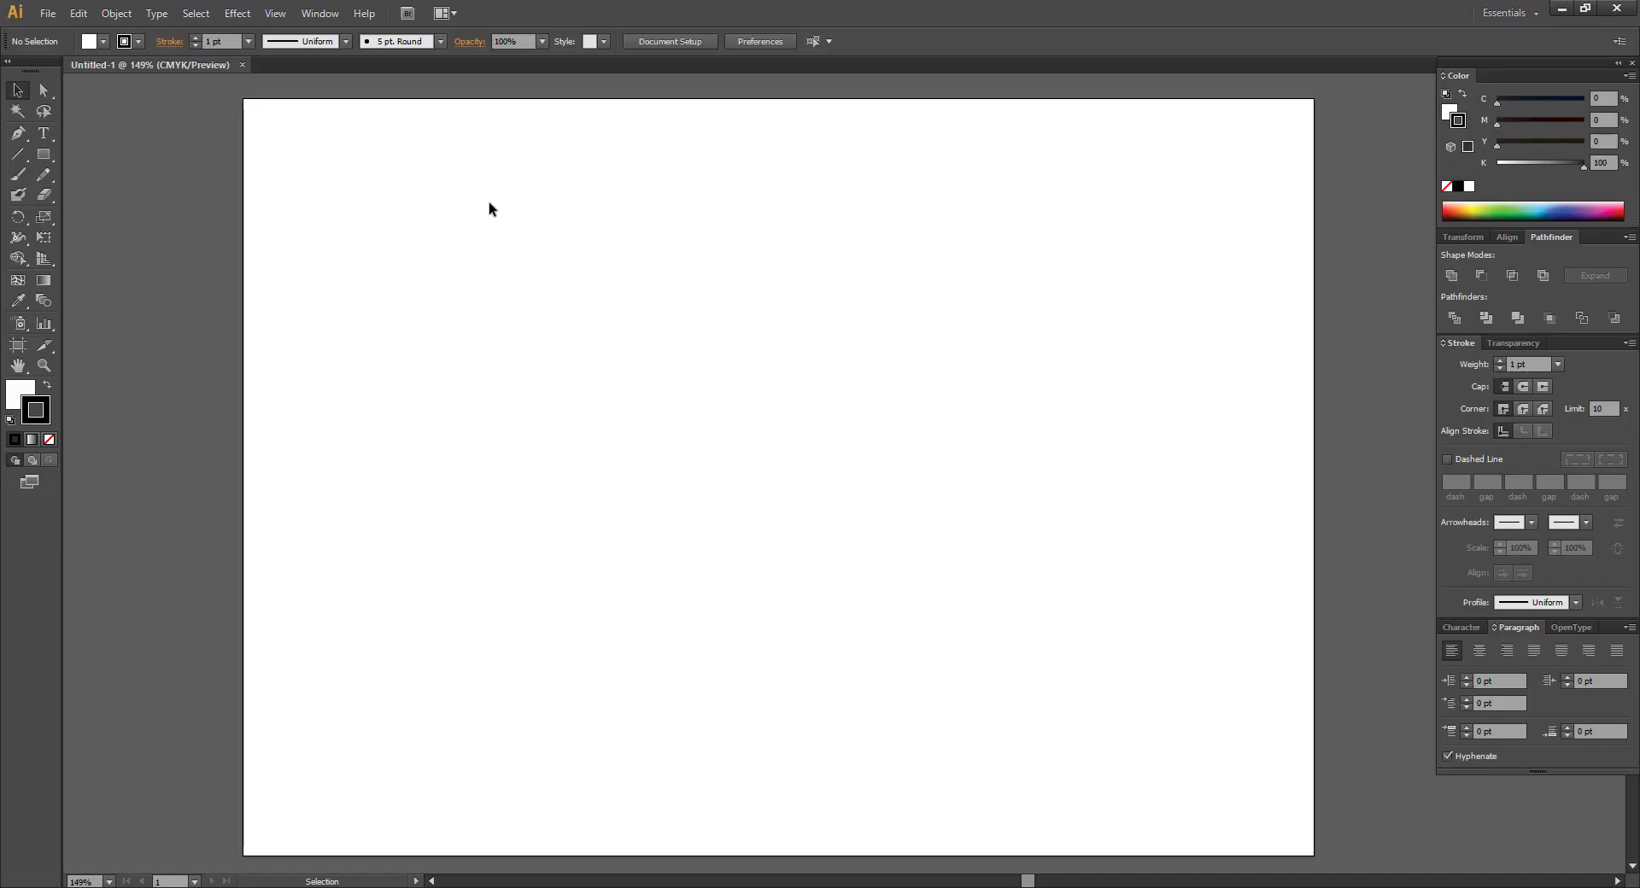
left_click_drag(548, 194, 513, 203)
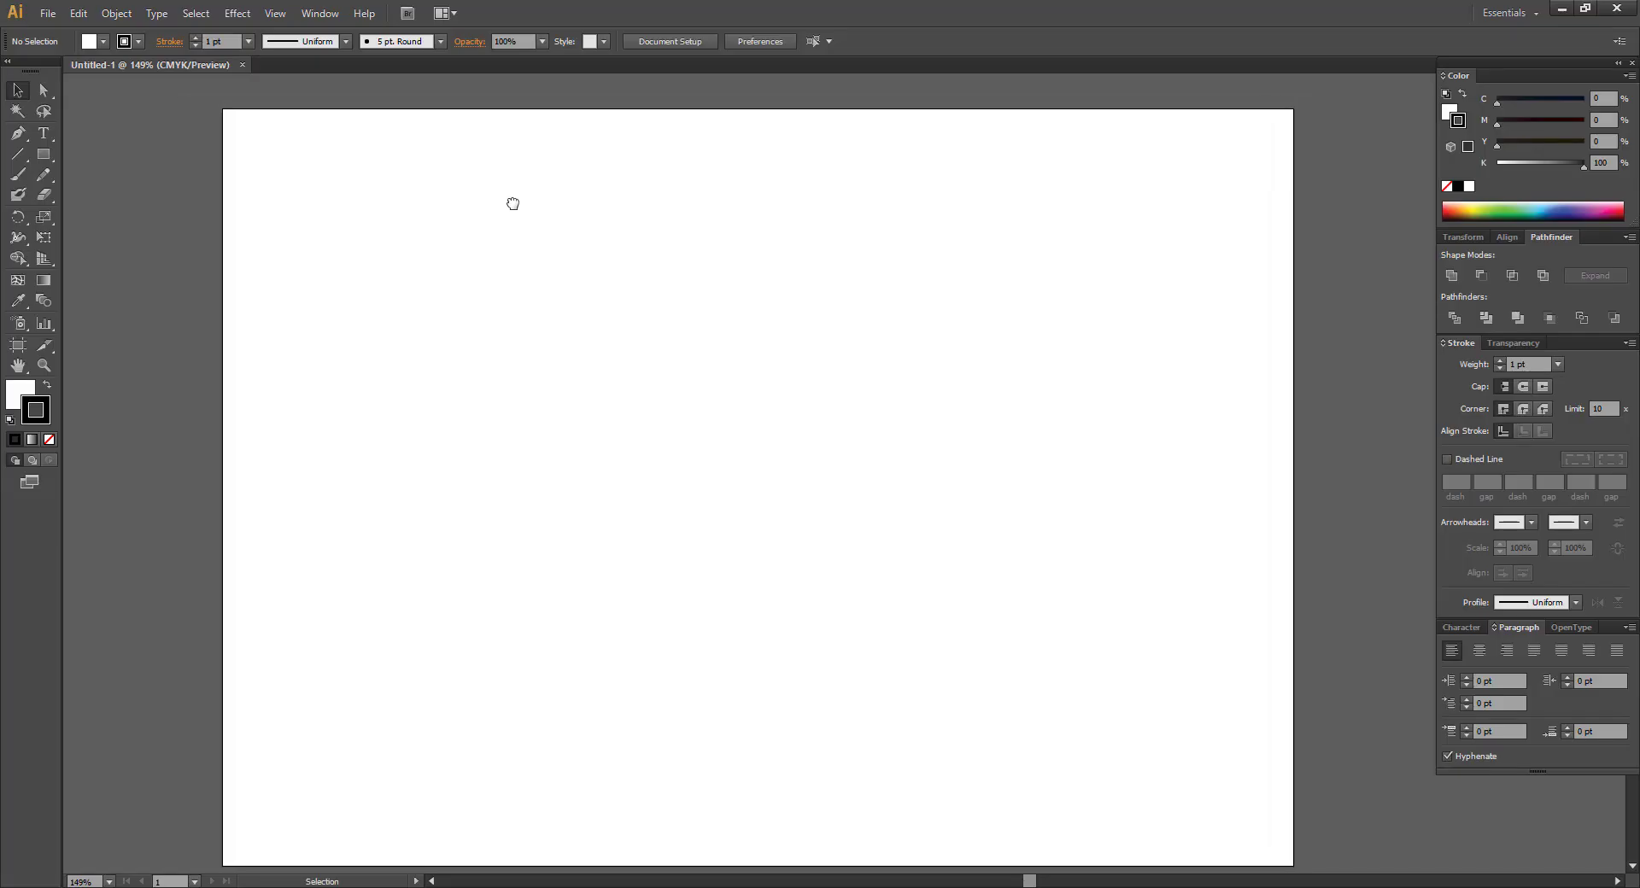
mouse_move(889, 219)
left_mouse_down()
mouse_move(978, 220)
mouse_move(877, 216)
left_mouse_up()
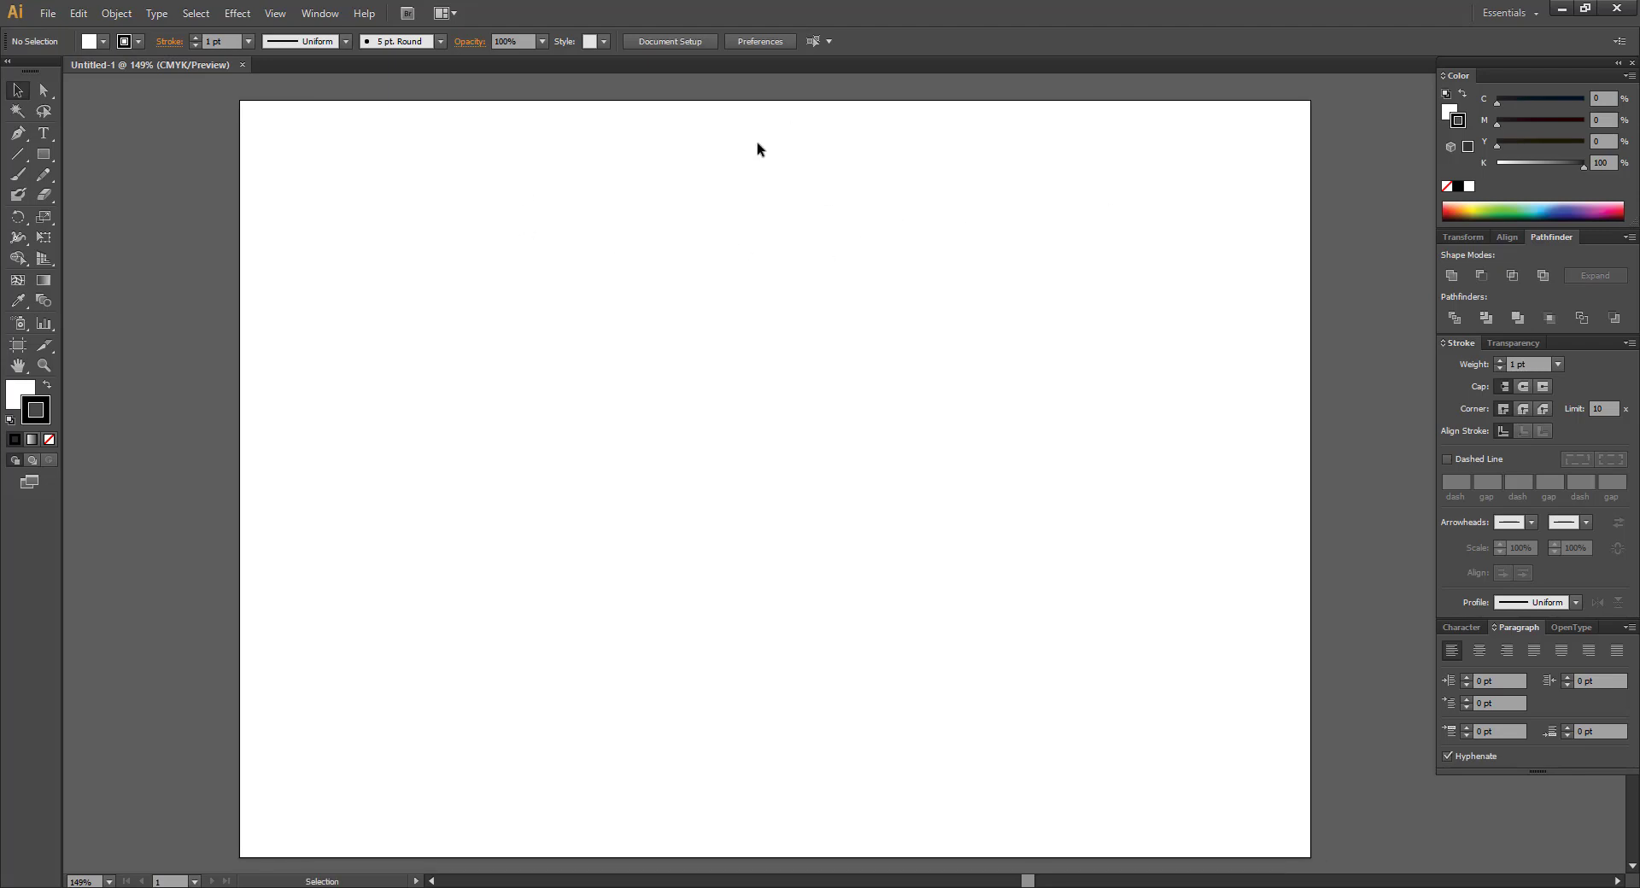
mouse_move(1523, 64)
left_mouse_down()
mouse_move(1442, 92)
mouse_move(1417, 75)
mouse_move(1377, 105)
mouse_move(1174, 115)
left_mouse_up()
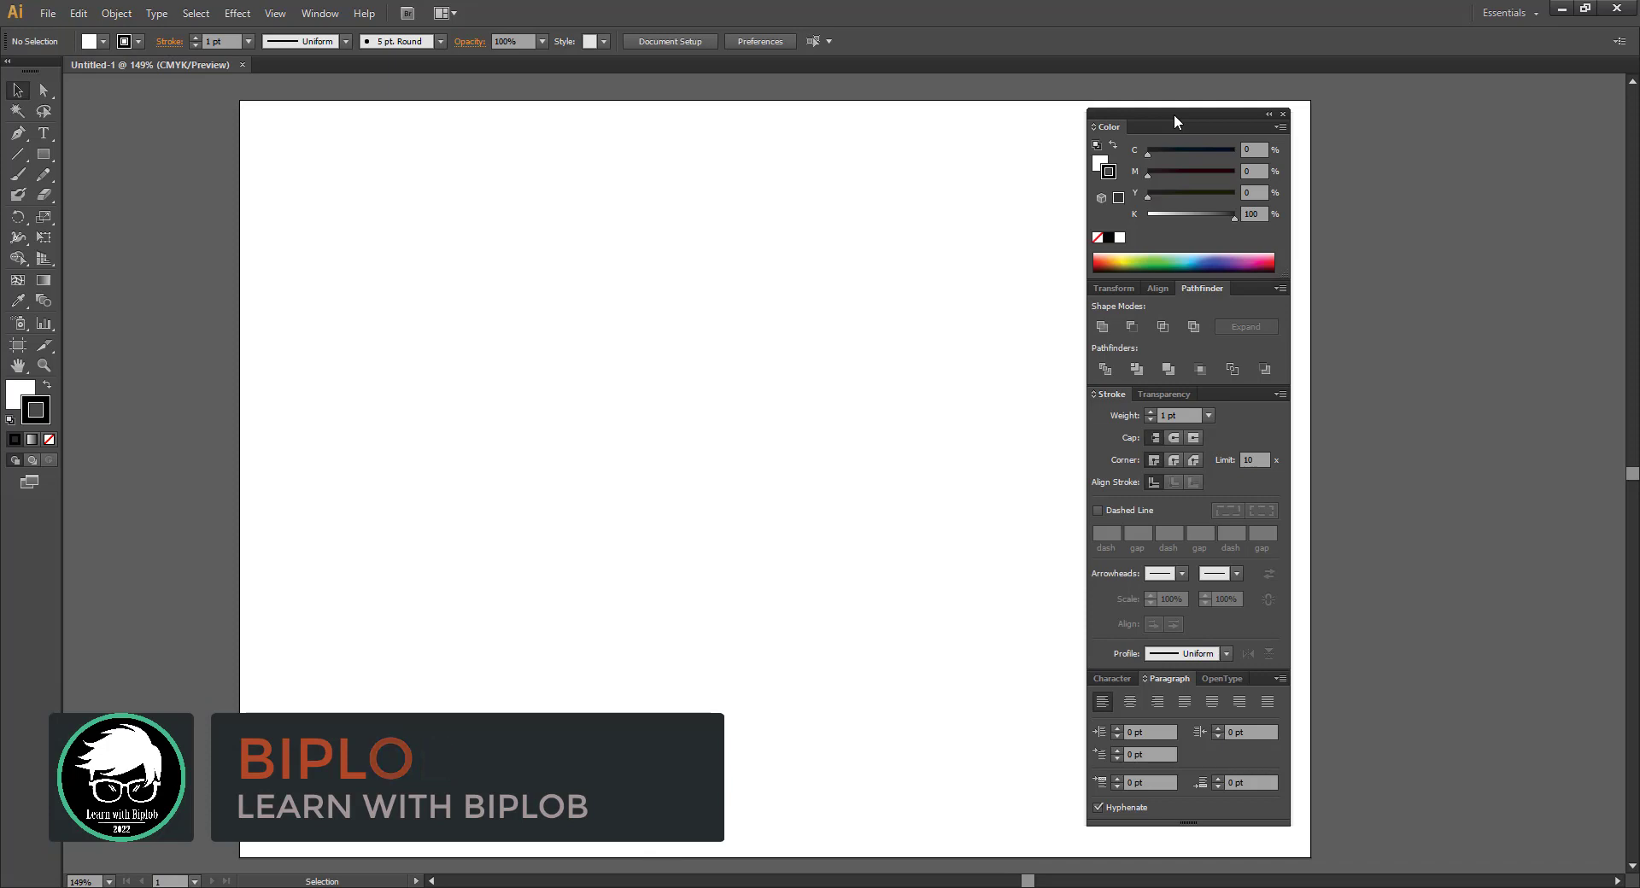
mouse_move(1173, 115)
left_mouse_down()
mouse_move(1322, 75)
mouse_move(1510, 75)
left_mouse_up()
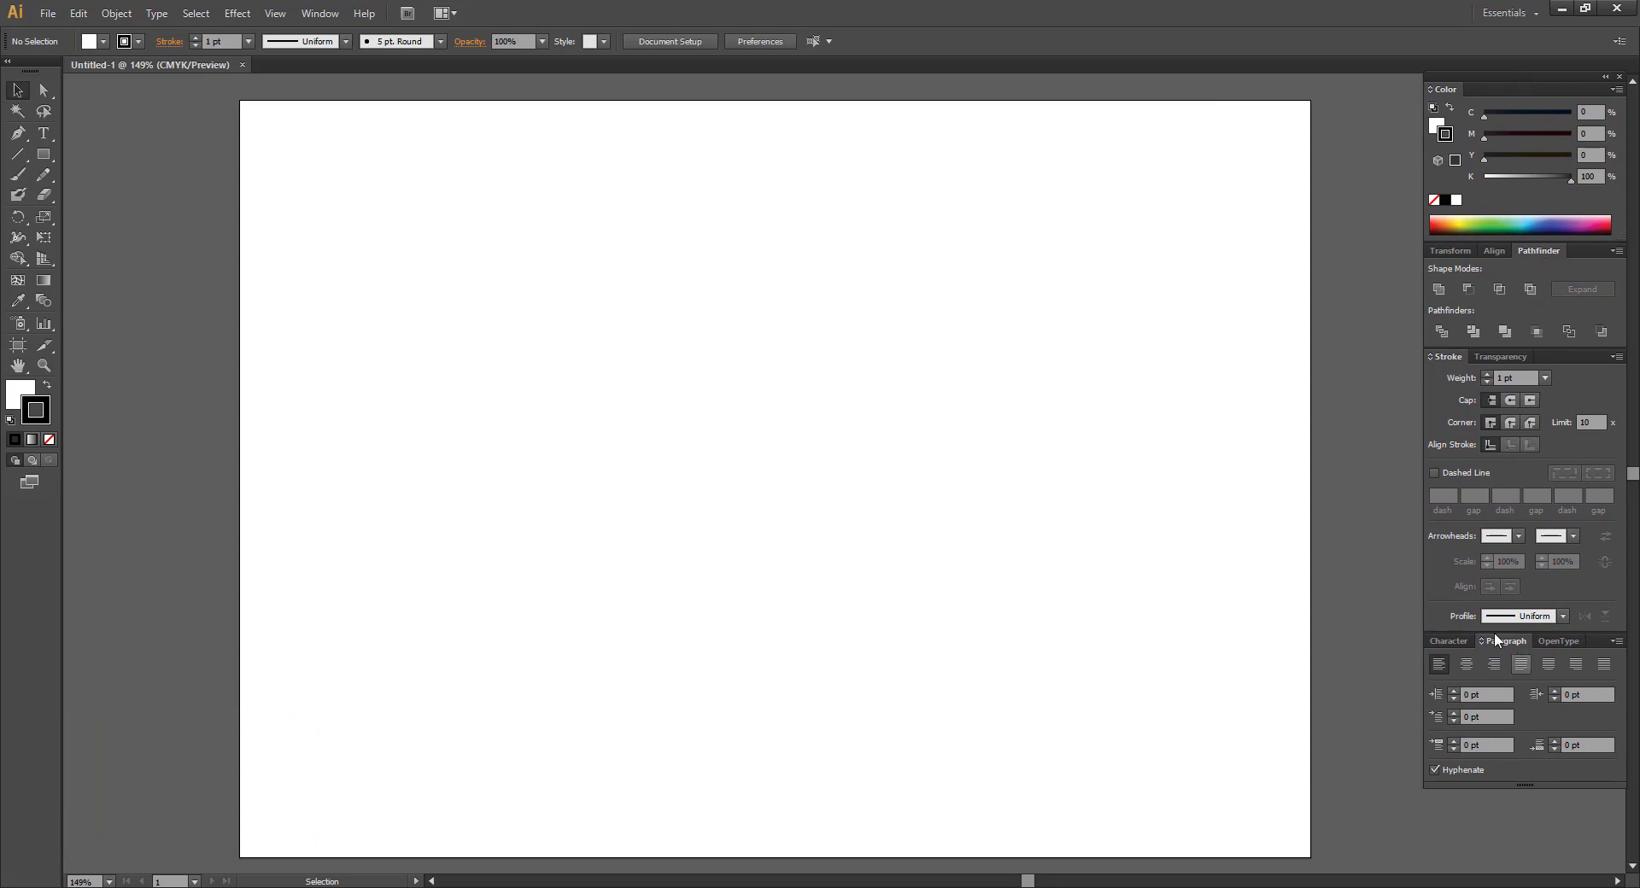
left_click(320, 13)
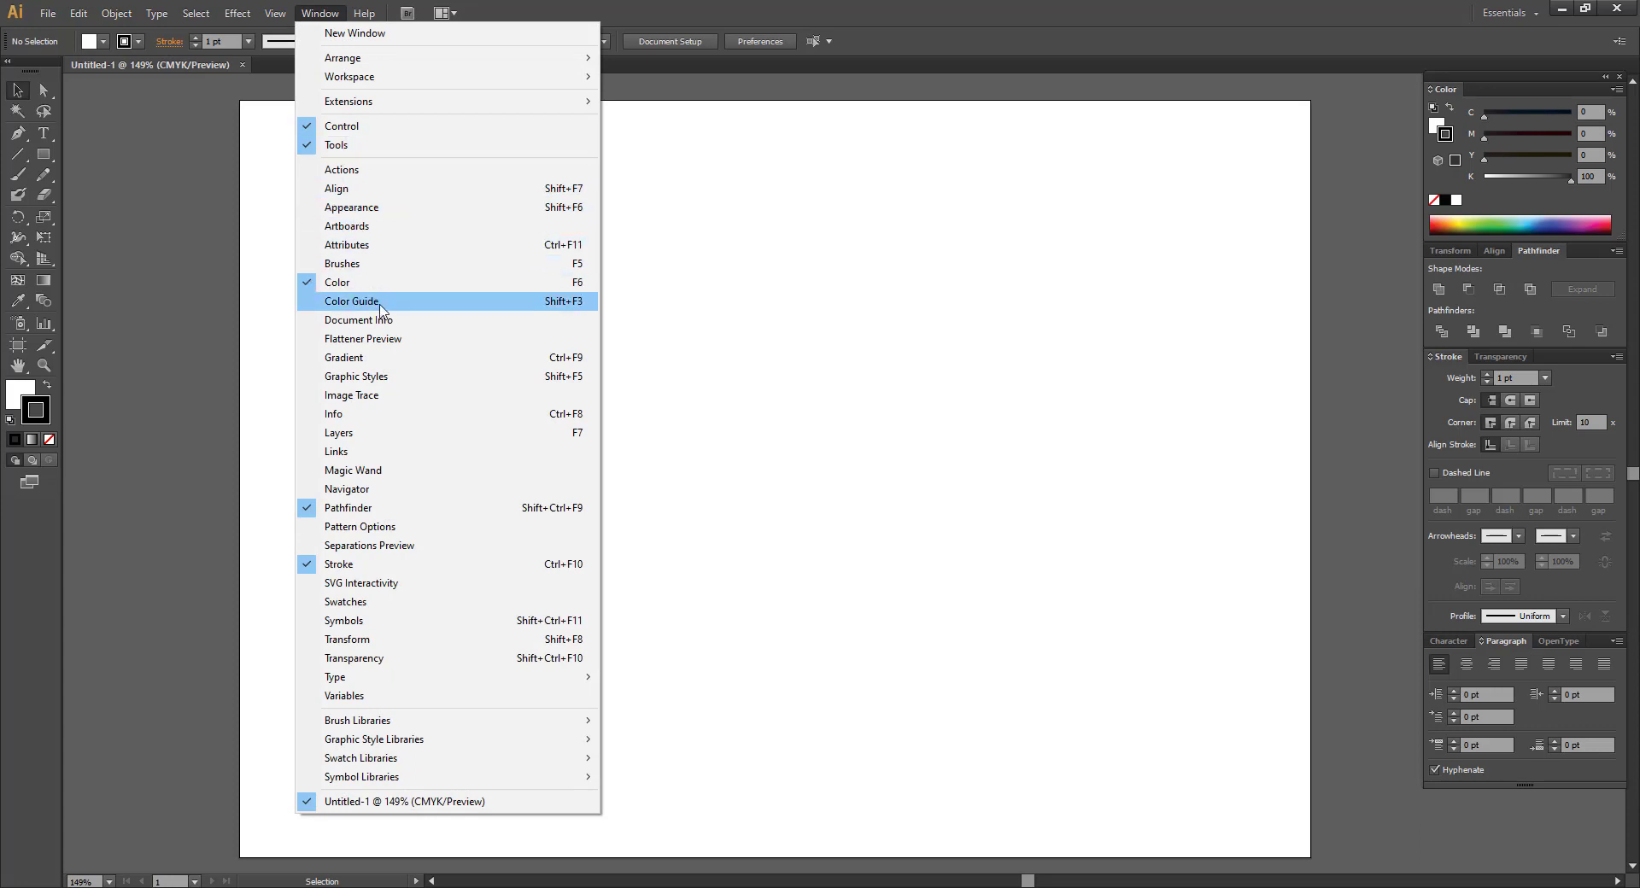
left_click(374, 265)
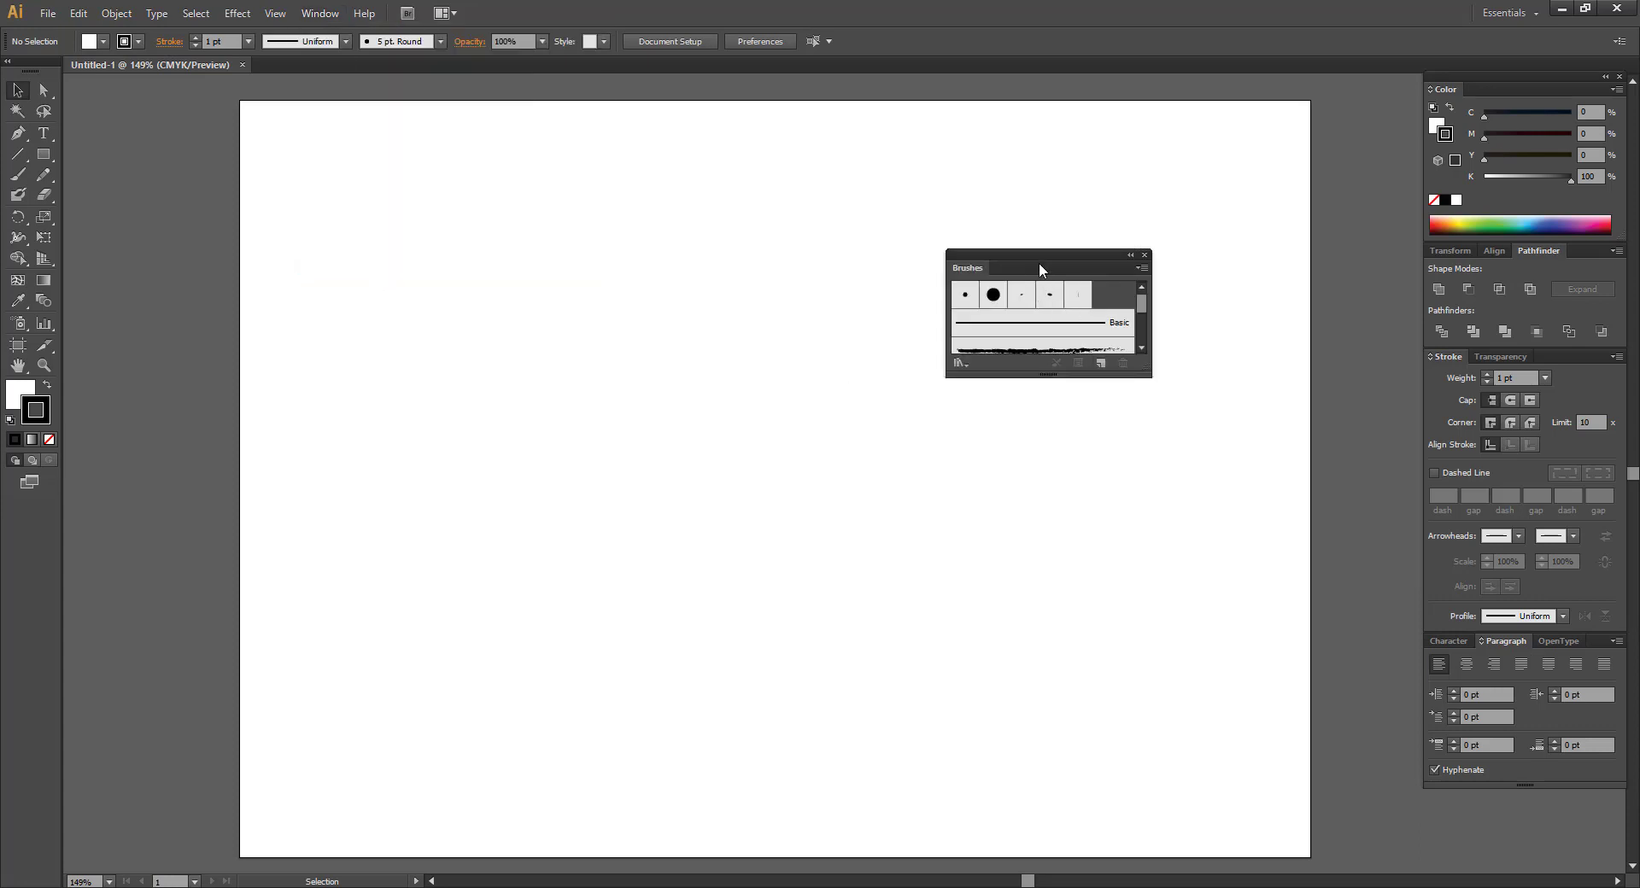
left_click_drag(1040, 269, 717, 309)
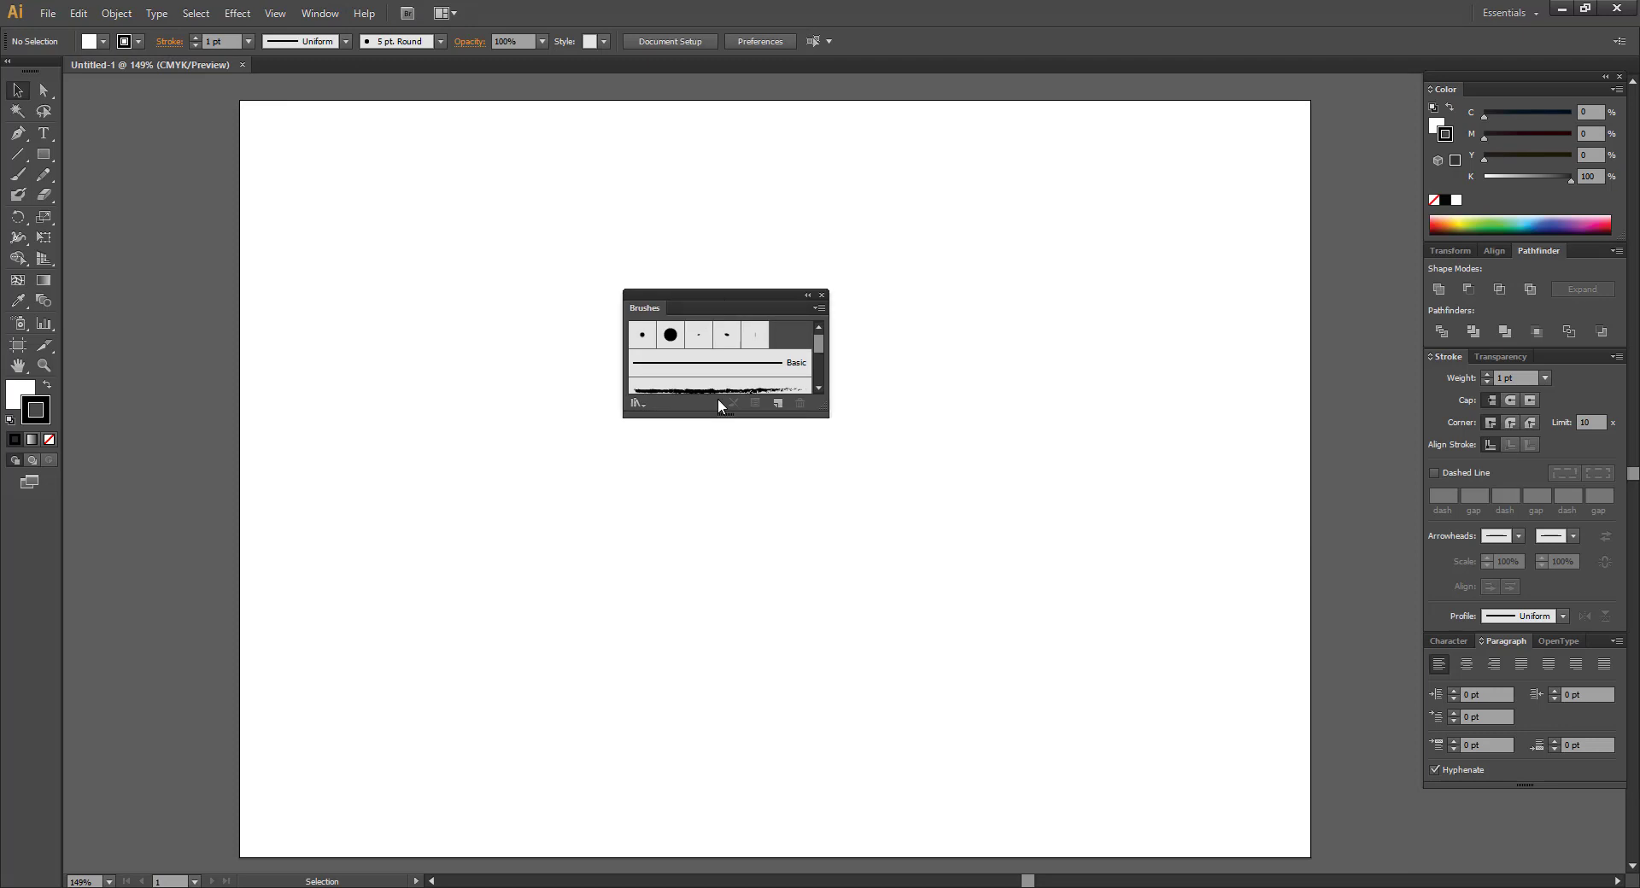
mouse_move(746, 292)
left_mouse_down()
mouse_move(785, 356)
mouse_move(1312, 721)
mouse_move(1490, 806)
mouse_move(1544, 787)
mouse_move(1018, 621)
left_mouse_up()
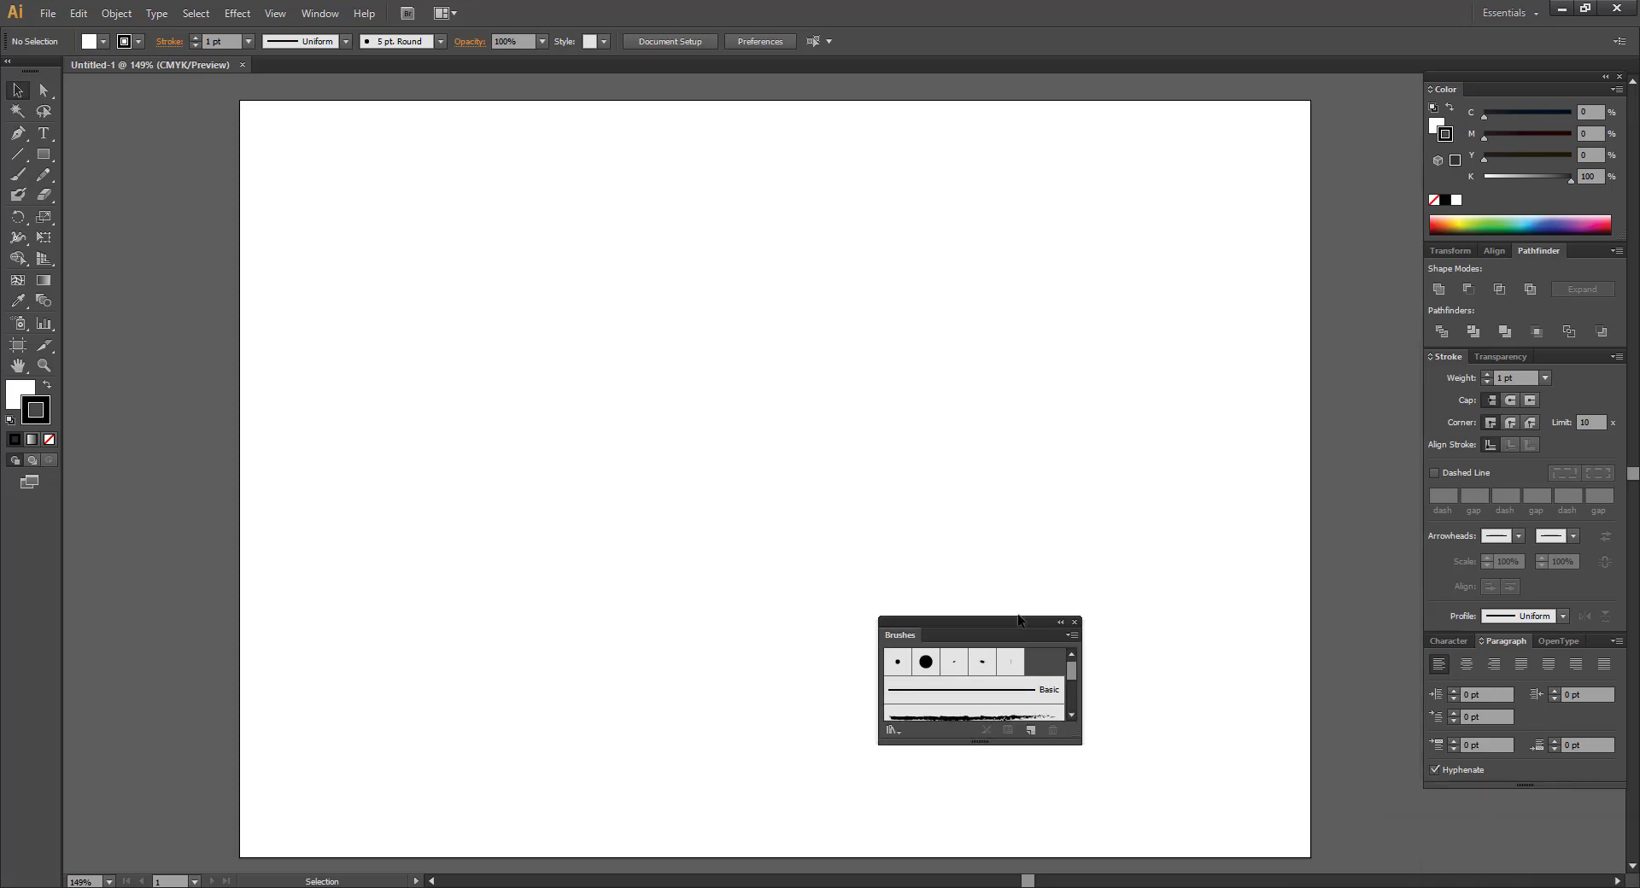
left_click(1062, 624)
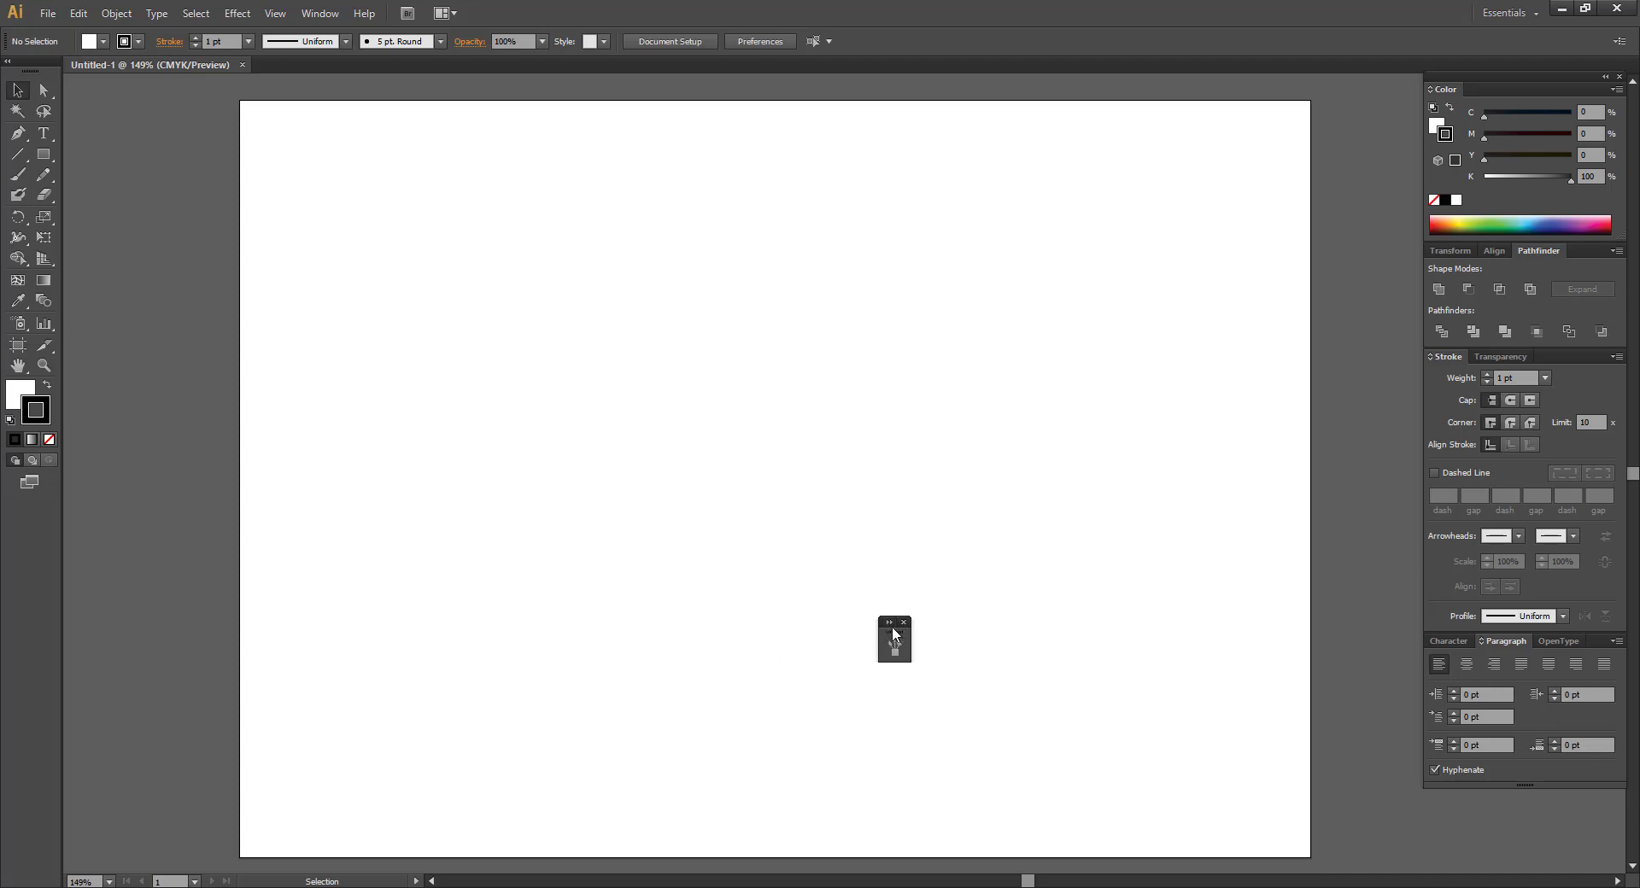
left_click(889, 622)
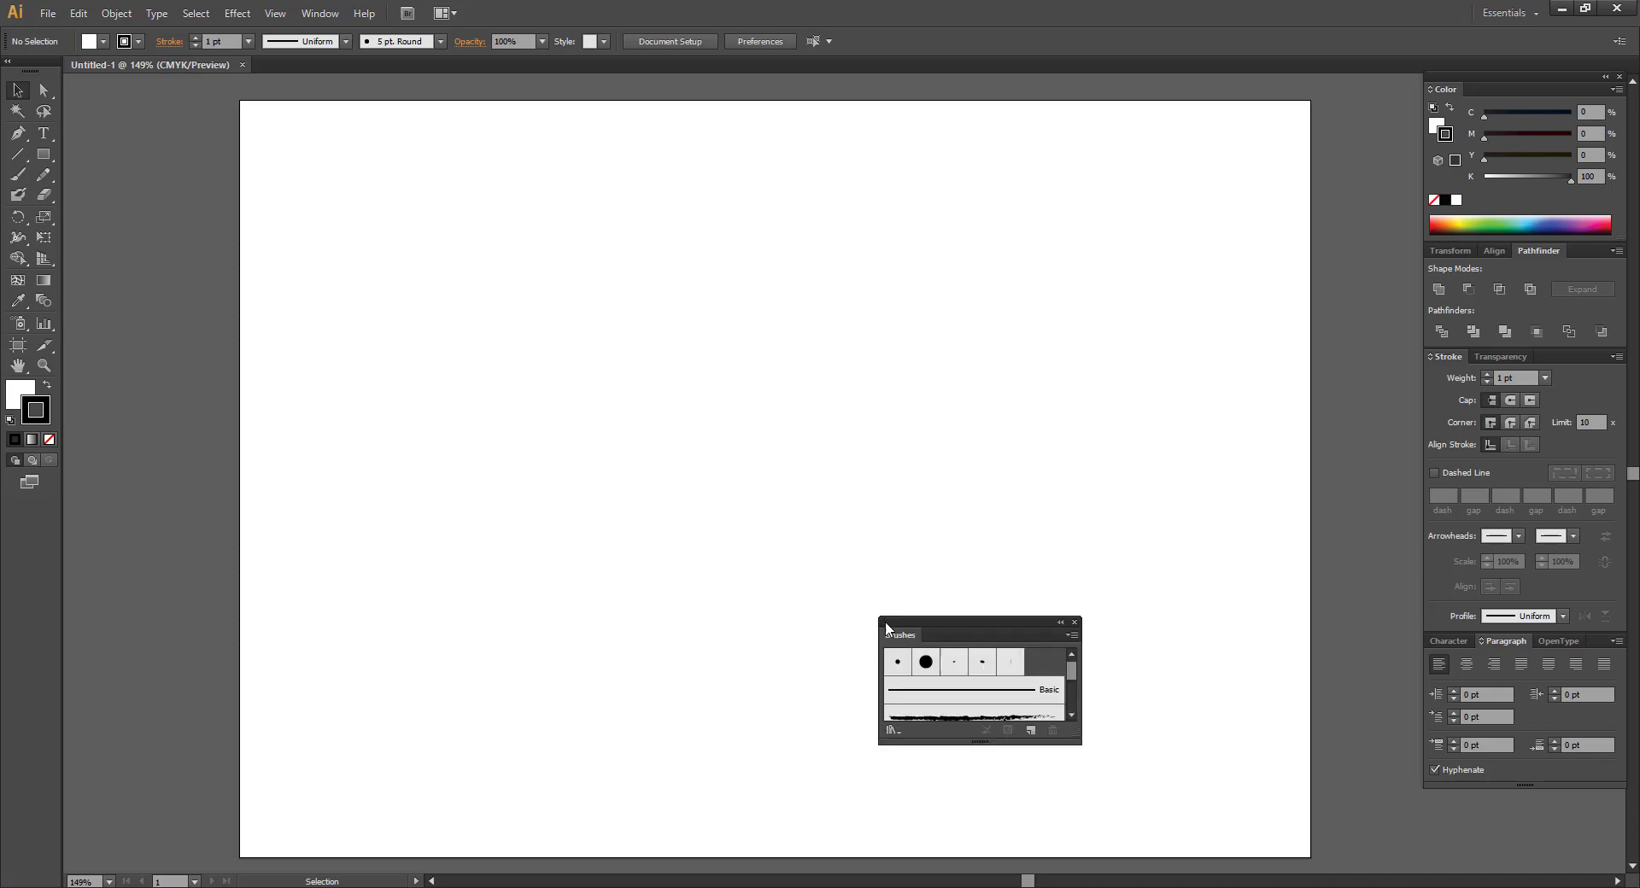
left_click(1074, 623)
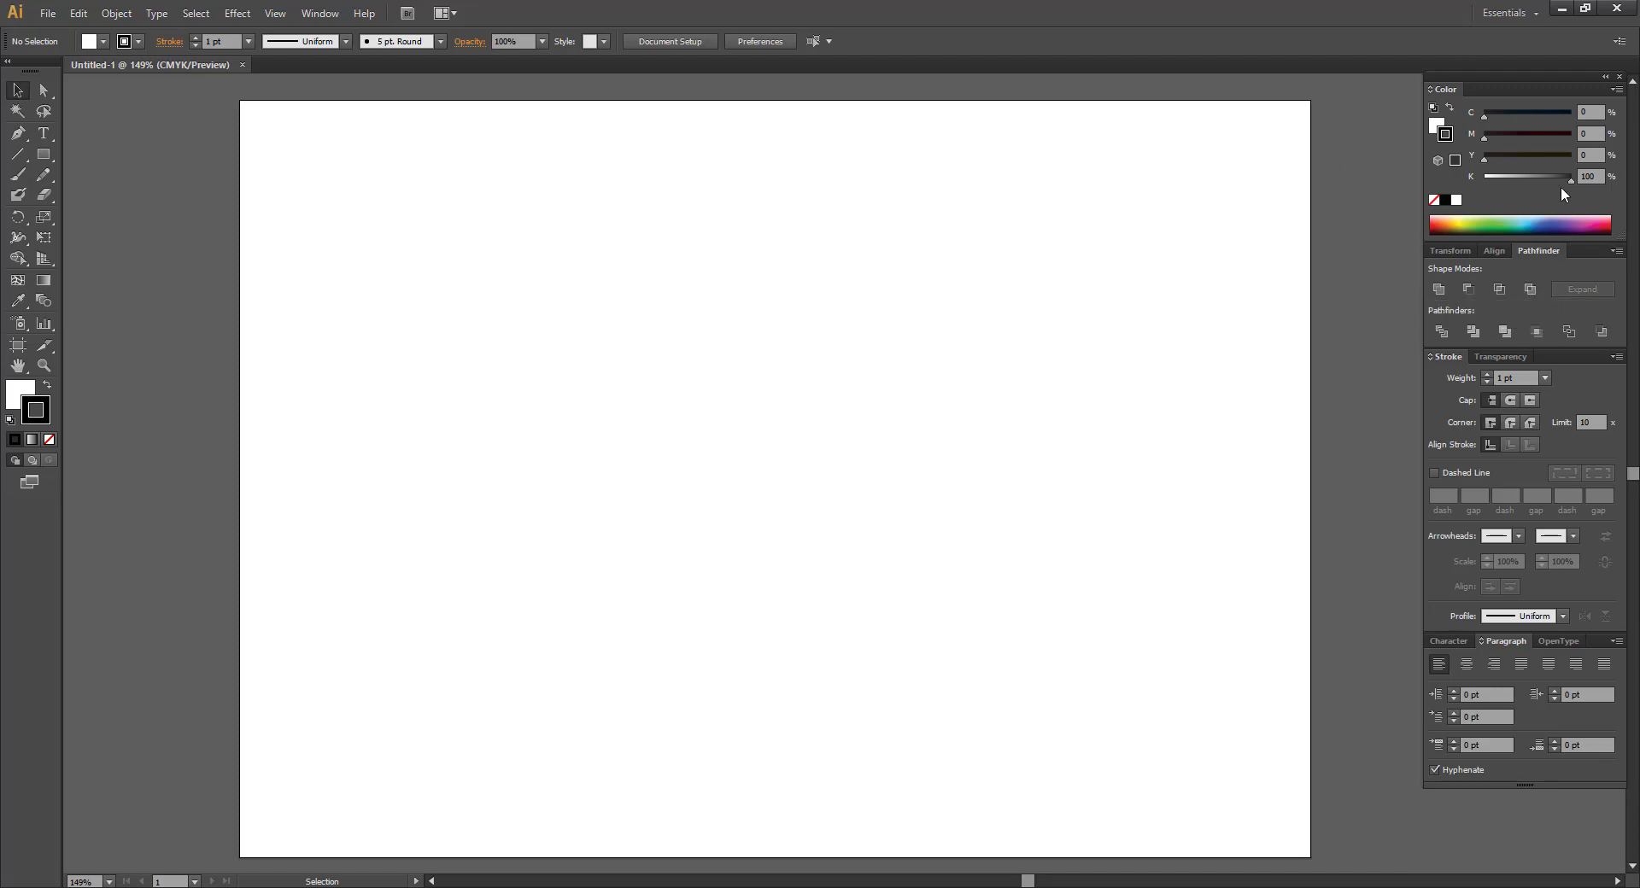
Collapse and re-expand the dock, then open the Layers panel and move it down-left.
left_click(1604, 77)
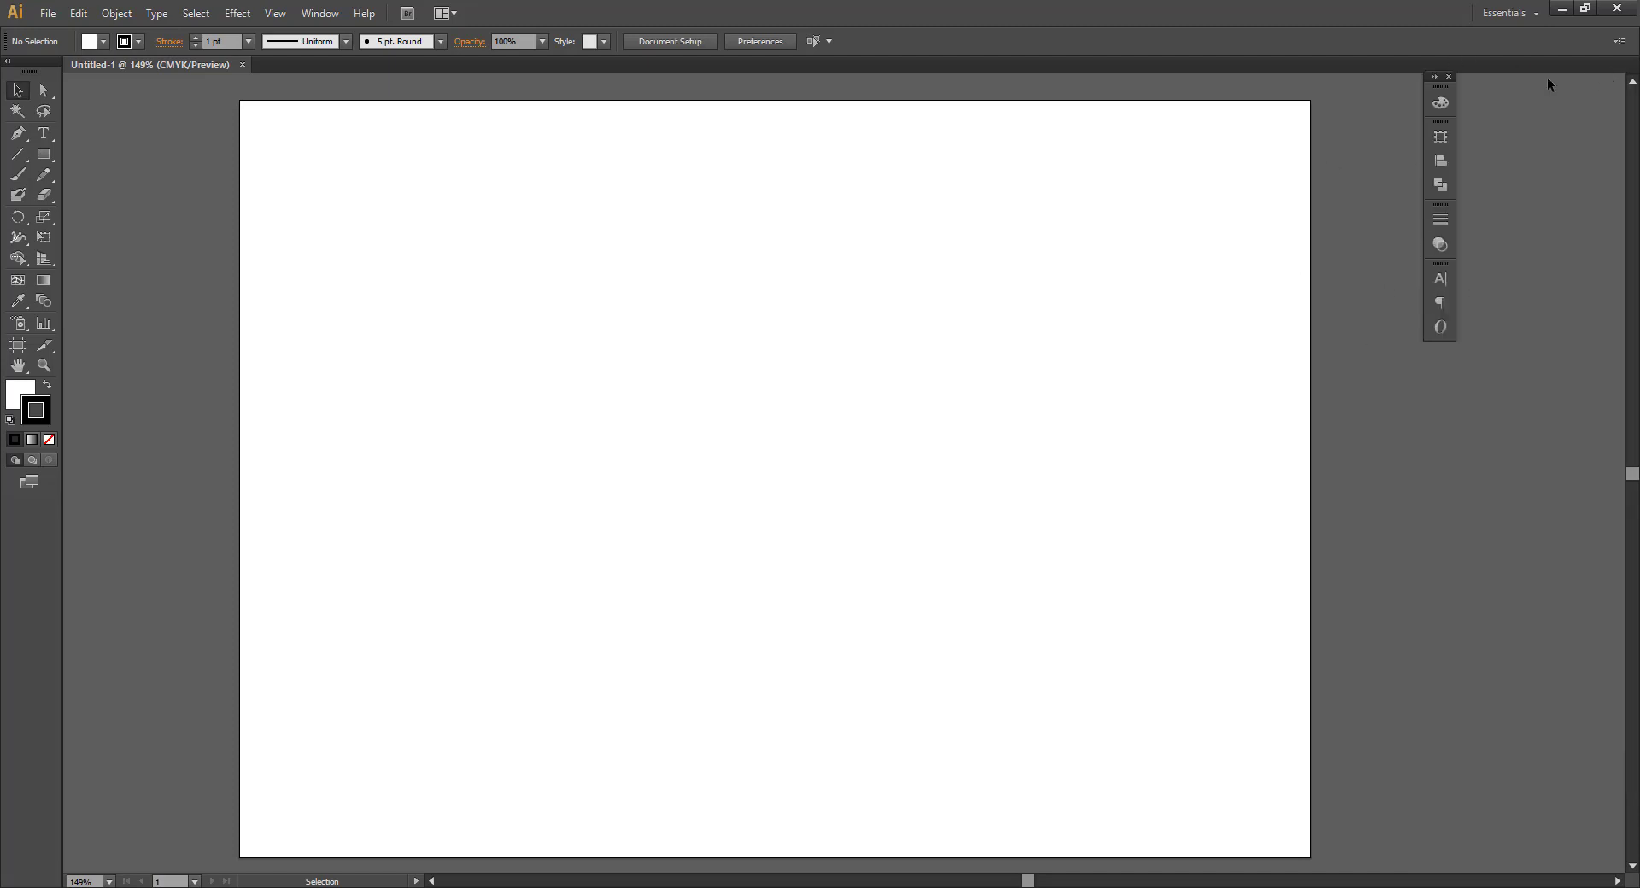
left_click(1439, 78)
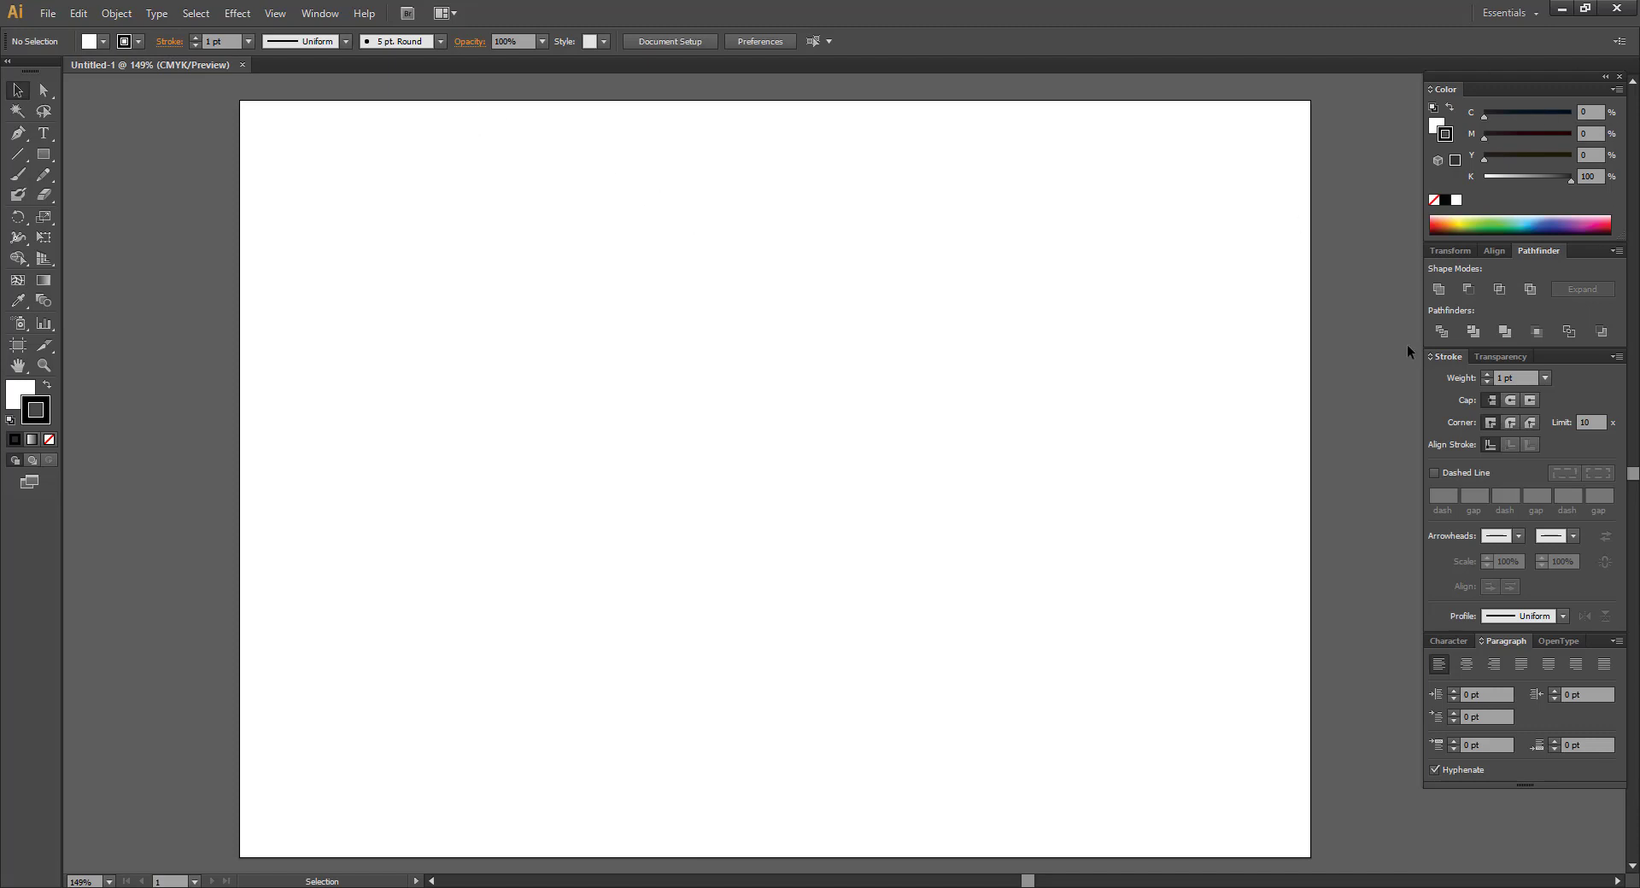
left_click(320, 13)
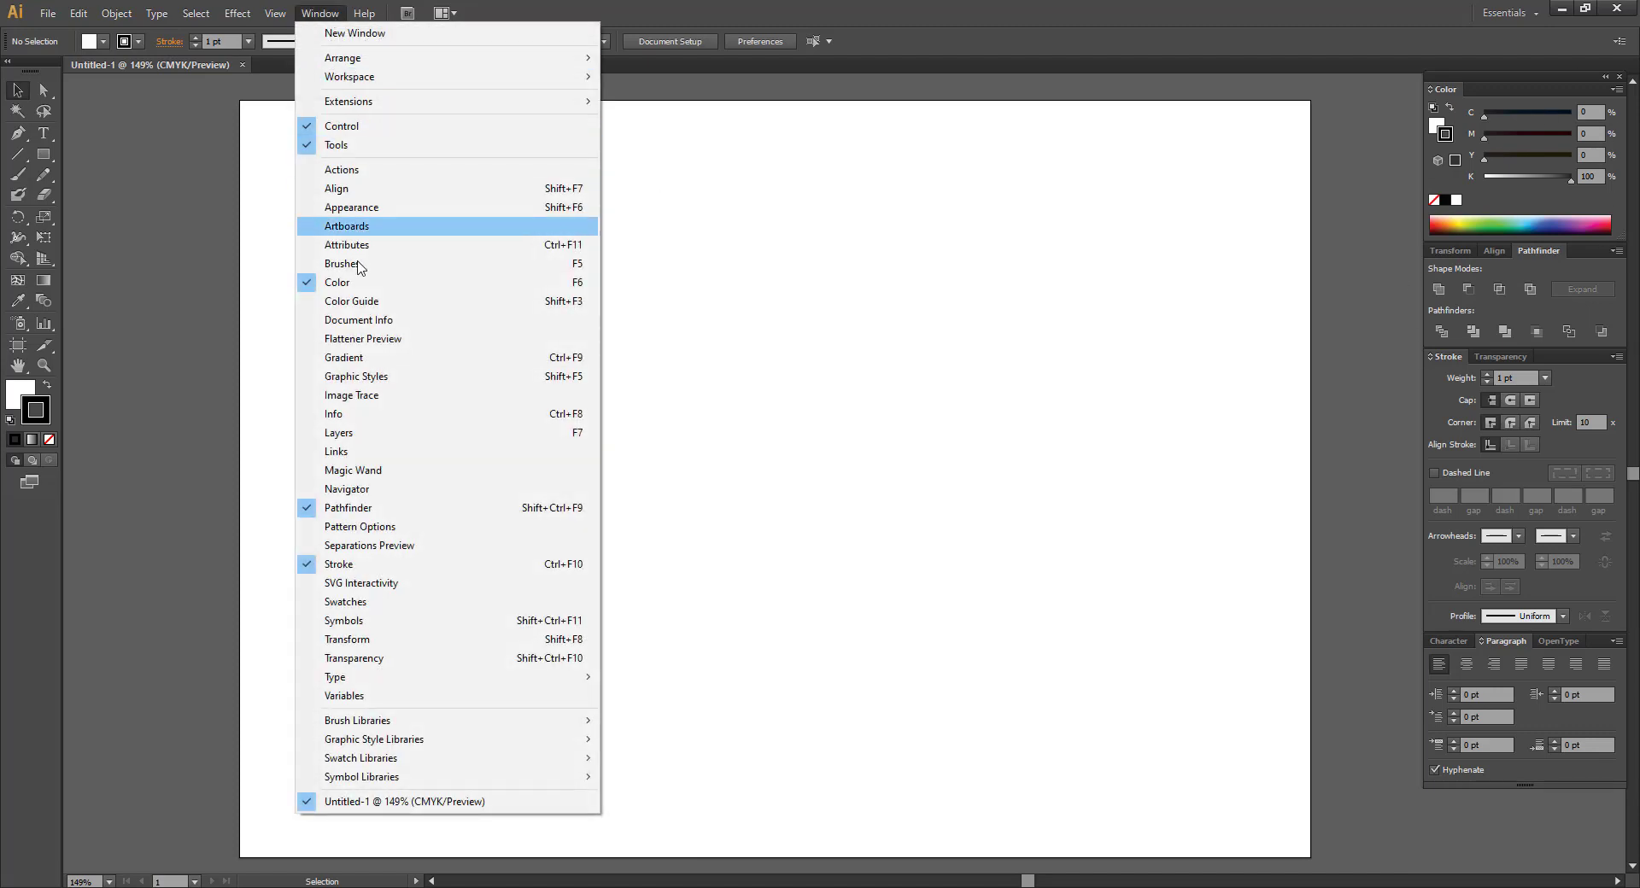
left_click(325, 434)
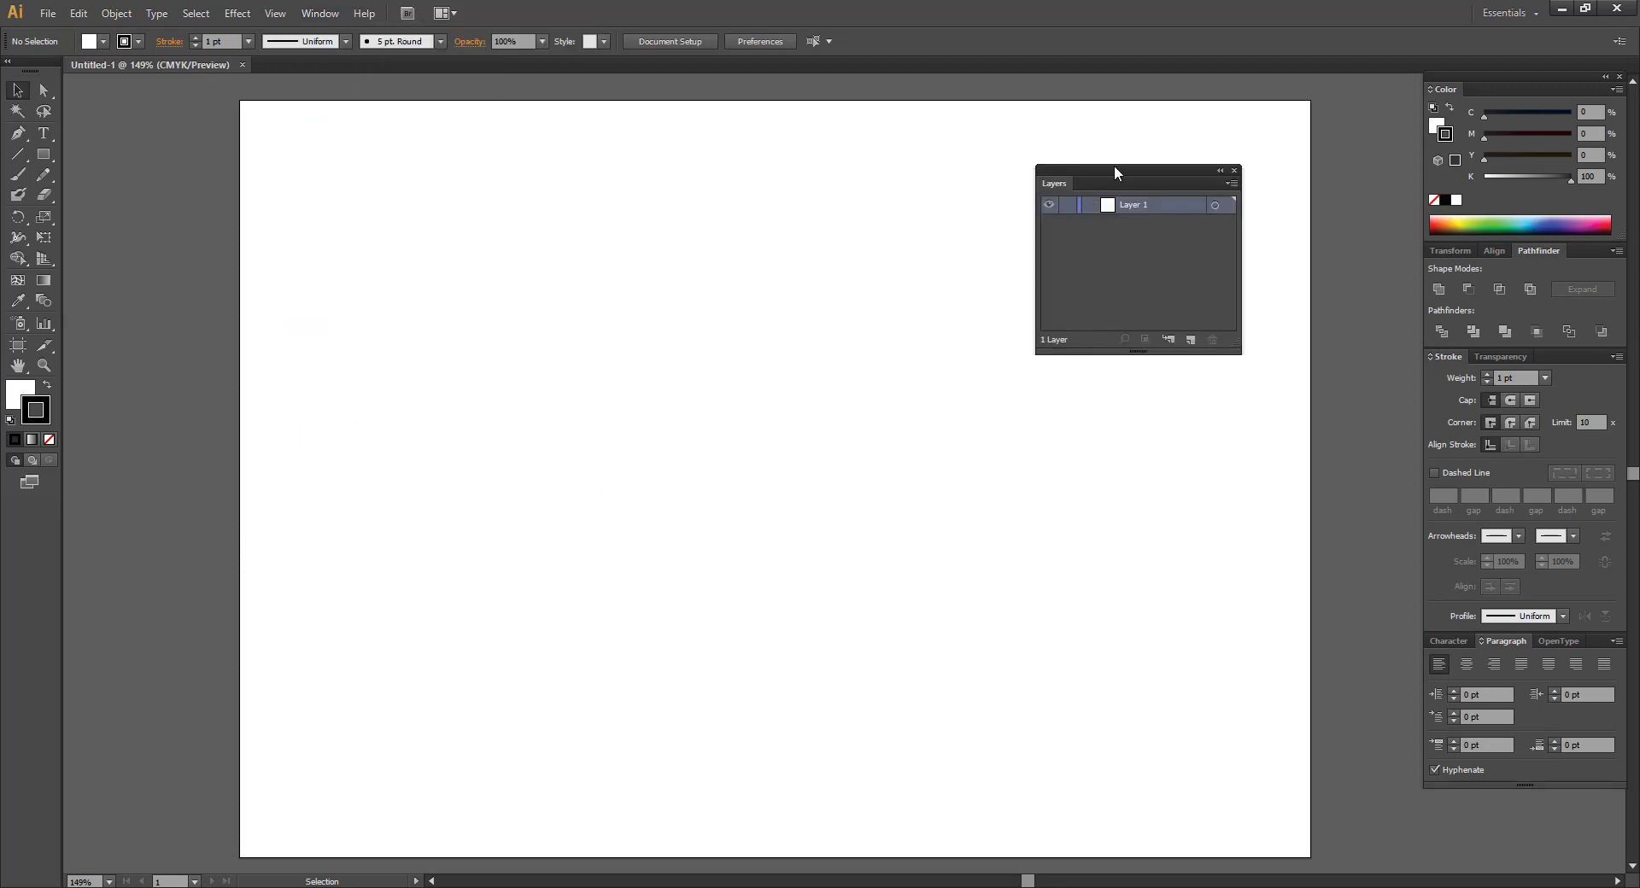
mouse_move(1113, 171)
left_mouse_down()
mouse_move(970, 249)
mouse_move(1134, 231)
mouse_move(1138, 366)
mouse_move(1452, 376)
mouse_move(1493, 358)
mouse_move(890, 365)
left_mouse_up()
Switch the docked group to the Transparency panel and close the Layers panel.
left_click(1442, 356)
left_click(1495, 357)
left_click(1549, 357)
left_click(1067, 357)
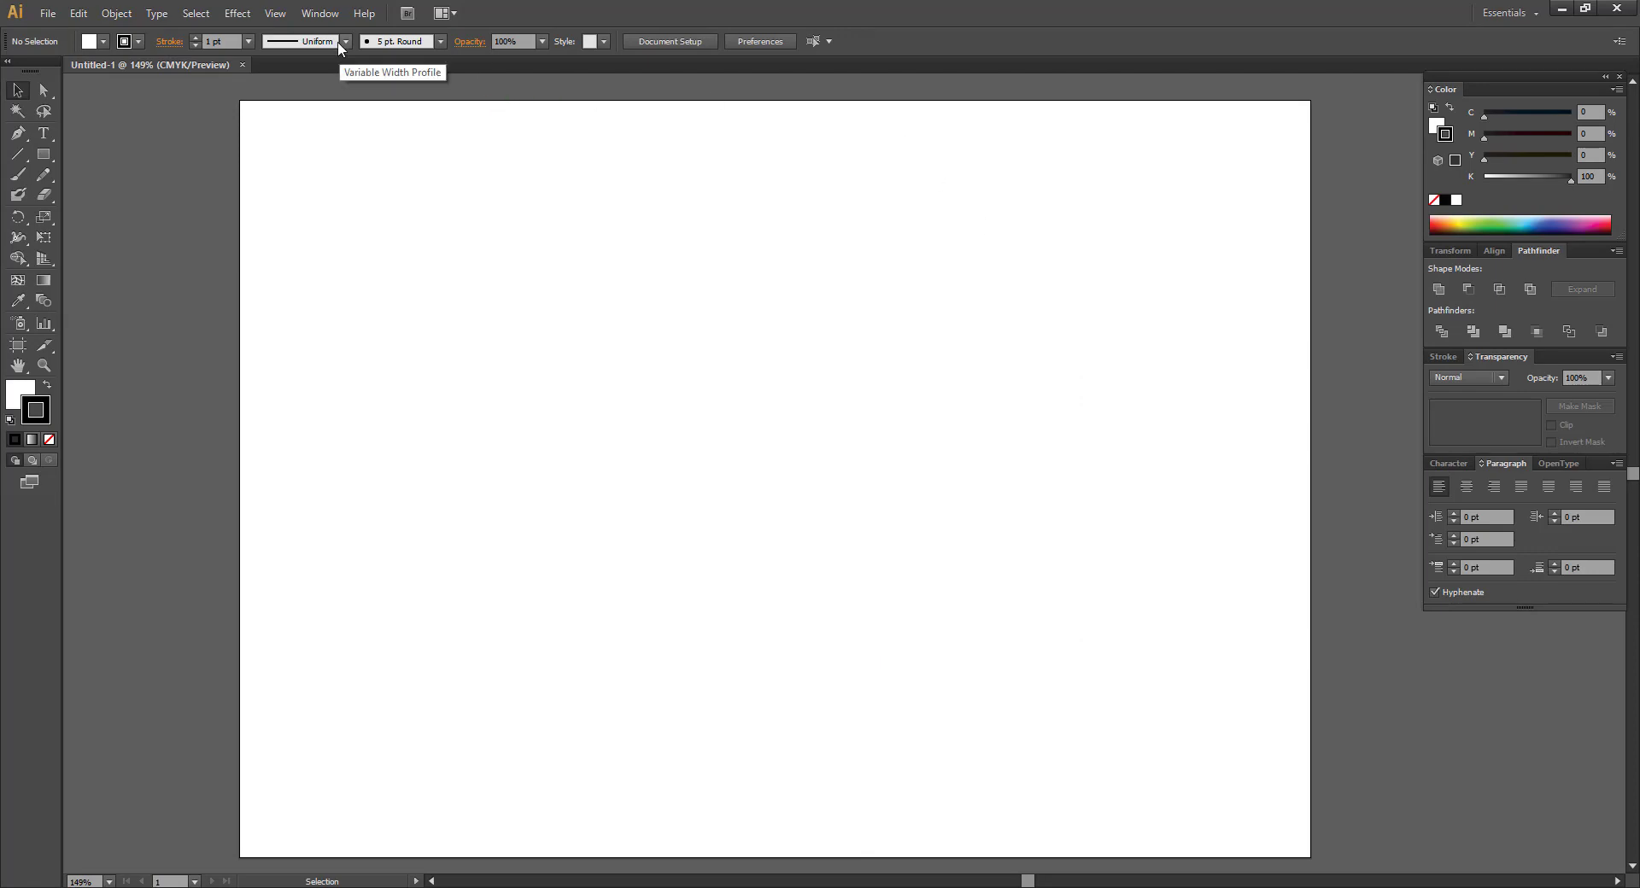
left_click(275, 13)
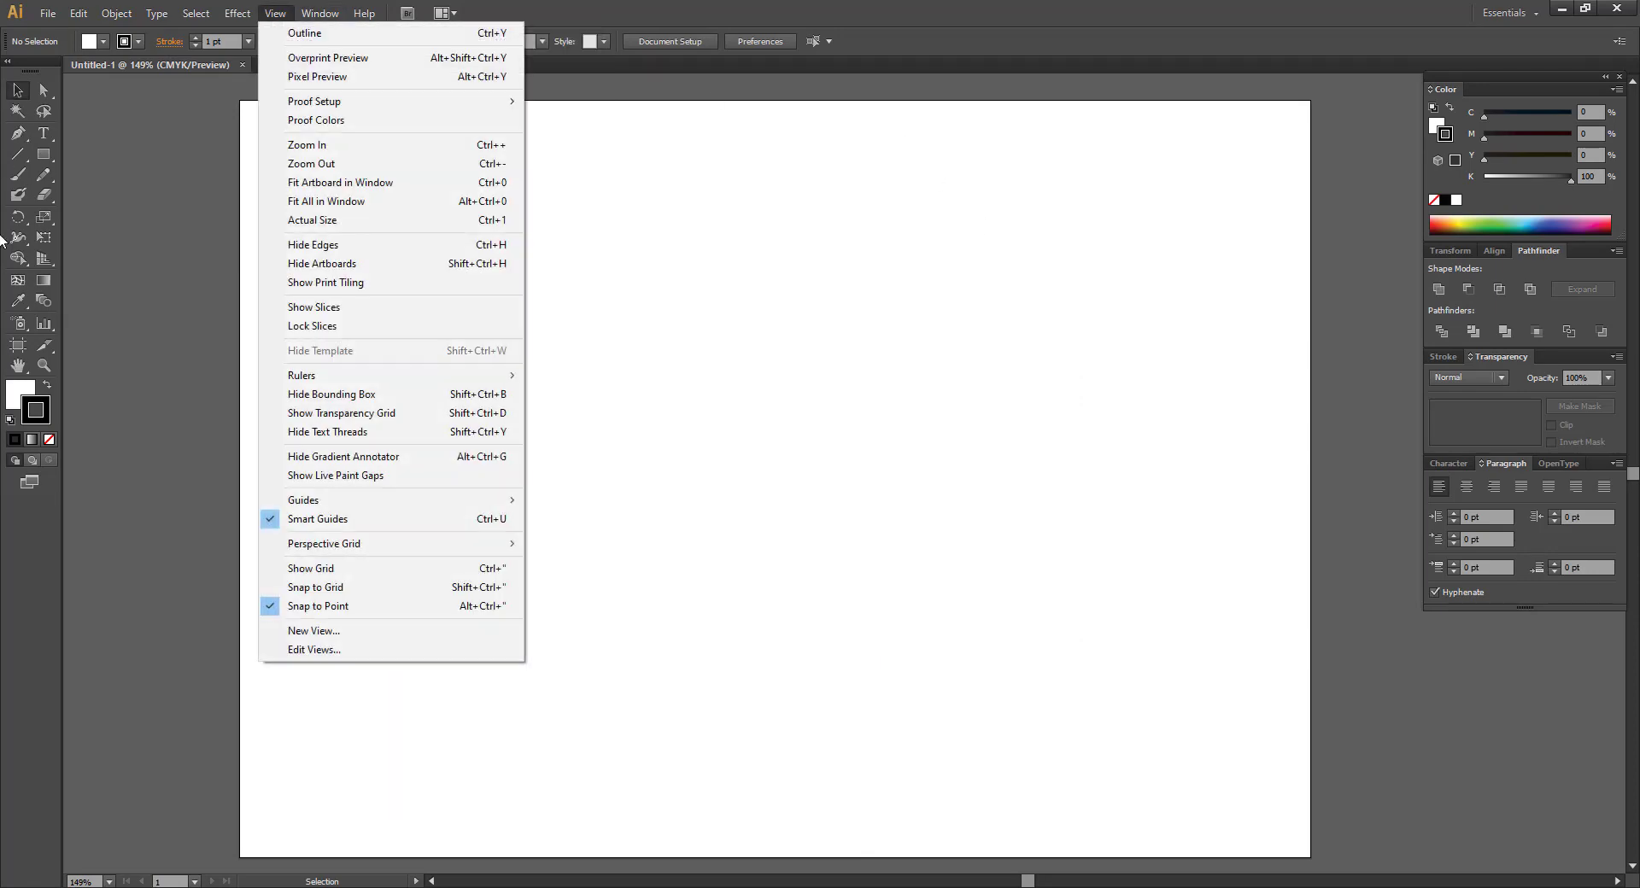
mouse_move(321, 13)
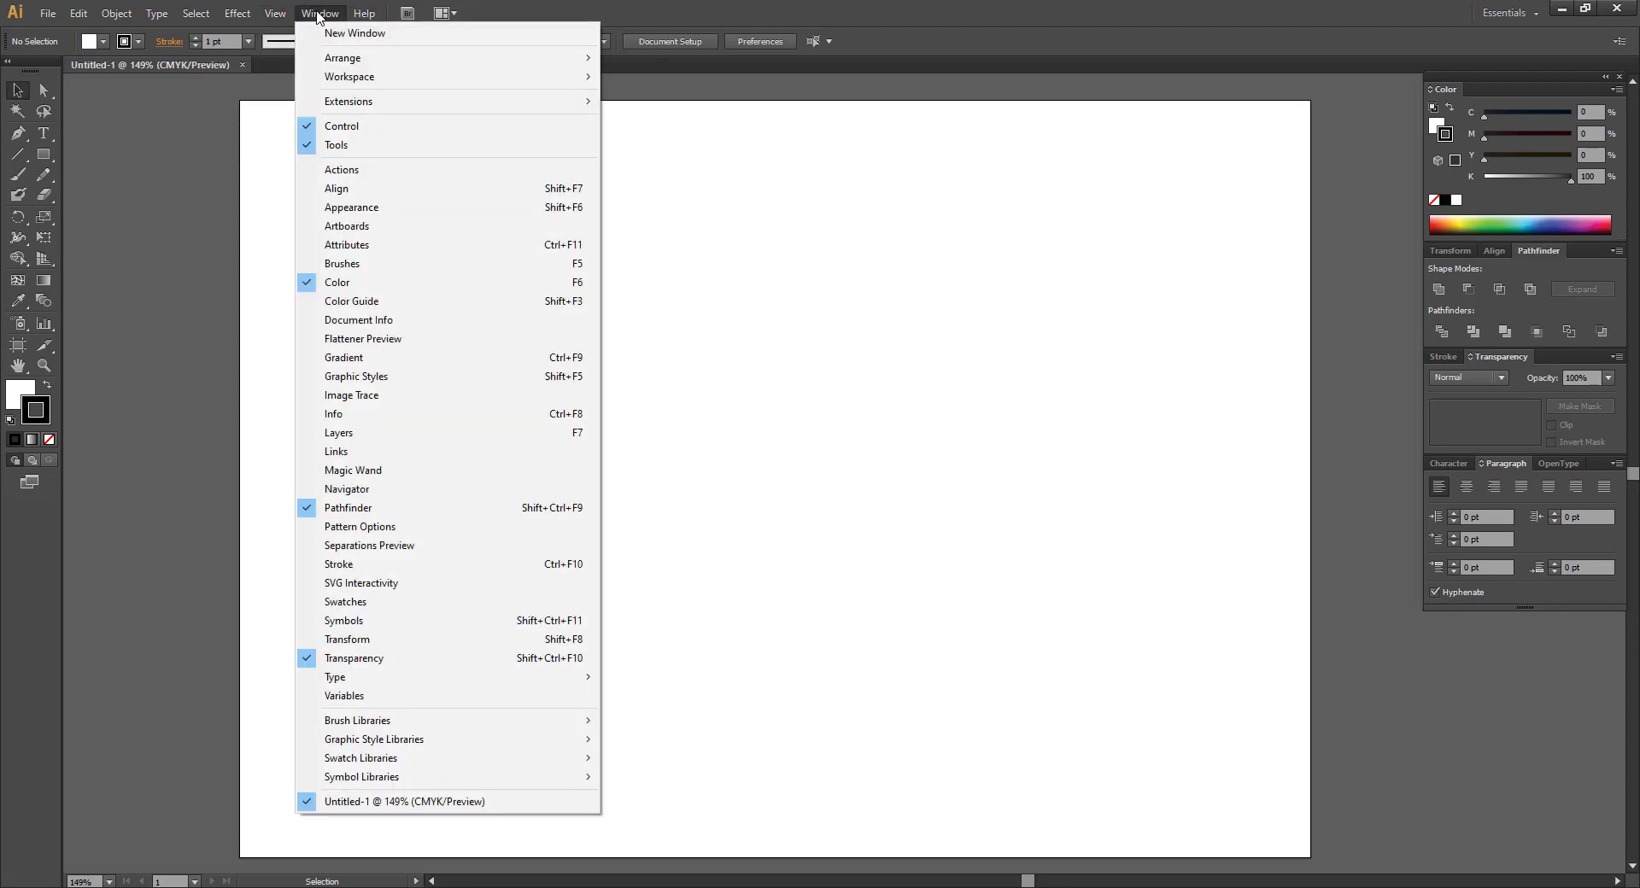
left_click(354, 145)
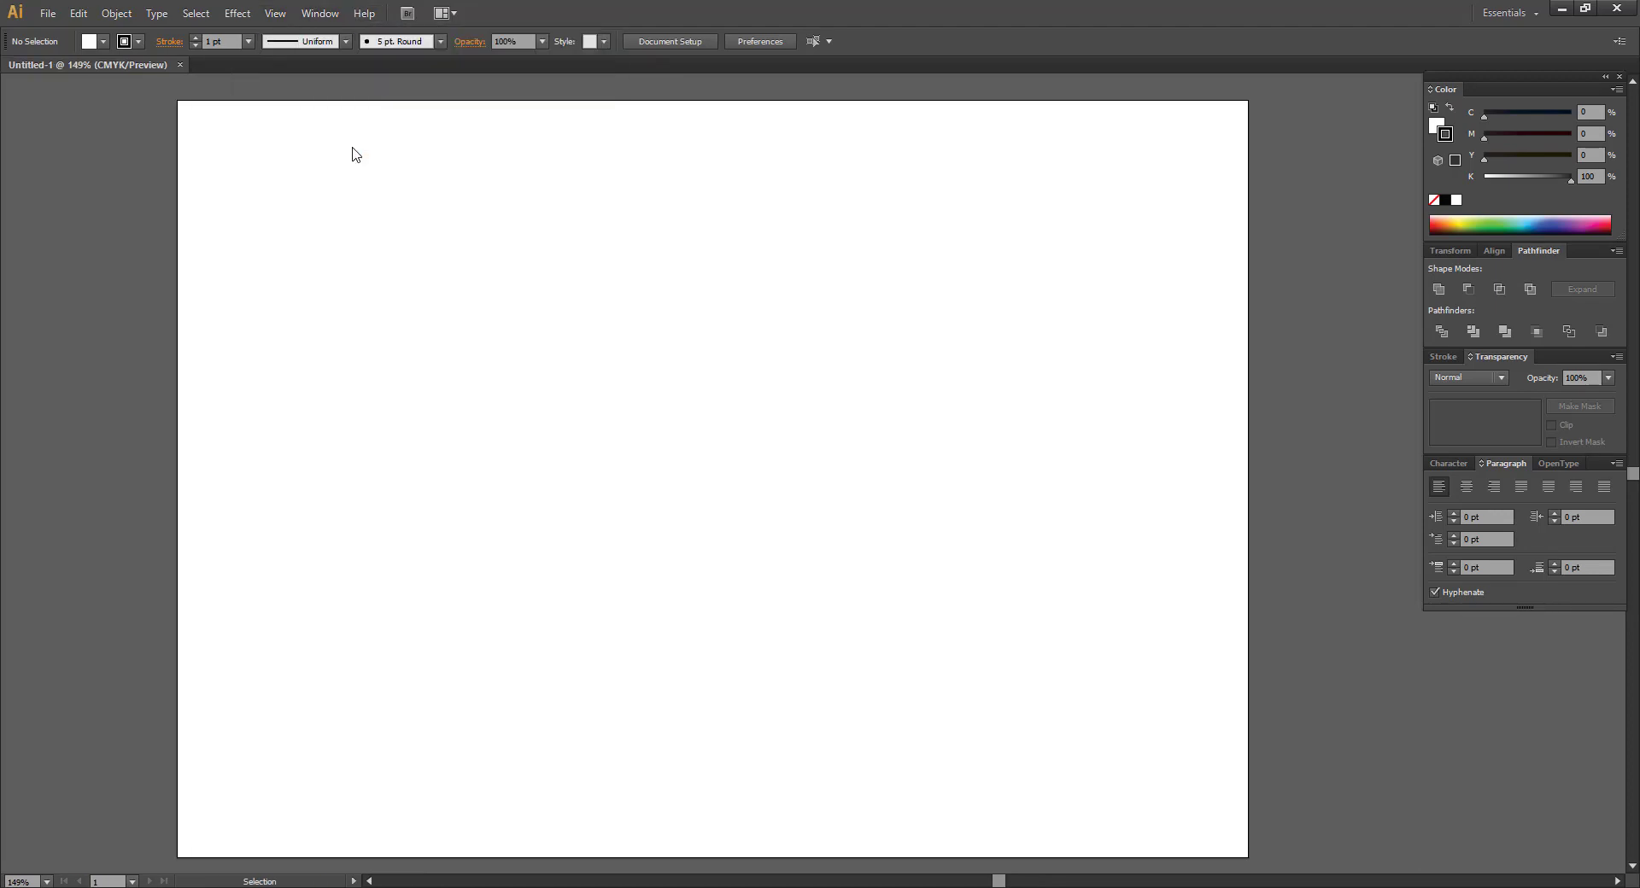
left_click(319, 13)
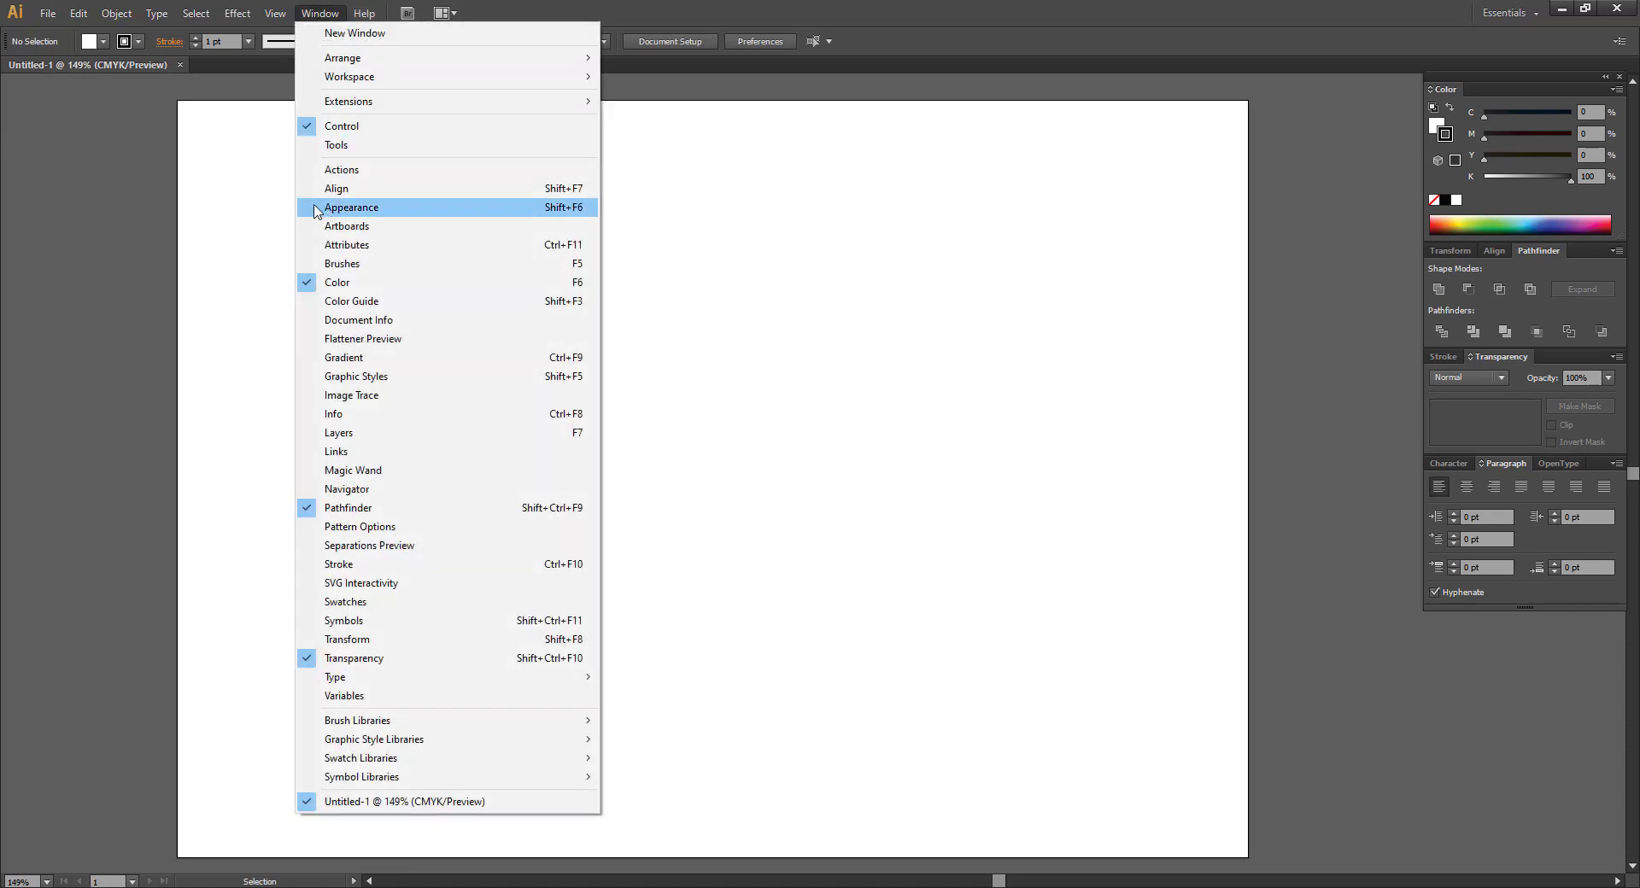
left_click(348, 143)
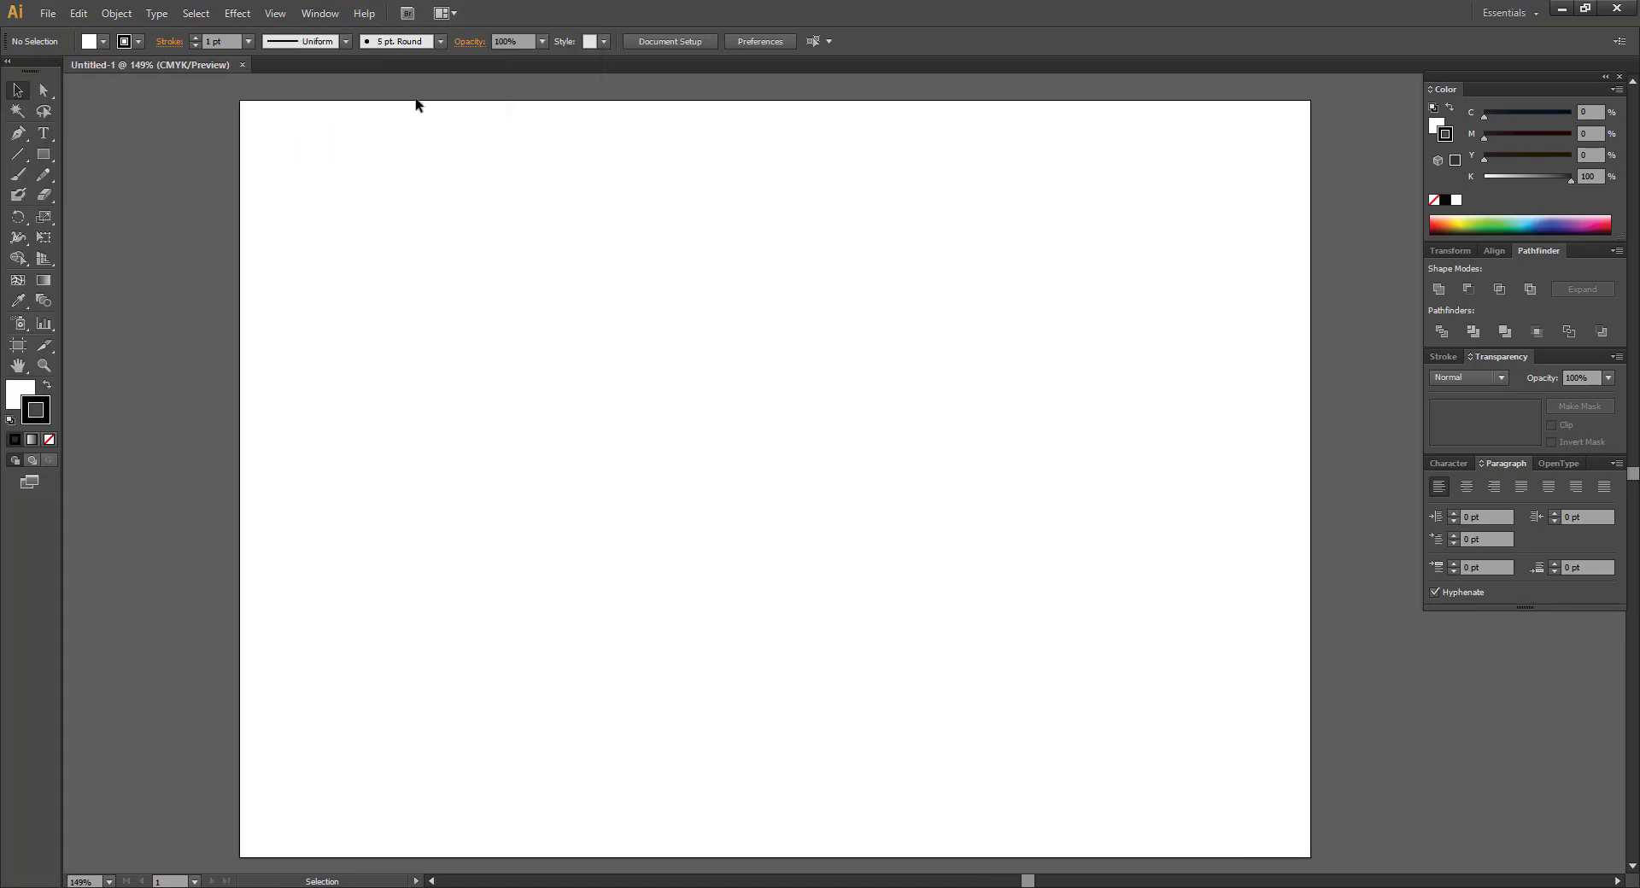
left_click(315, 15)
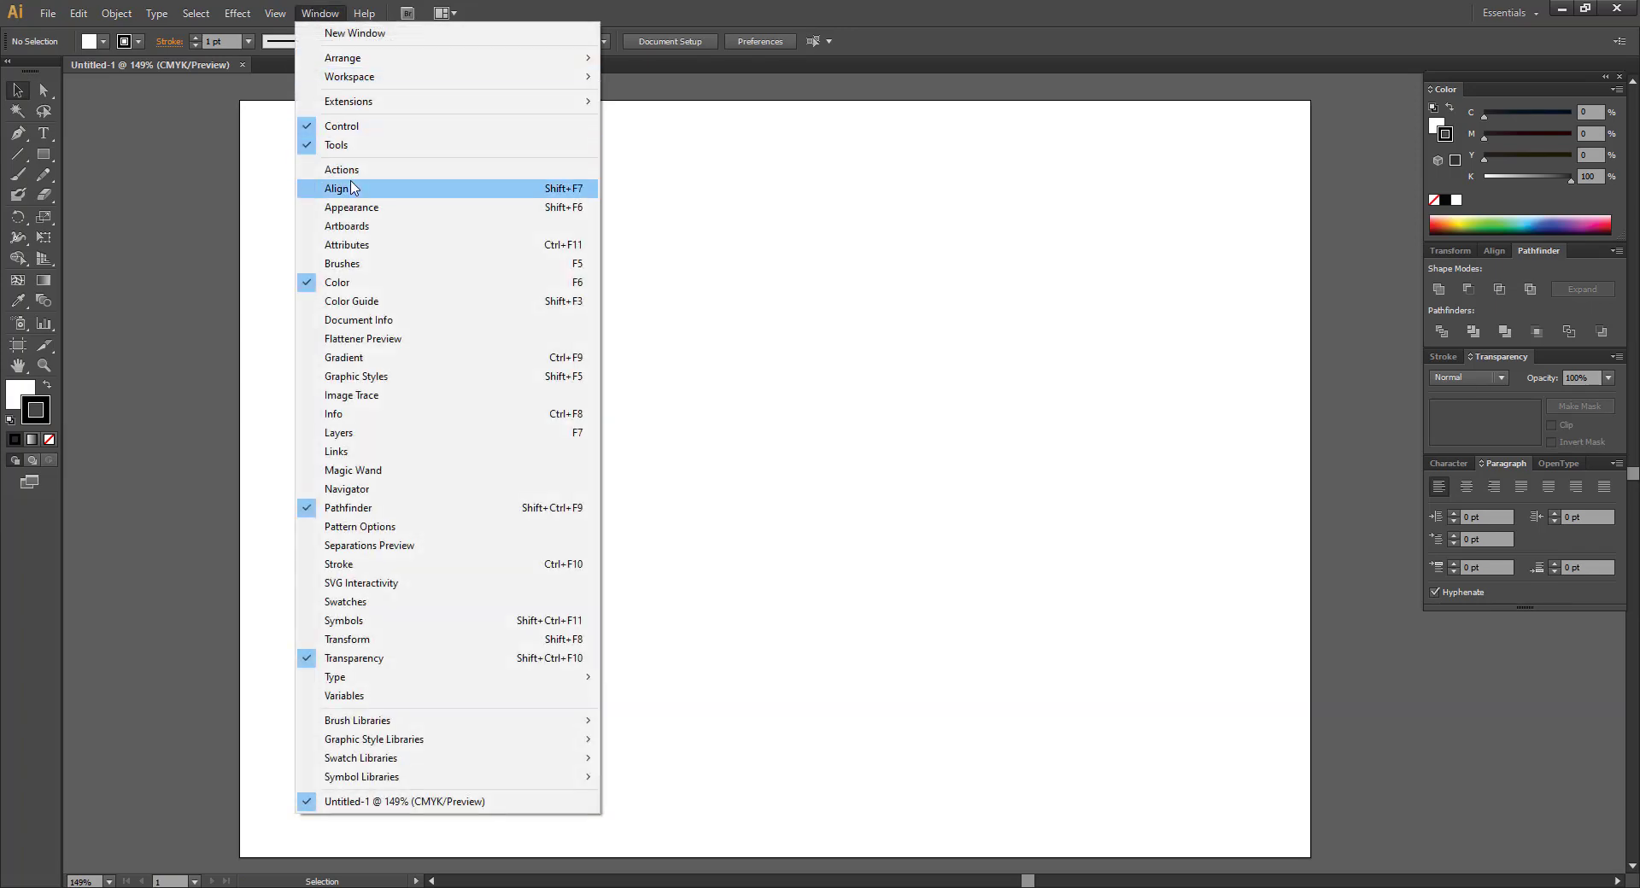
left_click(358, 126)
left_click(322, 13)
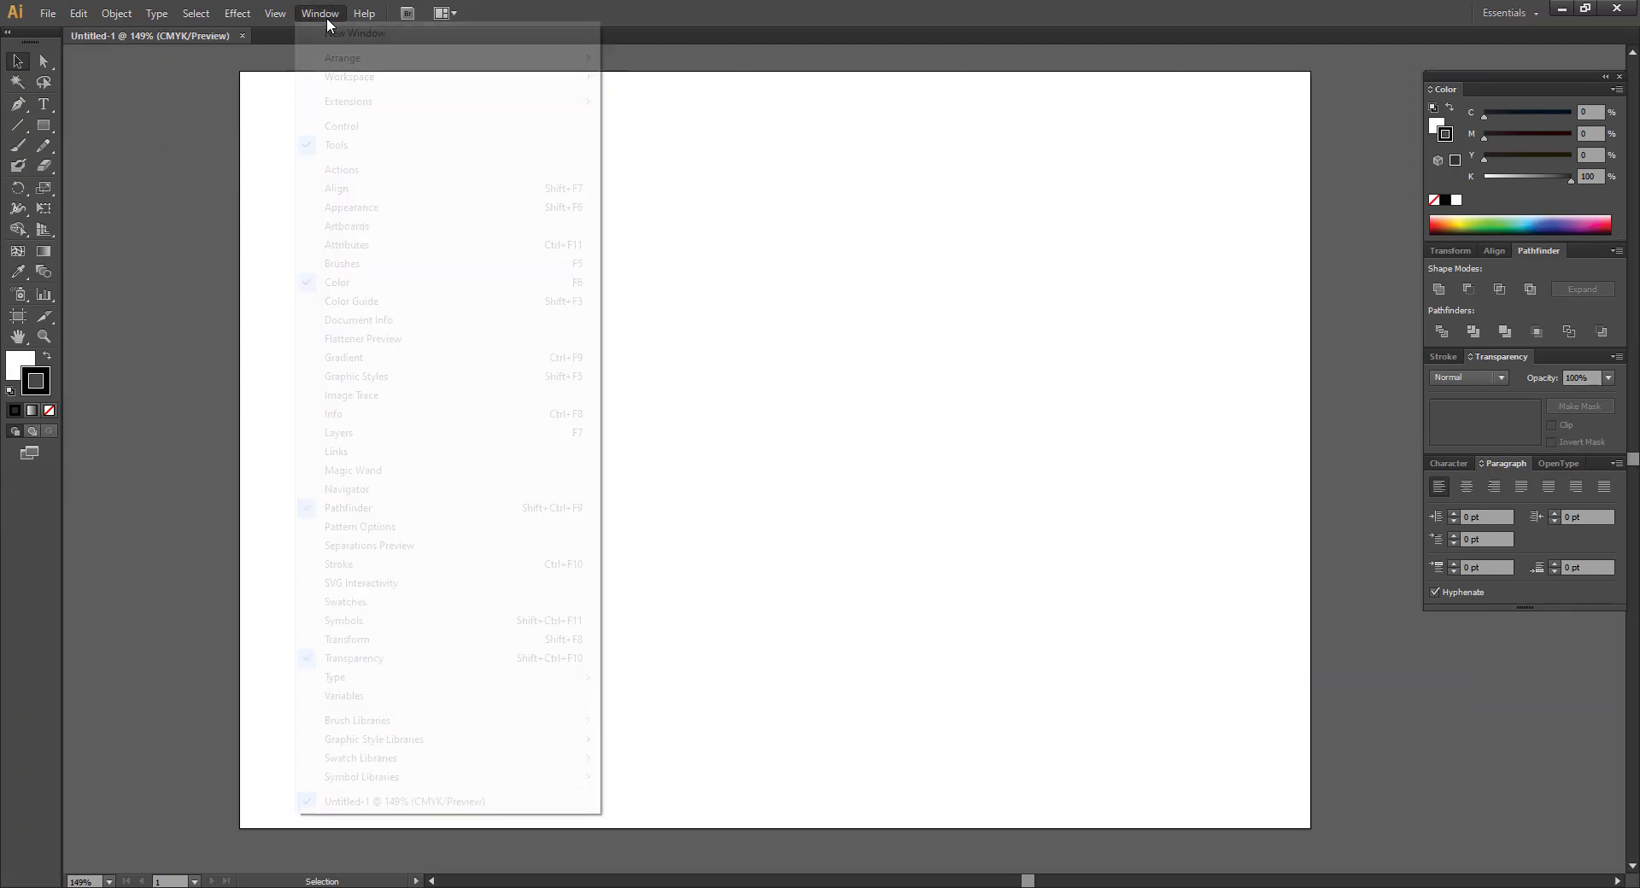
left_click(342, 132)
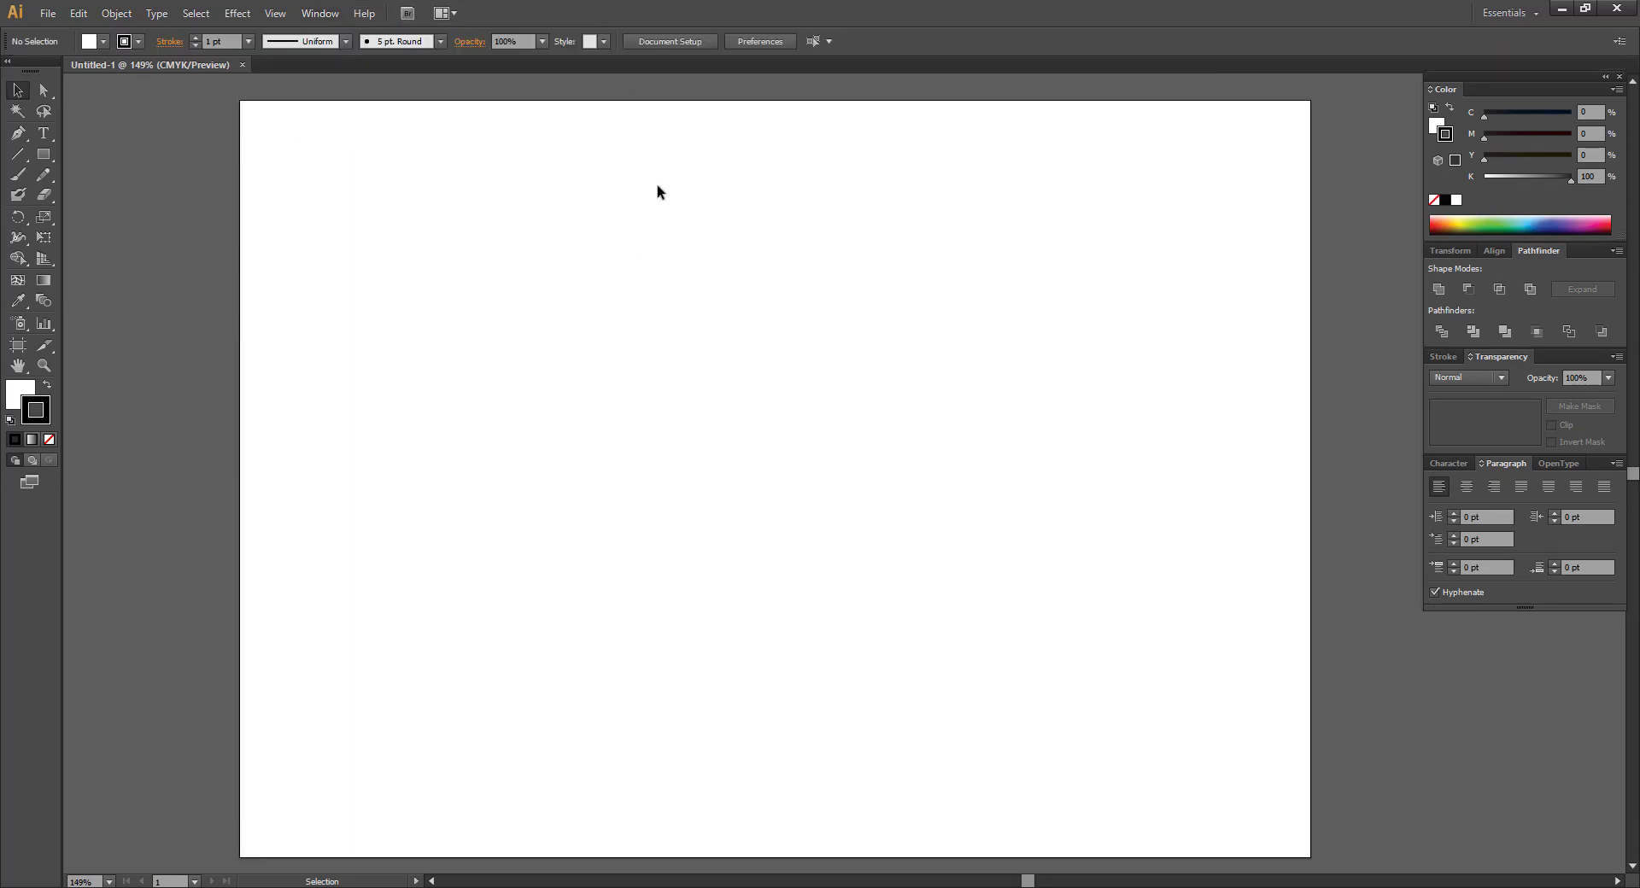
left_click(319, 15)
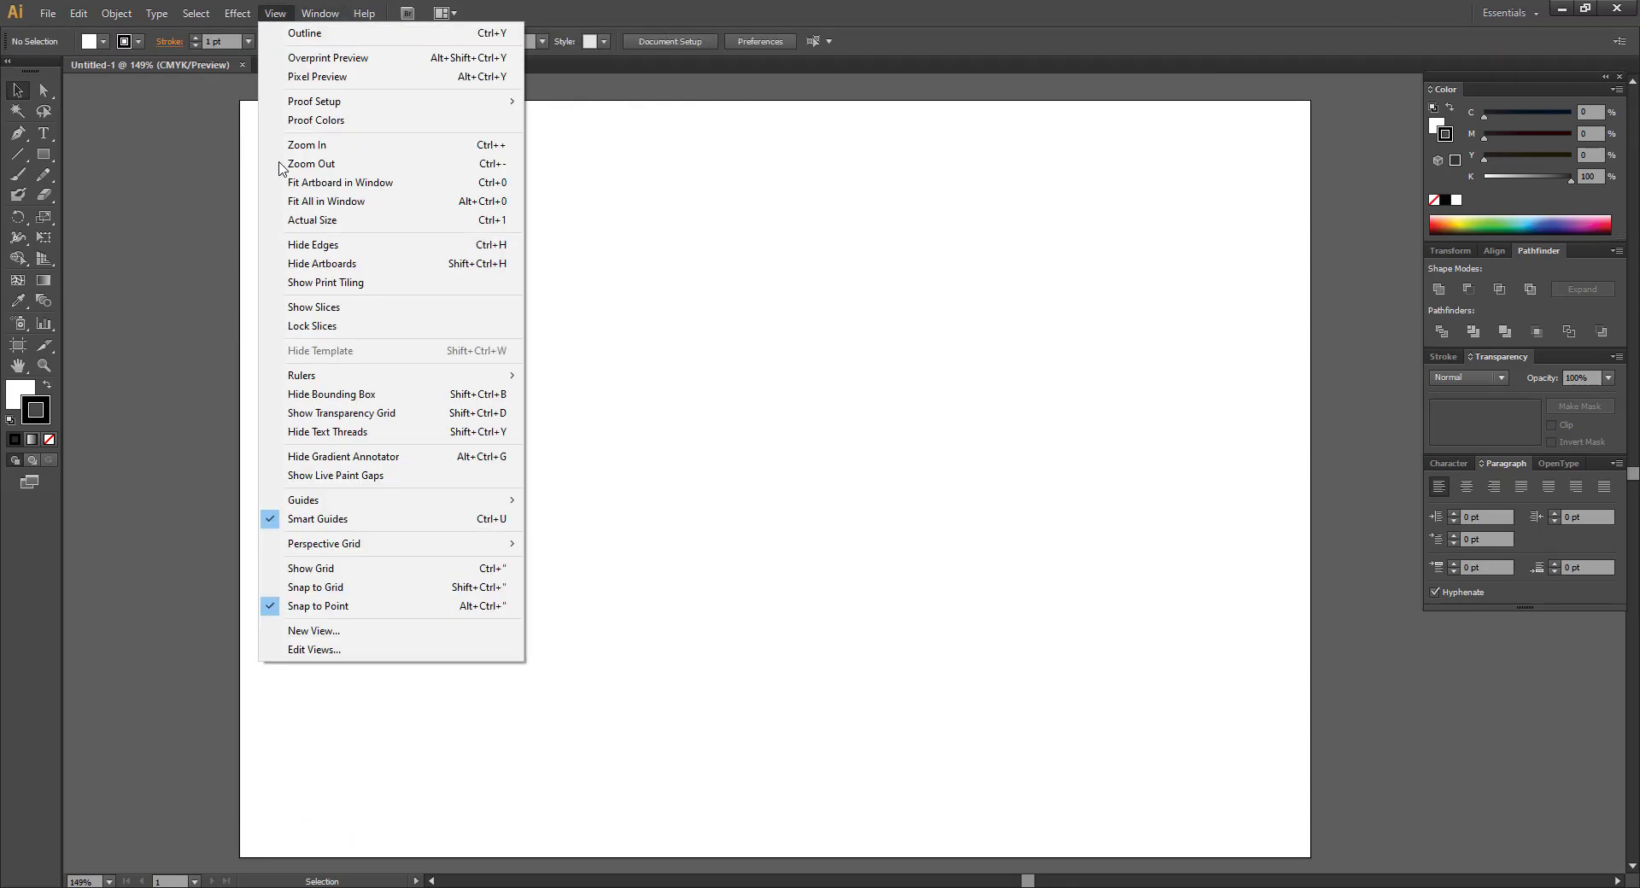
left_click(790, 260)
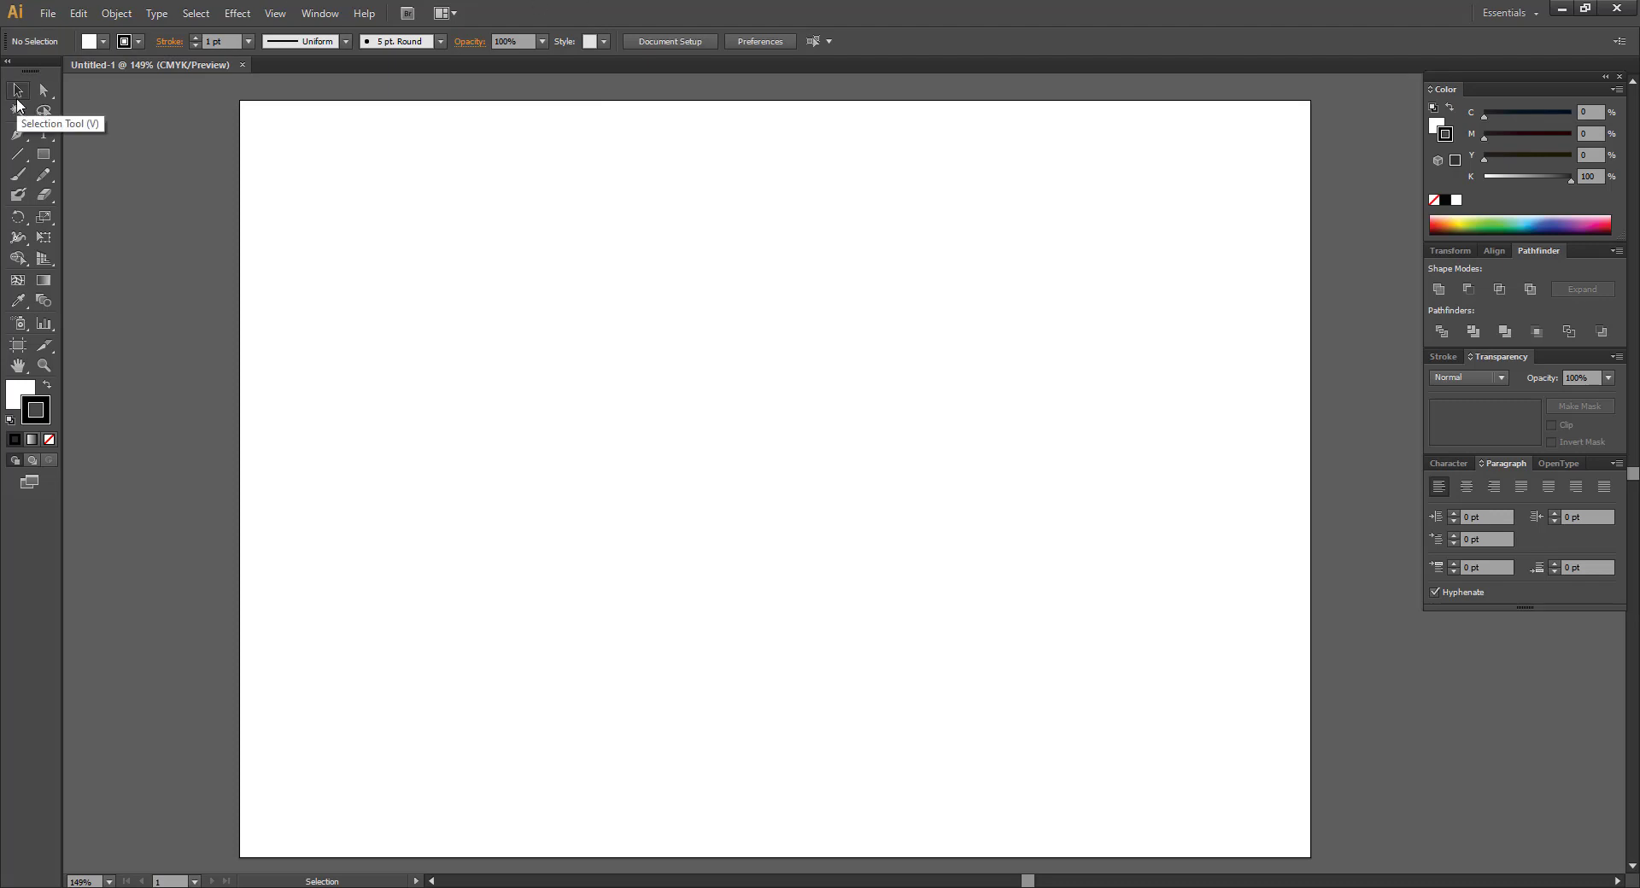
Choose Group Selection from the Direct Selection flyout and browse the shape and selection flyouts.
left_click_drag(49, 89, 107, 114)
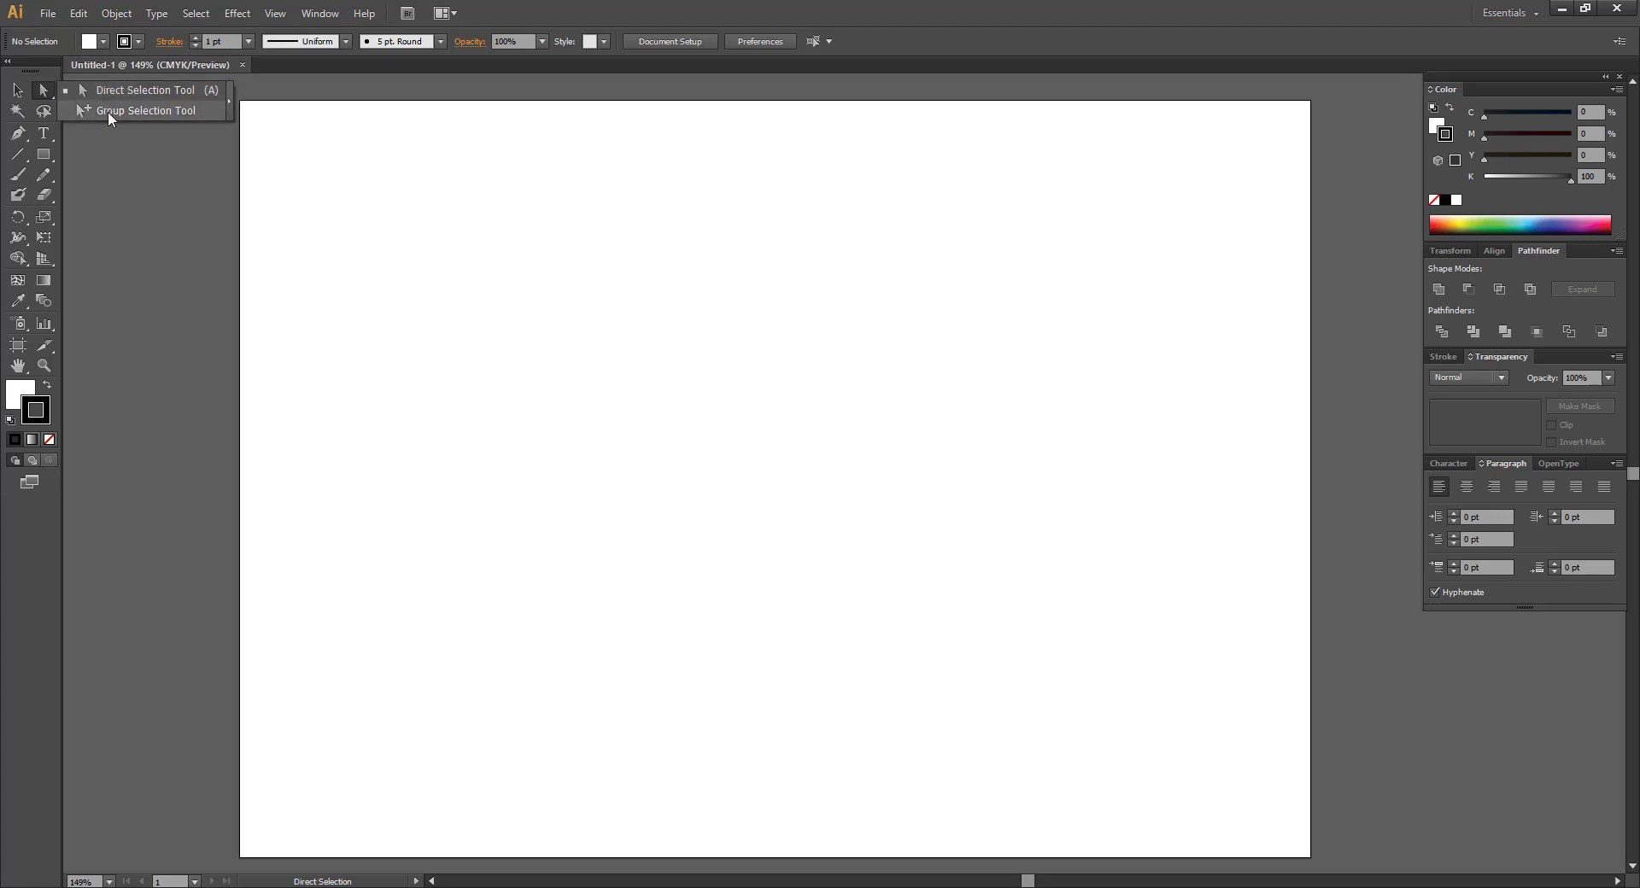
left_click(108, 111)
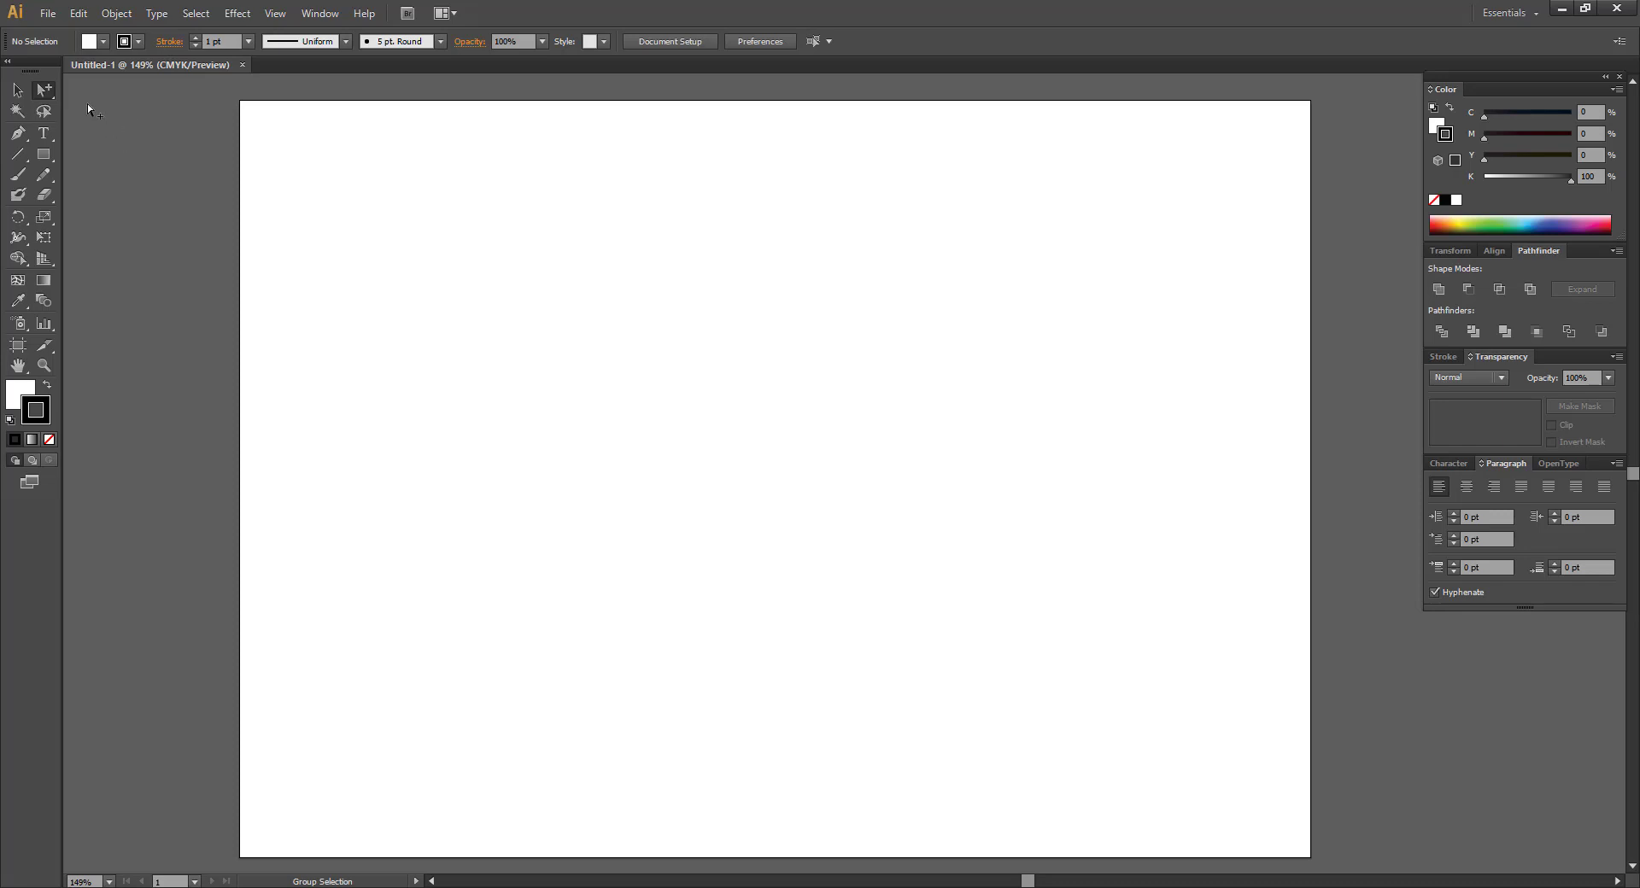
left_click_drag(43, 154, 128, 175)
left_click_drag(45, 91, 366, 219)
left_click_drag(48, 93, 118, 110)
left_click_drag(45, 94, 116, 189)
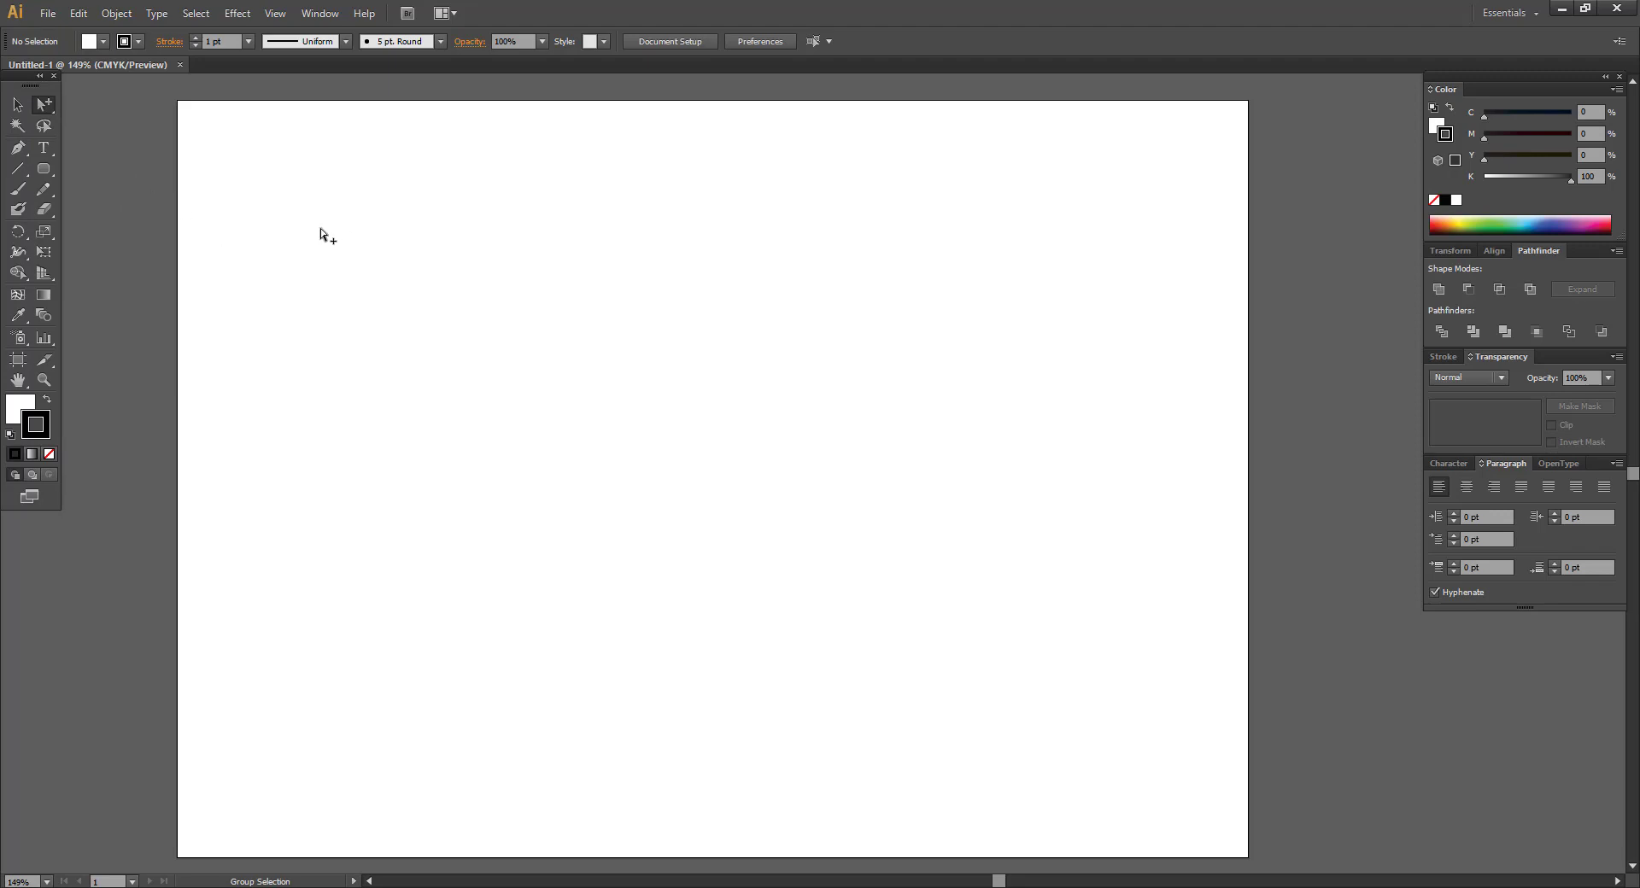
Draw a large rectangle, about 7.63 × 5.24 in, across the artboard and select it.
left_click(18, 106)
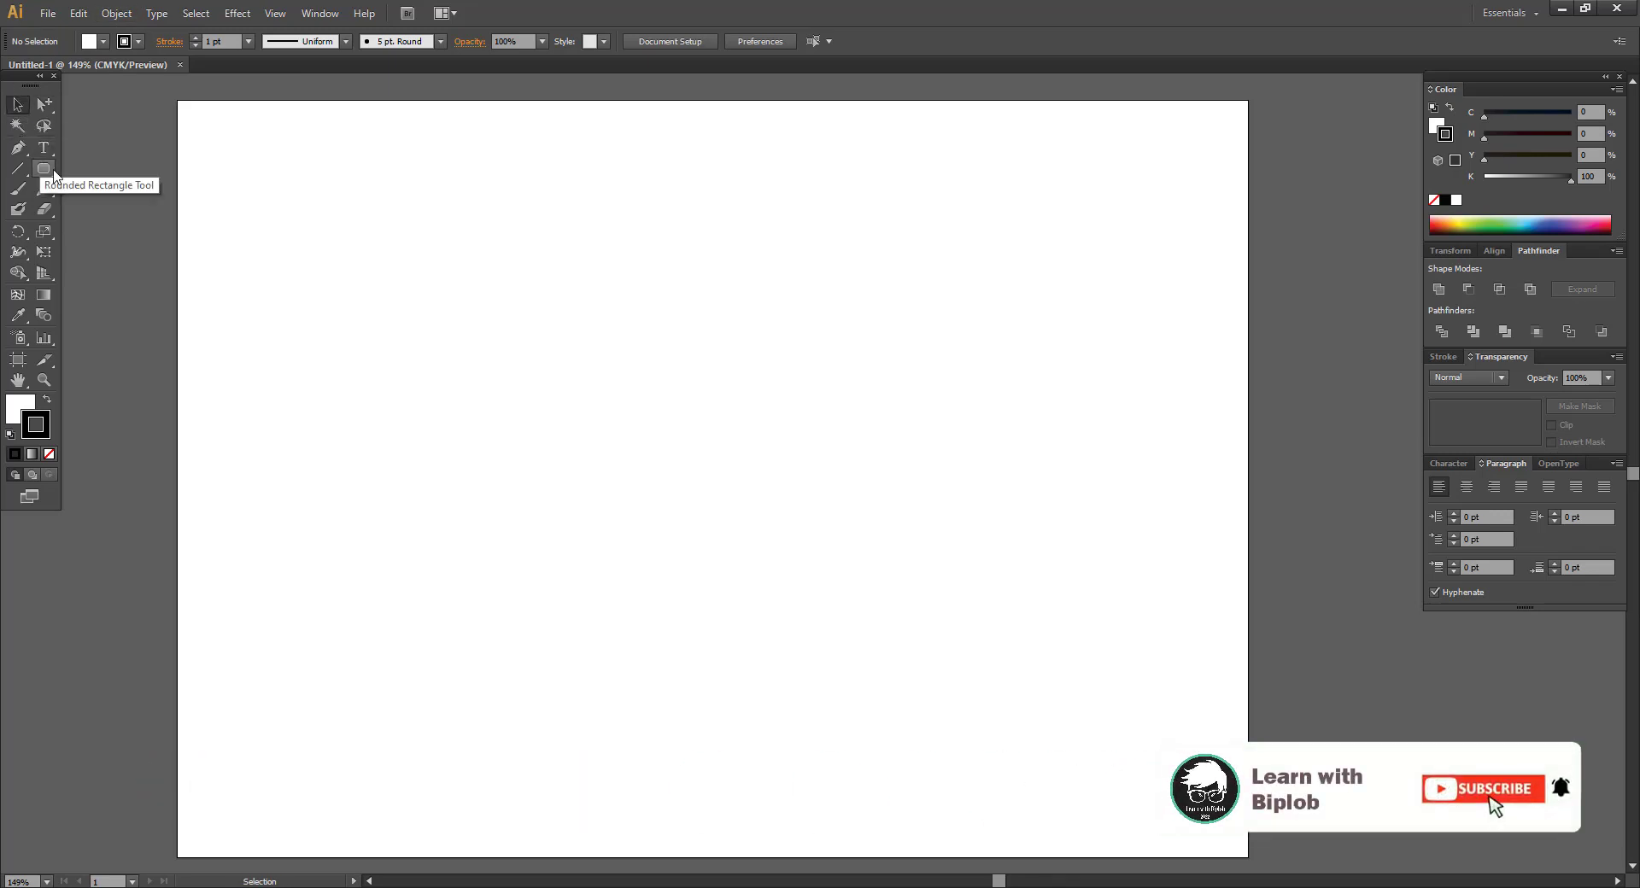
left_click_drag(44, 168, 143, 169)
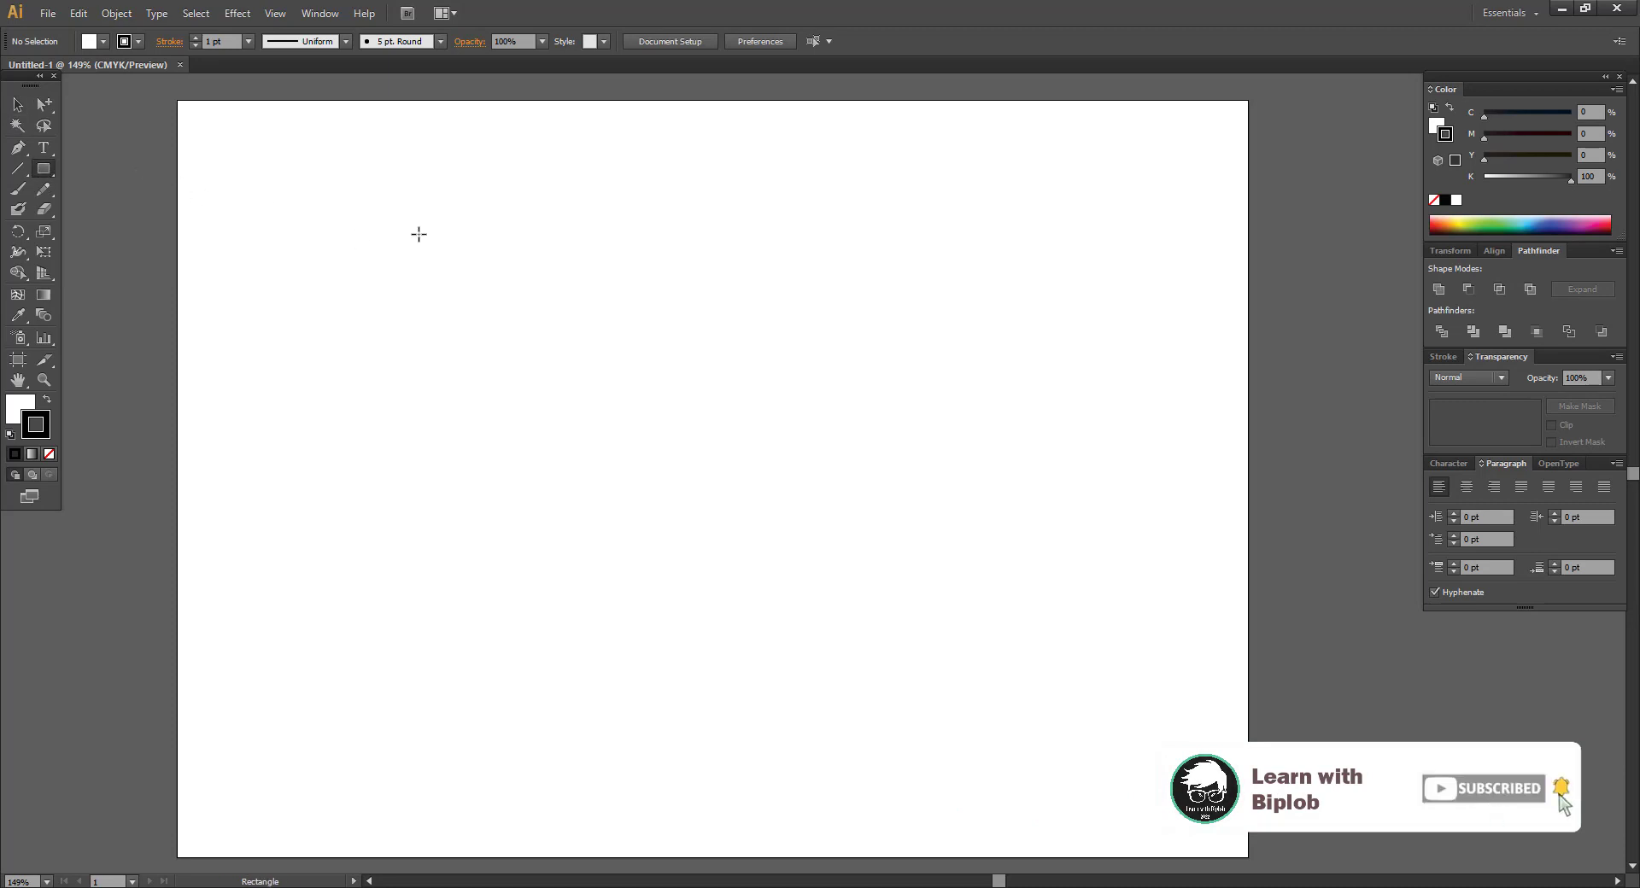
left_click_drag(418, 234, 1118, 713)
left_click(19, 104)
left_click(1171, 410)
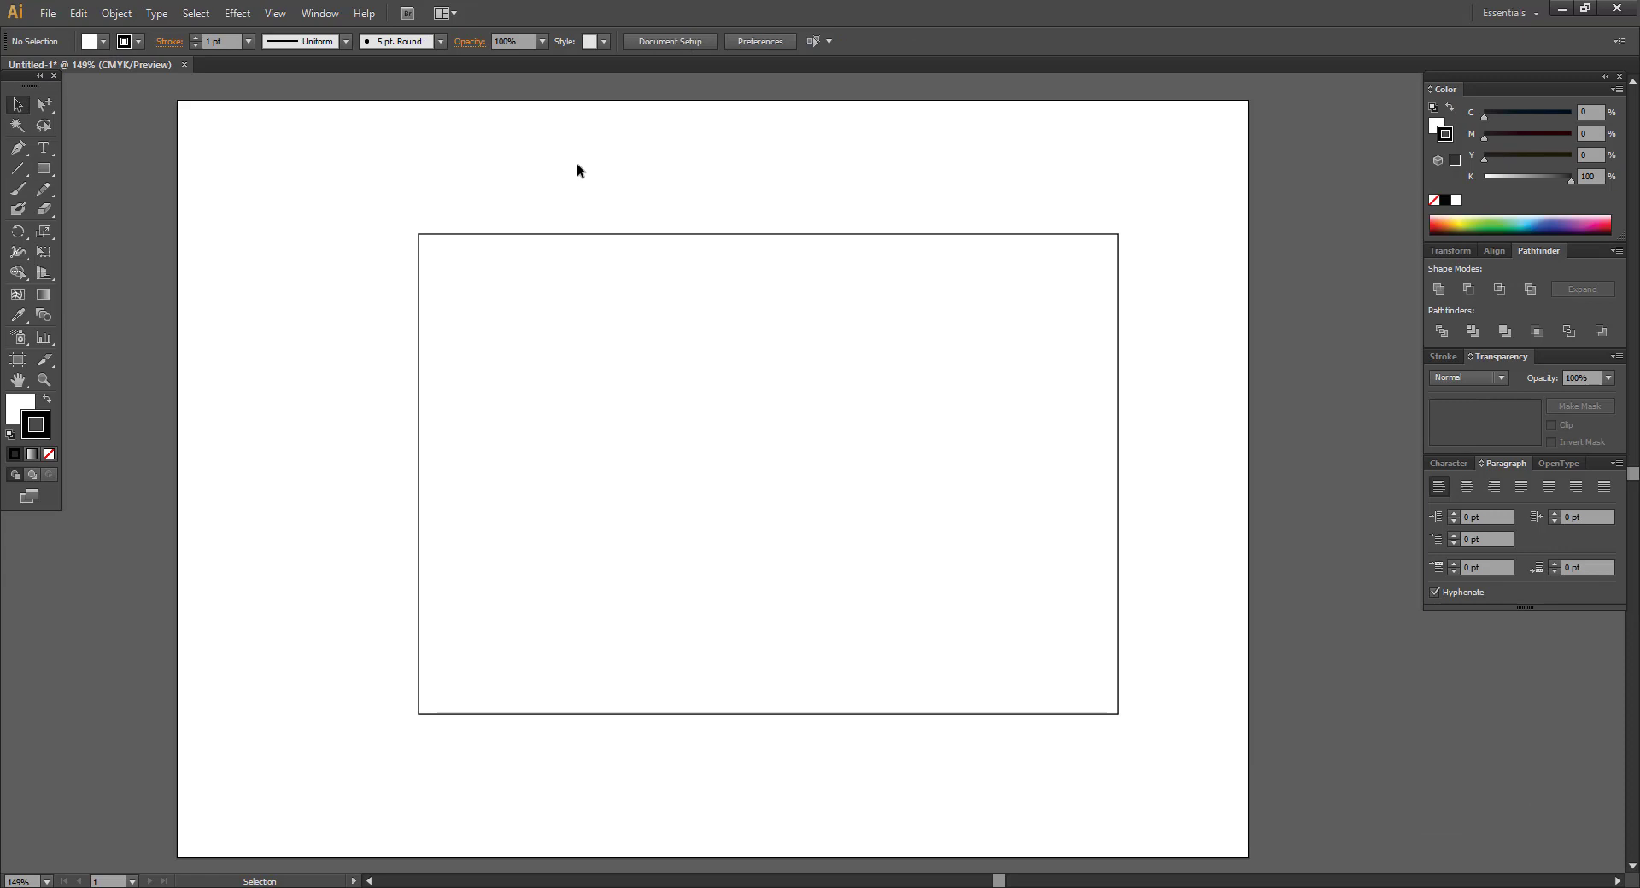
left_click(751, 373)
left_click(681, 207)
left_click(895, 468)
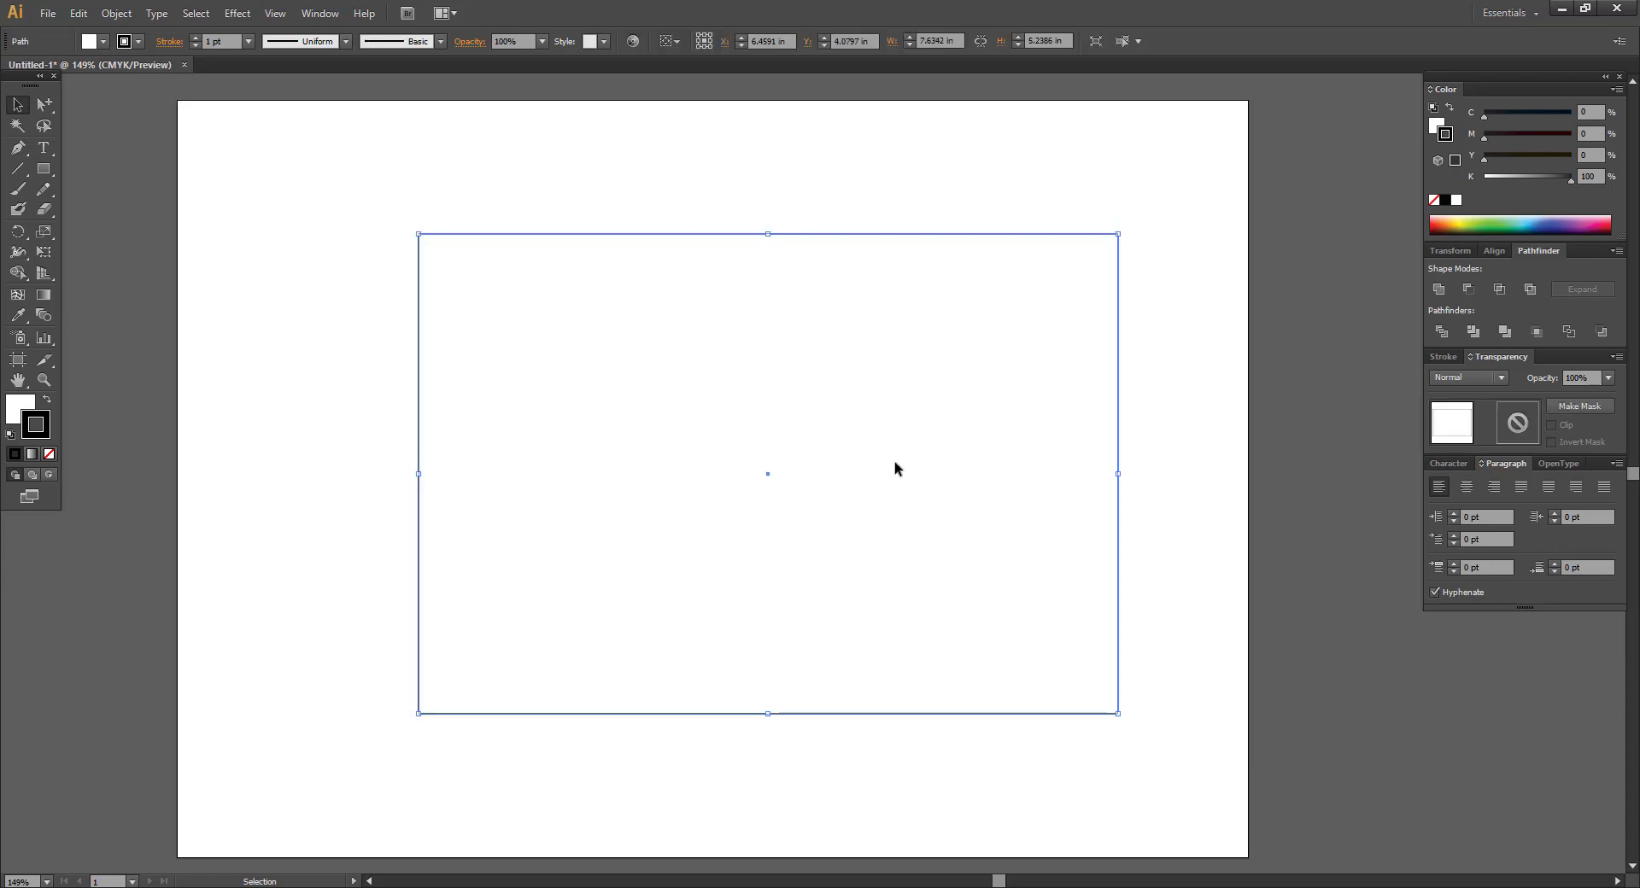
Fill the rectangle with green and change its outline colour from black to red.
left_click(485, 176)
left_click(718, 418)
left_click(28, 404)
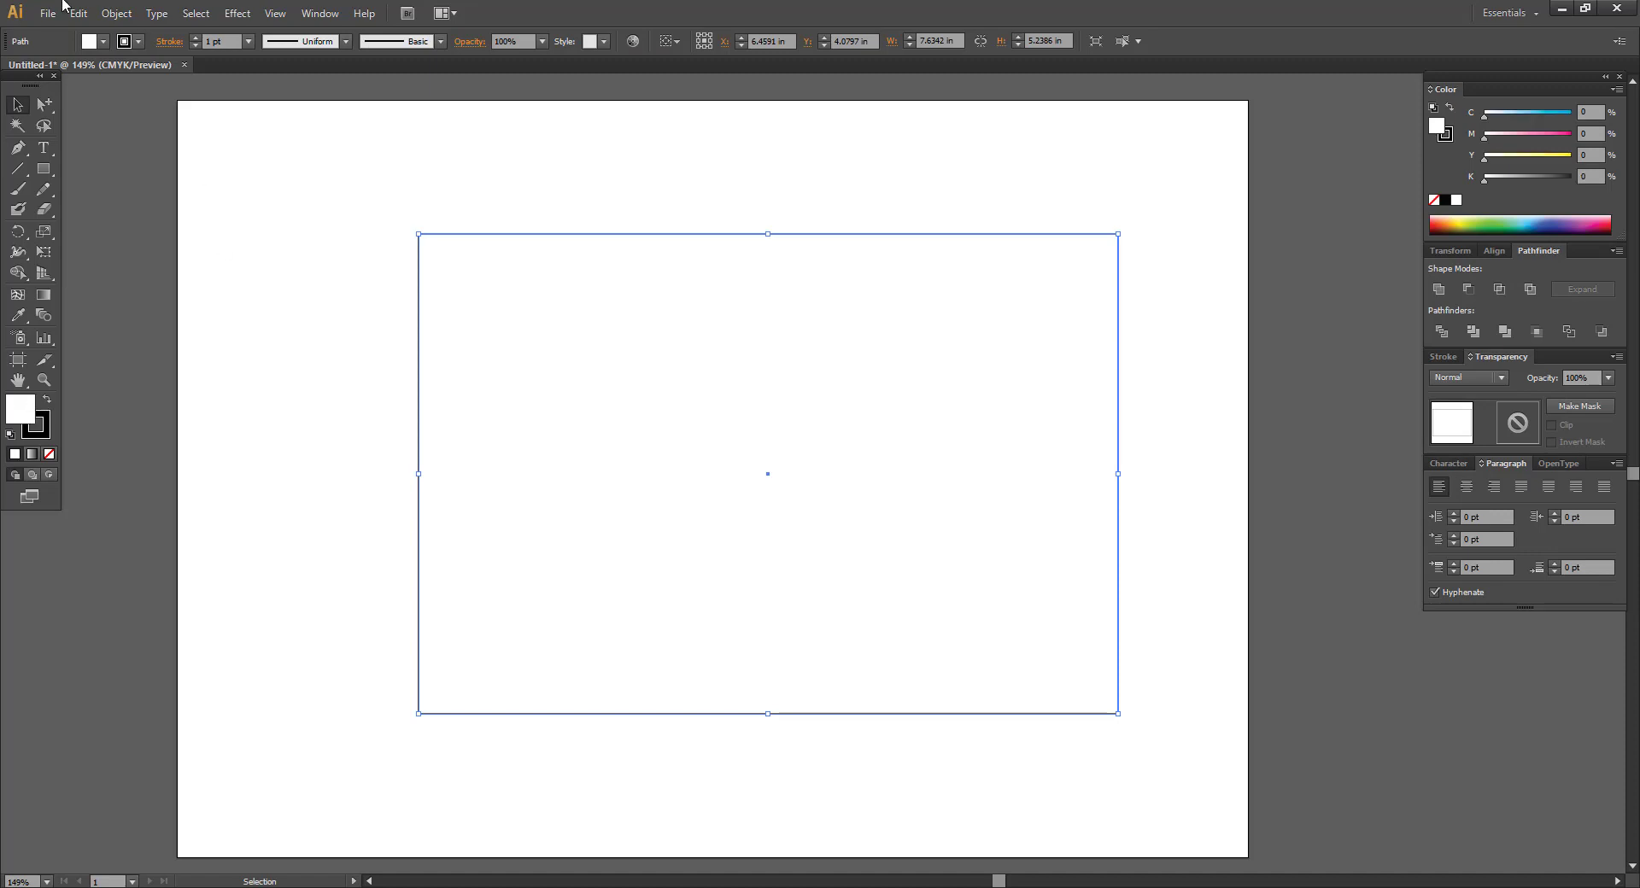
left_click(82, 81)
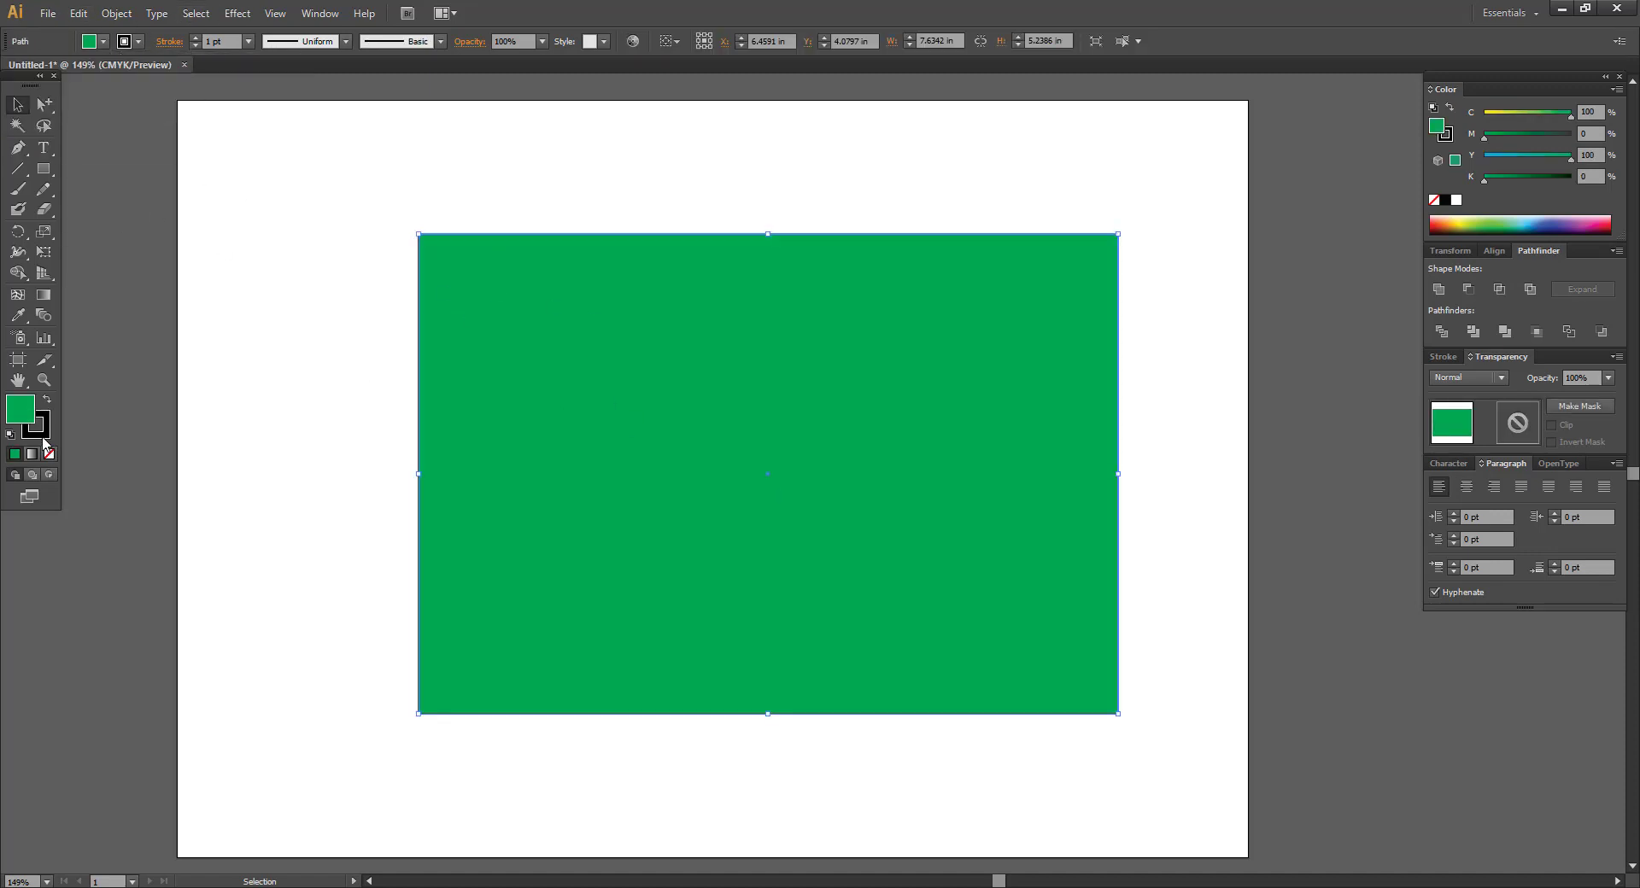
left_click(41, 431)
left_click(138, 41)
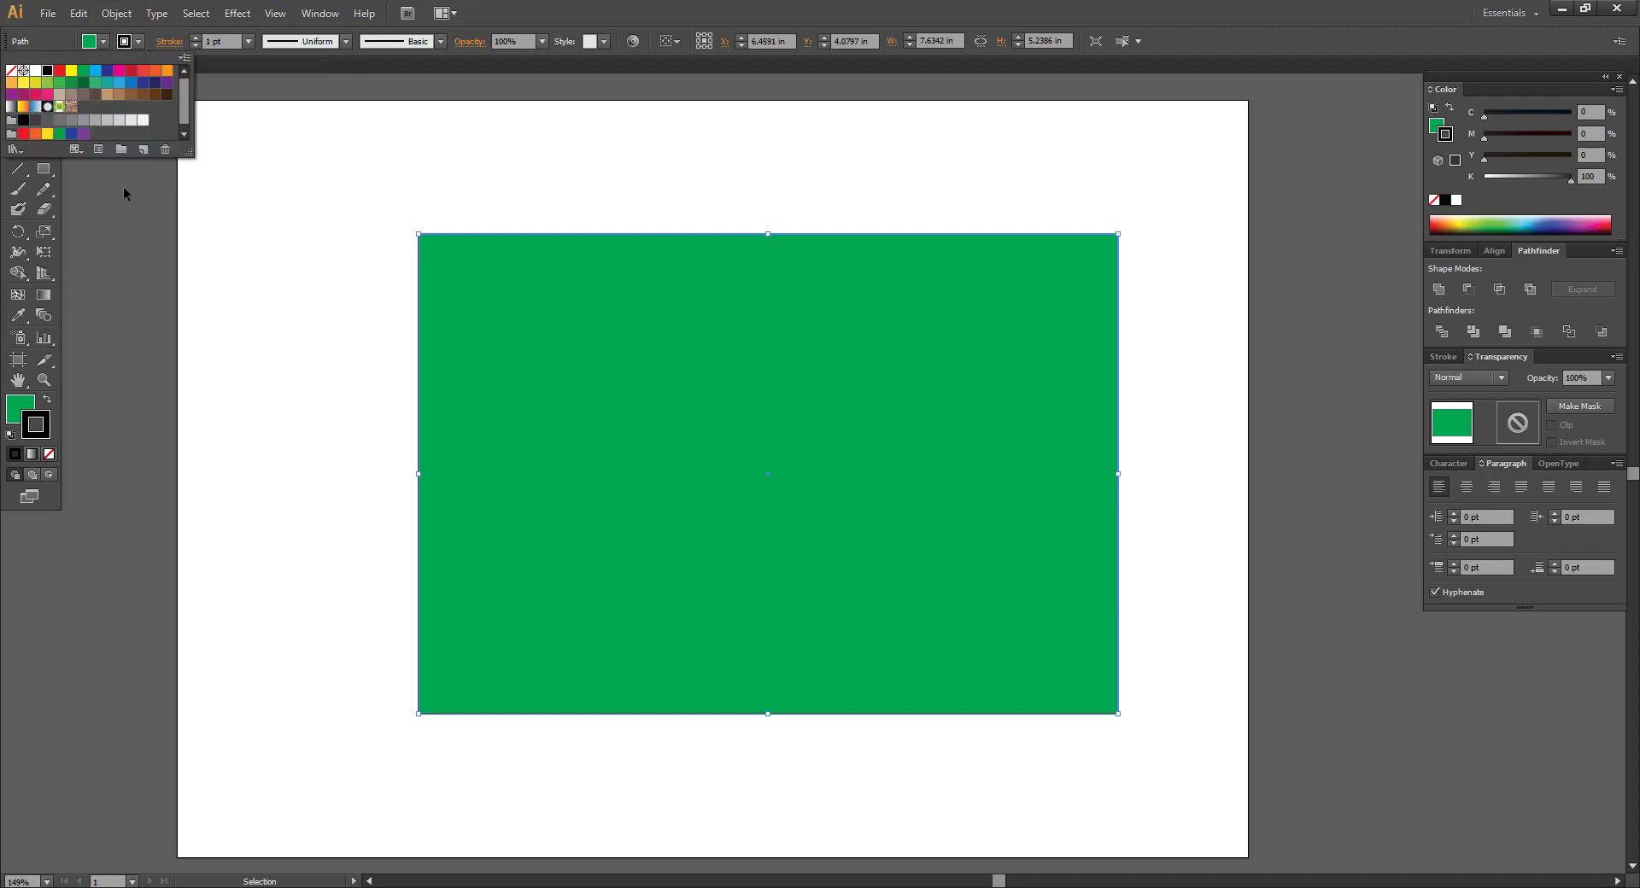
left_click(143, 70)
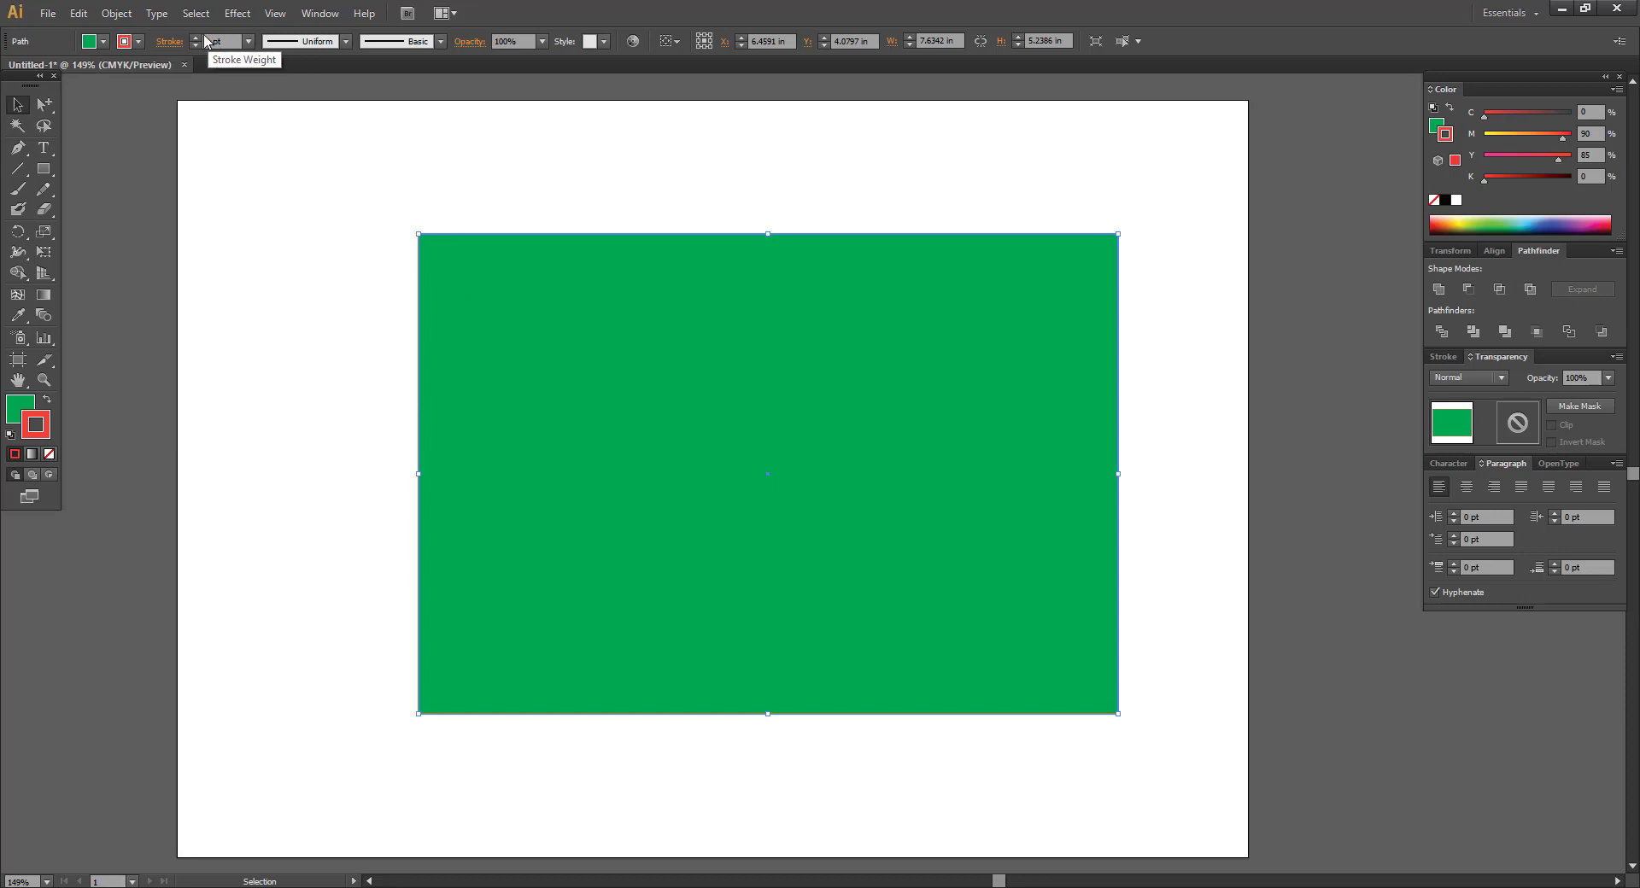
Raise the rectangle's red stroke weight to 8 pt, then deselect it.
left_click(195, 38)
left_click(195, 37)
left_click(195, 37)
left_click(195, 38)
left_click(194, 38)
left_click(195, 38)
left_click(194, 37)
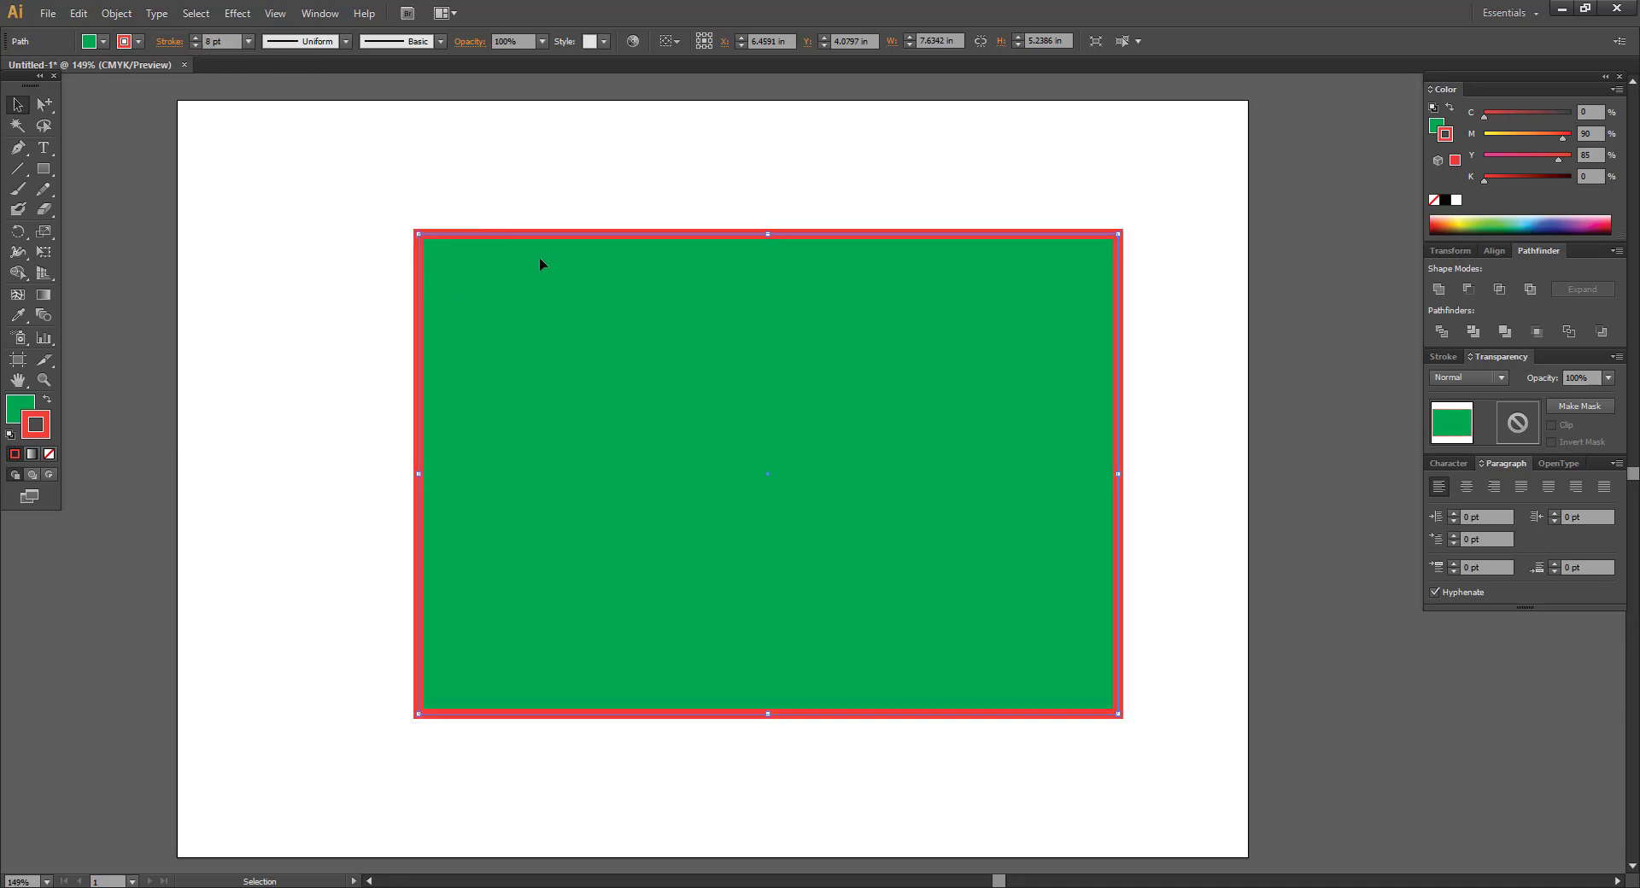
left_click(376, 205)
left_click(627, 279)
left_click(596, 164)
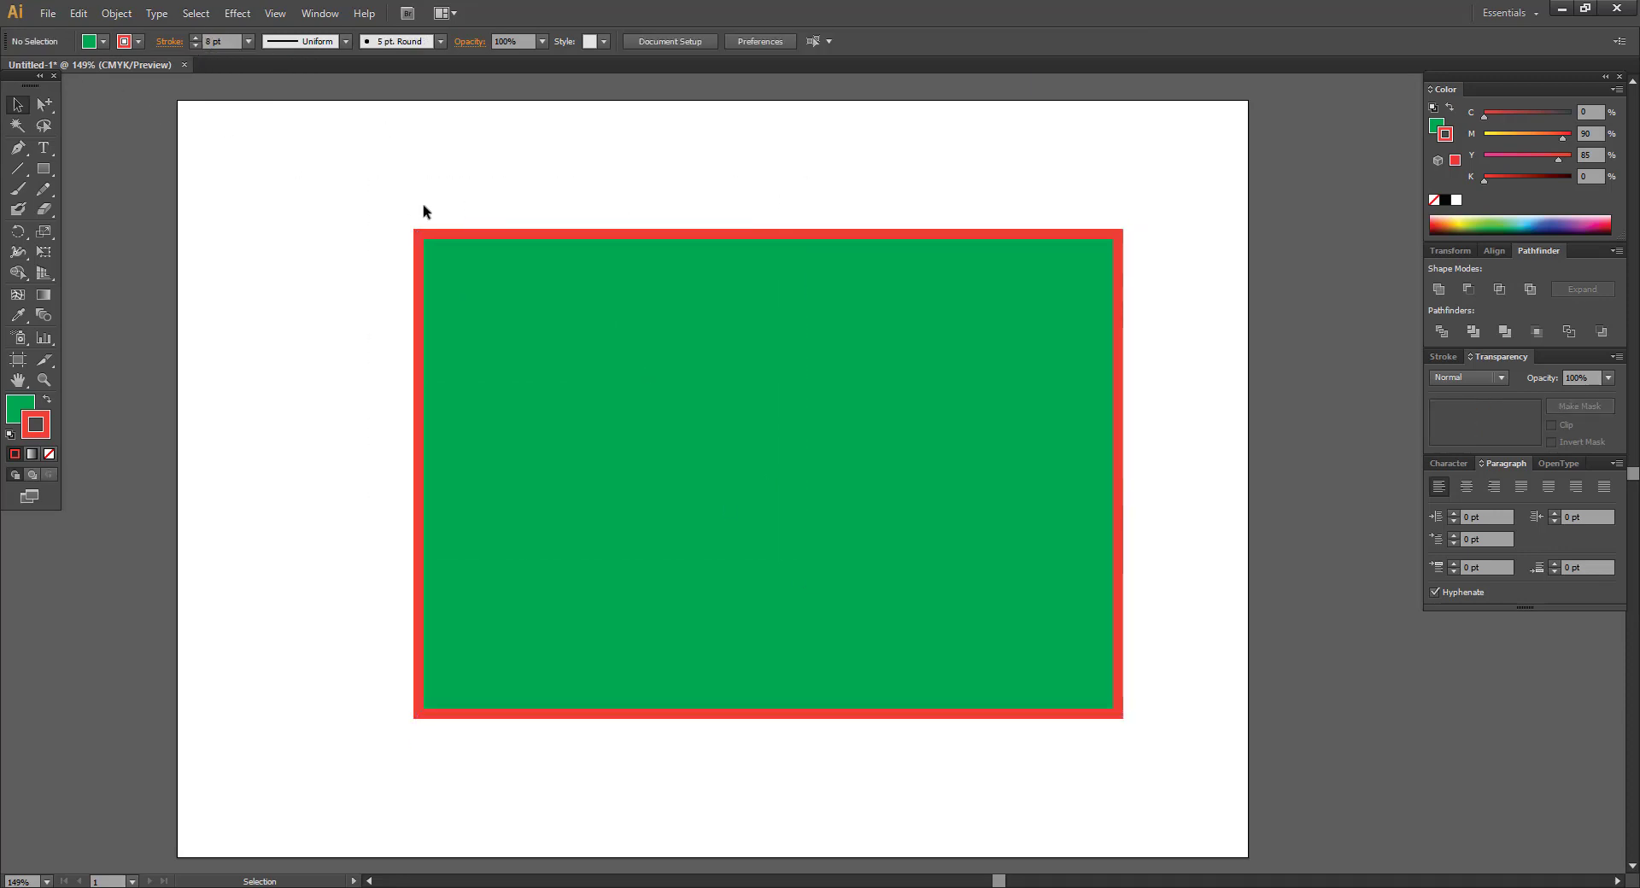
left_click_drag(381, 202, 1117, 721)
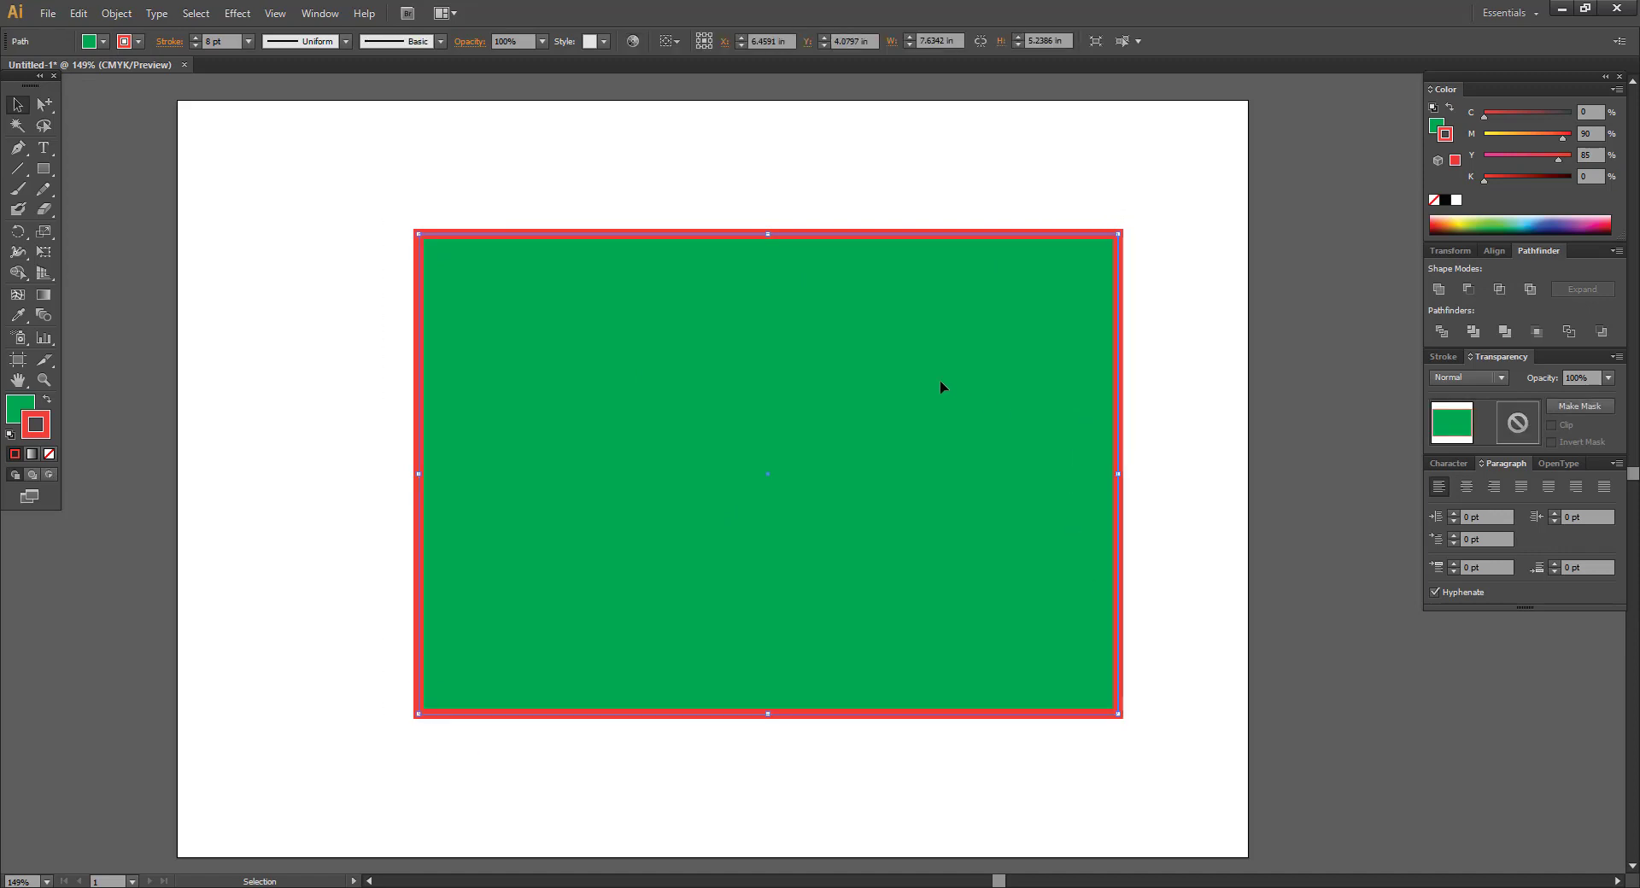
mouse_move(770, 449)
left_mouse_down()
mouse_move(718, 439)
mouse_move(778, 422)
mouse_move(763, 427)
left_mouse_up()
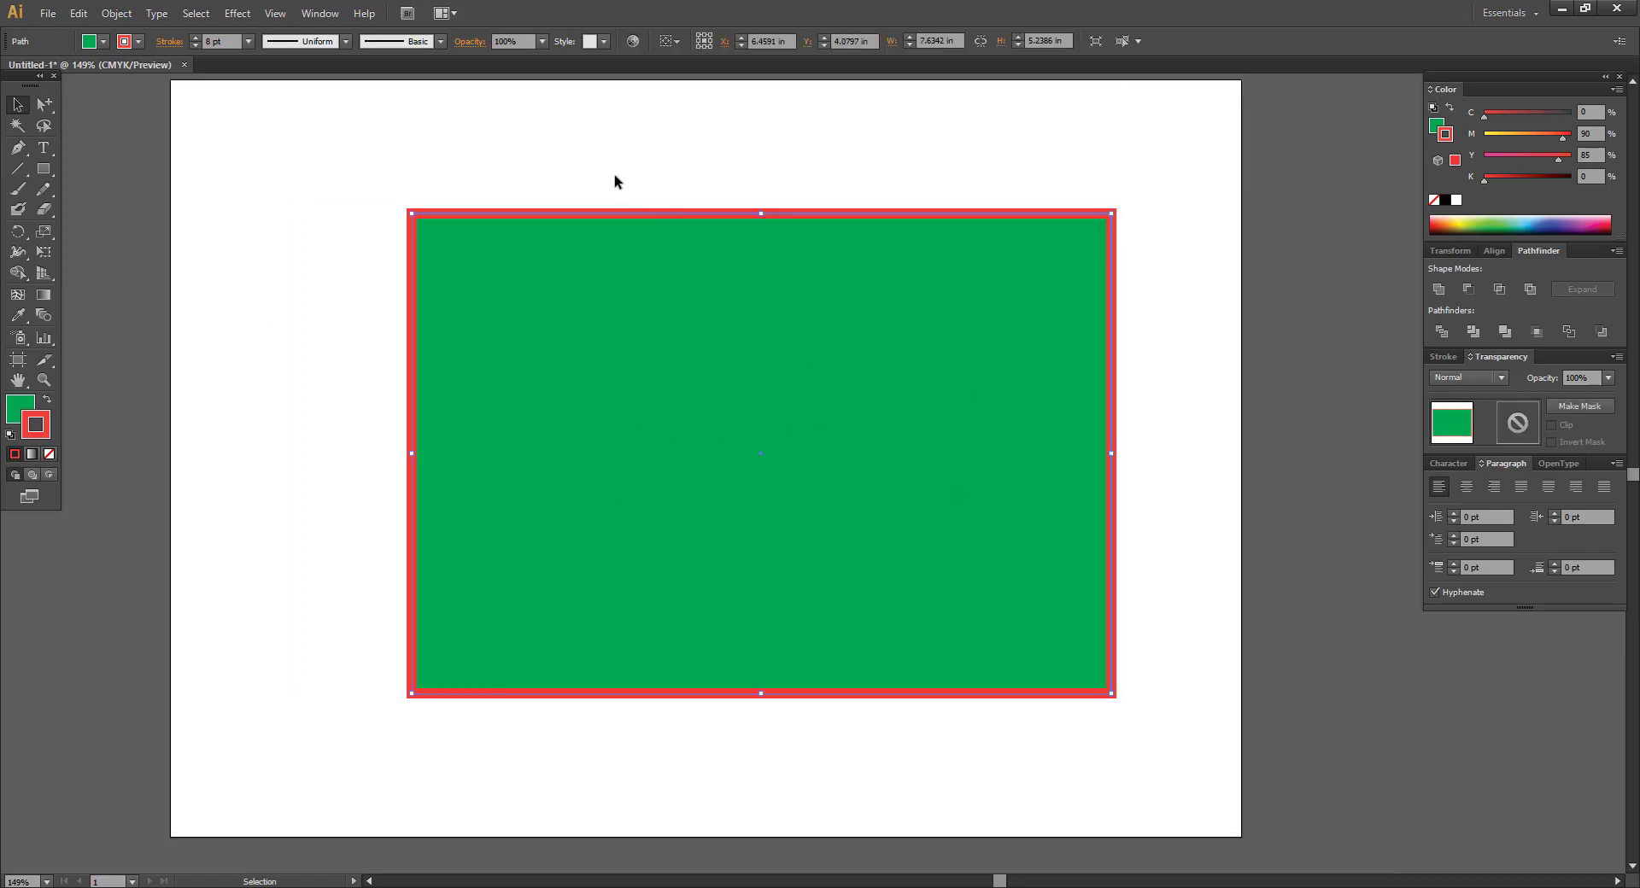
left_click(614, 175)
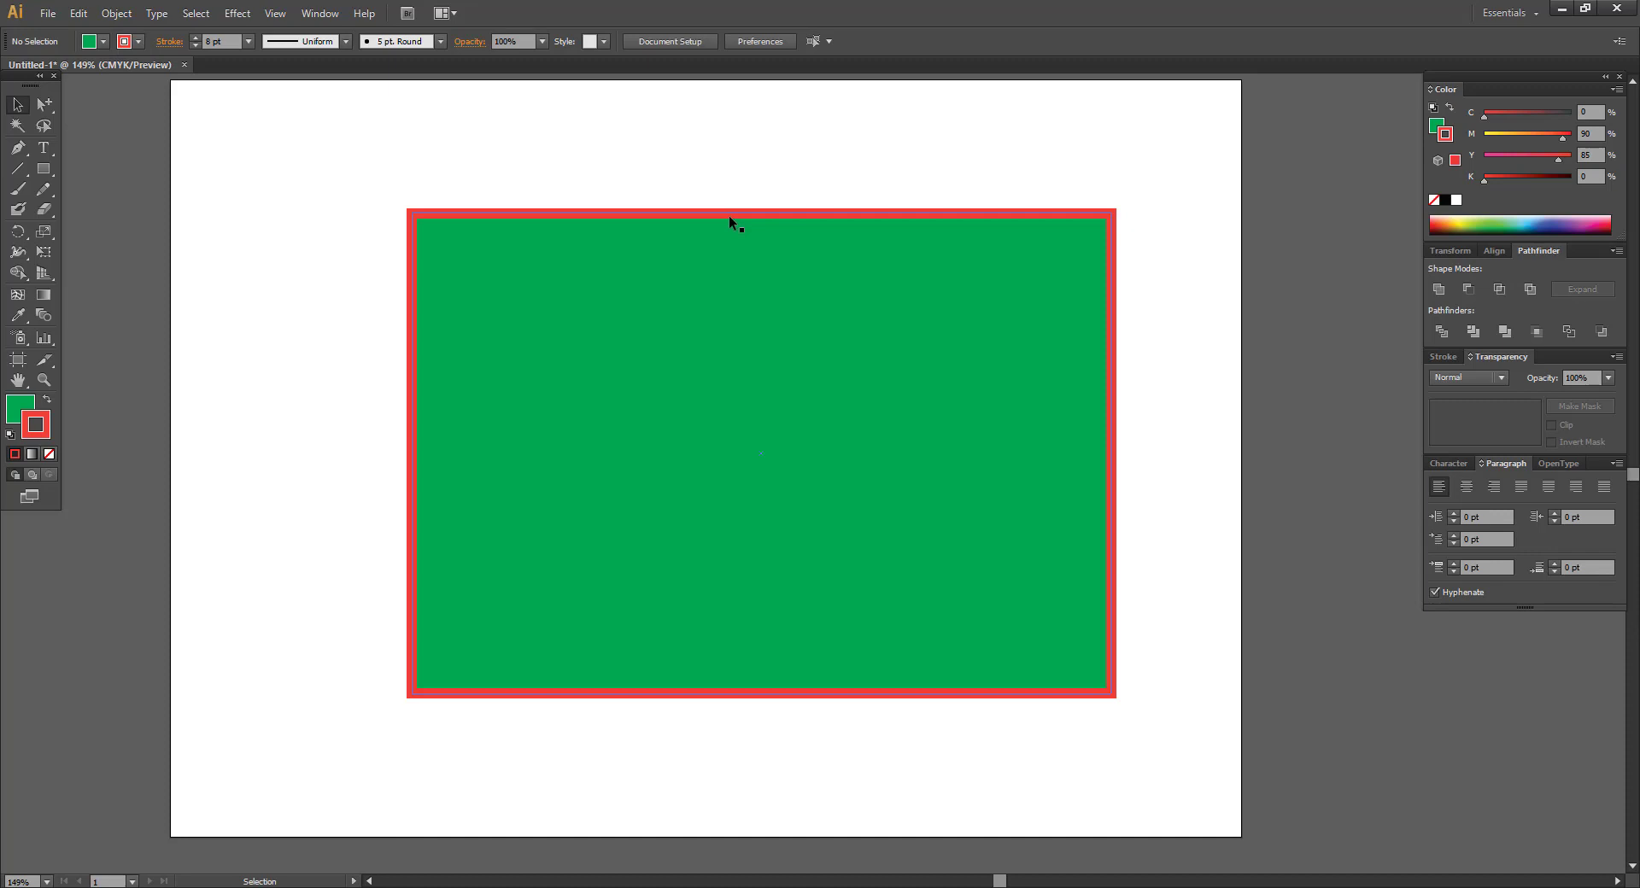
Drag the green rectangle slightly left and lower on the artboard, then reselect it.
scroll(709, 218, "up", 2)
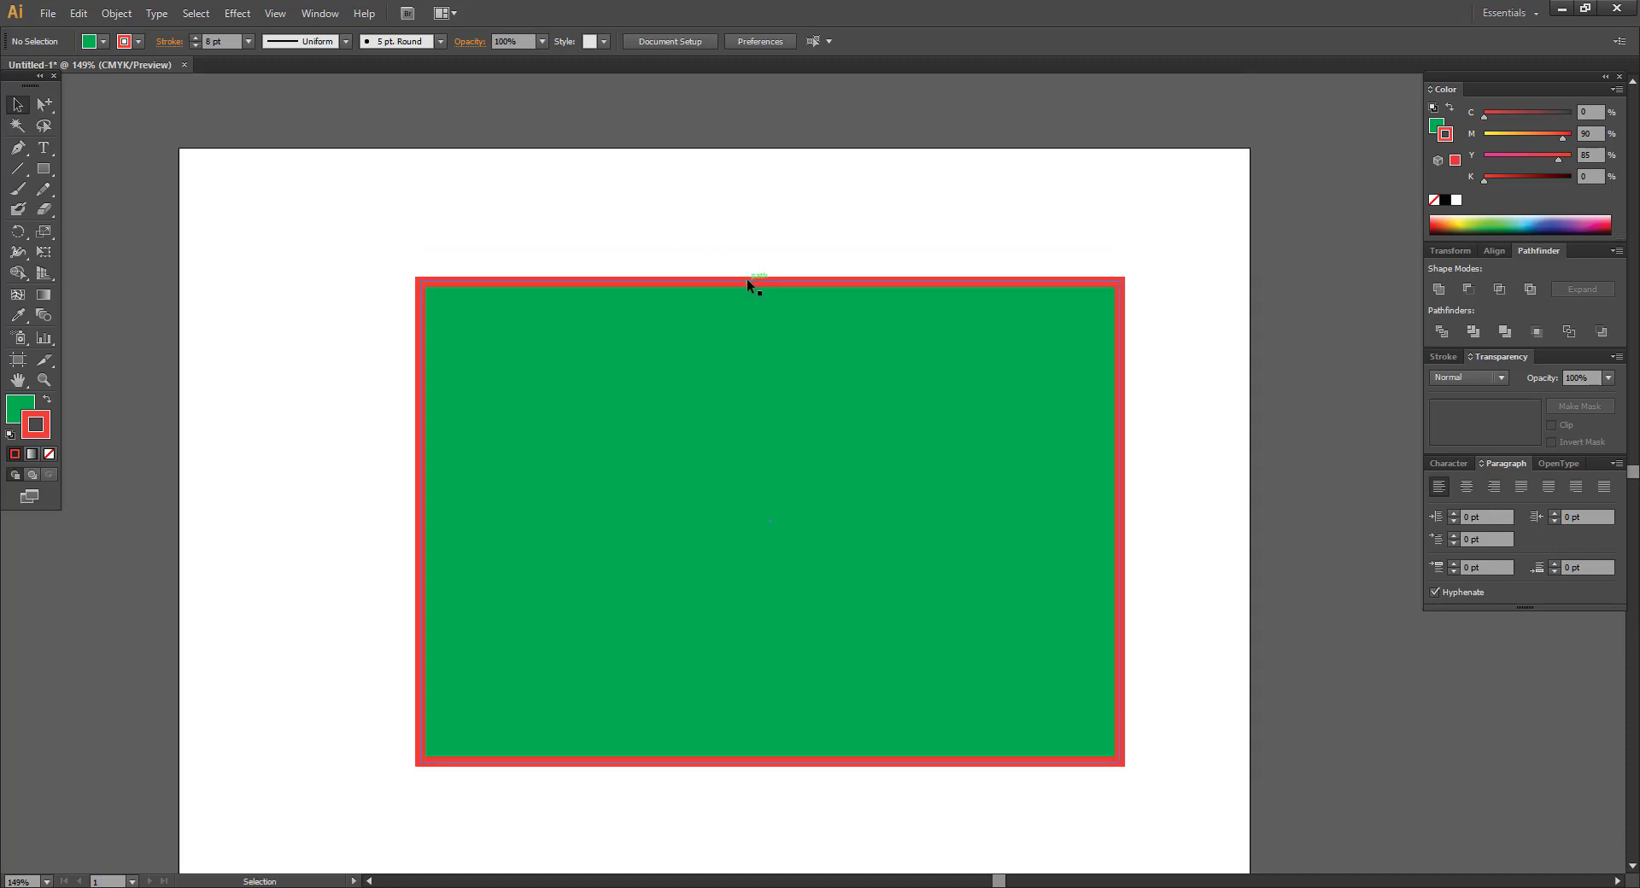
left_click_drag(746, 282, 752, 208)
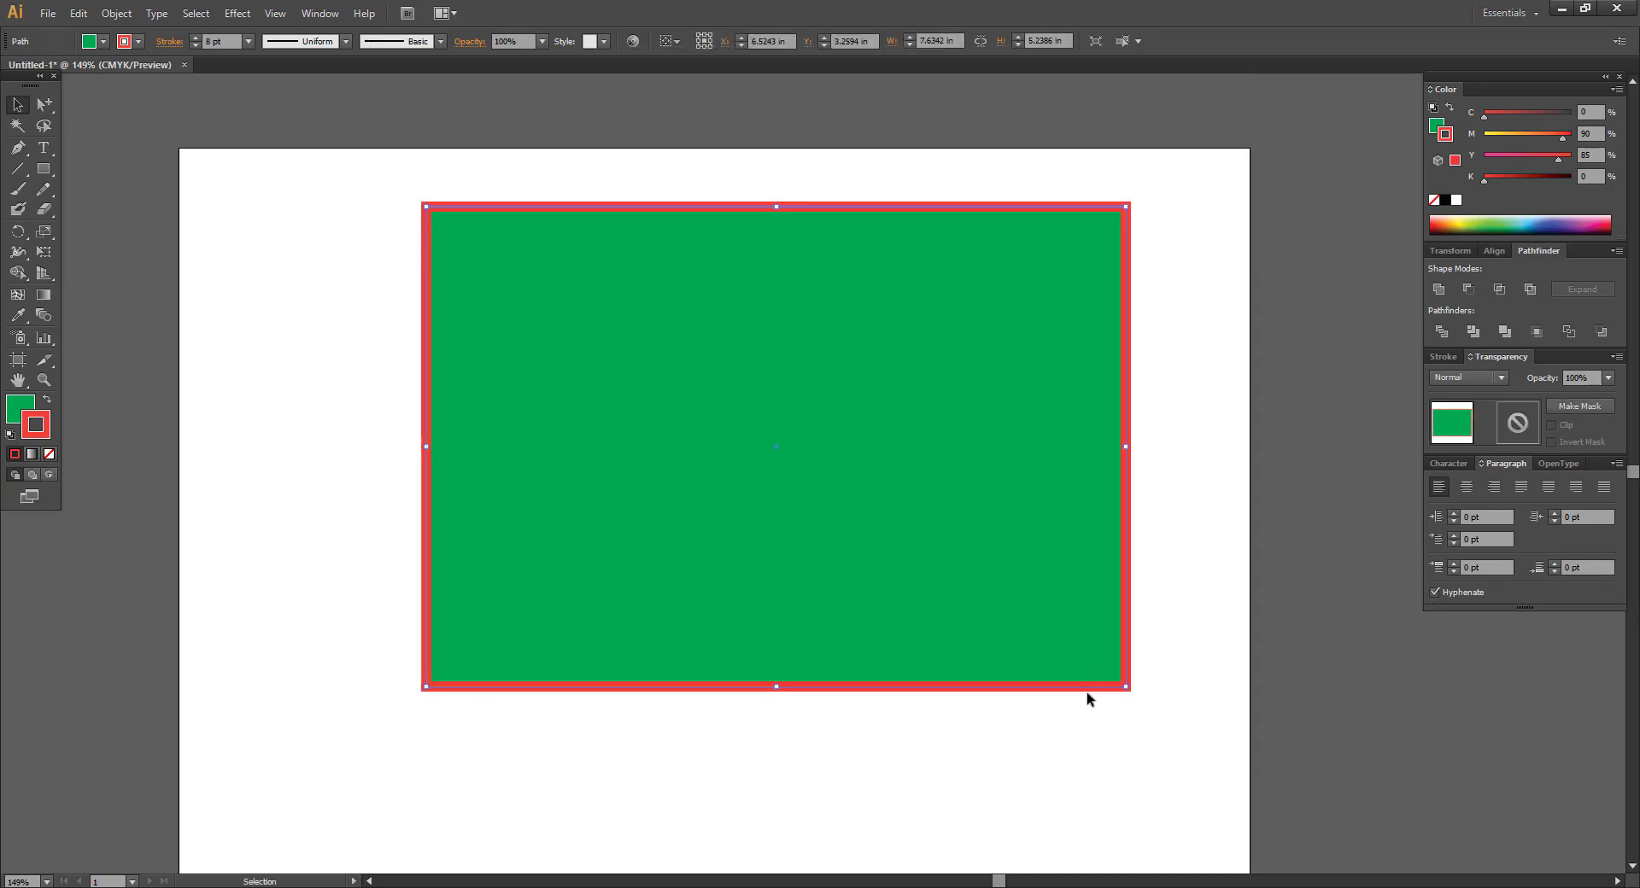
left_click_drag(592, 298, 564, 390)
scroll(623, 377, "down", 2)
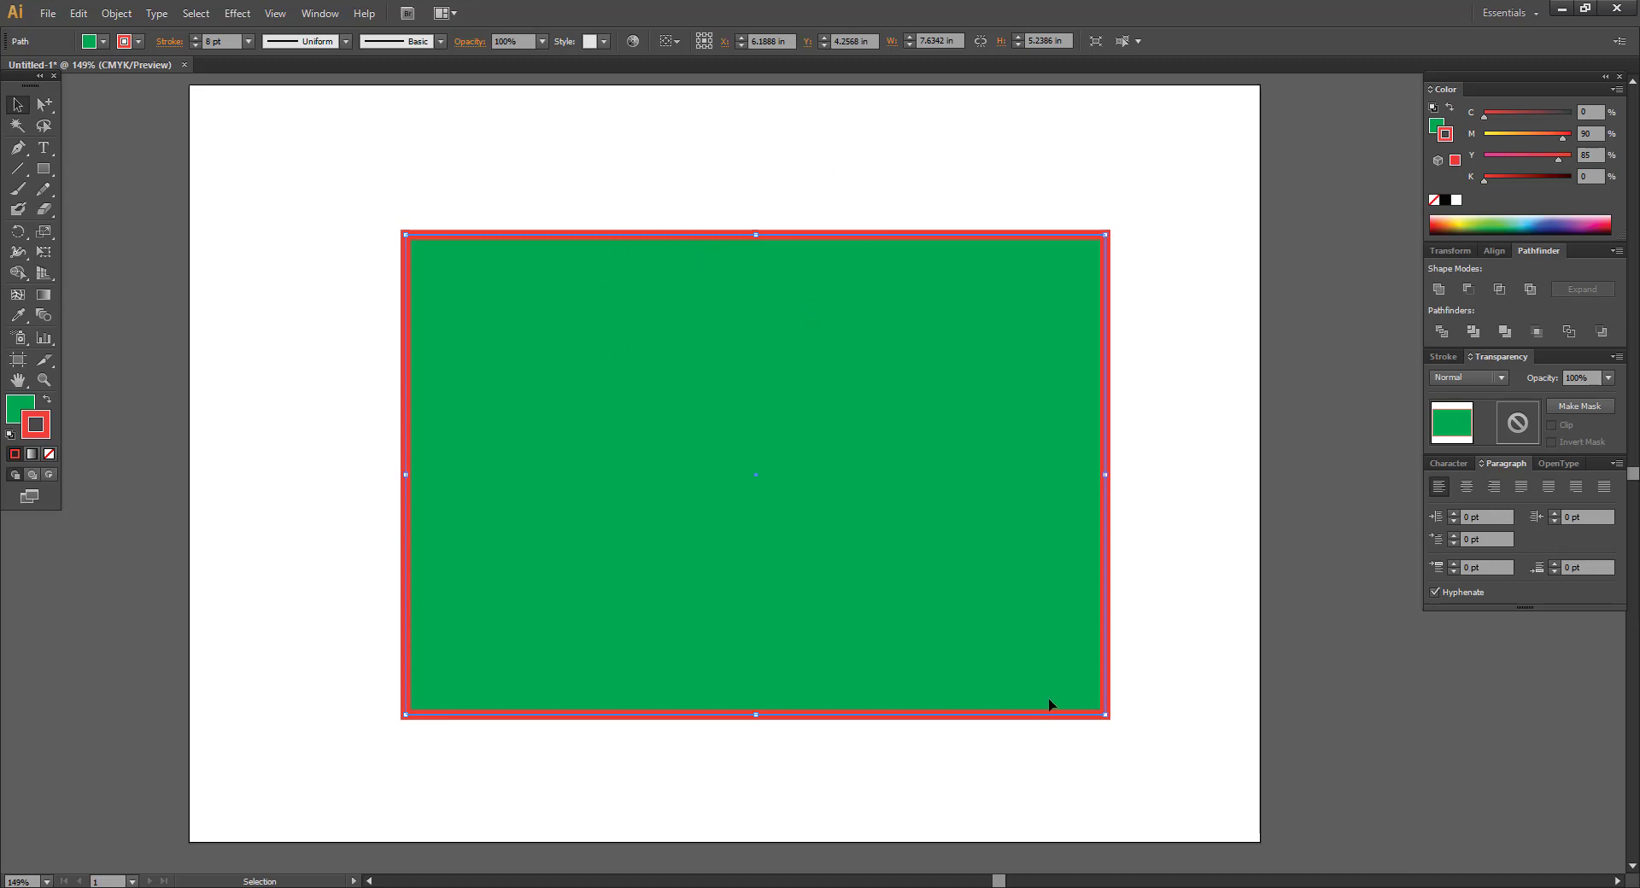
left_click(675, 174)
left_click(688, 348)
left_click_drag(43, 105, 109, 109)
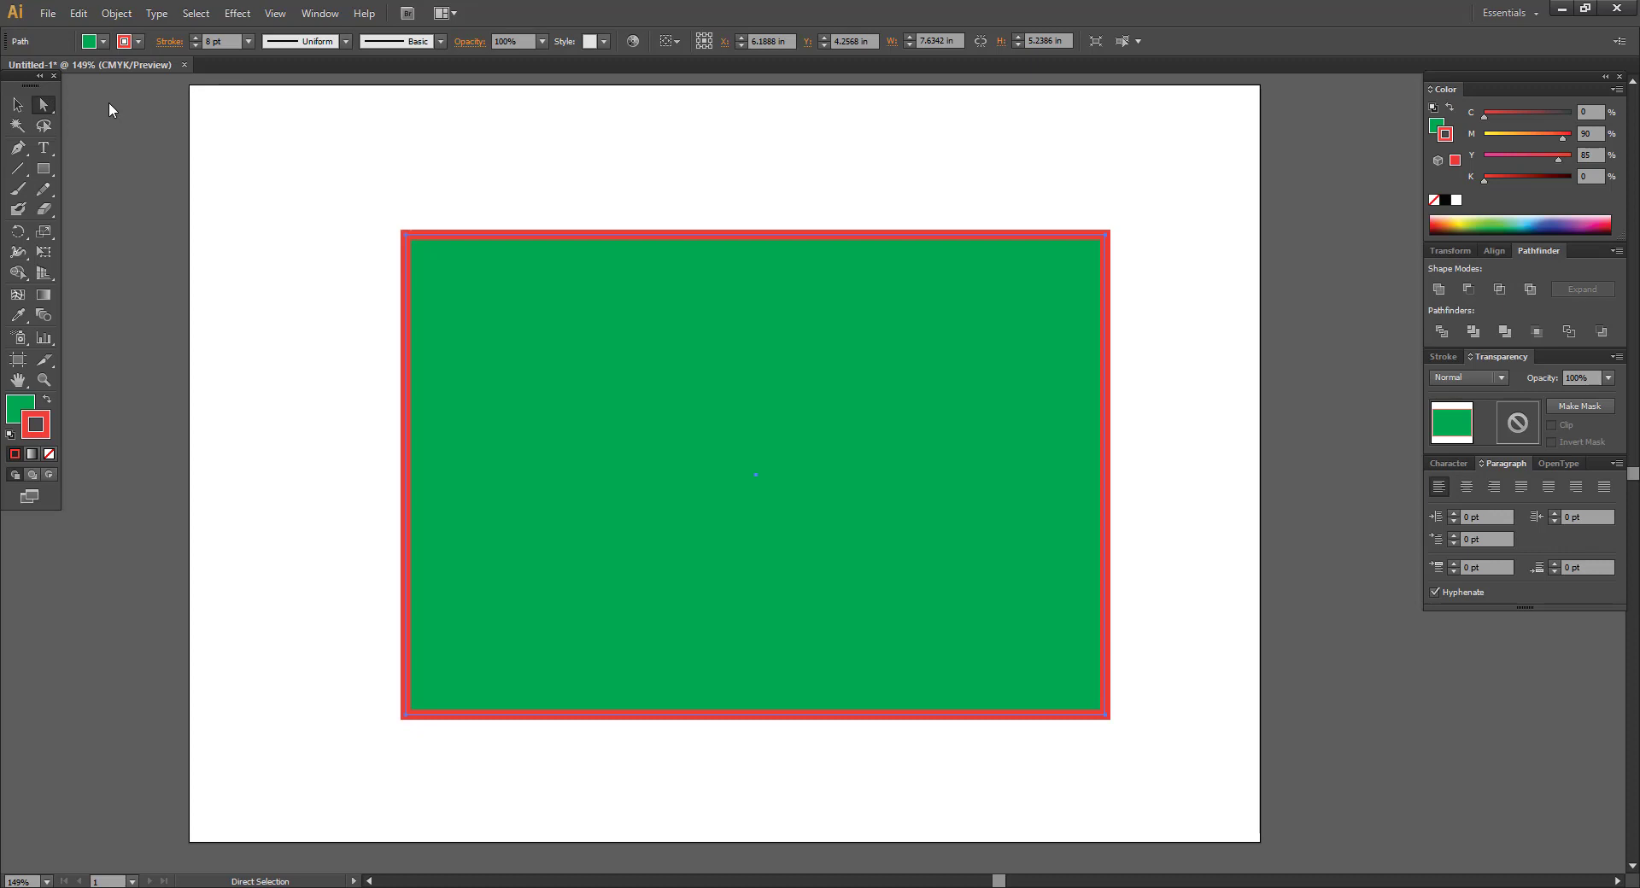
Drag the rectangle's top edge upward with Direct Selection, making it about 7.63 × 6.40 in.
left_click(11, 104)
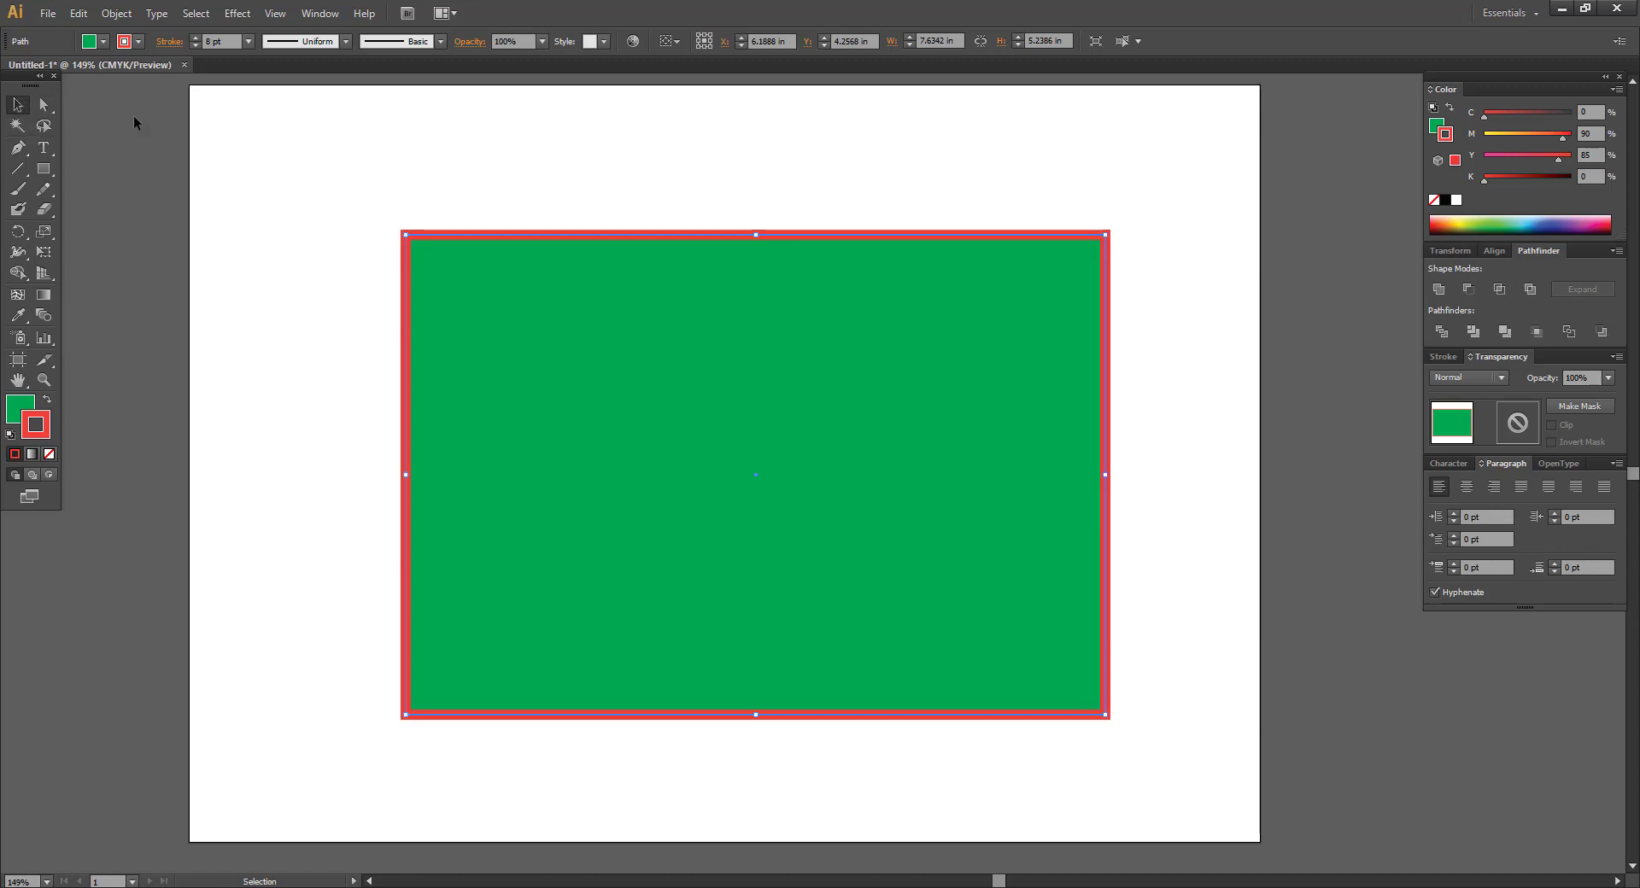
left_click(41, 105)
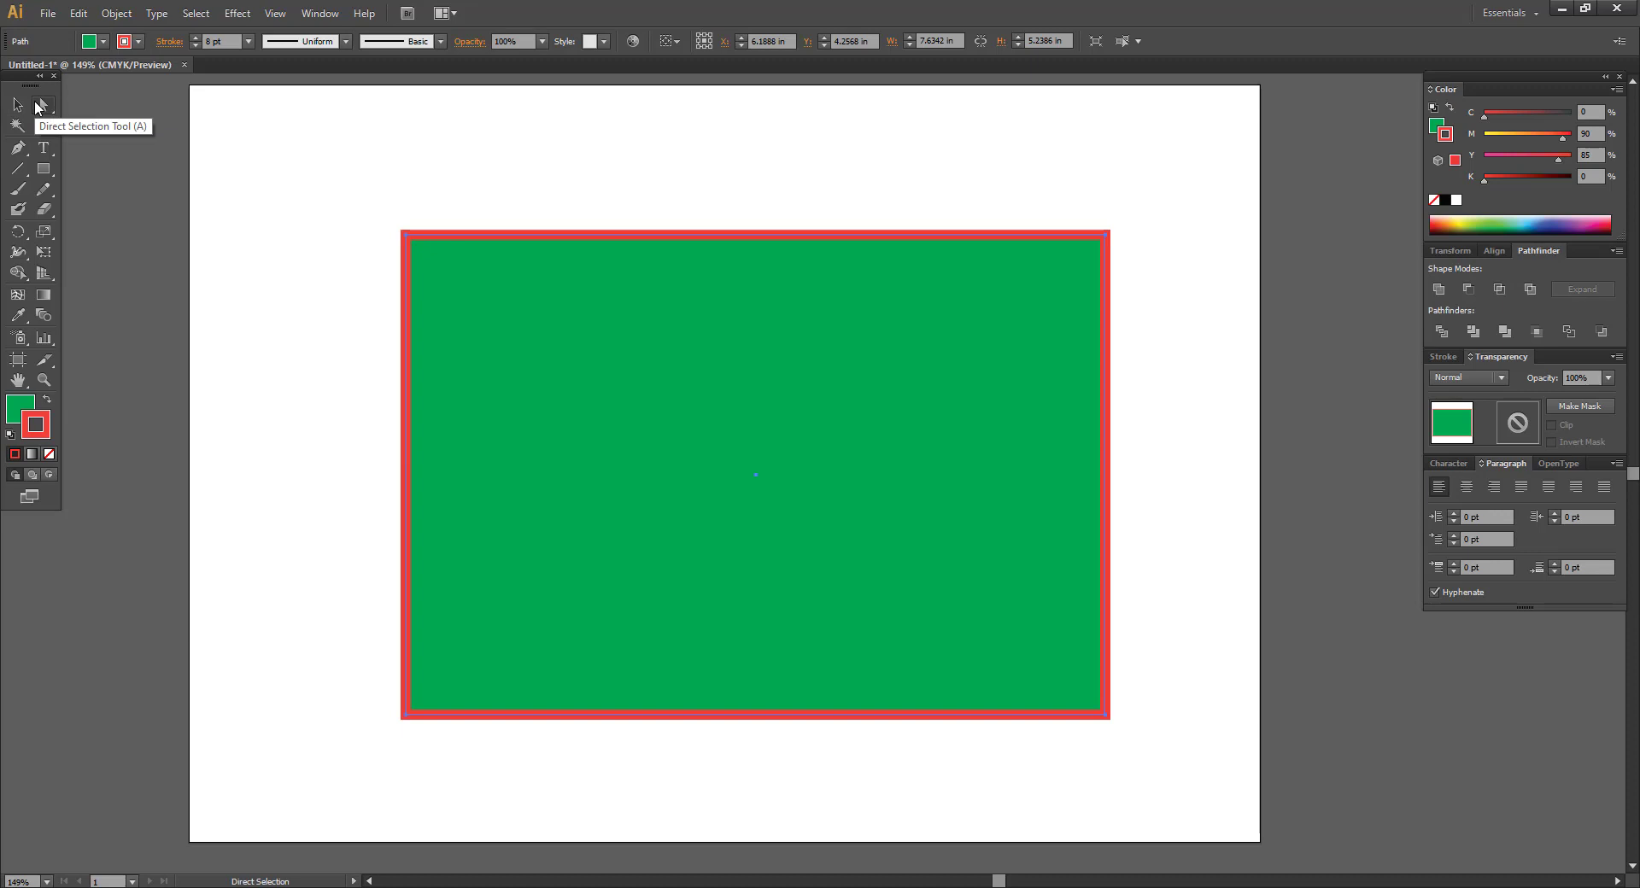
left_click(335, 139)
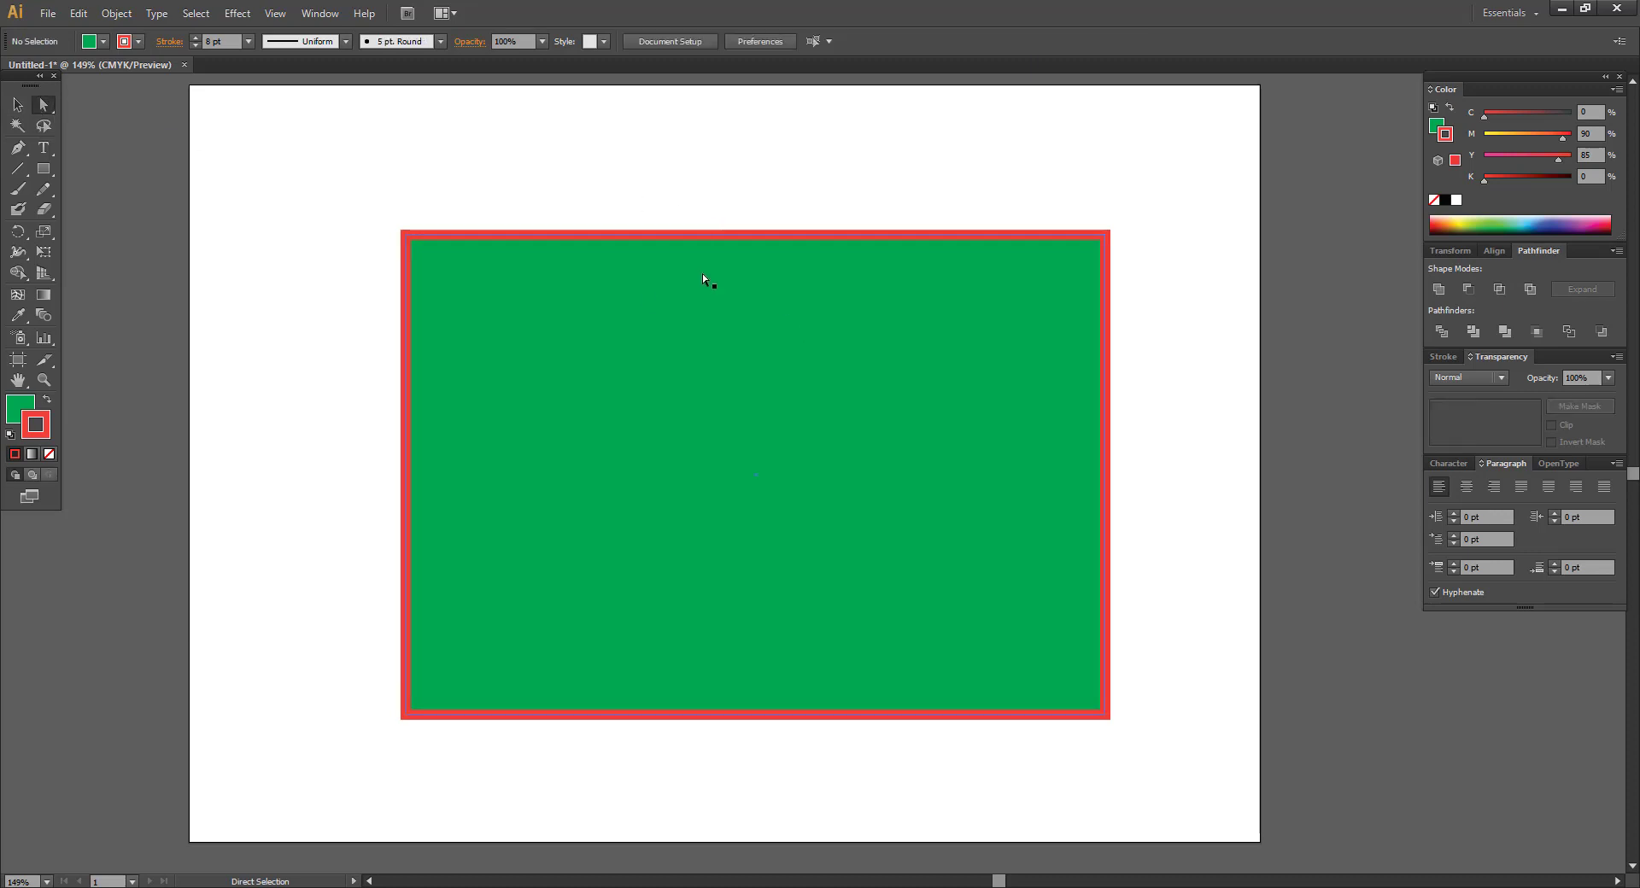
scroll(702, 273, "up", 2)
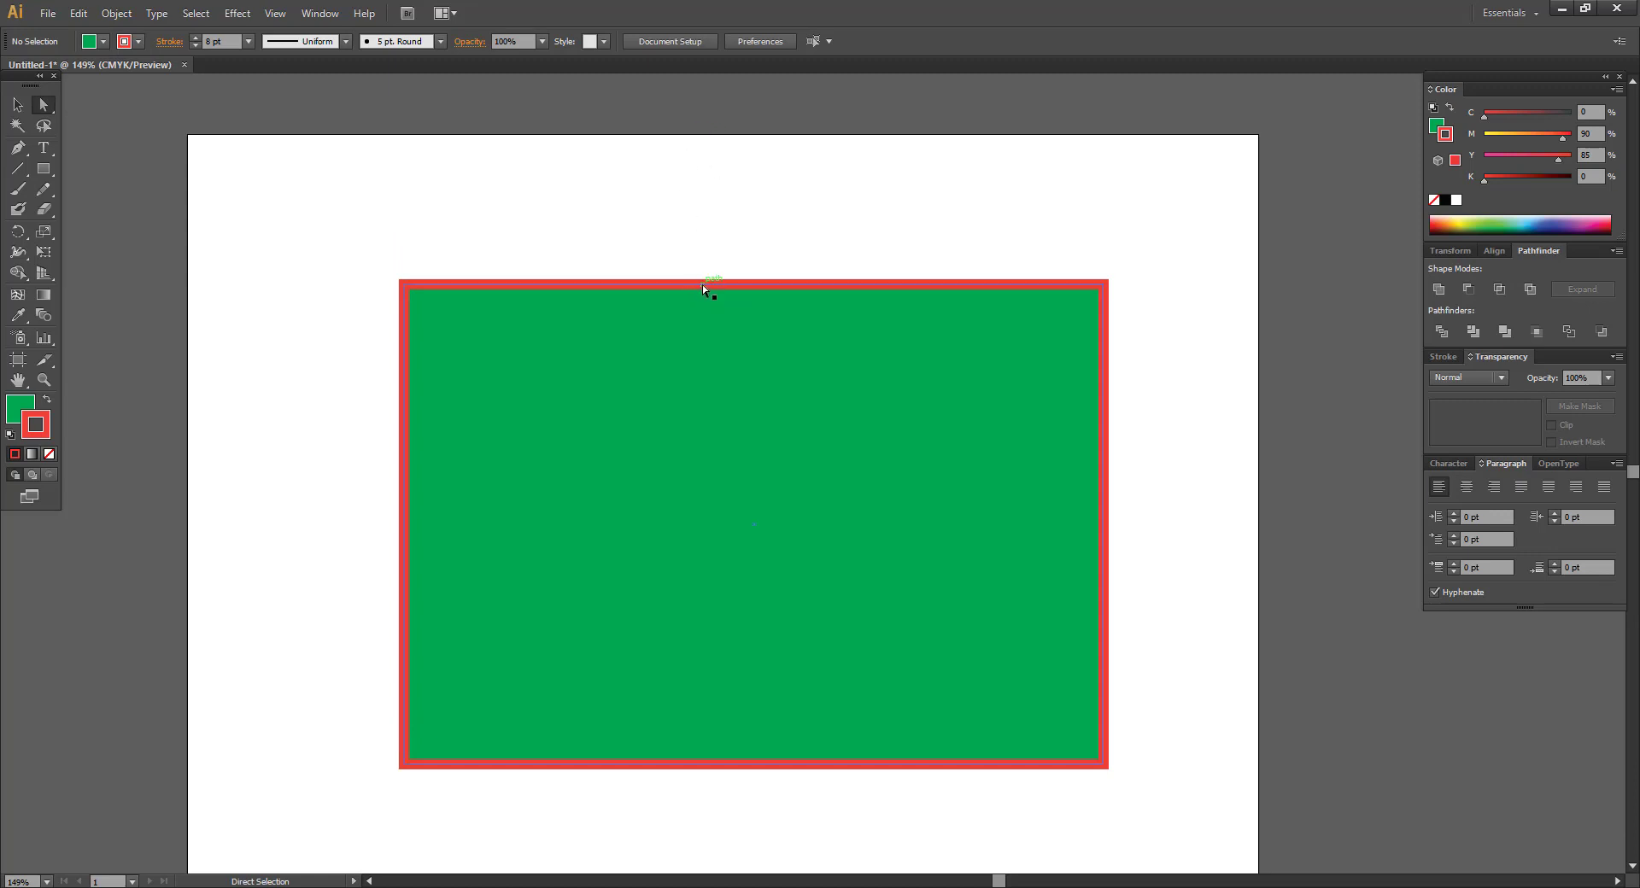
left_click_drag(702, 285, 726, 152)
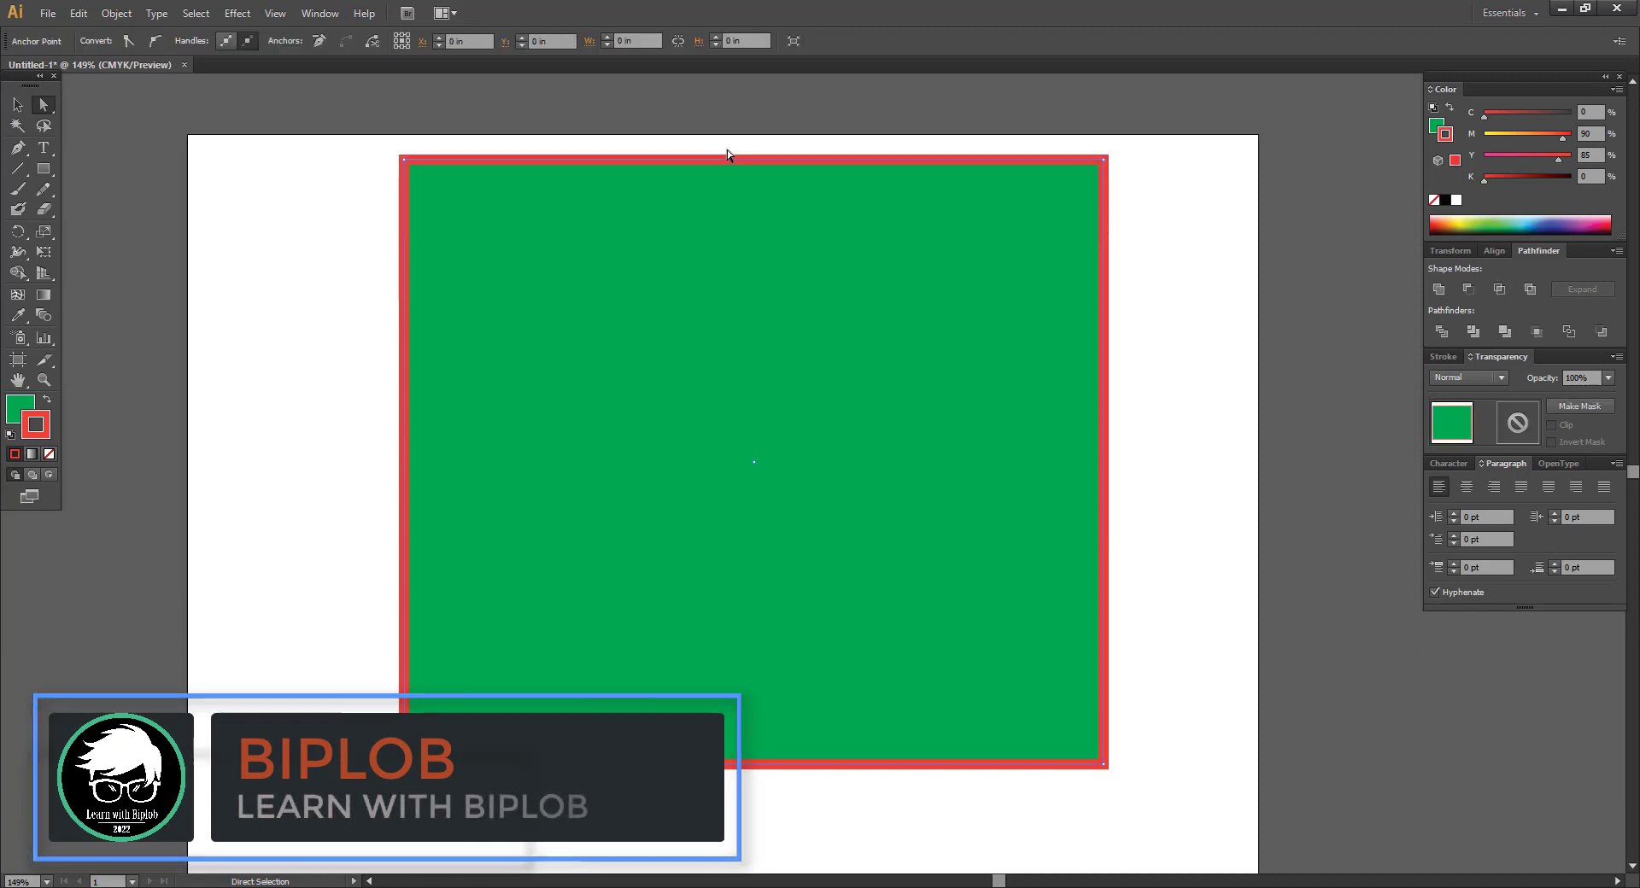
Pull the top-right anchor down so the shape gets a sloping top edge.
left_click(336, 187)
left_click_drag(336, 188, 400, 212)
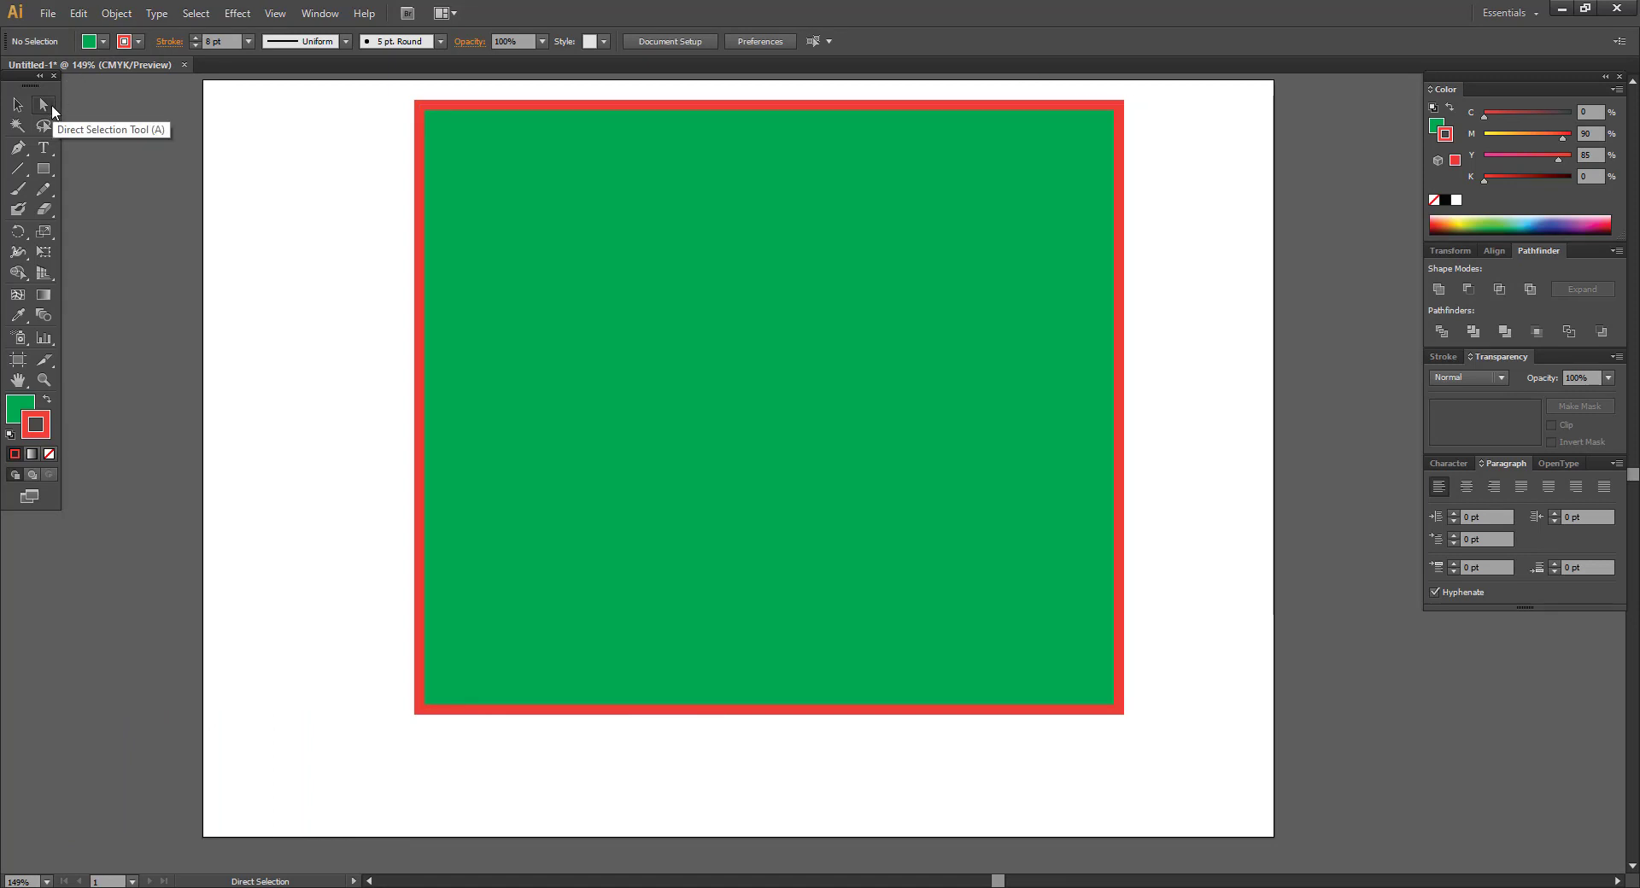
left_click(1121, 110)
left_click_drag(1119, 106, 1119, 366)
Nudge the slanted shape slightly down and right with the Selection tool.
left_click(1056, 256)
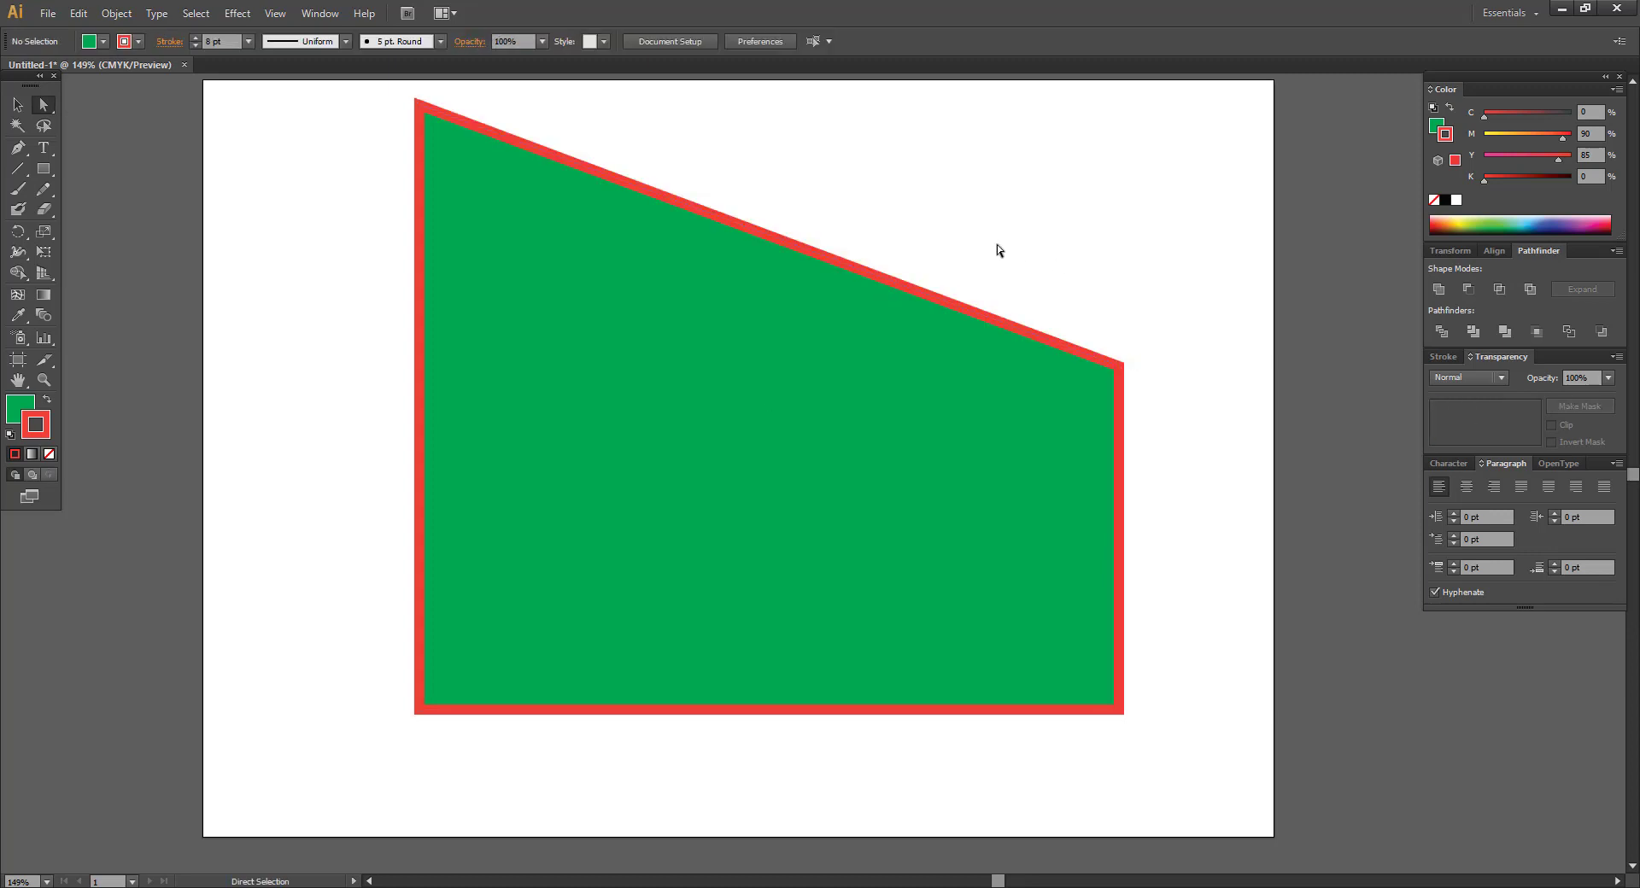
left_click_drag(997, 244, 964, 202)
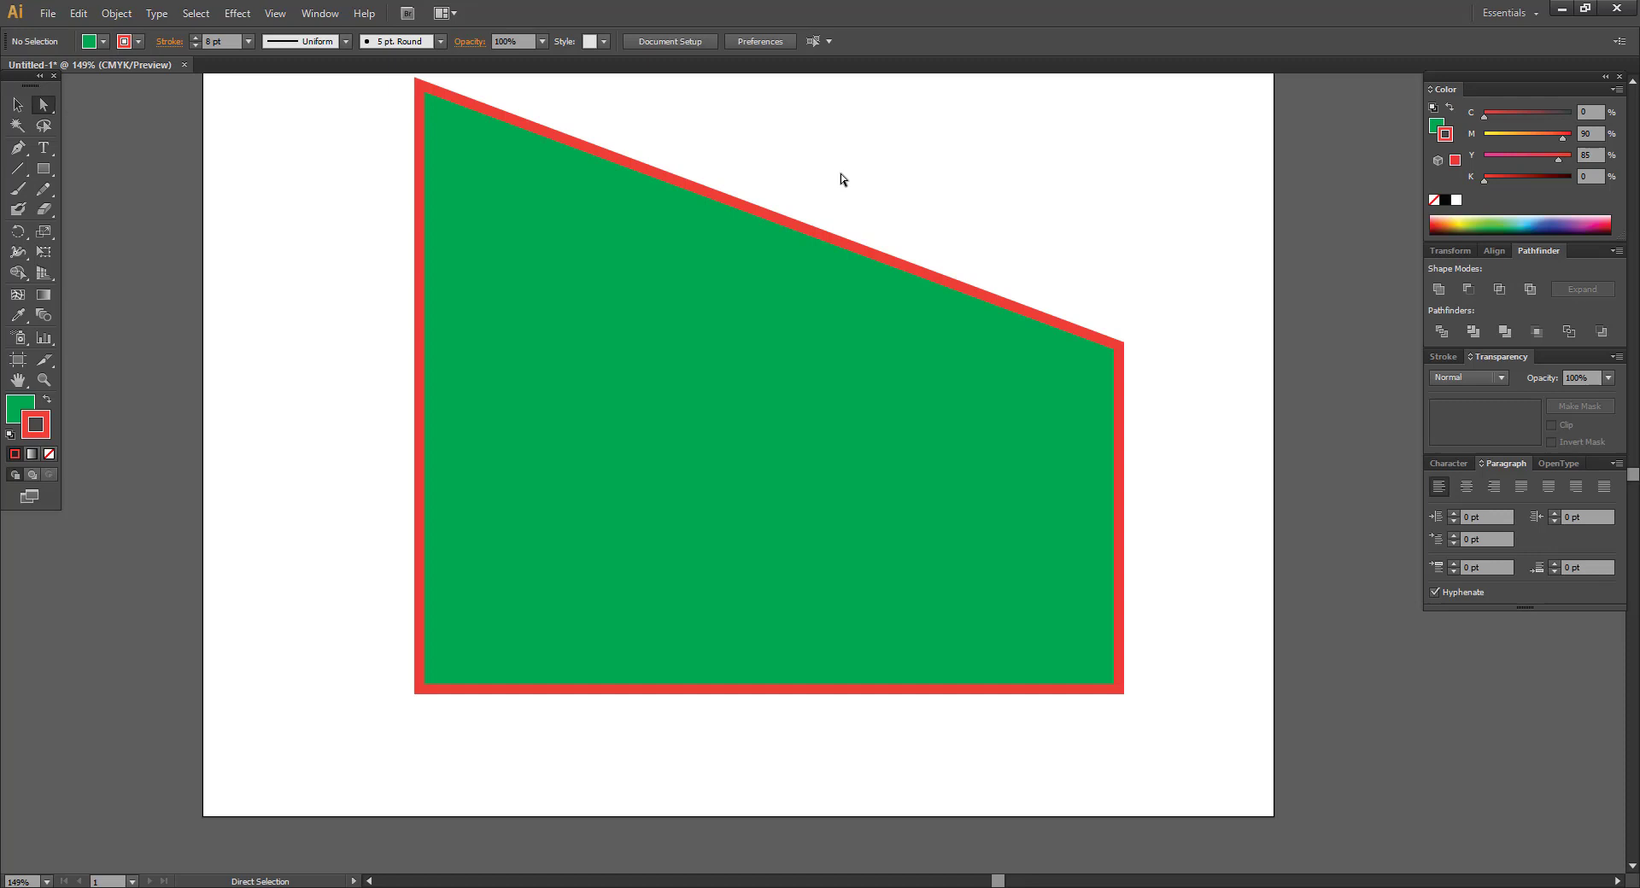
key("v")
mouse_move(760, 423)
left_mouse_down()
mouse_move(892, 476)
mouse_move(780, 442)
left_mouse_up()
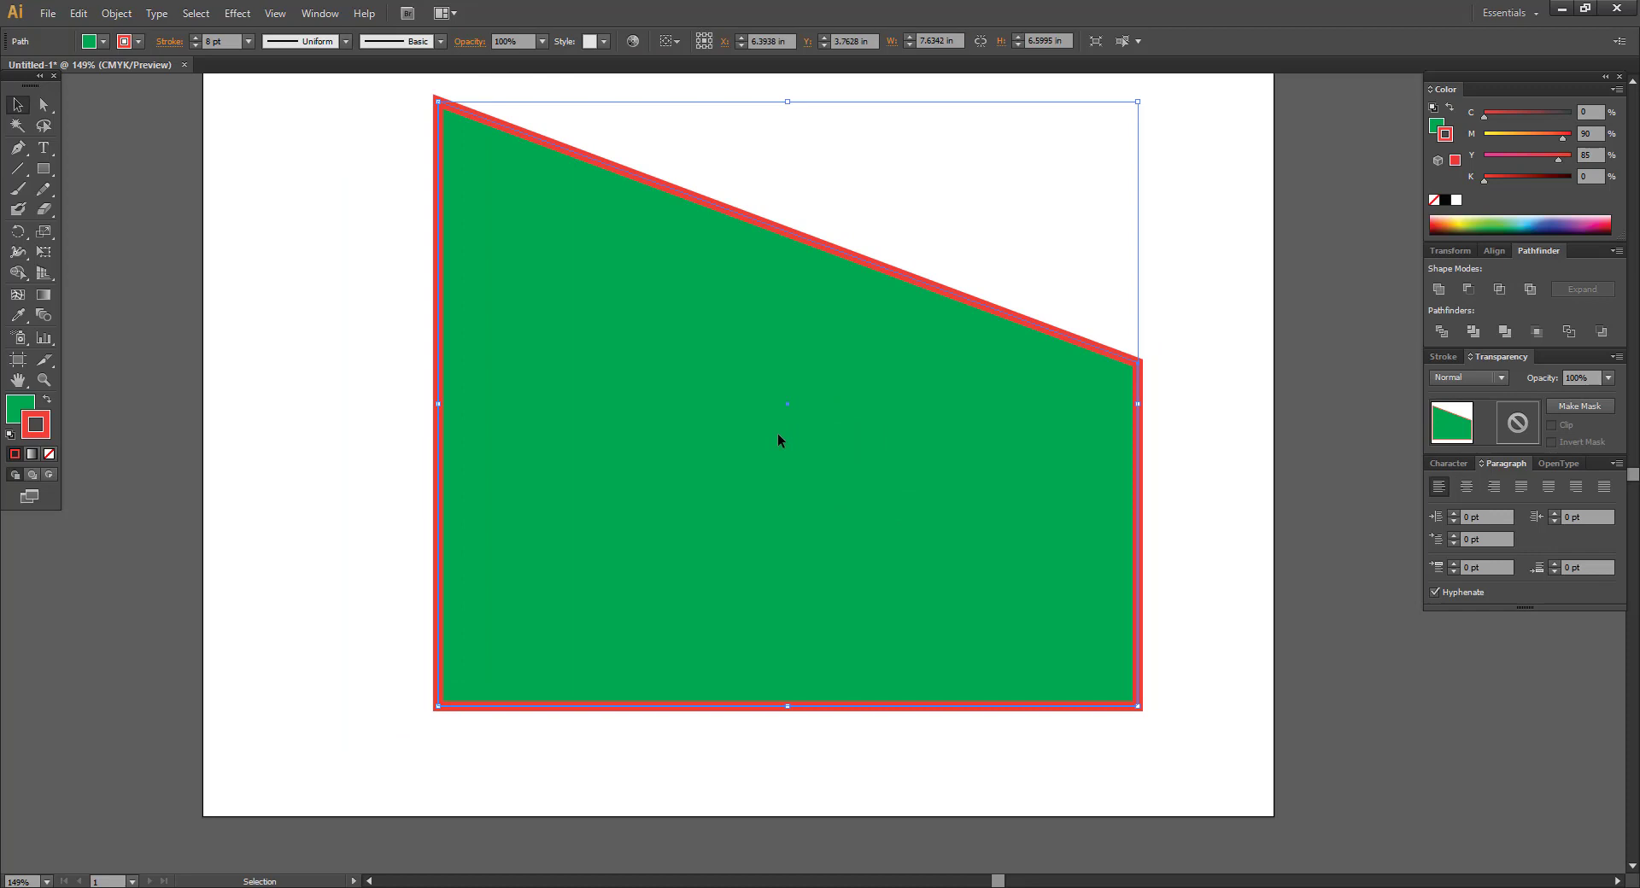
Raise the shape's top-right corner again with Direct Selection.
left_click(818, 213)
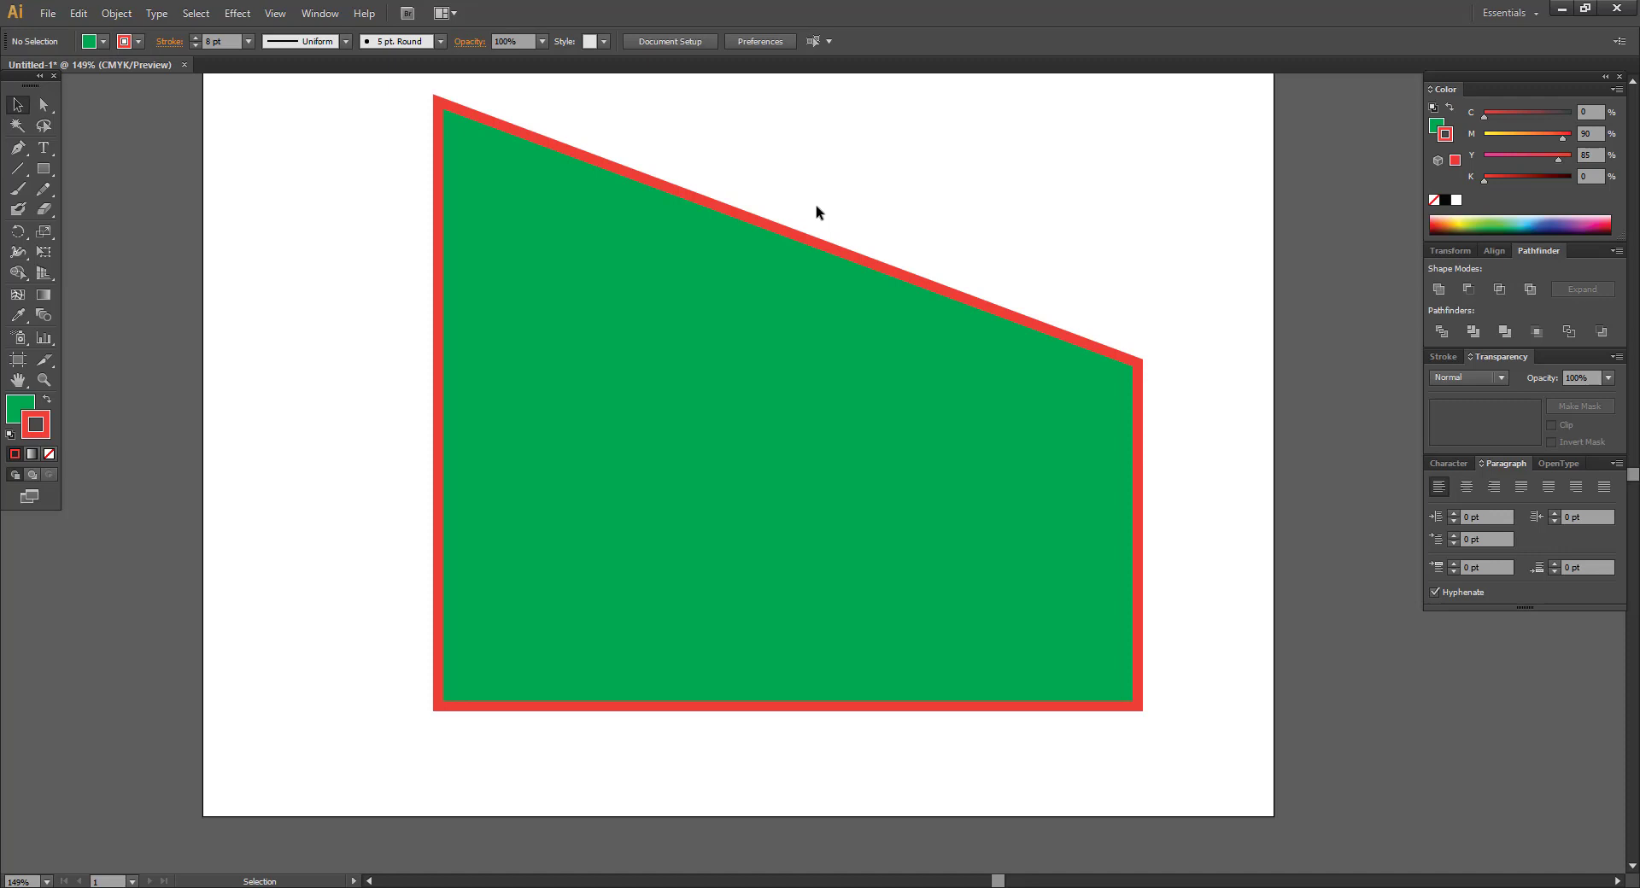
left_click(44, 105)
left_click_drag(1136, 364, 1140, 188)
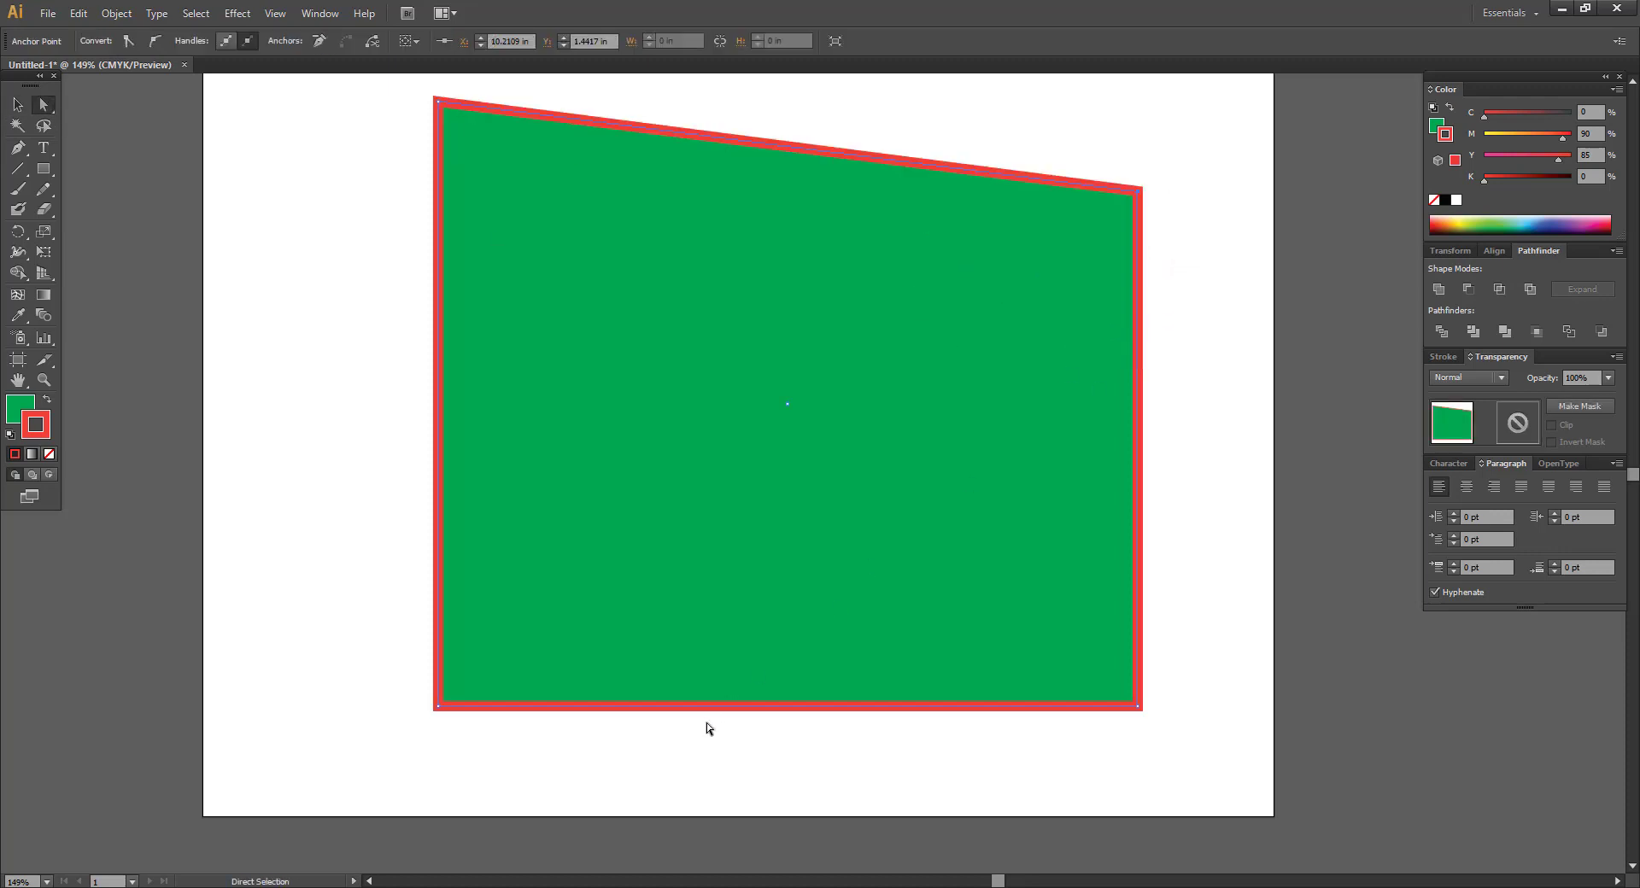
Lower the shape's bottom edge so it becomes about 7.63 × 7.38 in.
left_click(801, 731)
scroll(799, 674, "down", 2)
left_click_drag(792, 627, 798, 702)
key("ctrl+z")
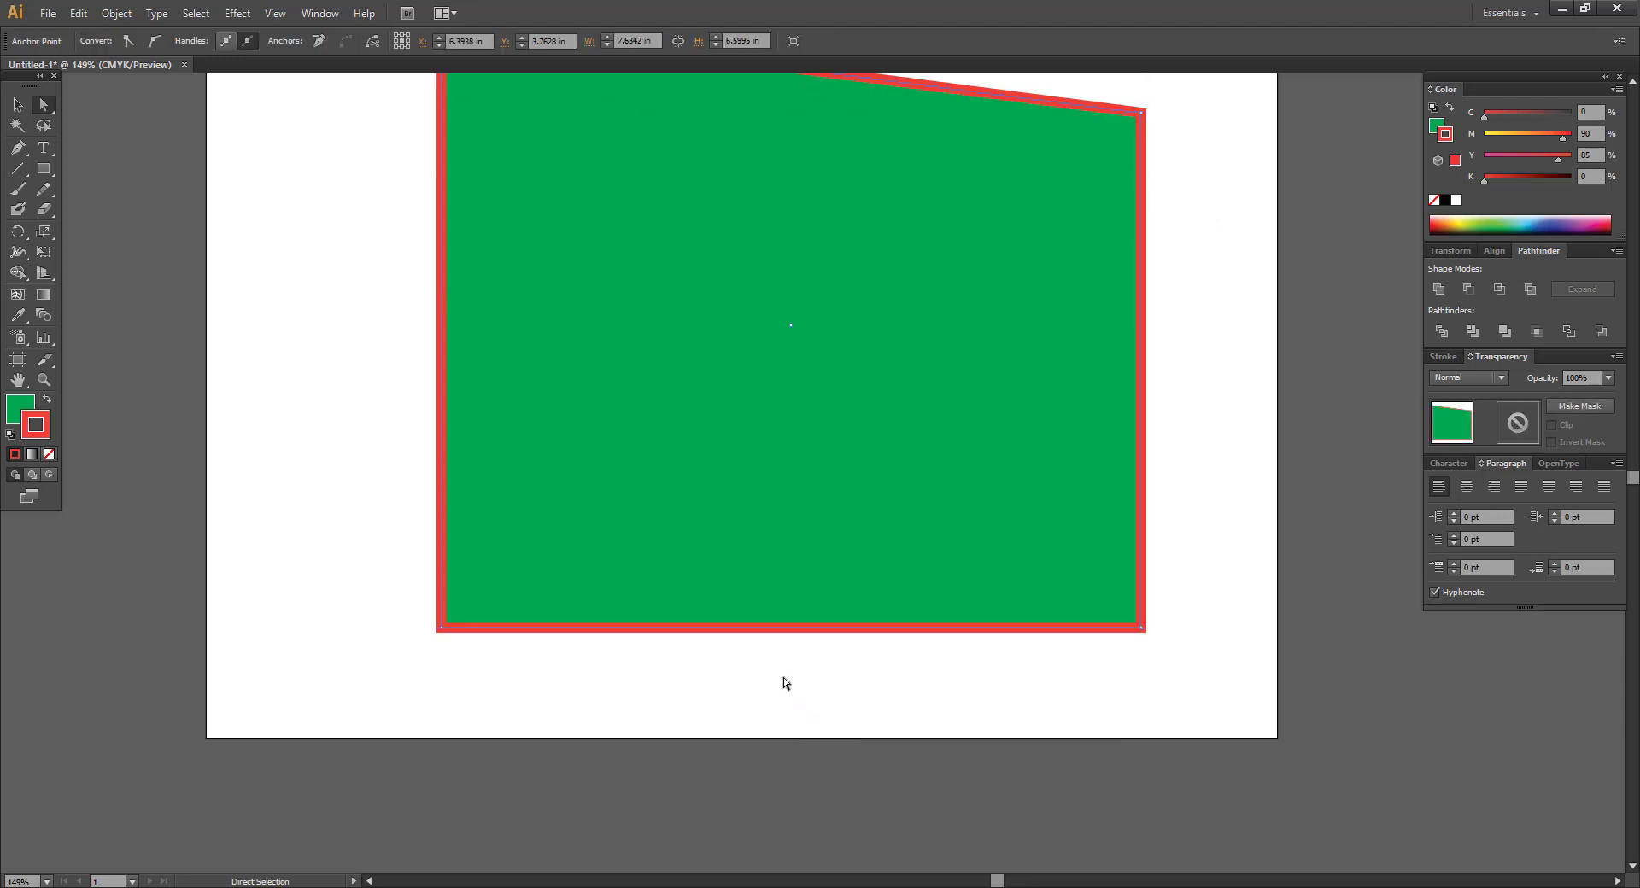
left_click_drag(785, 629, 779, 702)
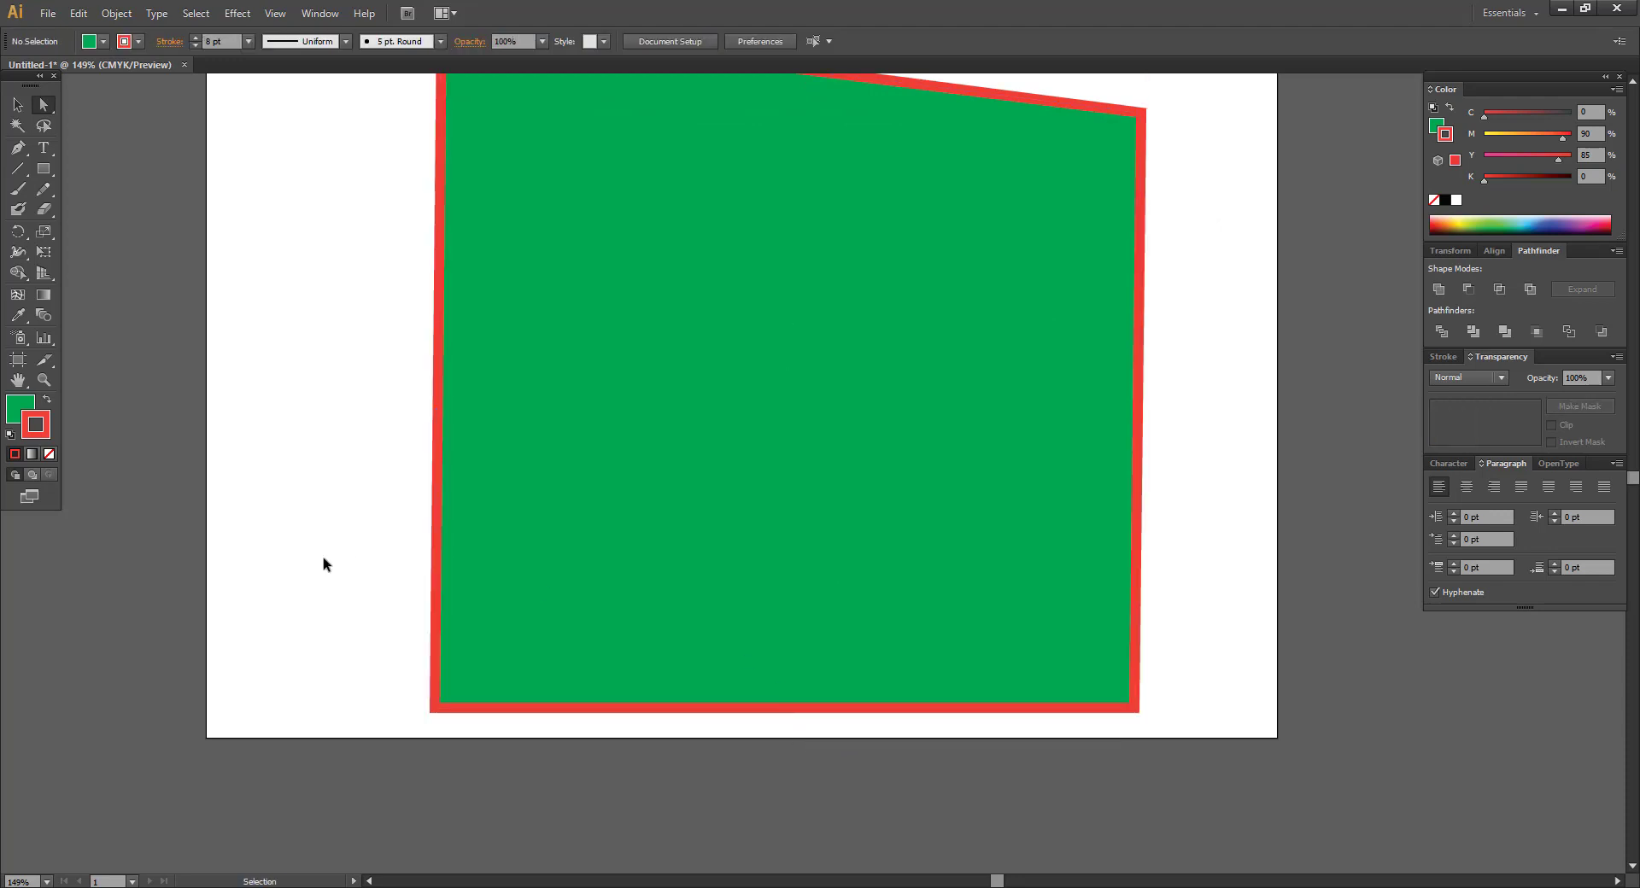
key("ctrl+z")
left_click_drag(762, 632, 761, 704)
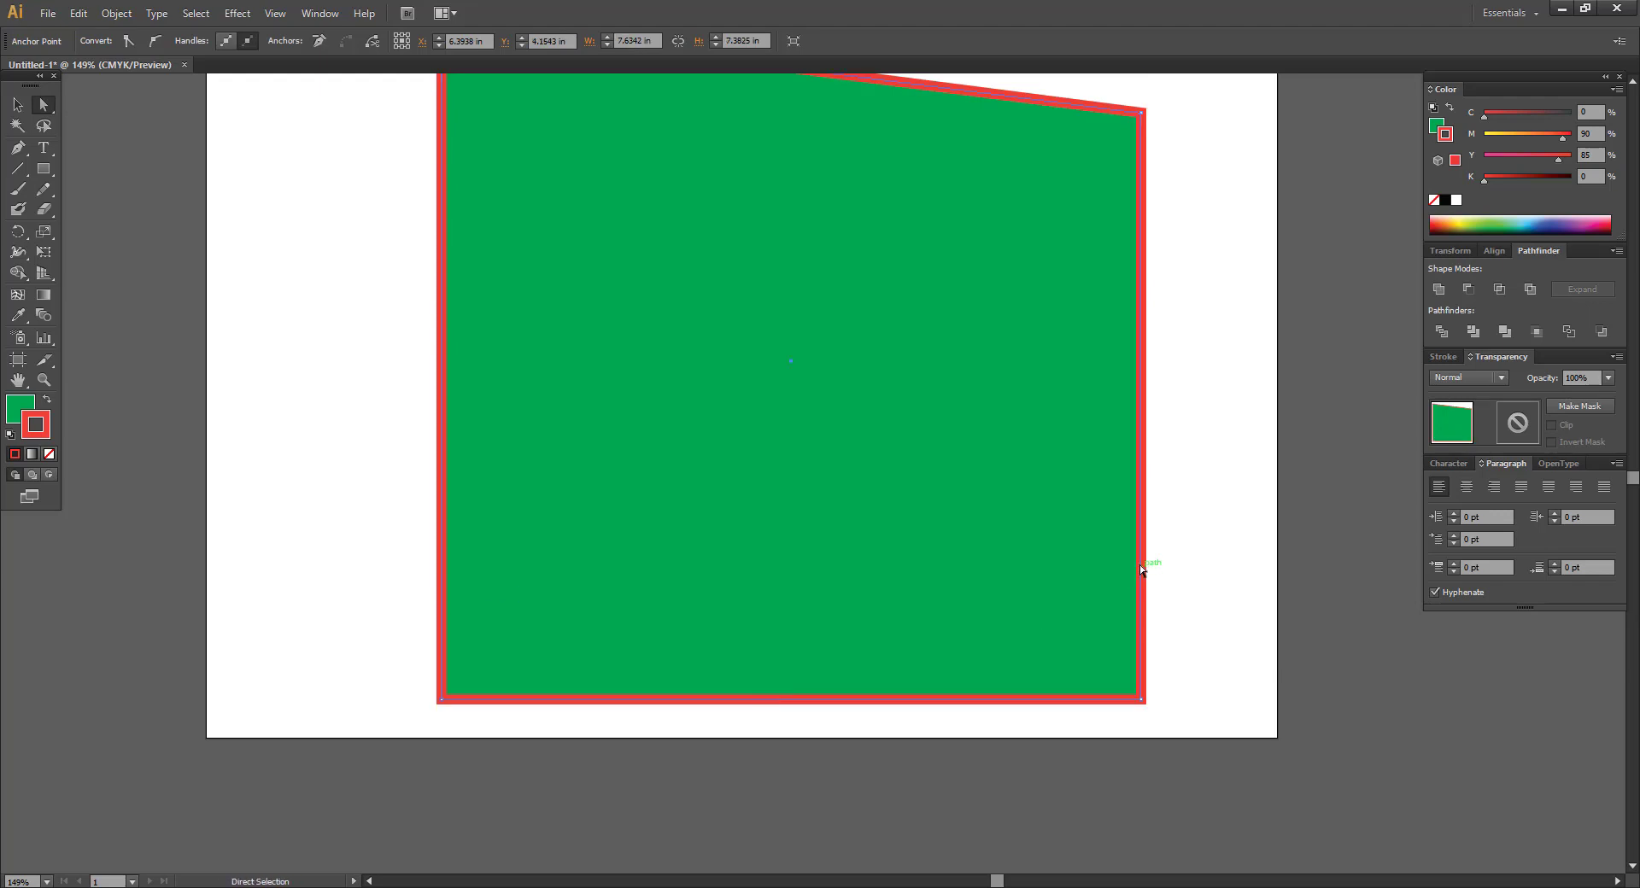
left_click(1166, 553)
left_click_drag(1026, 480, 1003, 533)
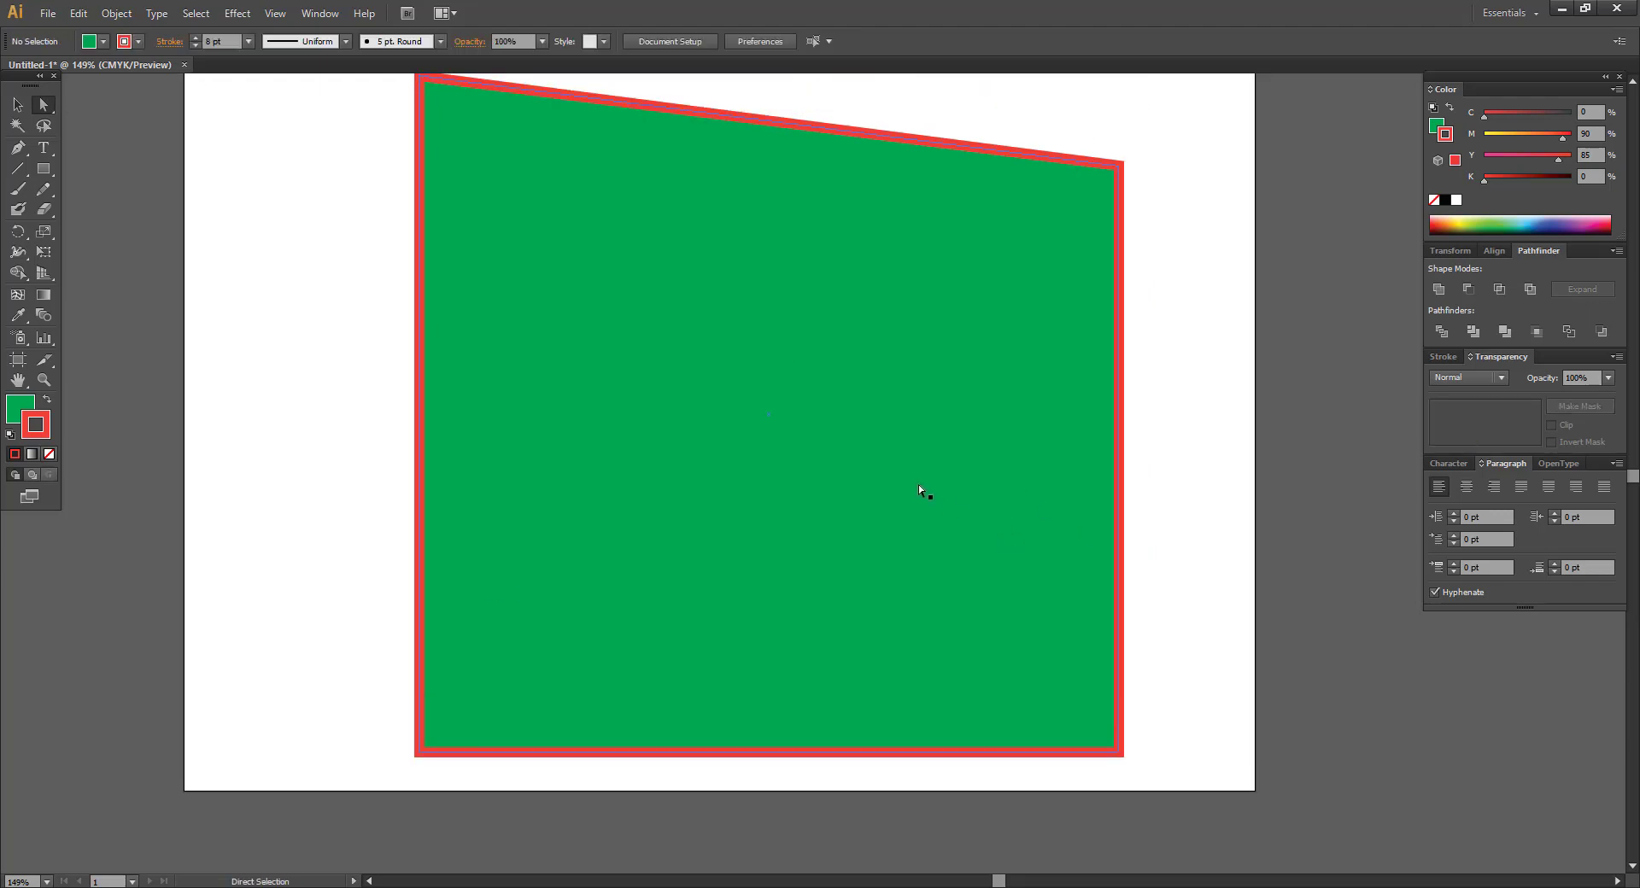
Select the whole green shape and delete it, leaving the artboard empty.
left_click(851, 389)
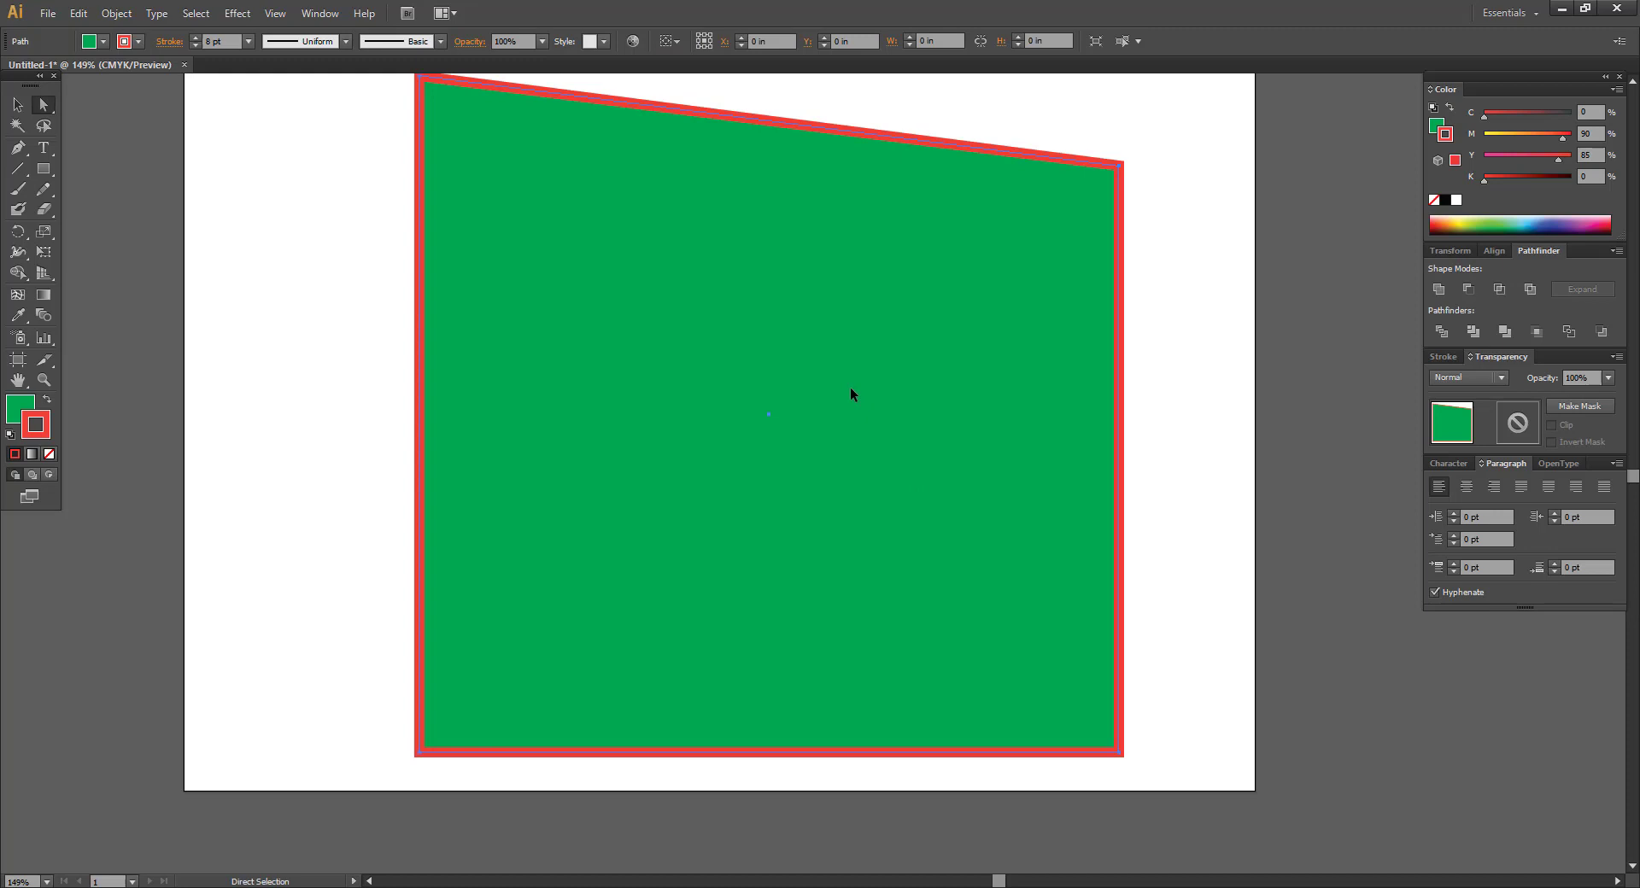
left_click(18, 105)
left_click(316, 175)
left_click(637, 241)
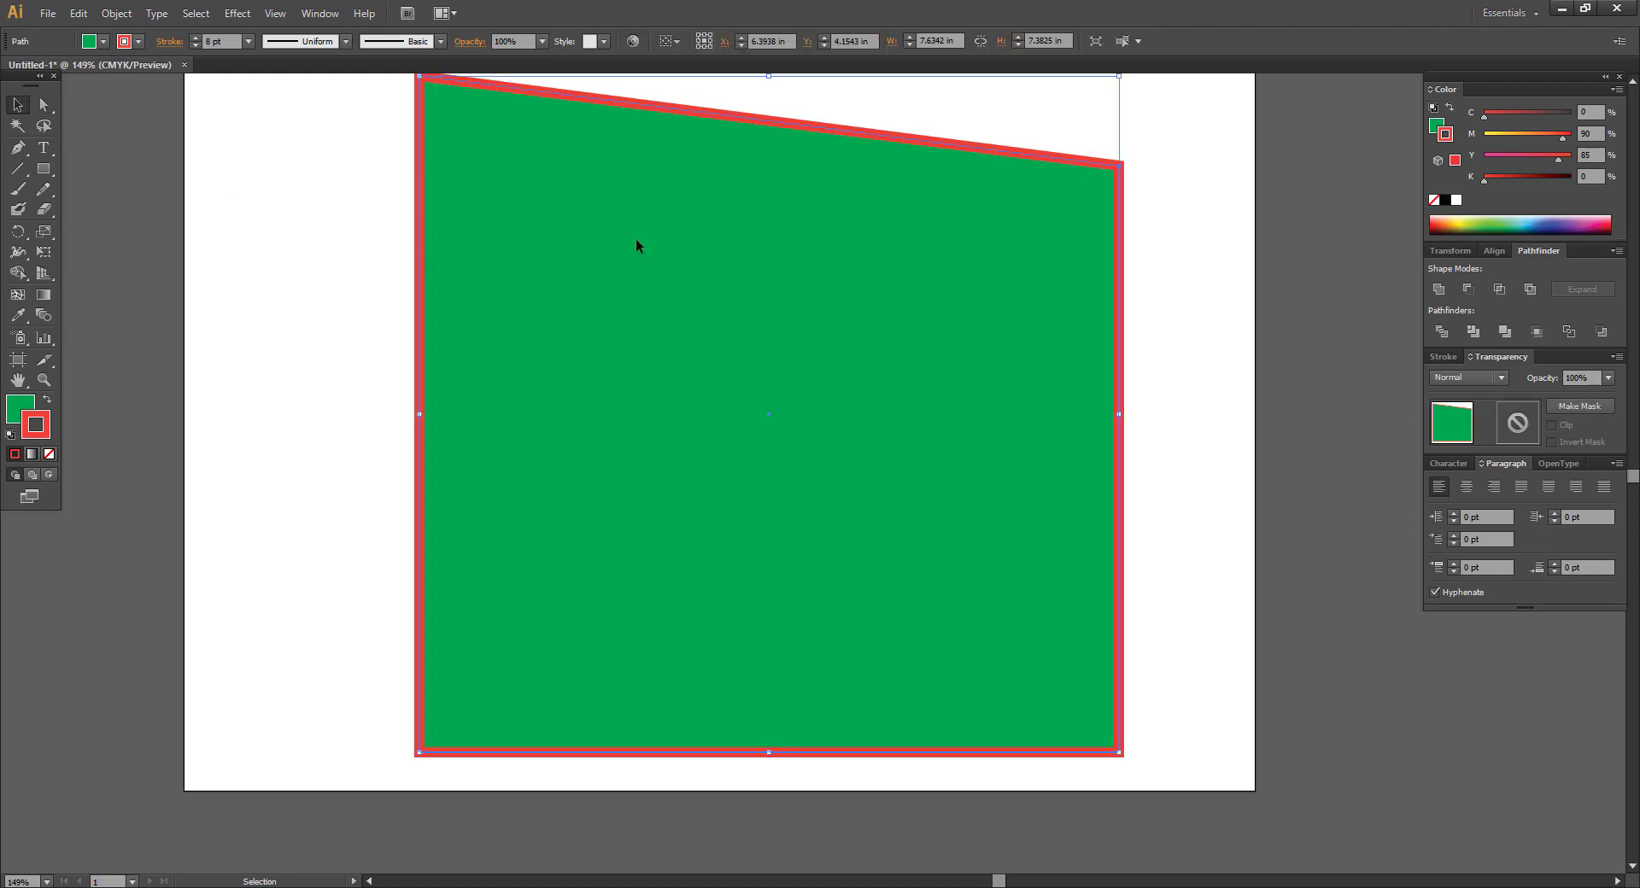
key("Delete")
Draw a green, red-bordered square near the top of the artboard and duplicate it.
left_click_drag(636, 245, 658, 274)
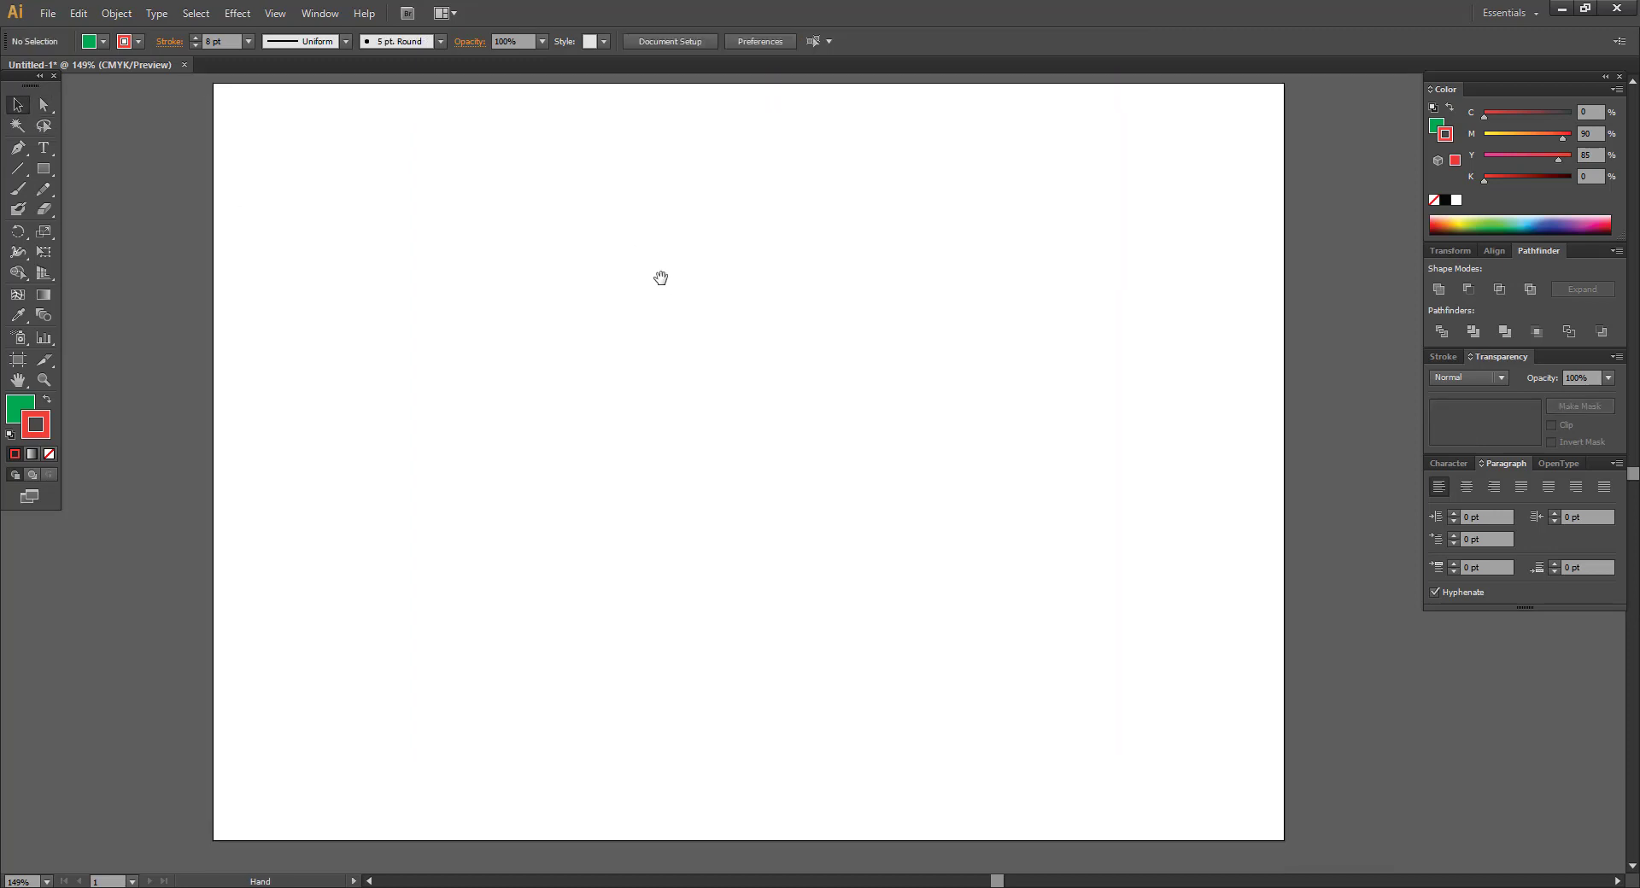
left_click(44, 168)
mouse_move(402, 247)
left_mouse_down()
mouse_move(491, 343)
mouse_move(644, 293)
mouse_move(1020, 323)
left_mouse_up()
key("c")
key("v")
Slide the second, third and fourth squares left into an even row, then select all four.
left_click(382, 220)
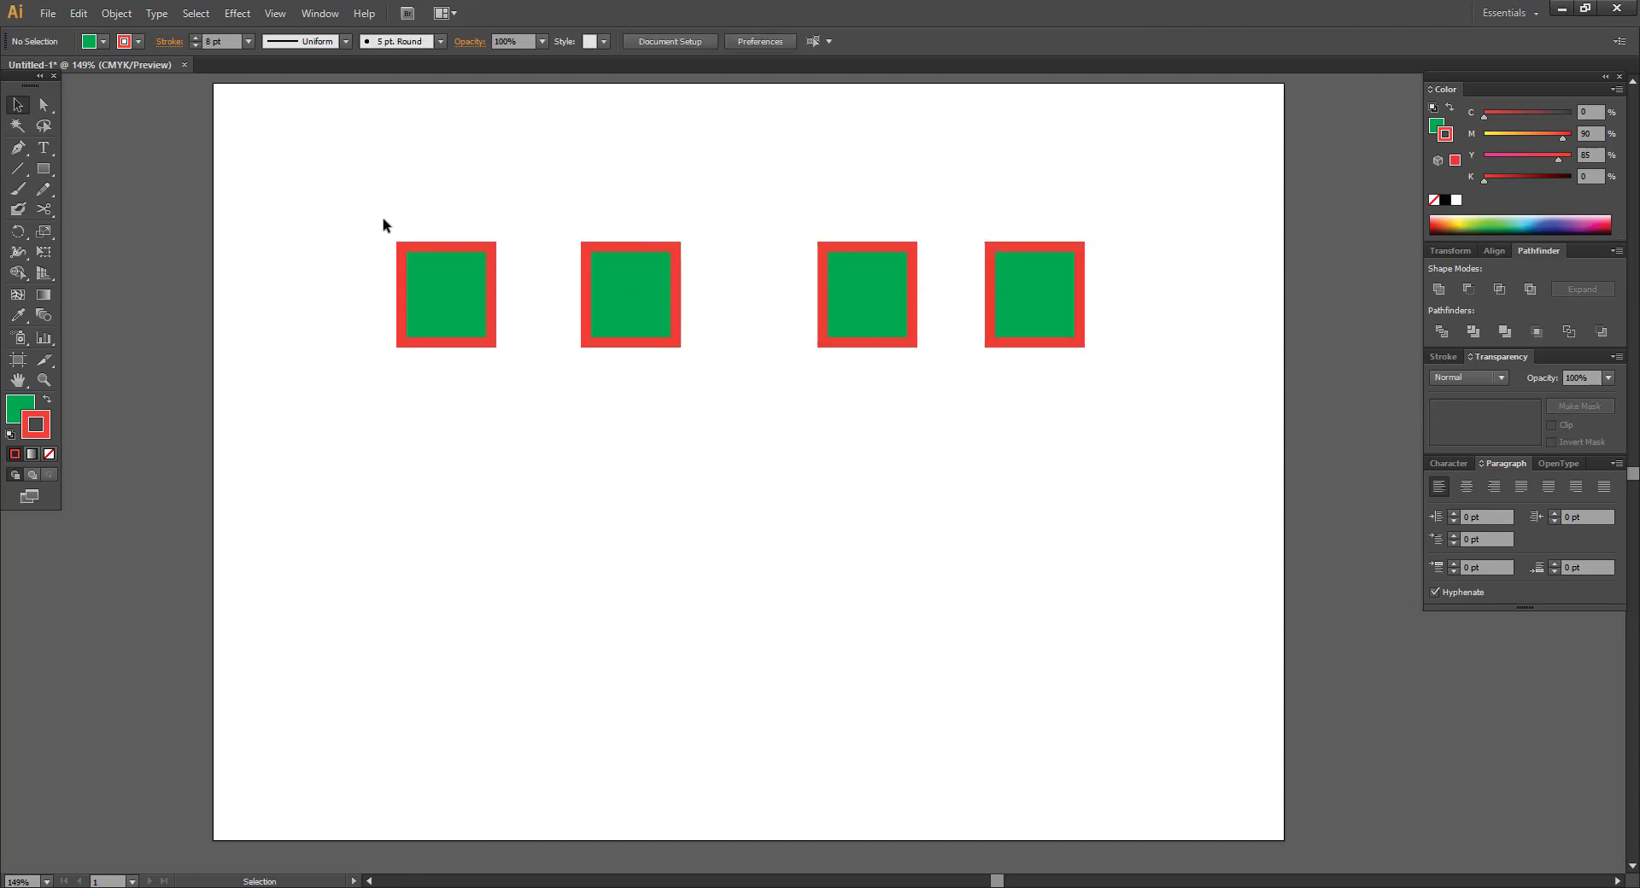
left_click_drag(615, 293, 567, 293)
left_click_drag(805, 292, 702, 292)
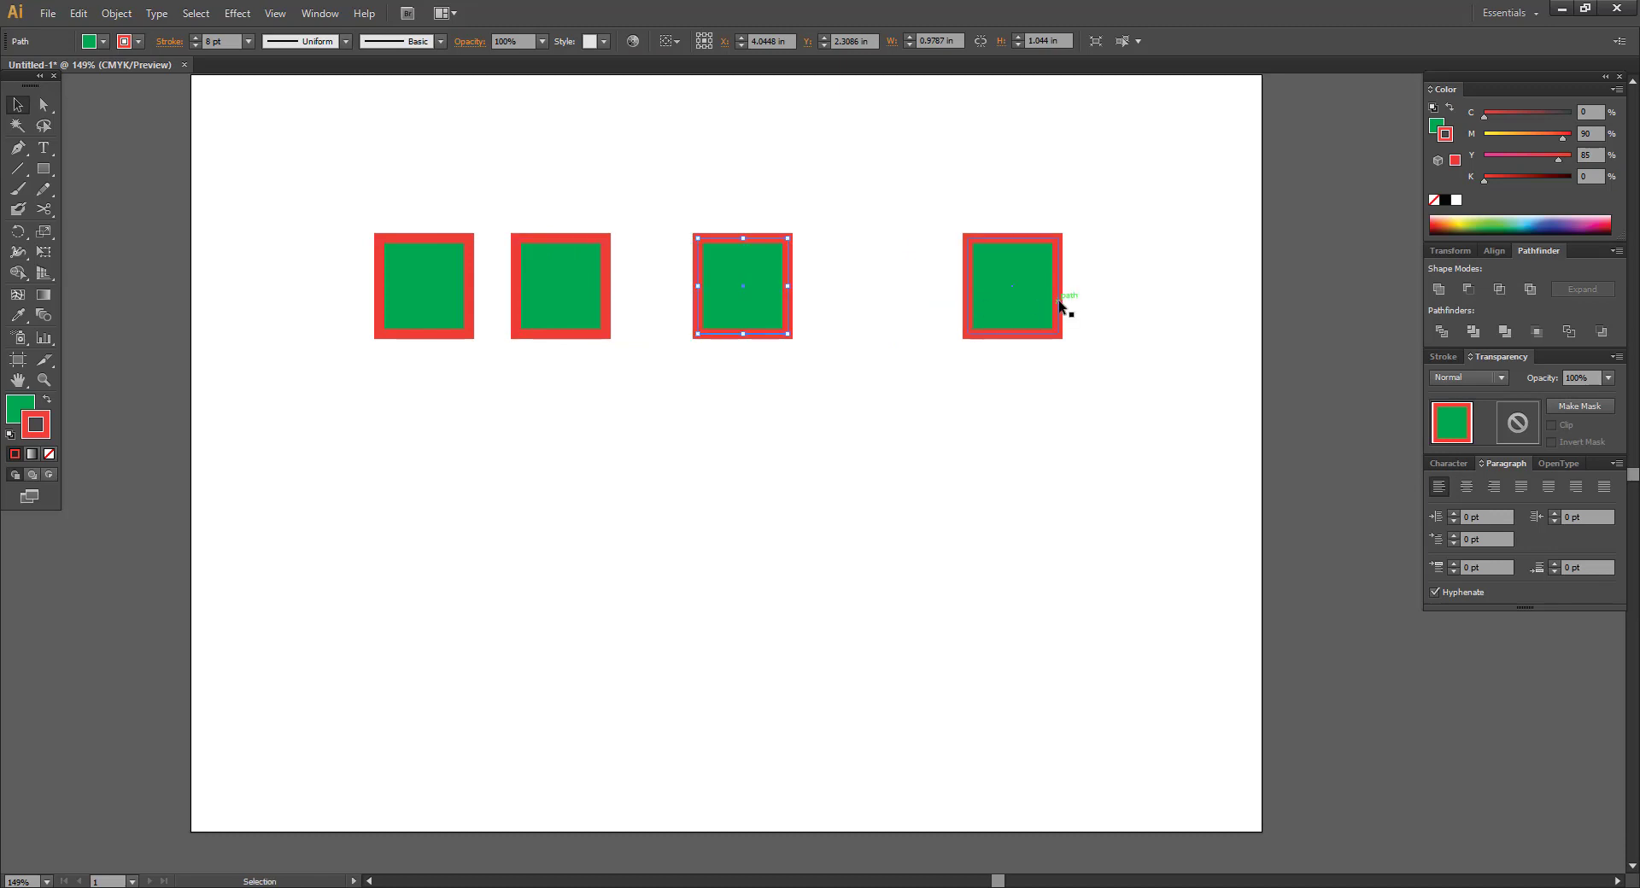
left_click_drag(1057, 301, 948, 295)
left_click(894, 194)
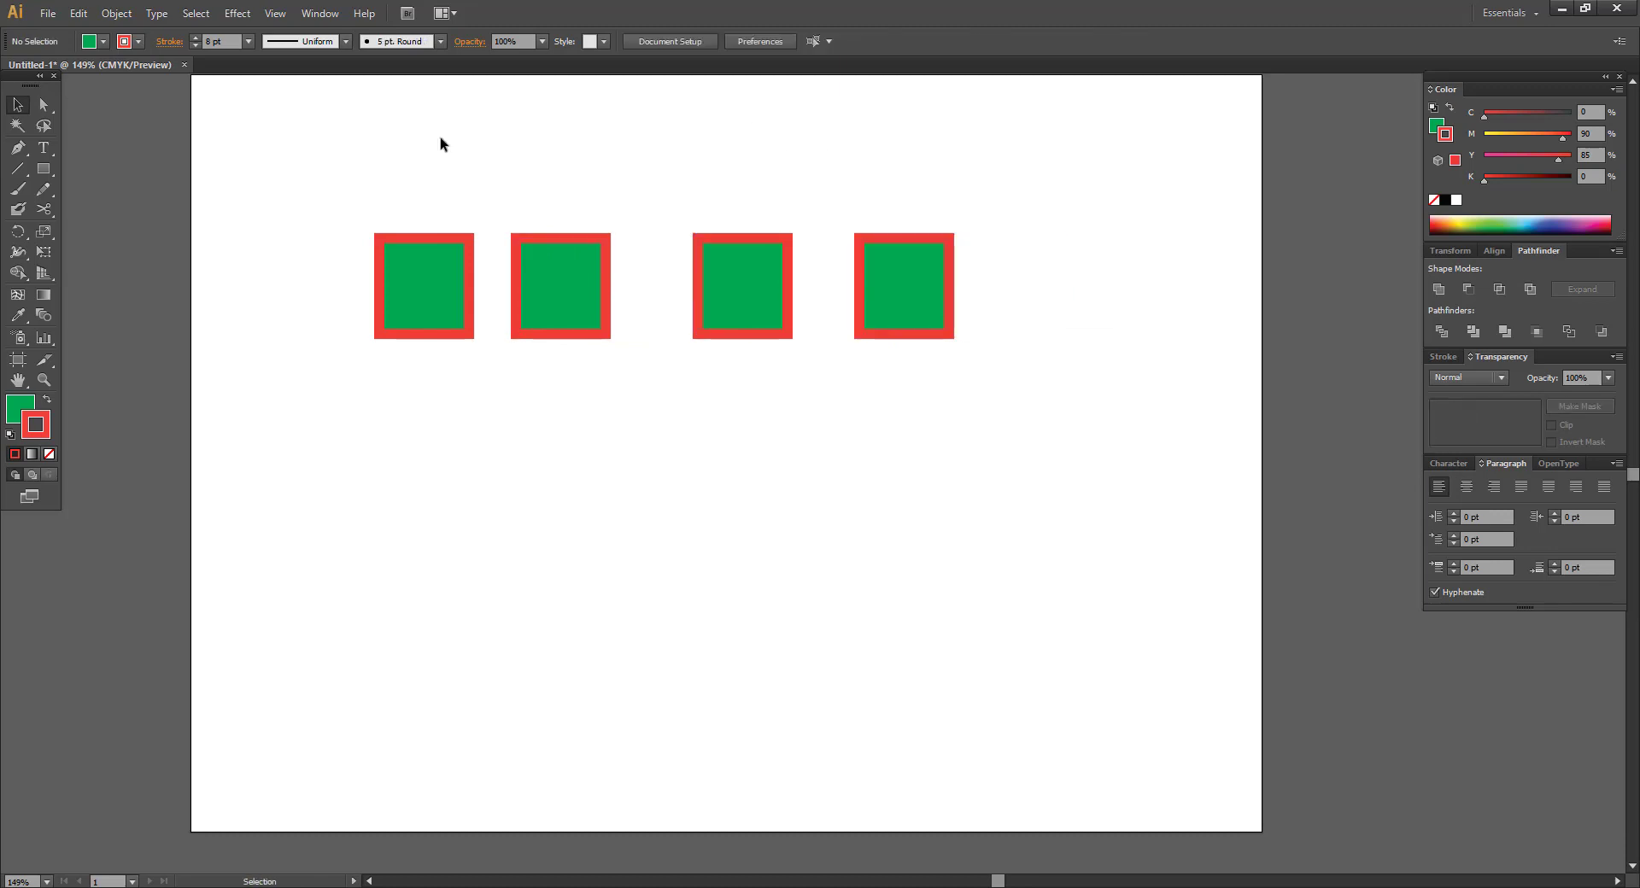
left_click_drag(298, 146, 1026, 457)
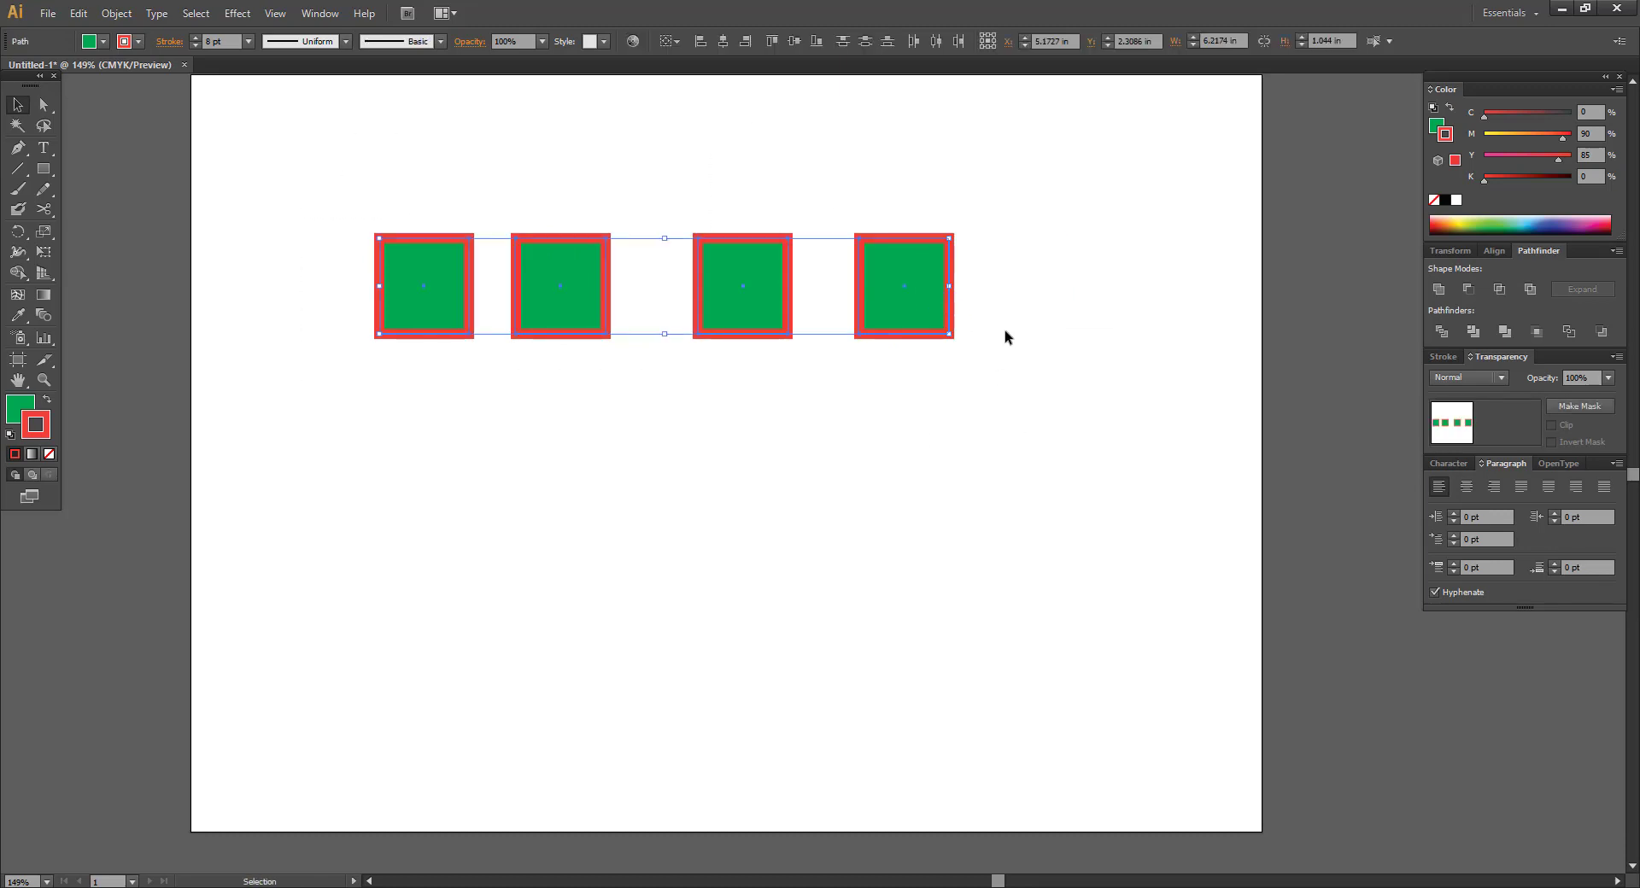
left_click(607, 180)
left_click(15, 107)
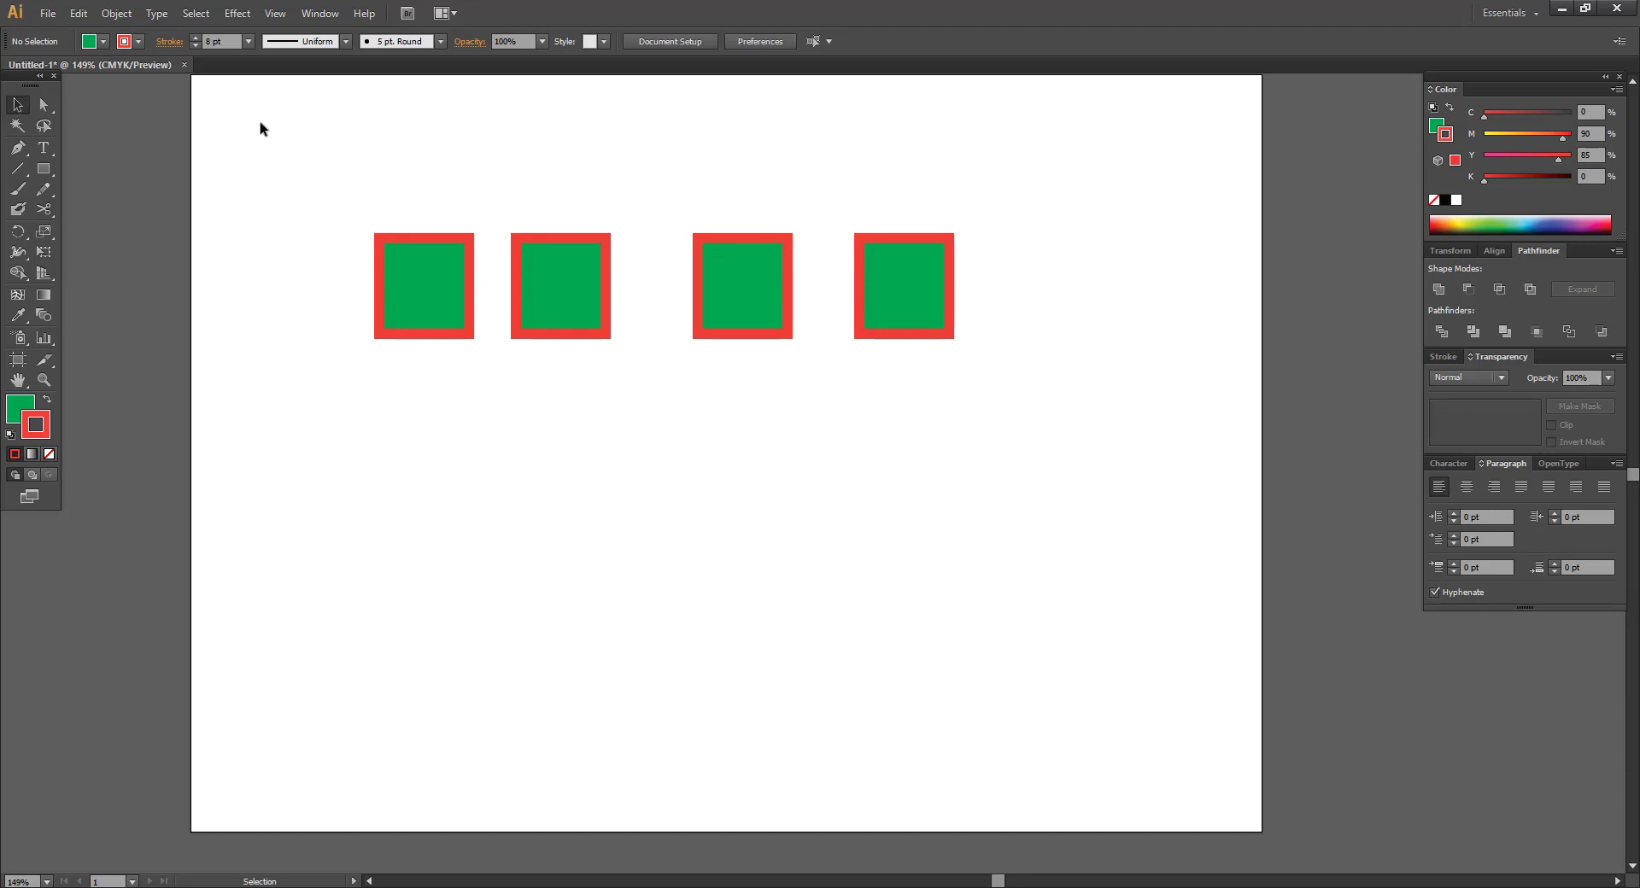
left_click_drag(258, 126, 926, 347)
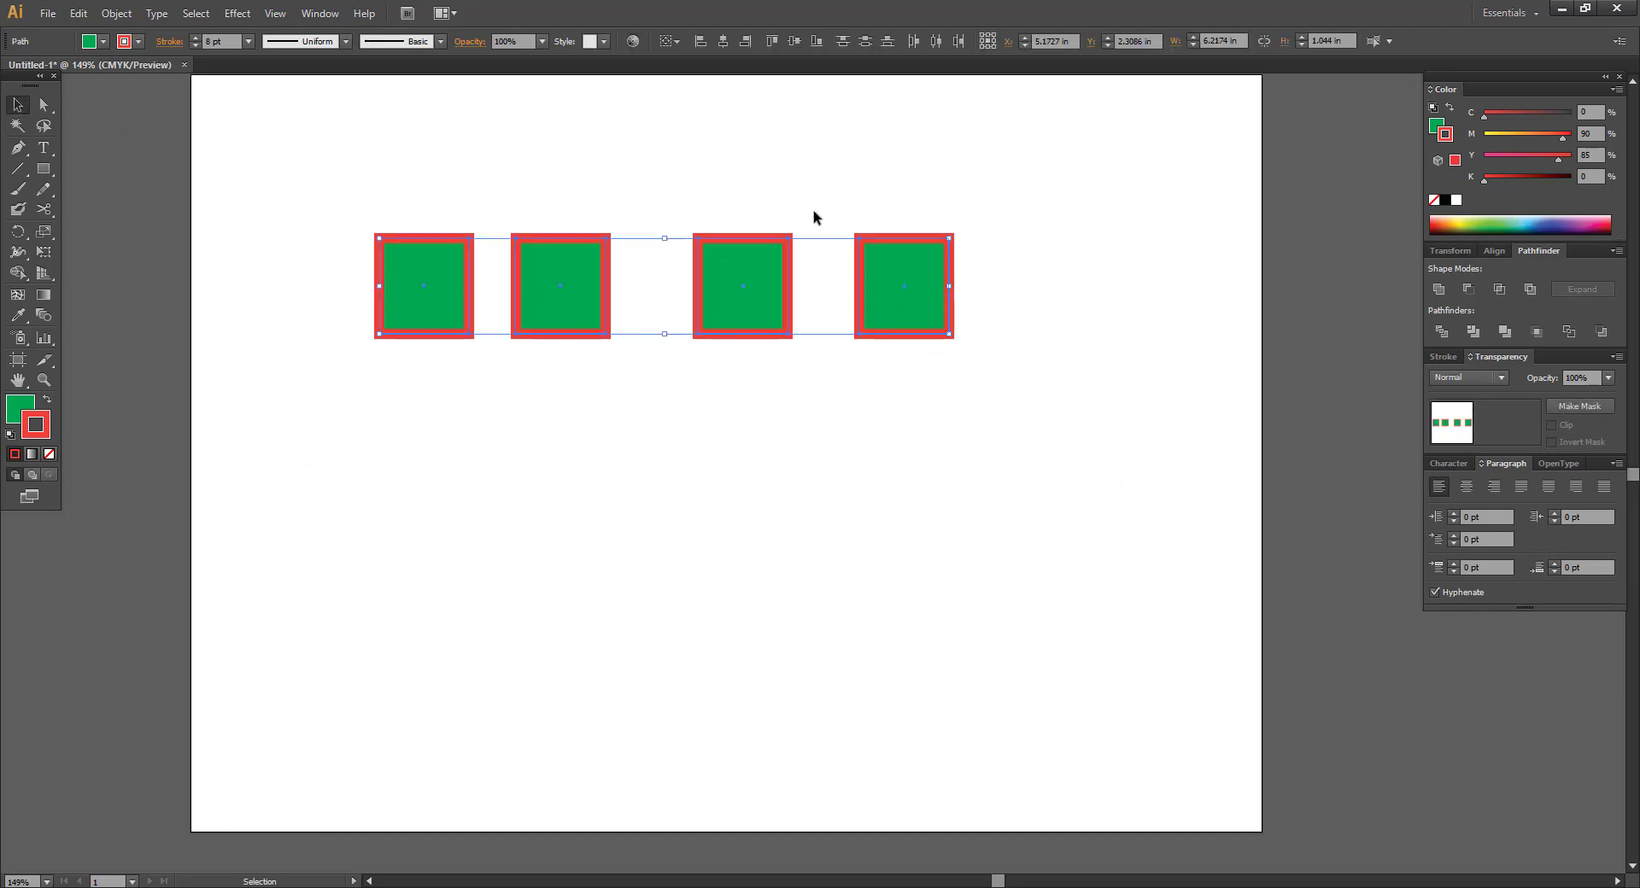
Group the four red-bordered squares and drag the group to confirm it moves as one.
right_click(743, 262)
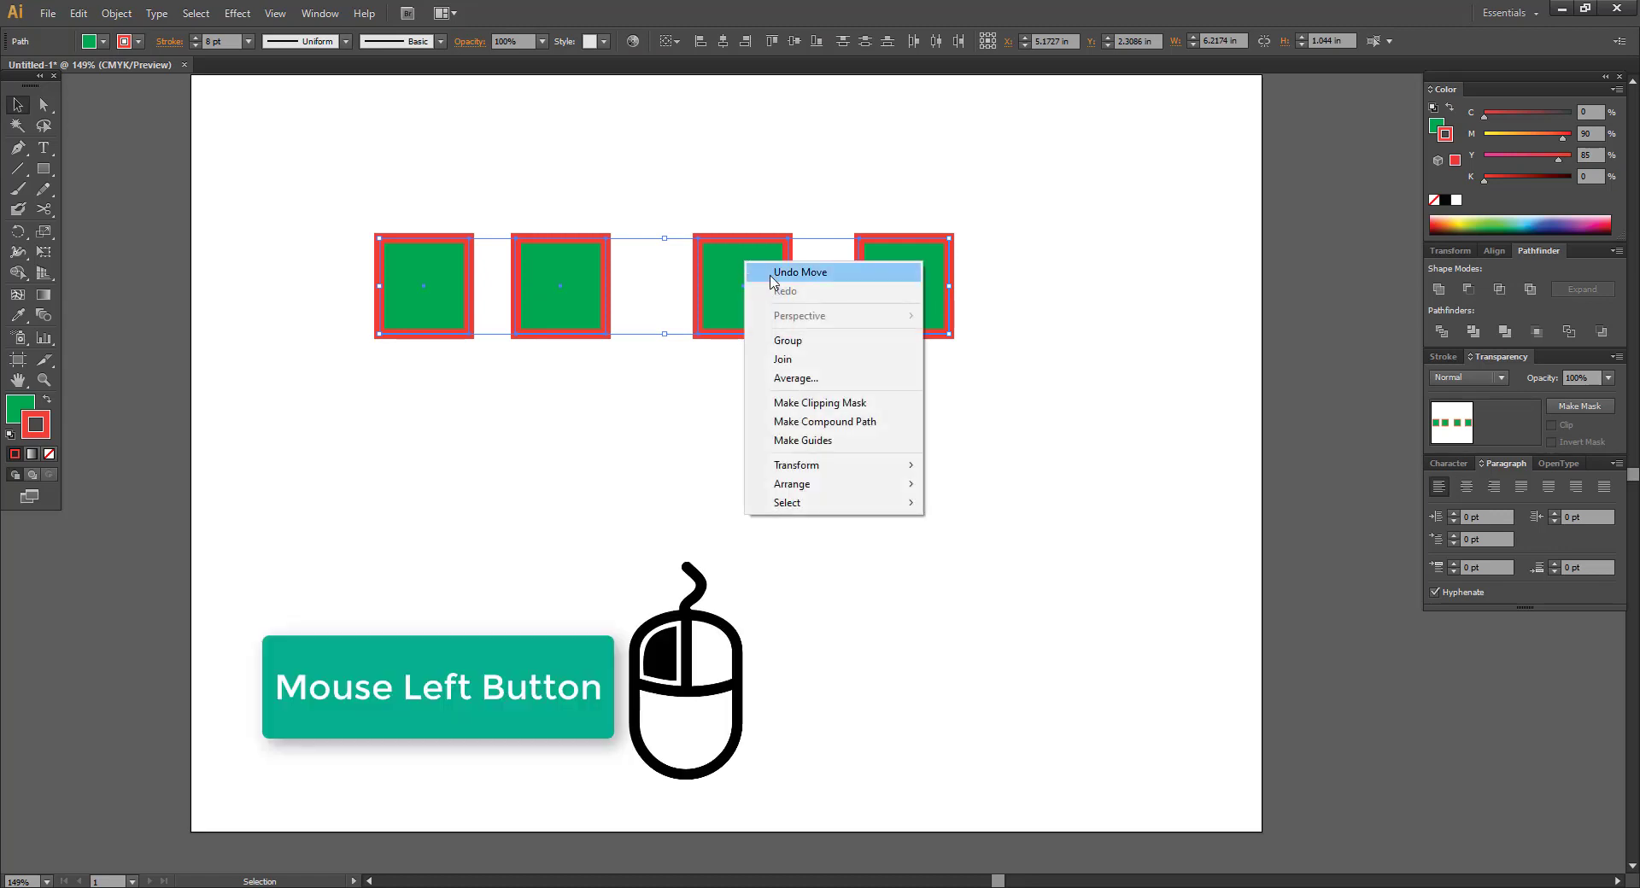
left_click(802, 342)
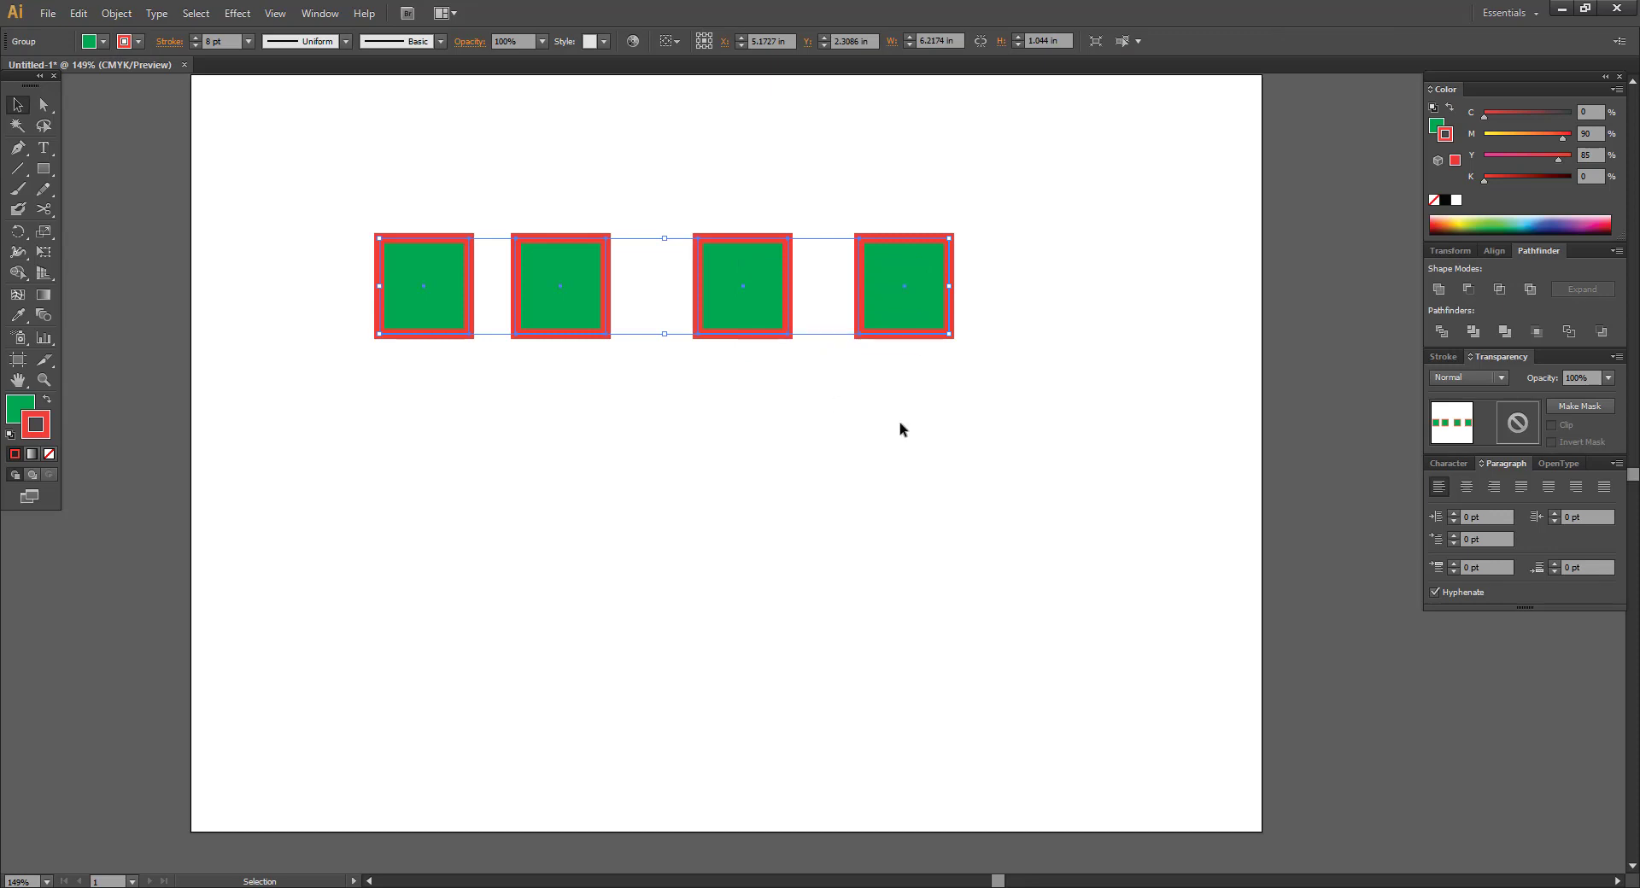
left_click(865, 397)
mouse_move(745, 295)
left_mouse_down()
mouse_move(772, 593)
mouse_move(766, 256)
mouse_move(766, 513)
mouse_move(769, 294)
mouse_move(746, 433)
mouse_move(753, 277)
left_mouse_up()
left_click(780, 447)
left_click(991, 207)
left_click_drag(908, 256, 870, 242)
left_click_drag(750, 258, 780, 257)
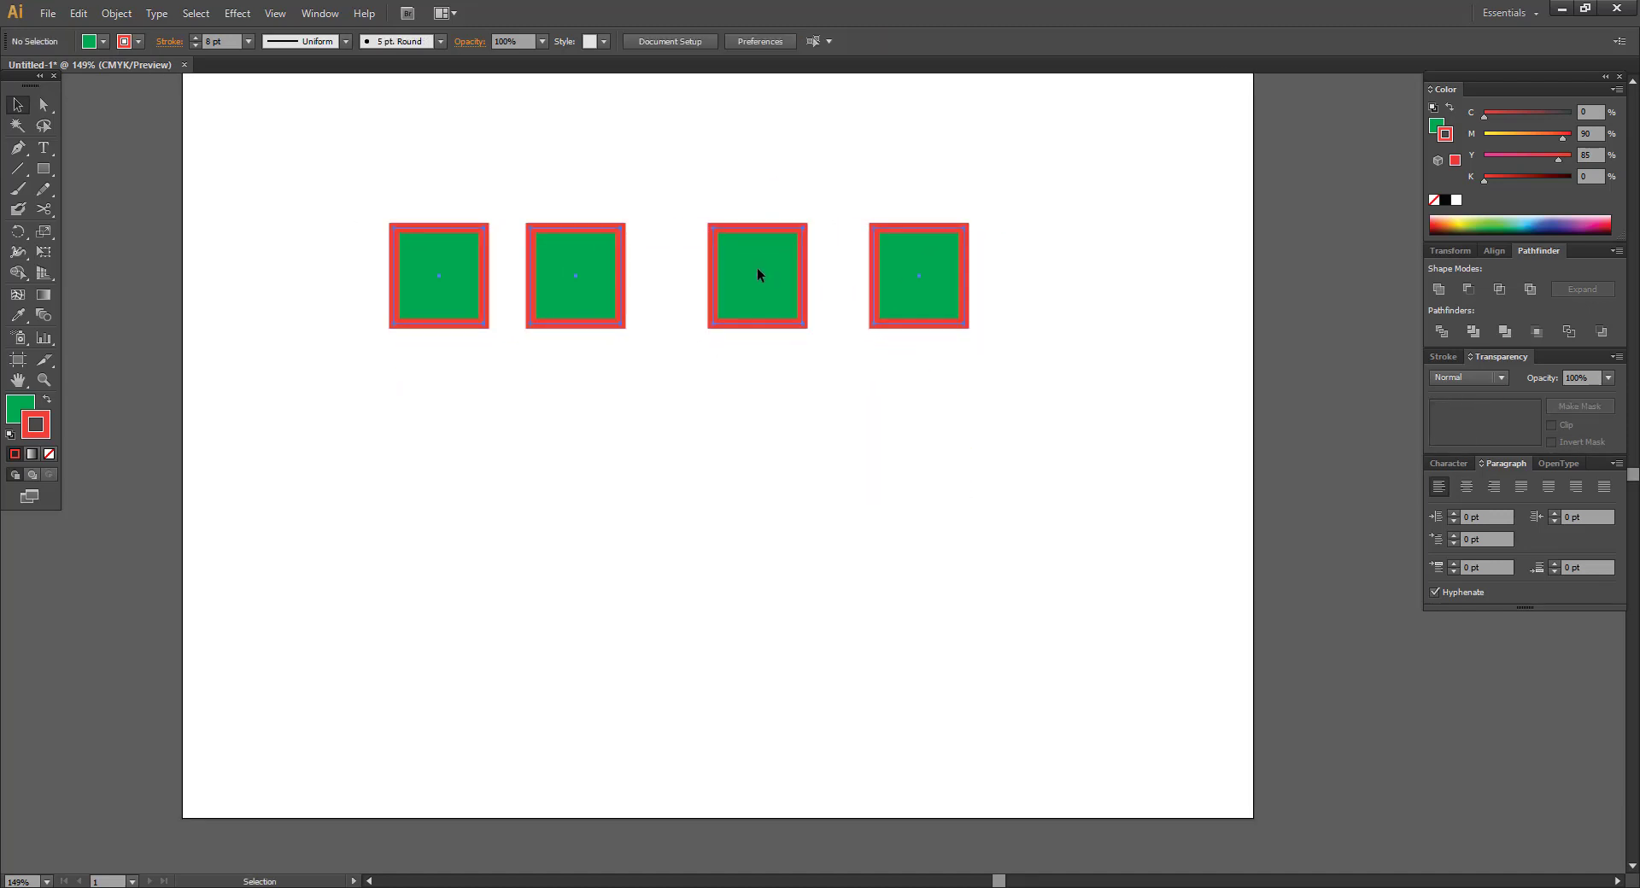
left_click(757, 273)
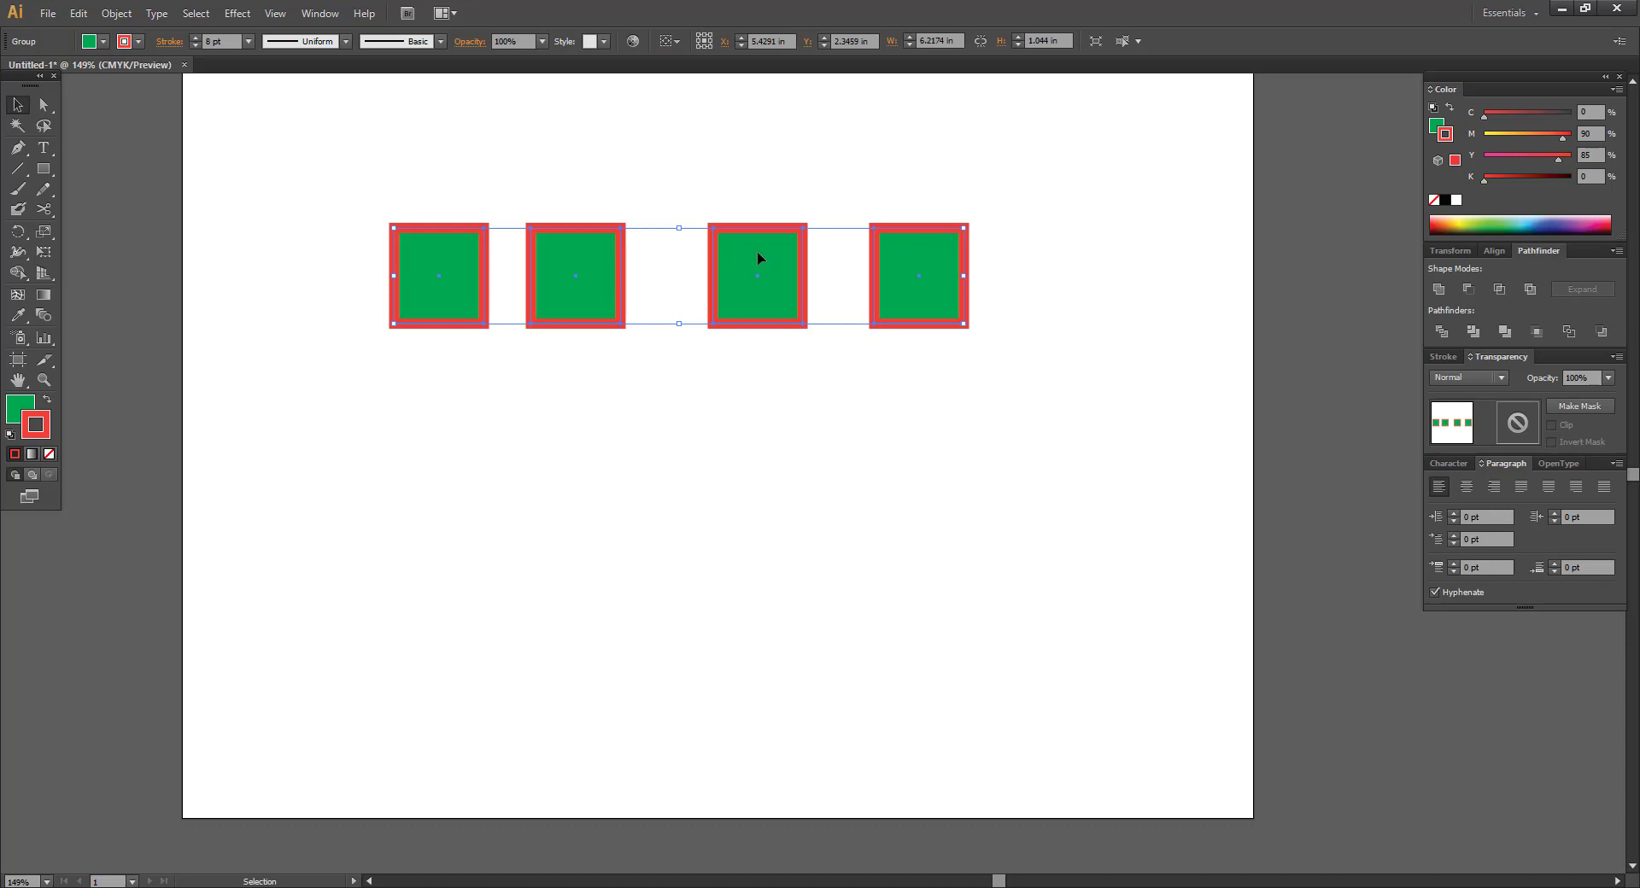
Ungroup the four squares into separate shapes.
right_click(758, 256)
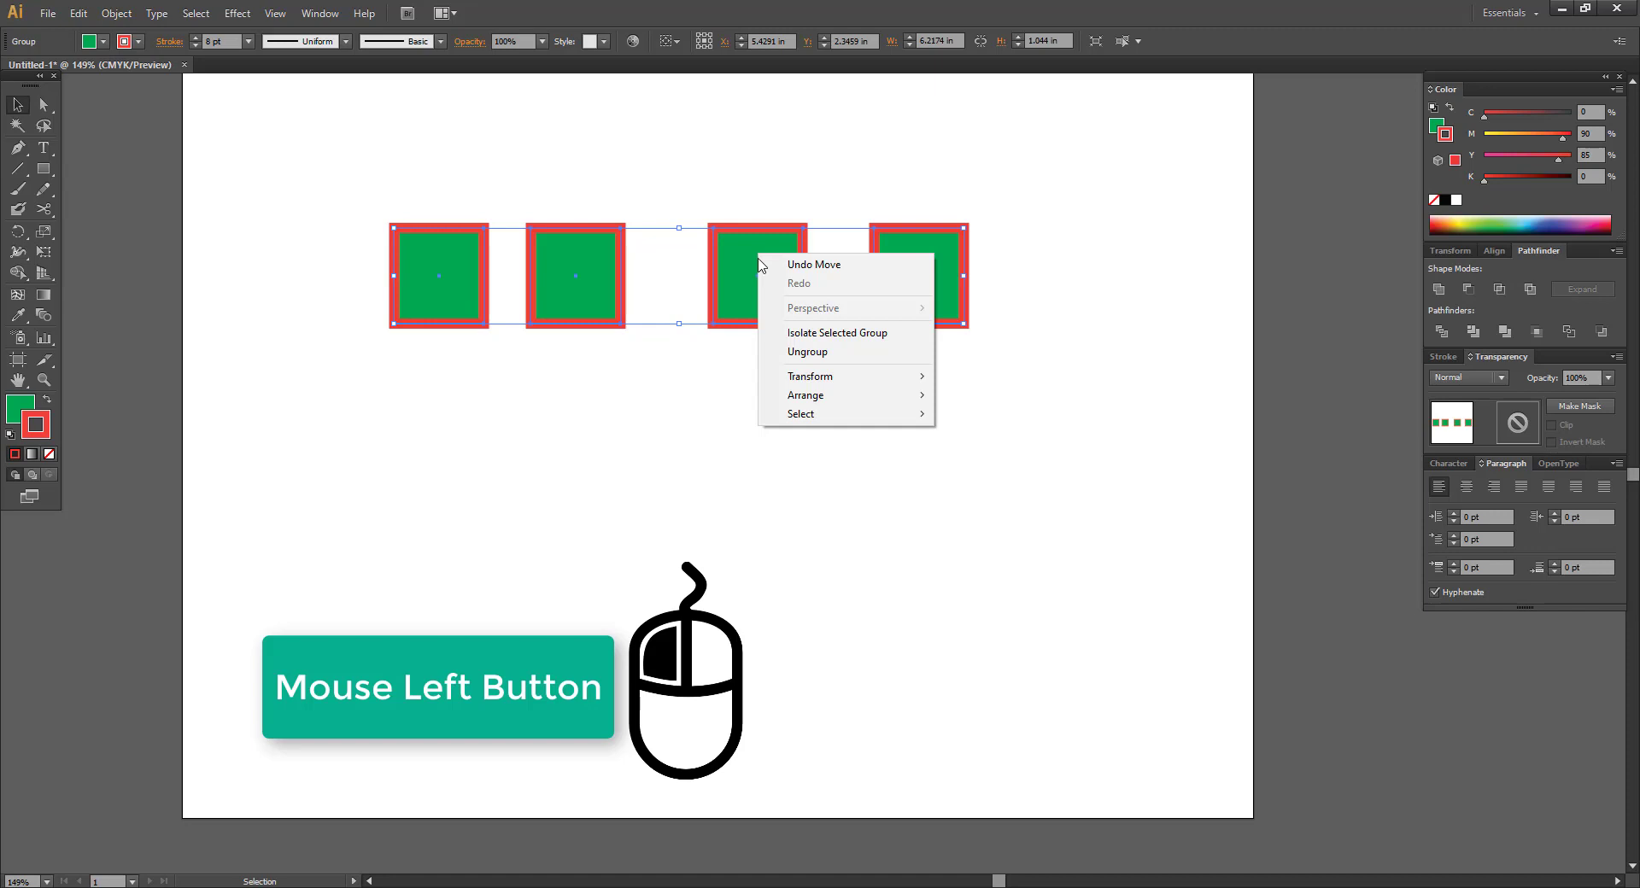
left_click(817, 352)
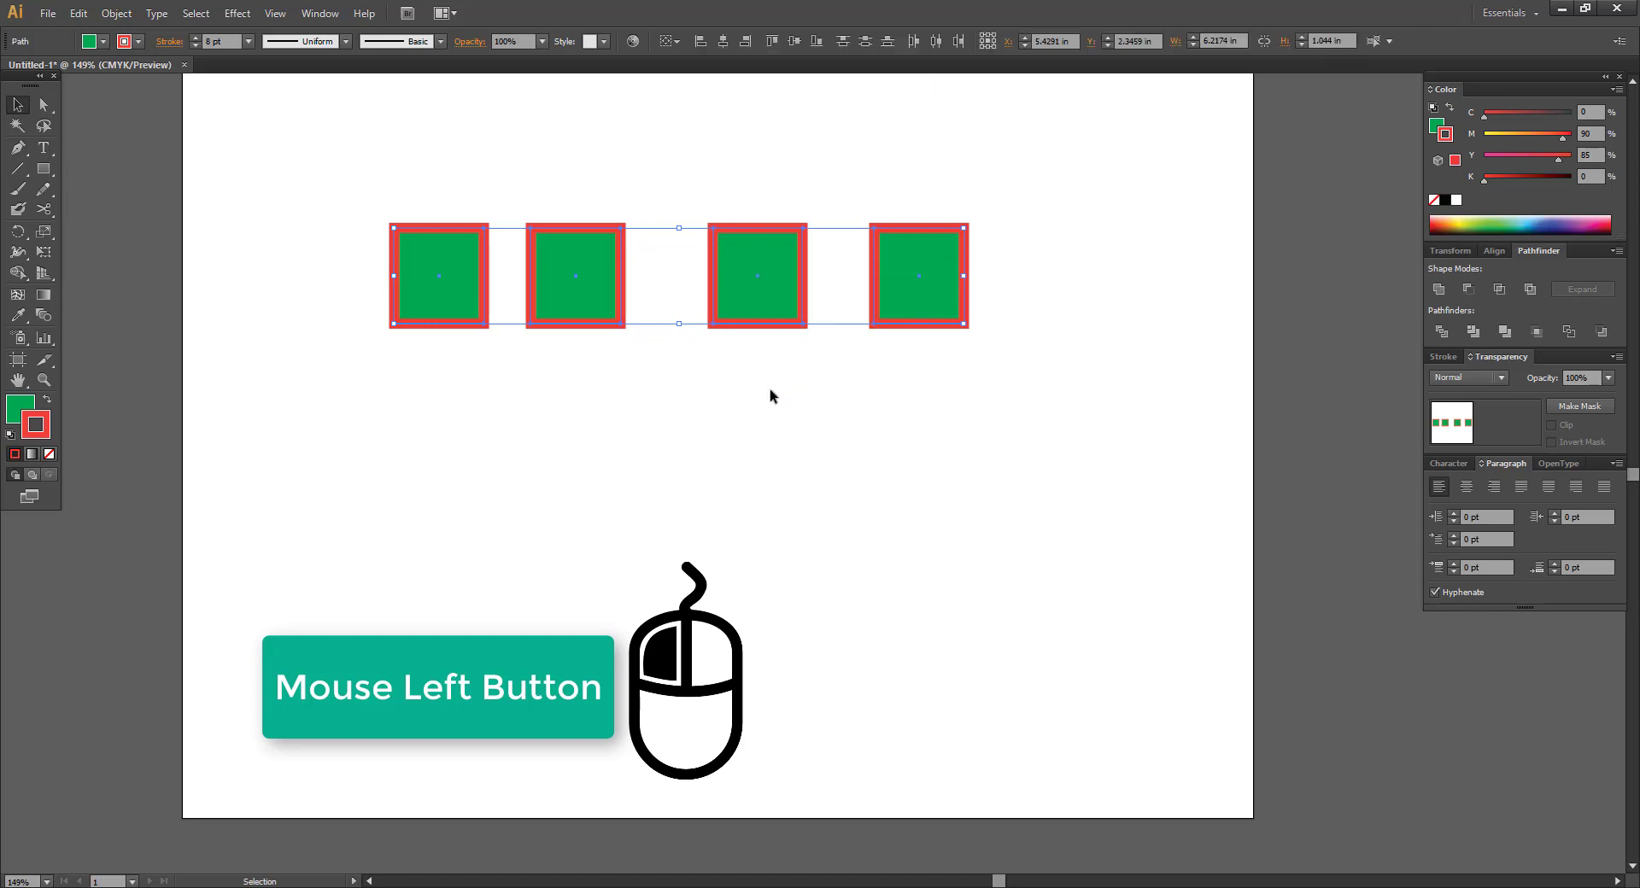
left_click(908, 426)
left_click_drag(341, 175, 871, 356)
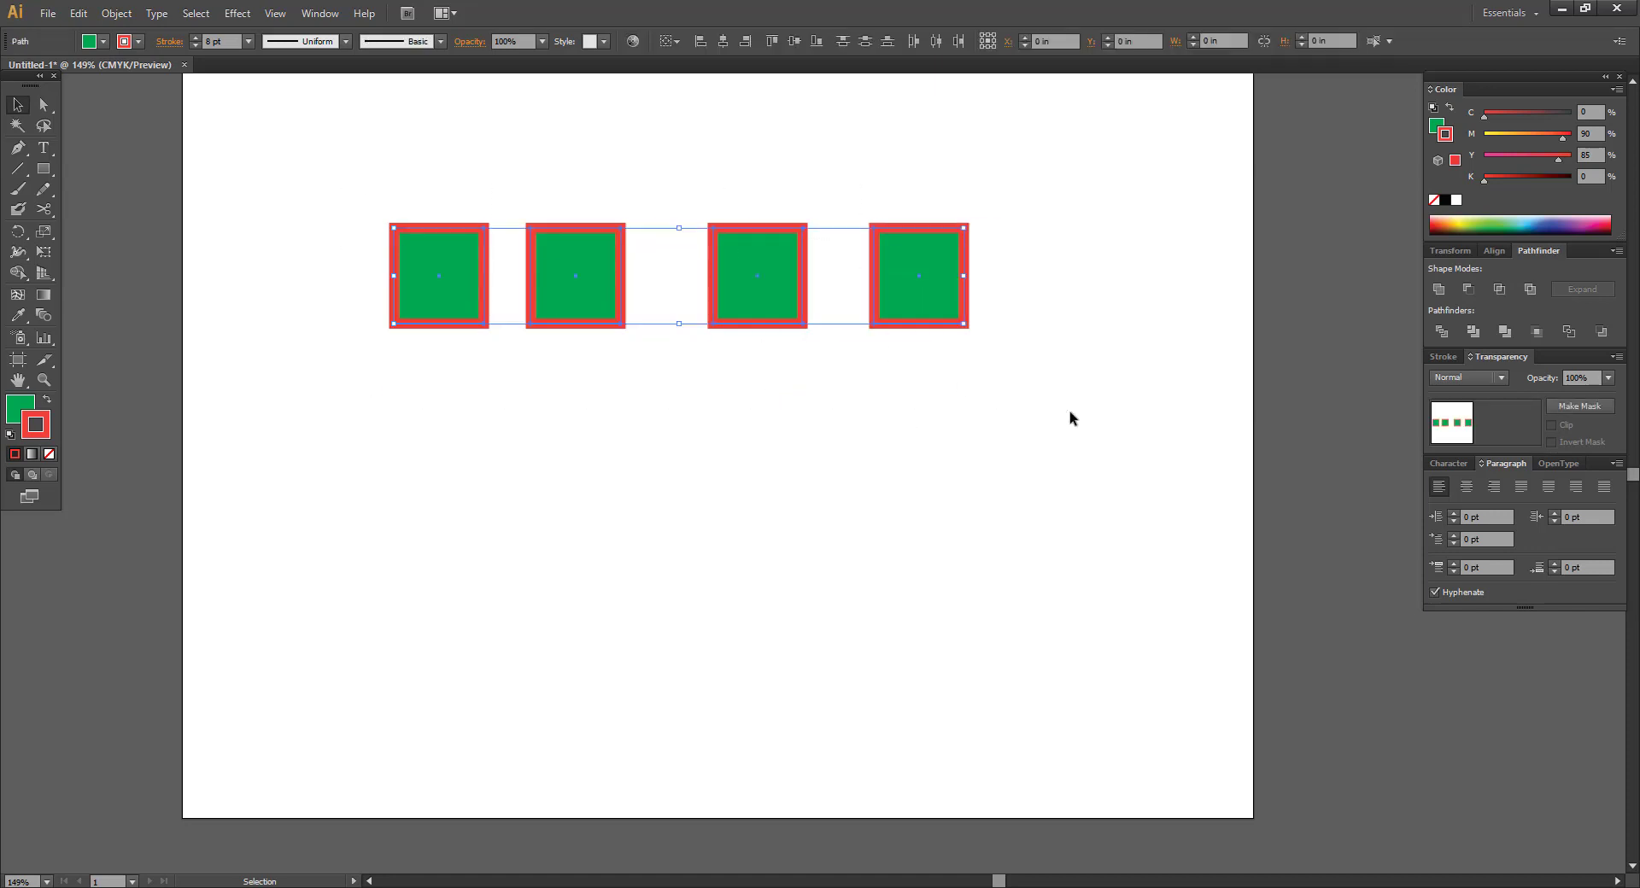
left_click(1070, 419)
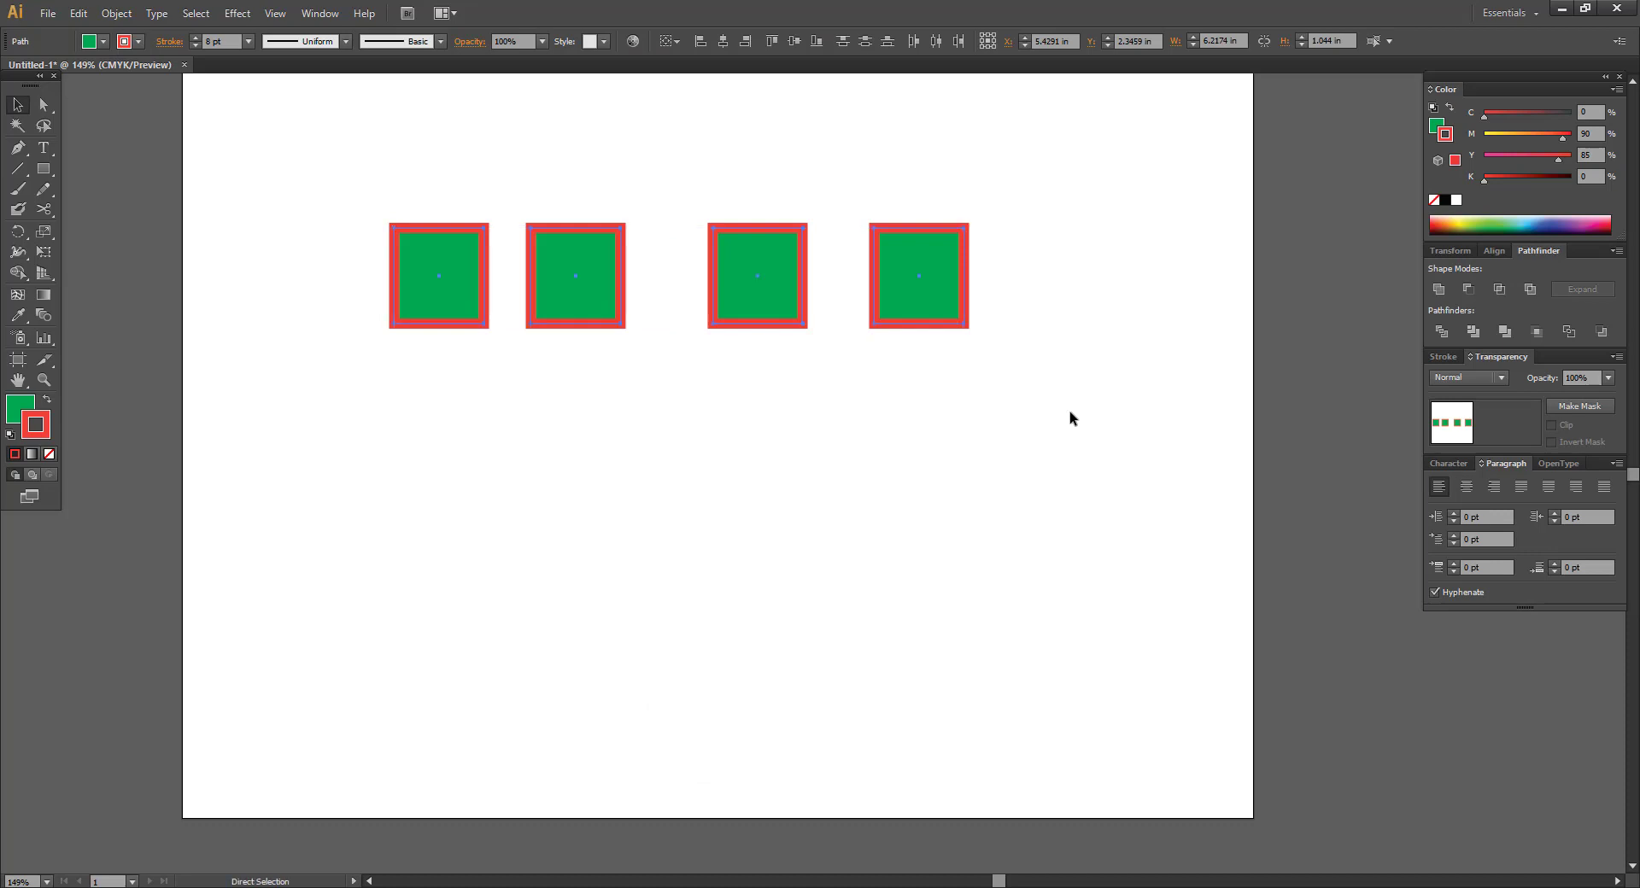
key("ctrl+a")
left_click(874, 450)
left_click(765, 303)
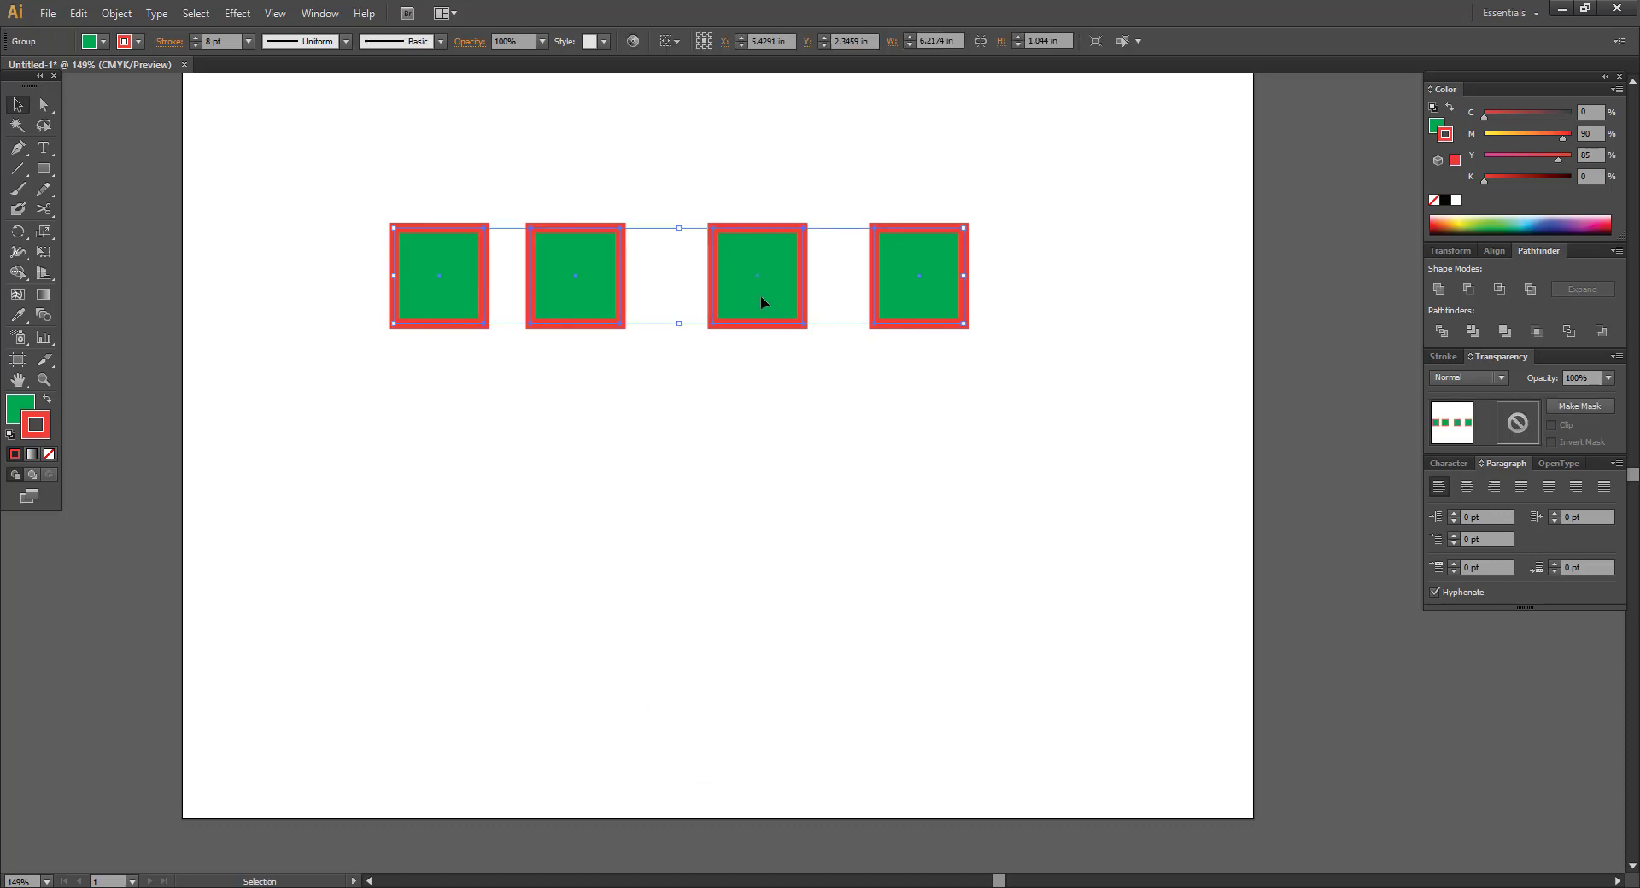
key("ctrl")
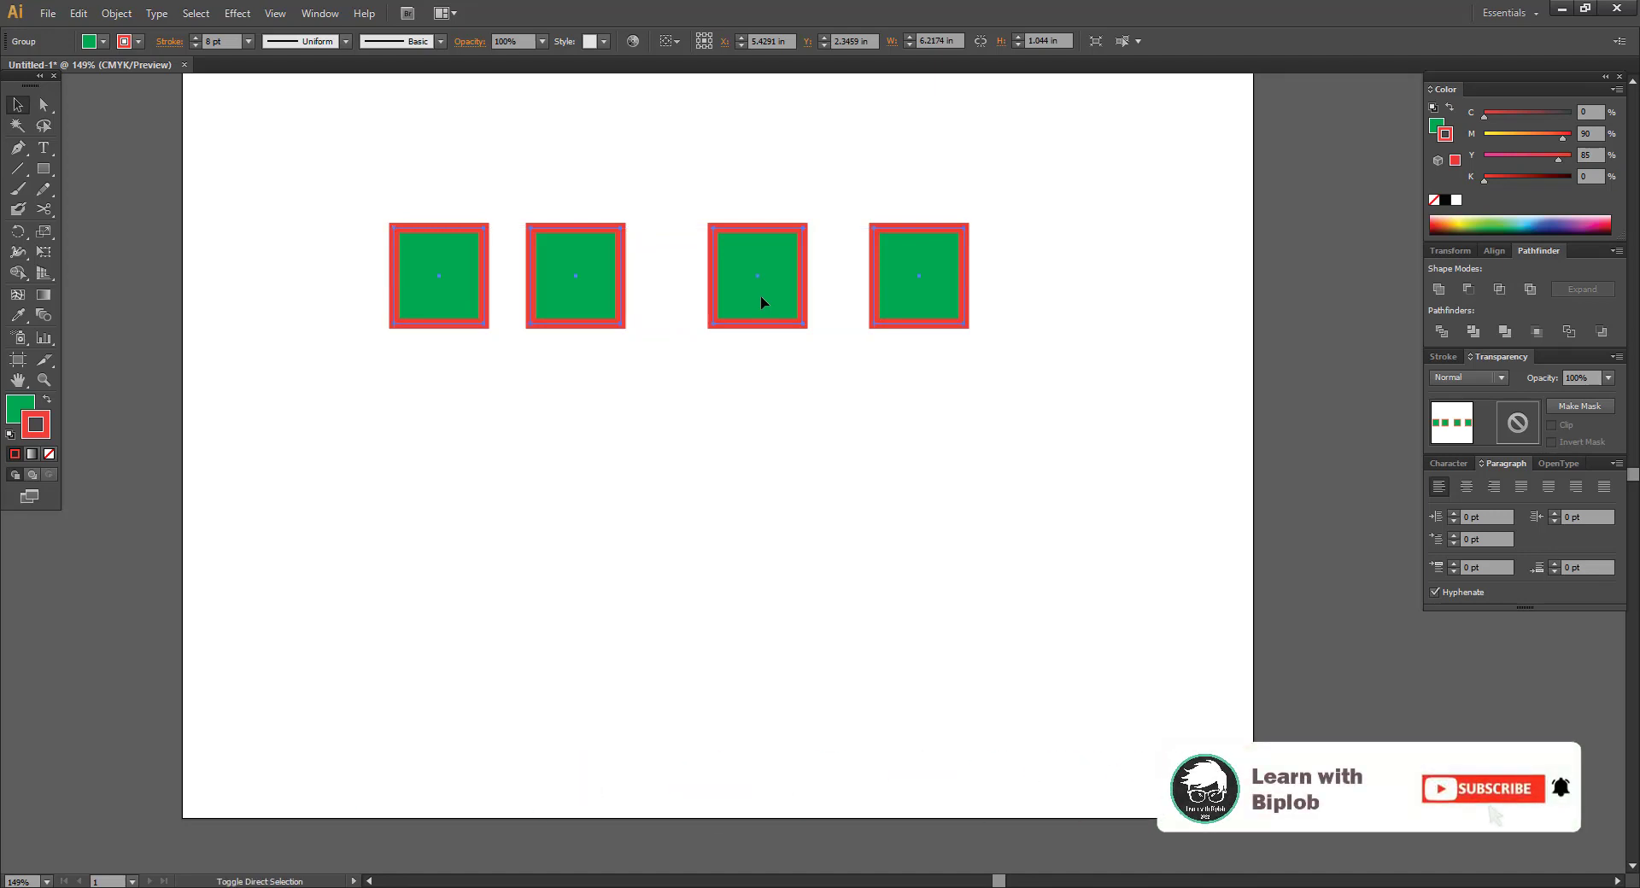
key("ctrl+shift+g")
Regroup all four squares with Ctrl+G and nudge the group slightly right.
left_click(737, 374)
left_click_drag(758, 271, 999, 393)
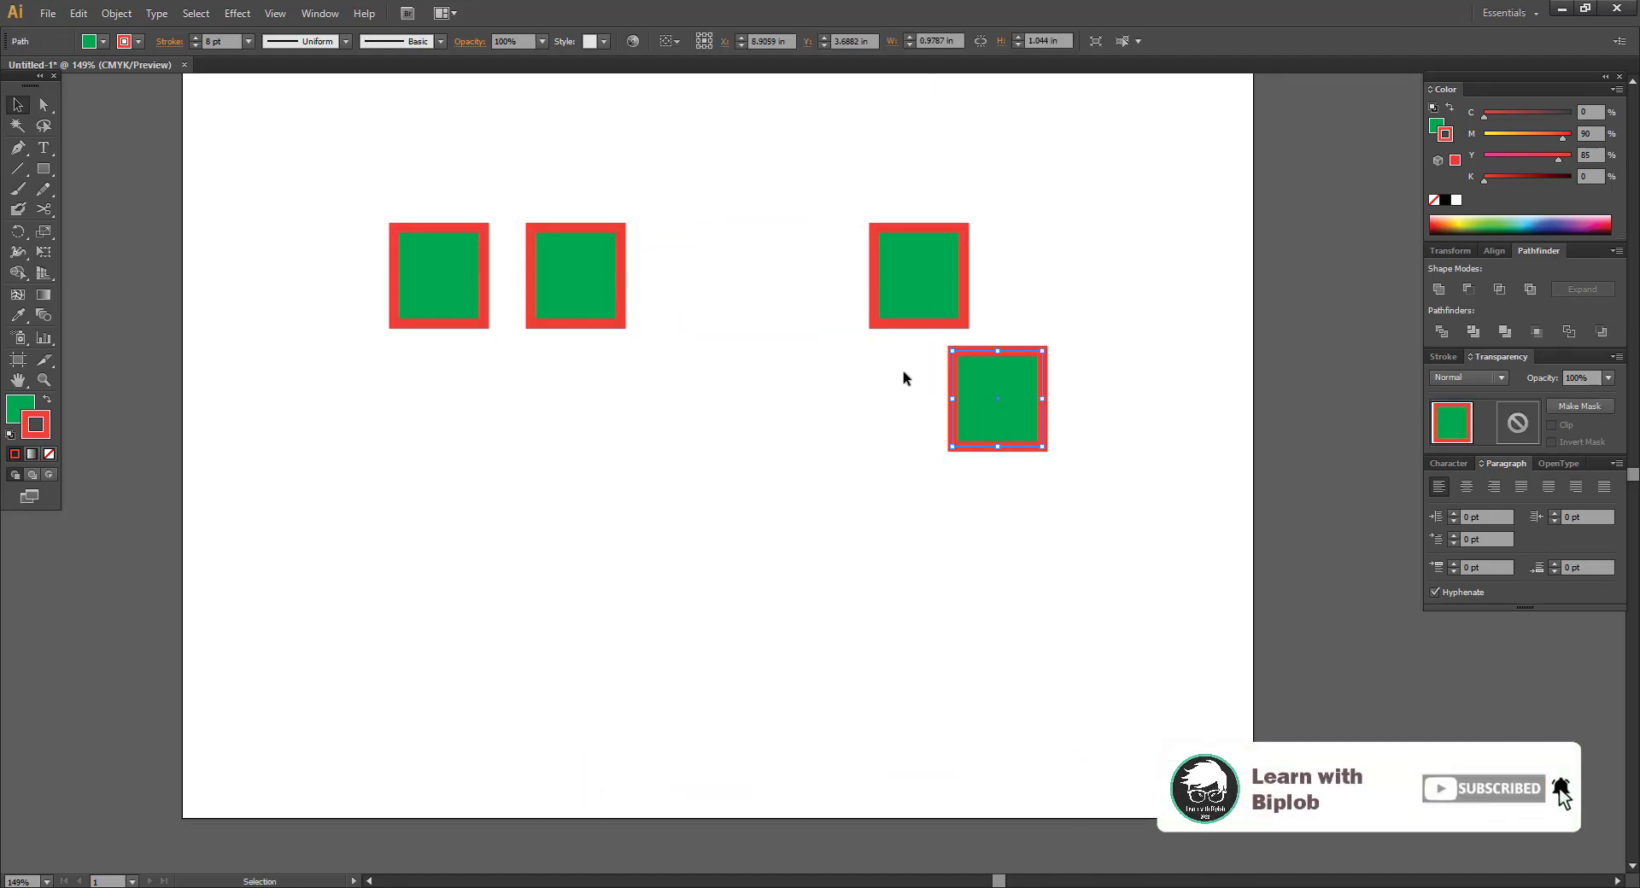
key("ctrl+z")
left_click(791, 428)
left_click_drag(338, 177, 990, 450)
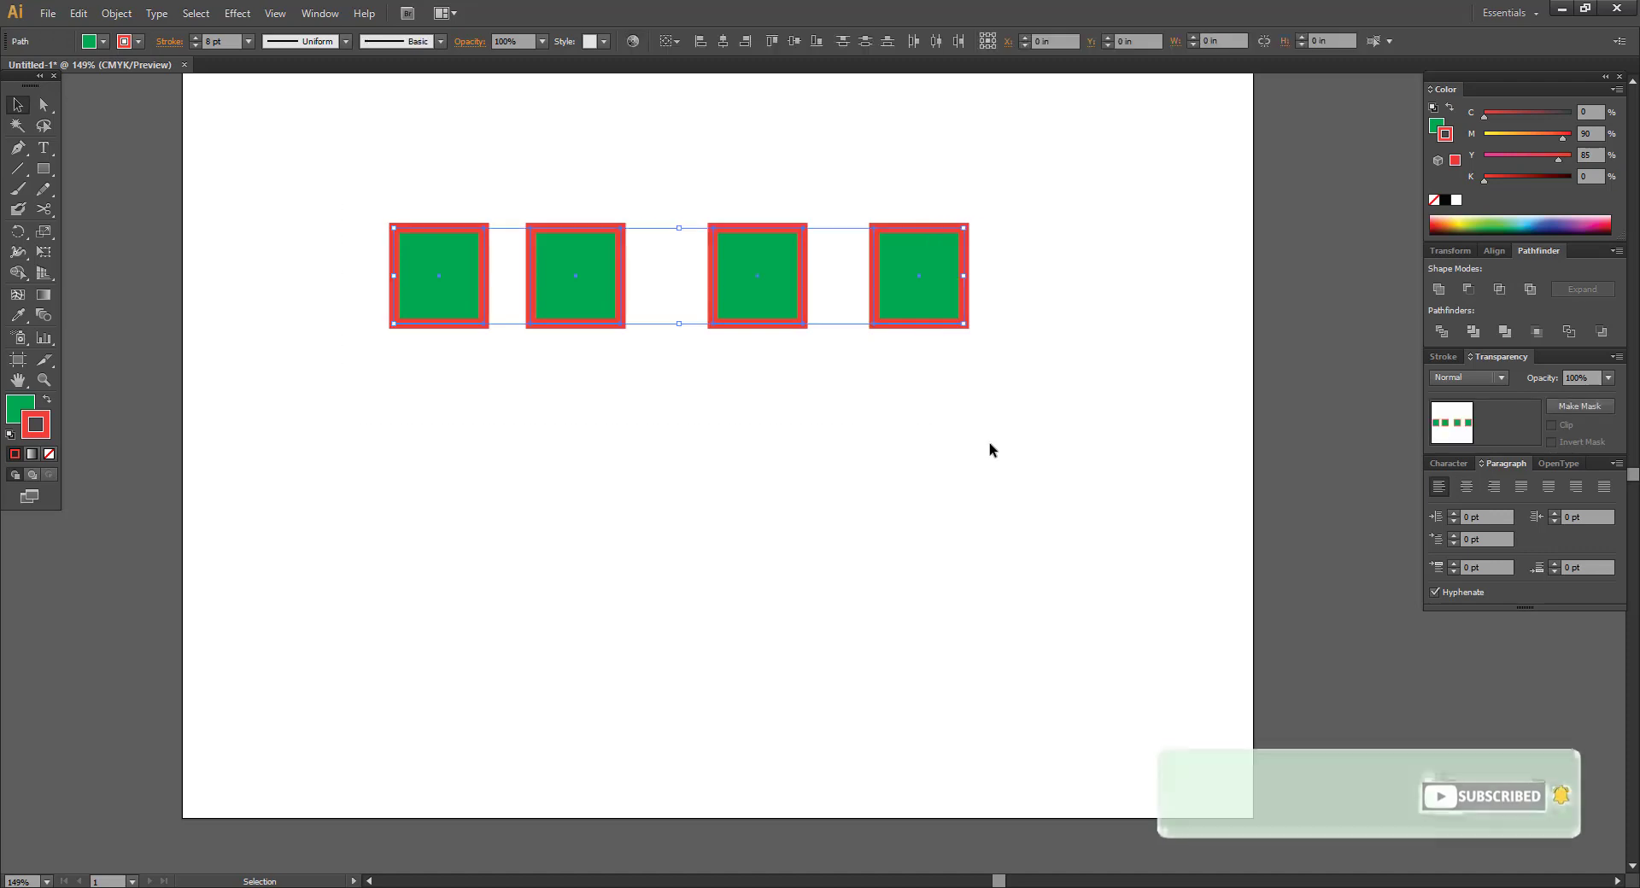
key("ctrl+g")
left_click(959, 400)
left_click_drag(868, 318, 873, 344)
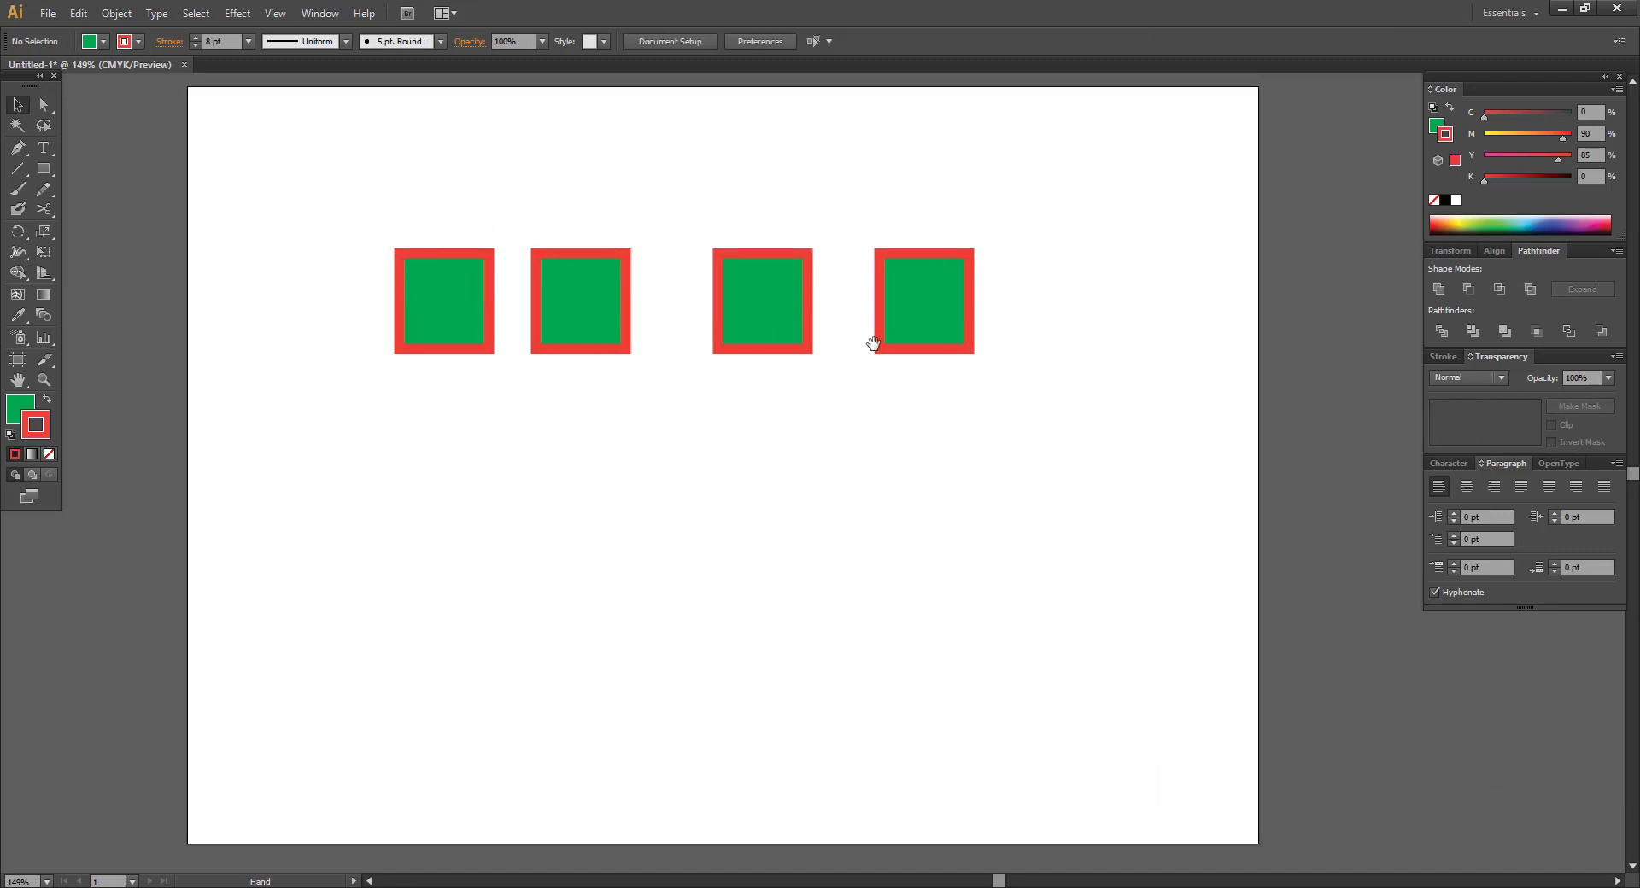
mouse_move(754, 300)
left_mouse_down()
mouse_move(806, 307)
mouse_move(767, 300)
left_mouse_up()
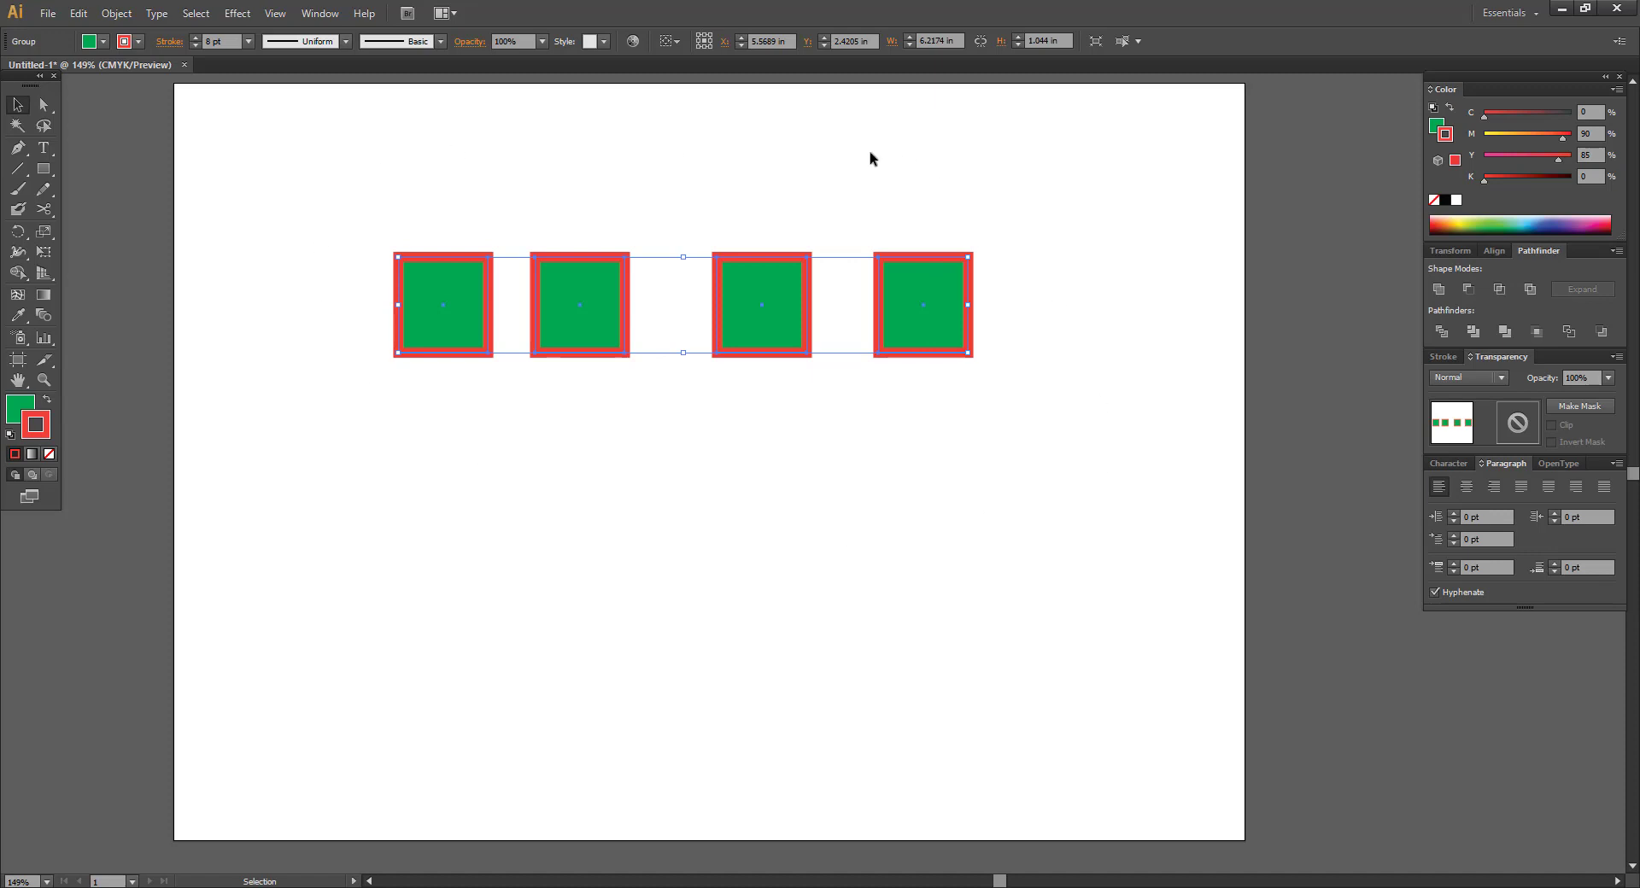
left_click(578, 142)
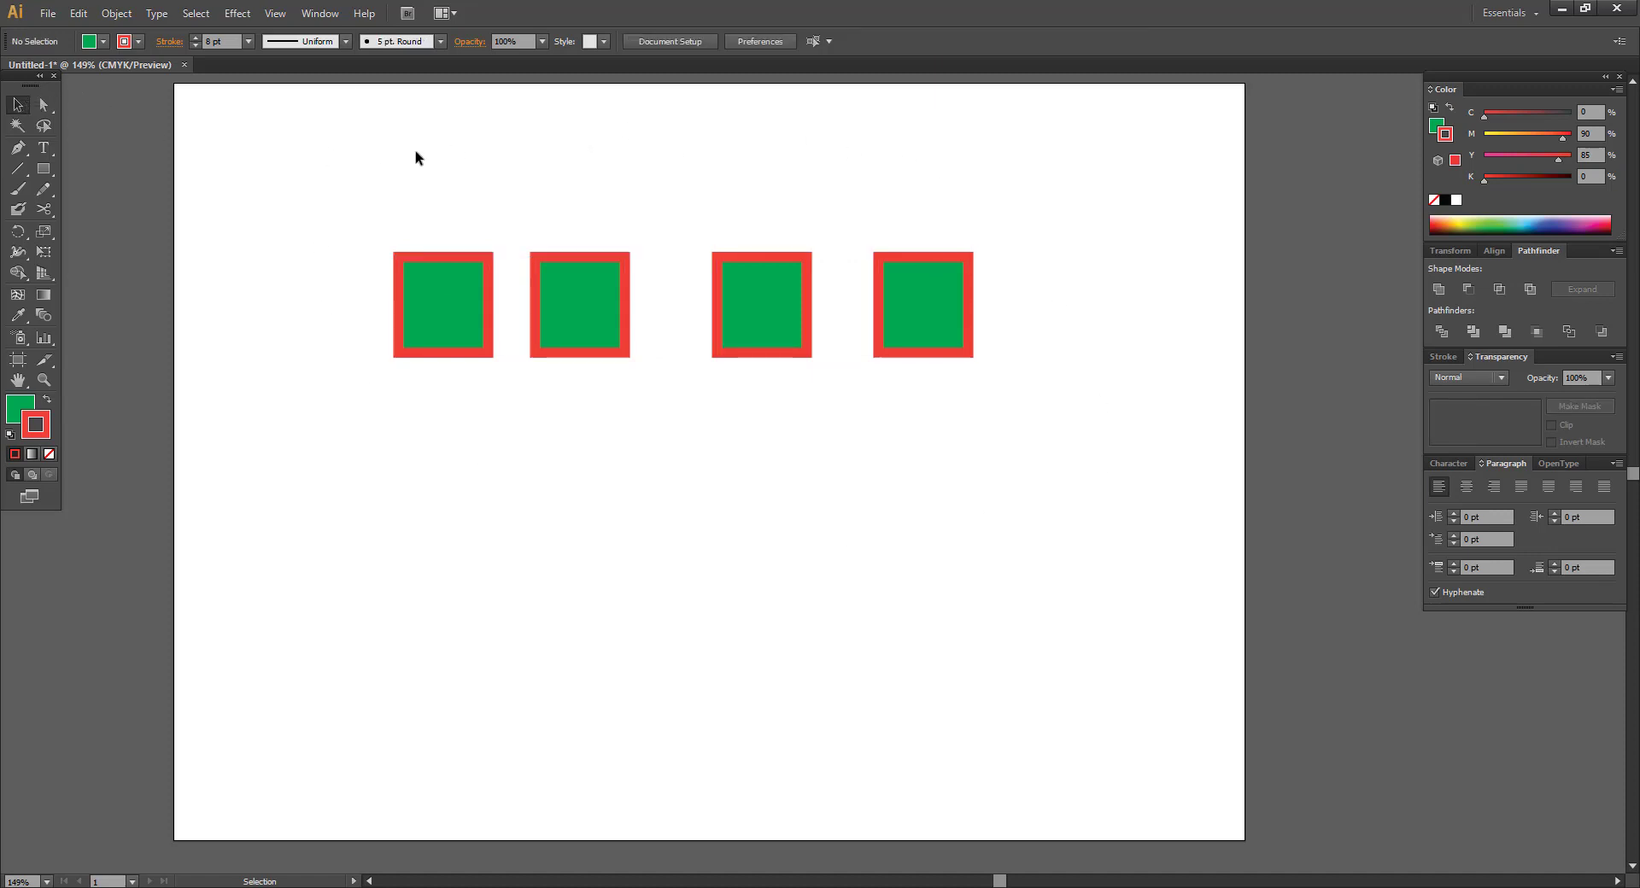
left_click_drag(351, 172, 1075, 399)
left_click(1074, 392)
left_click(912, 334)
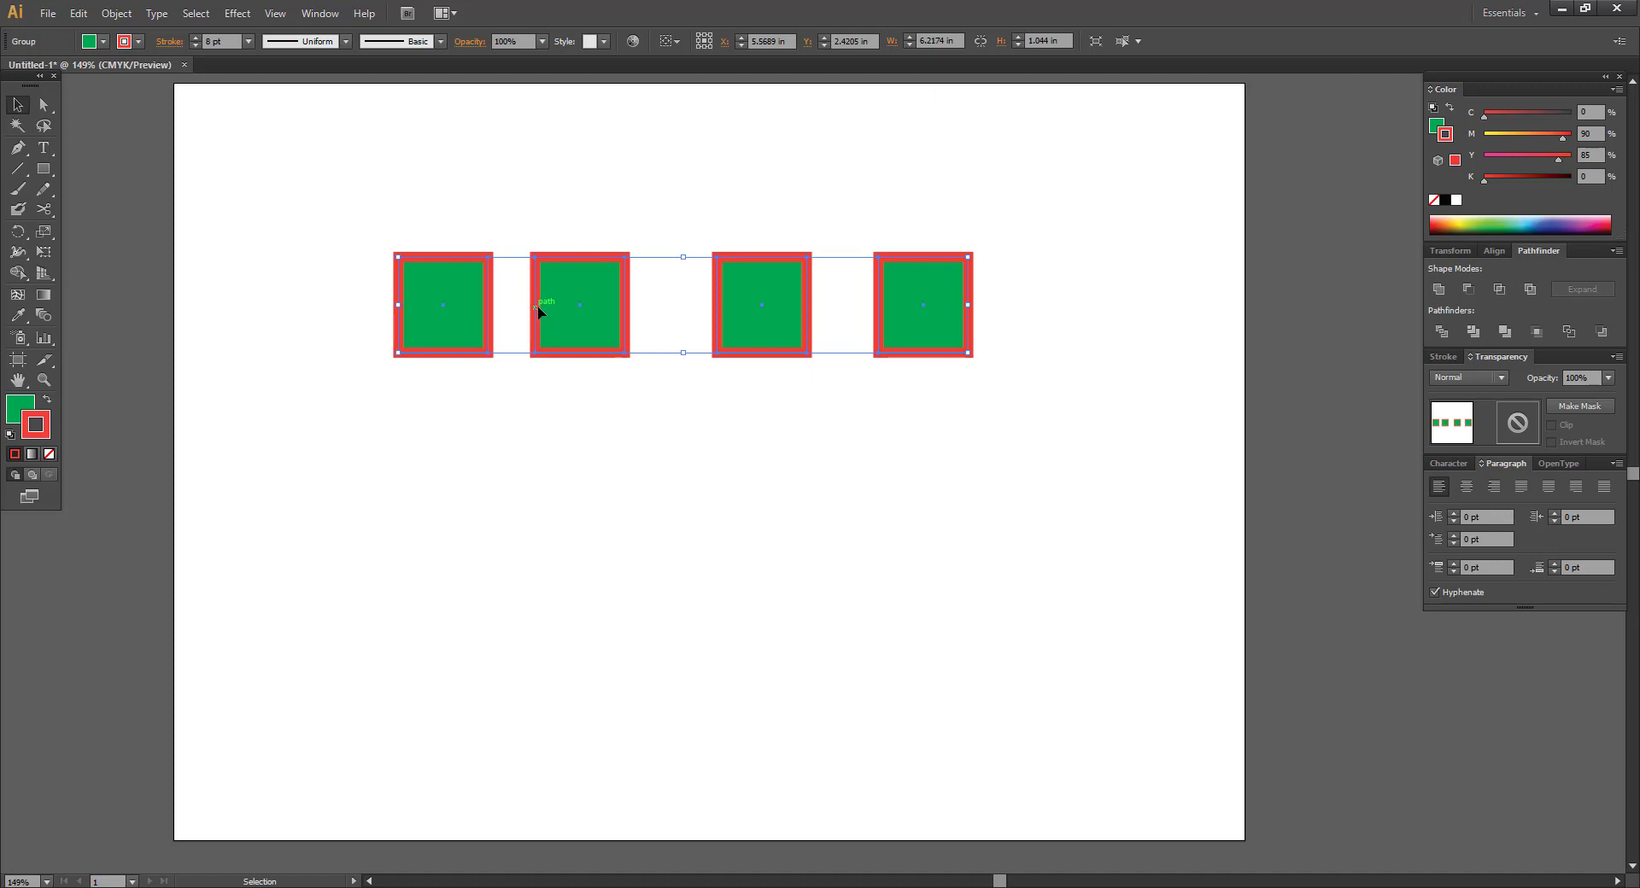
left_click(533, 119)
left_click(612, 328)
left_click(702, 248)
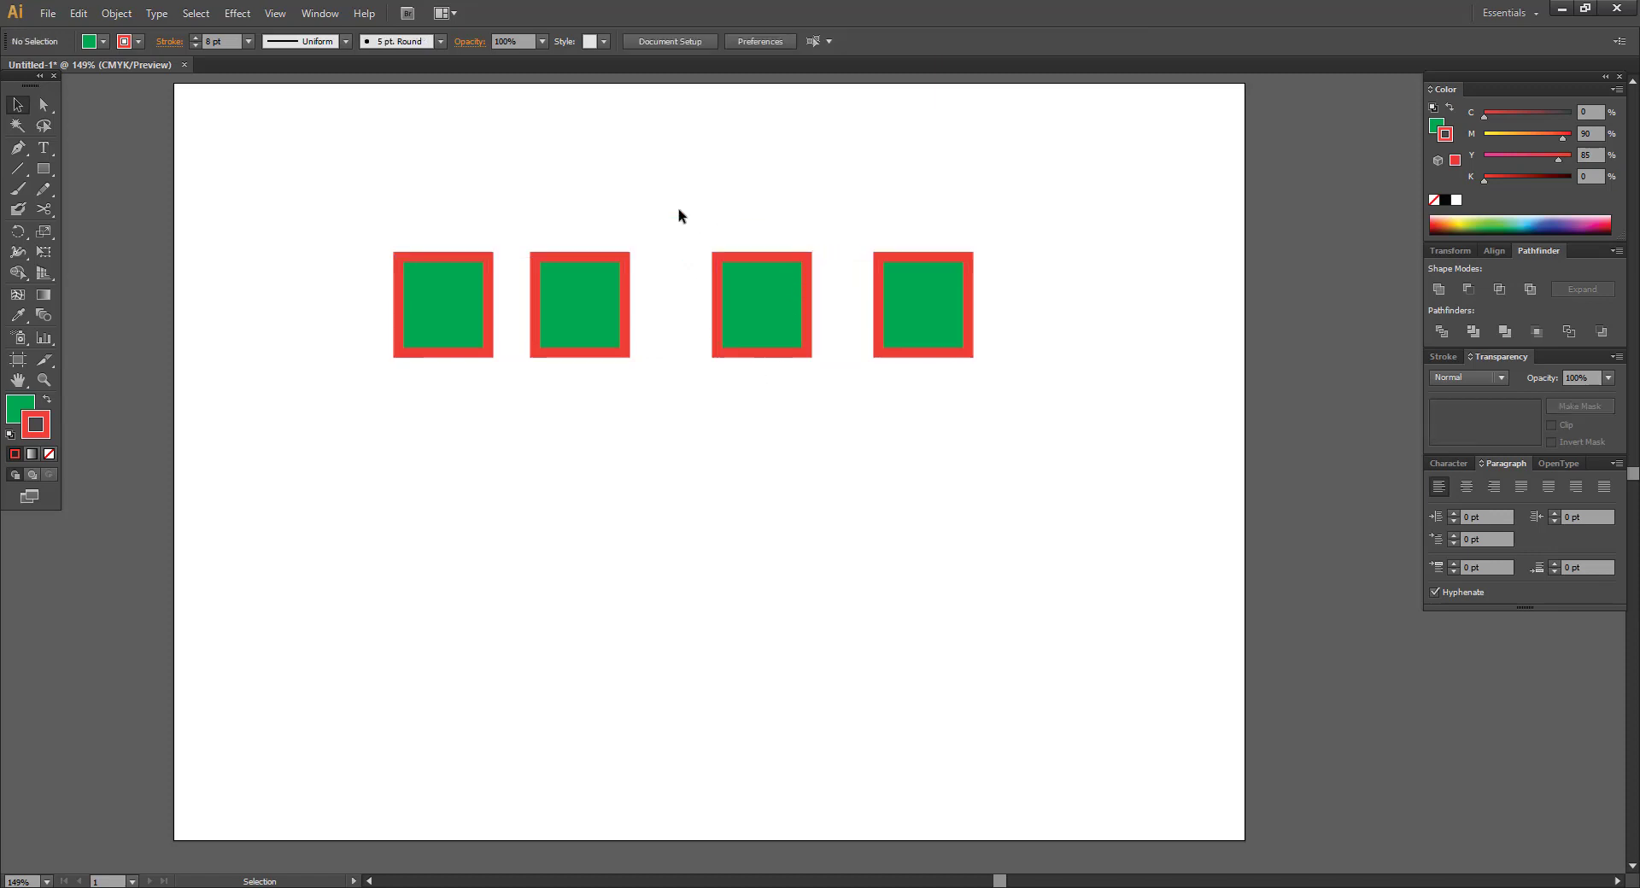
left_click_drag(679, 210, 849, 365)
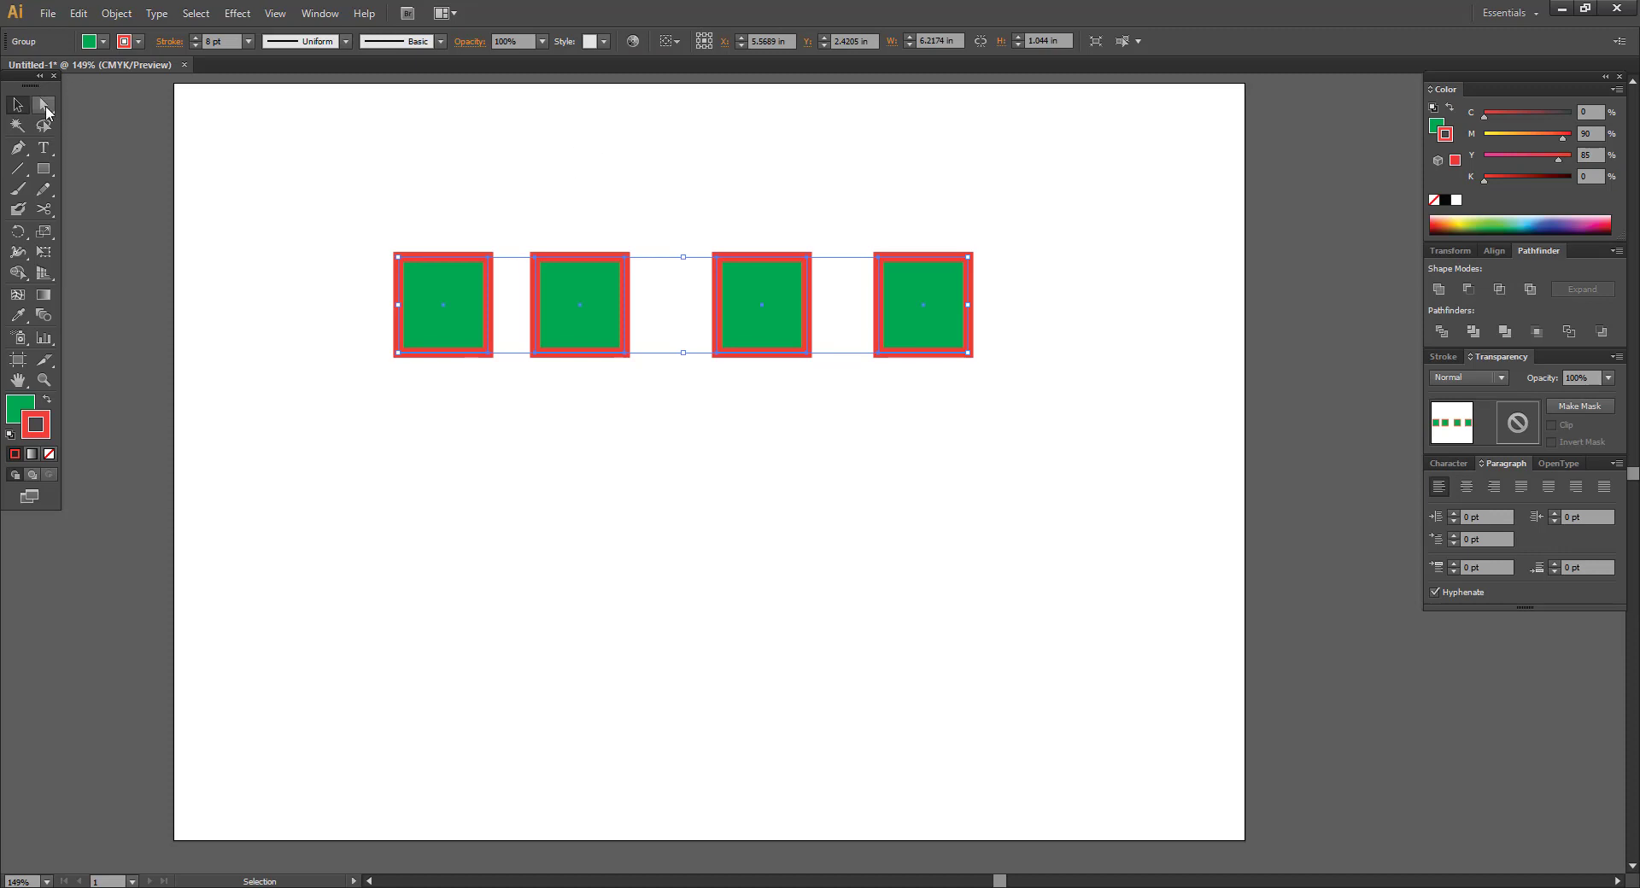
left_click_drag(45, 105, 145, 125)
Drag the third square below the row, then pick the Group Selection Tool.
left_click(533, 136)
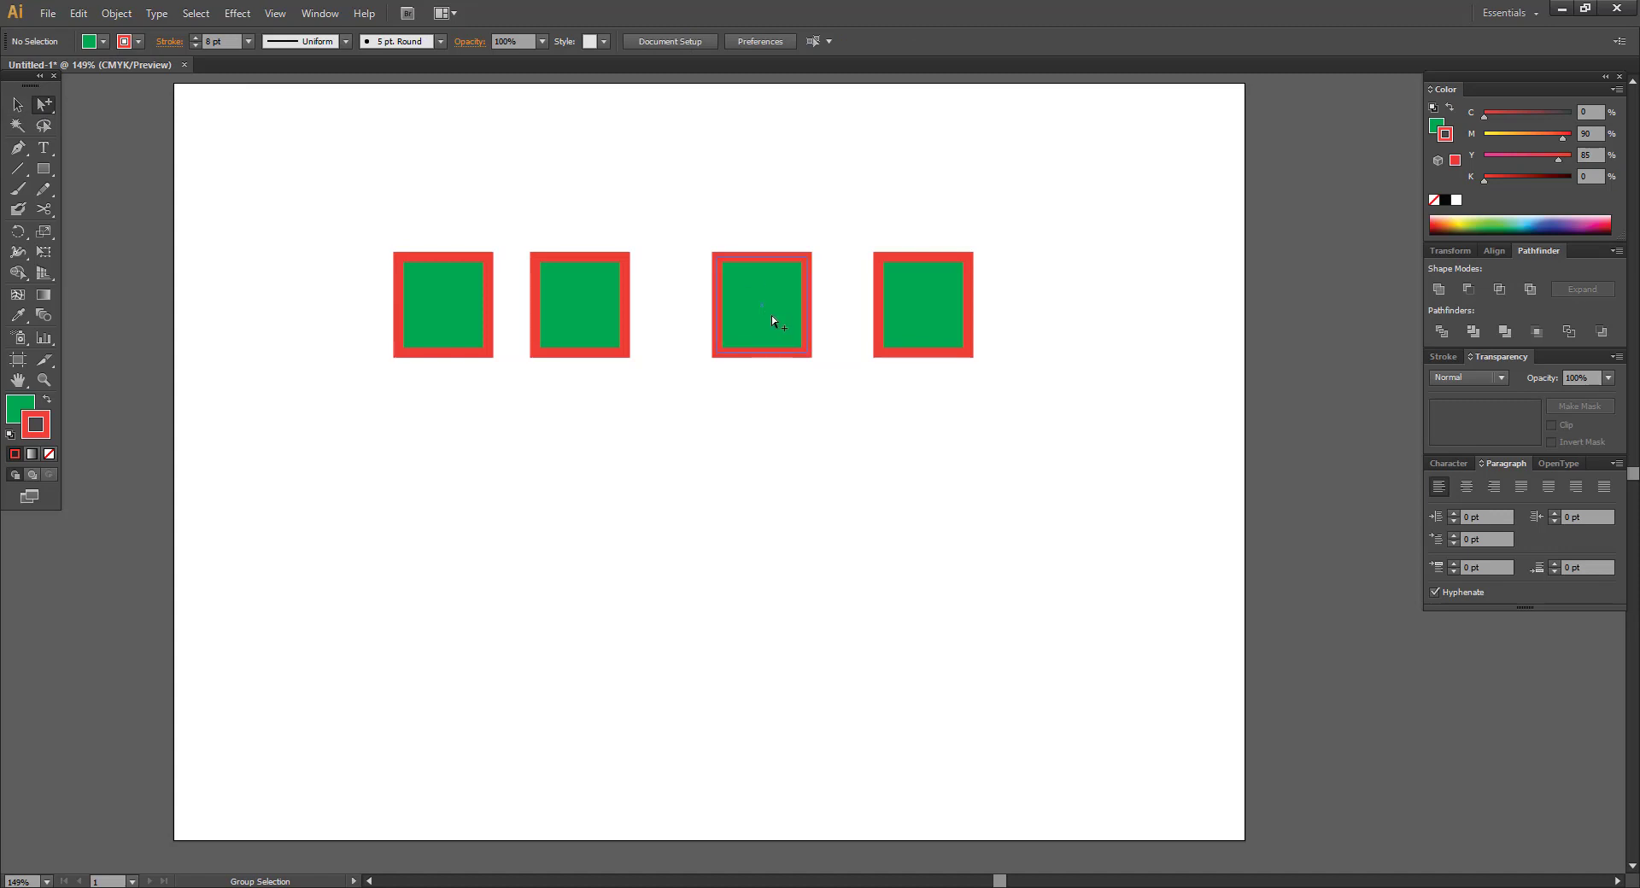
left_click_drag(771, 317, 666, 604)
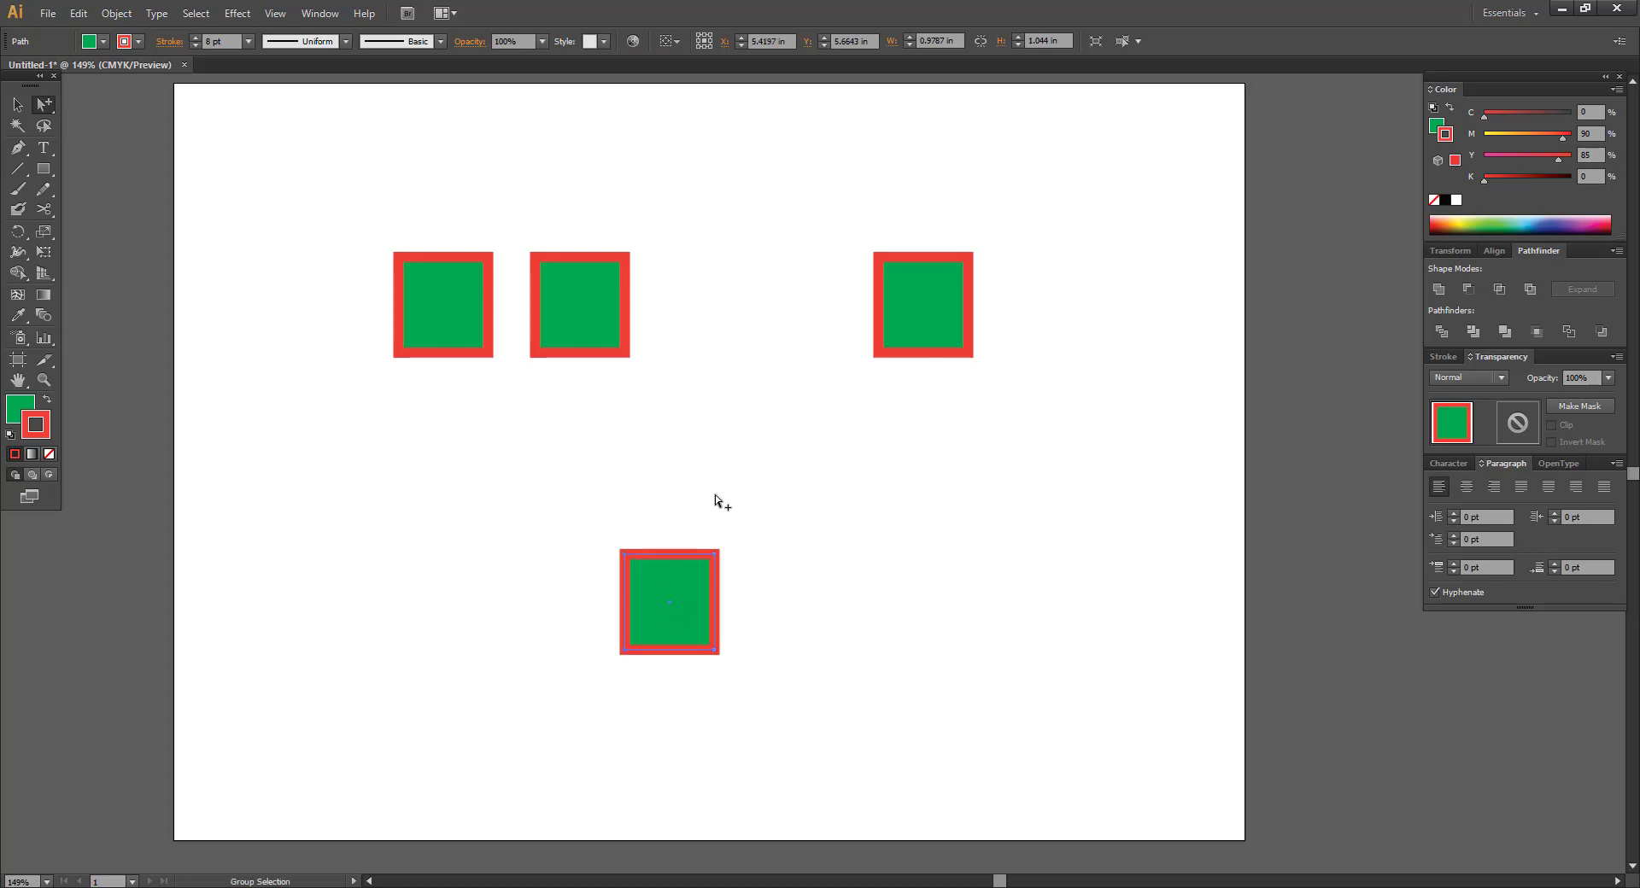
key("v")
left_click(858, 498)
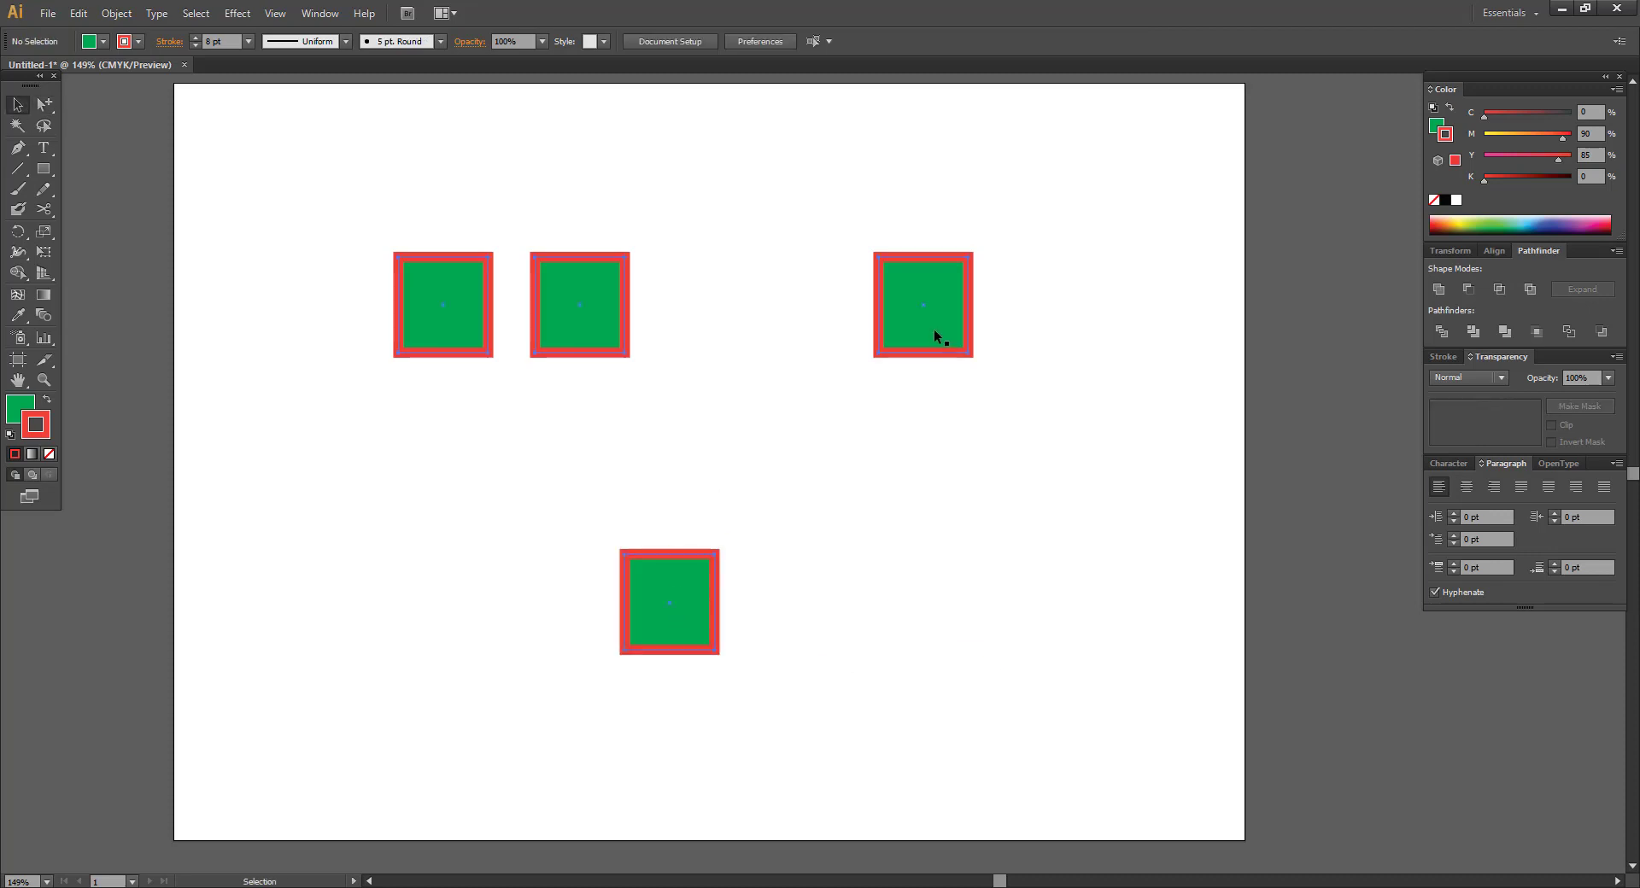
left_click(935, 329)
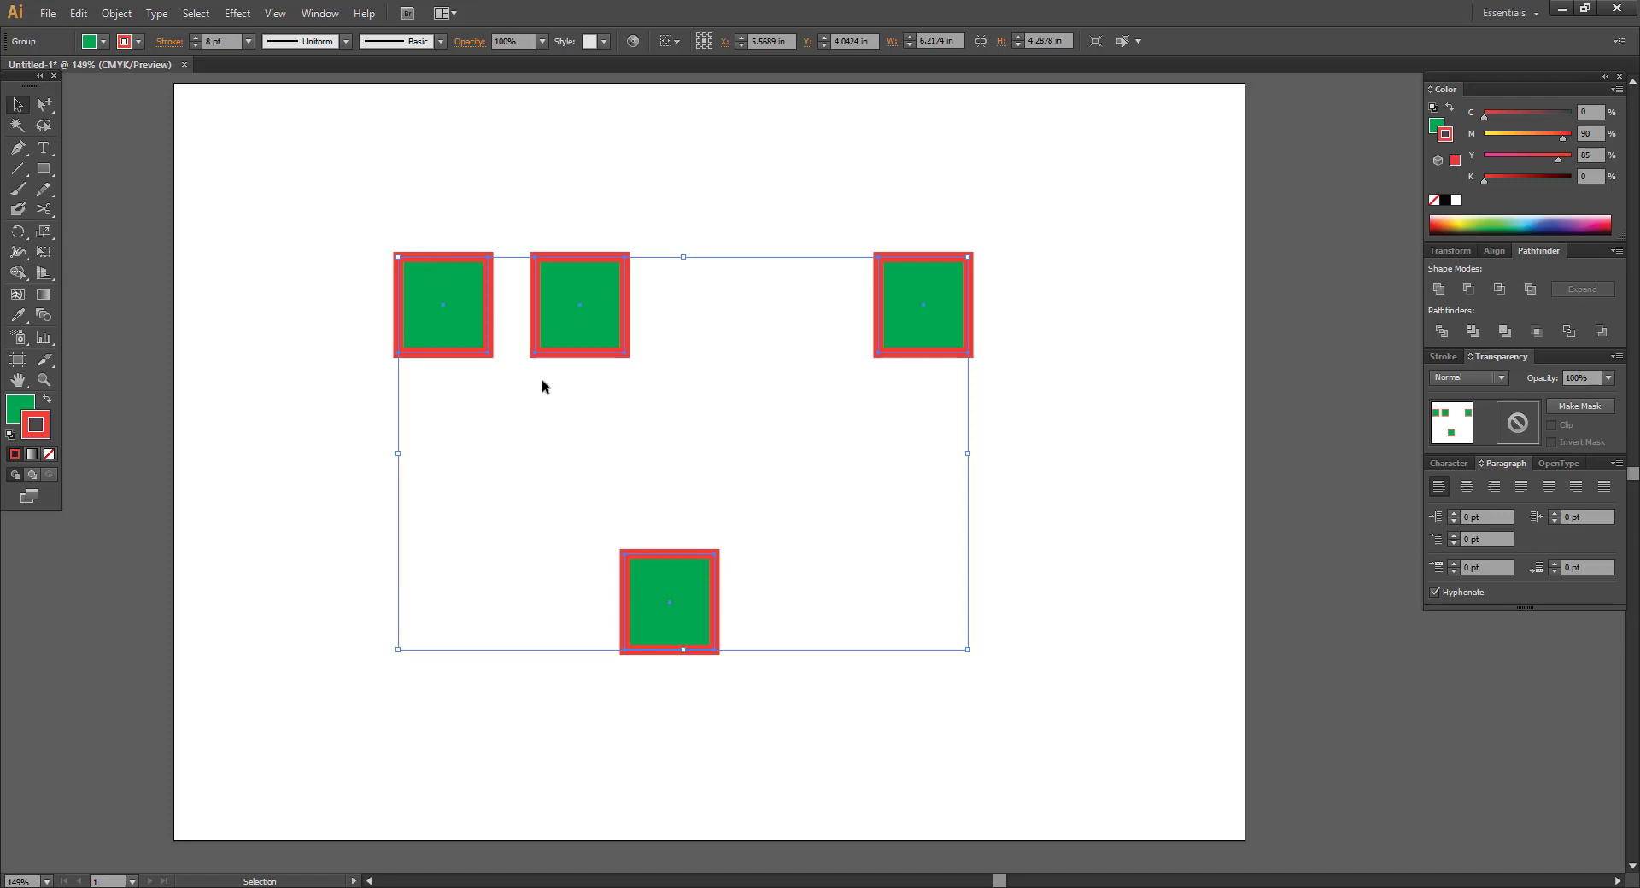
left_click(44, 104)
left_click(382, 173)
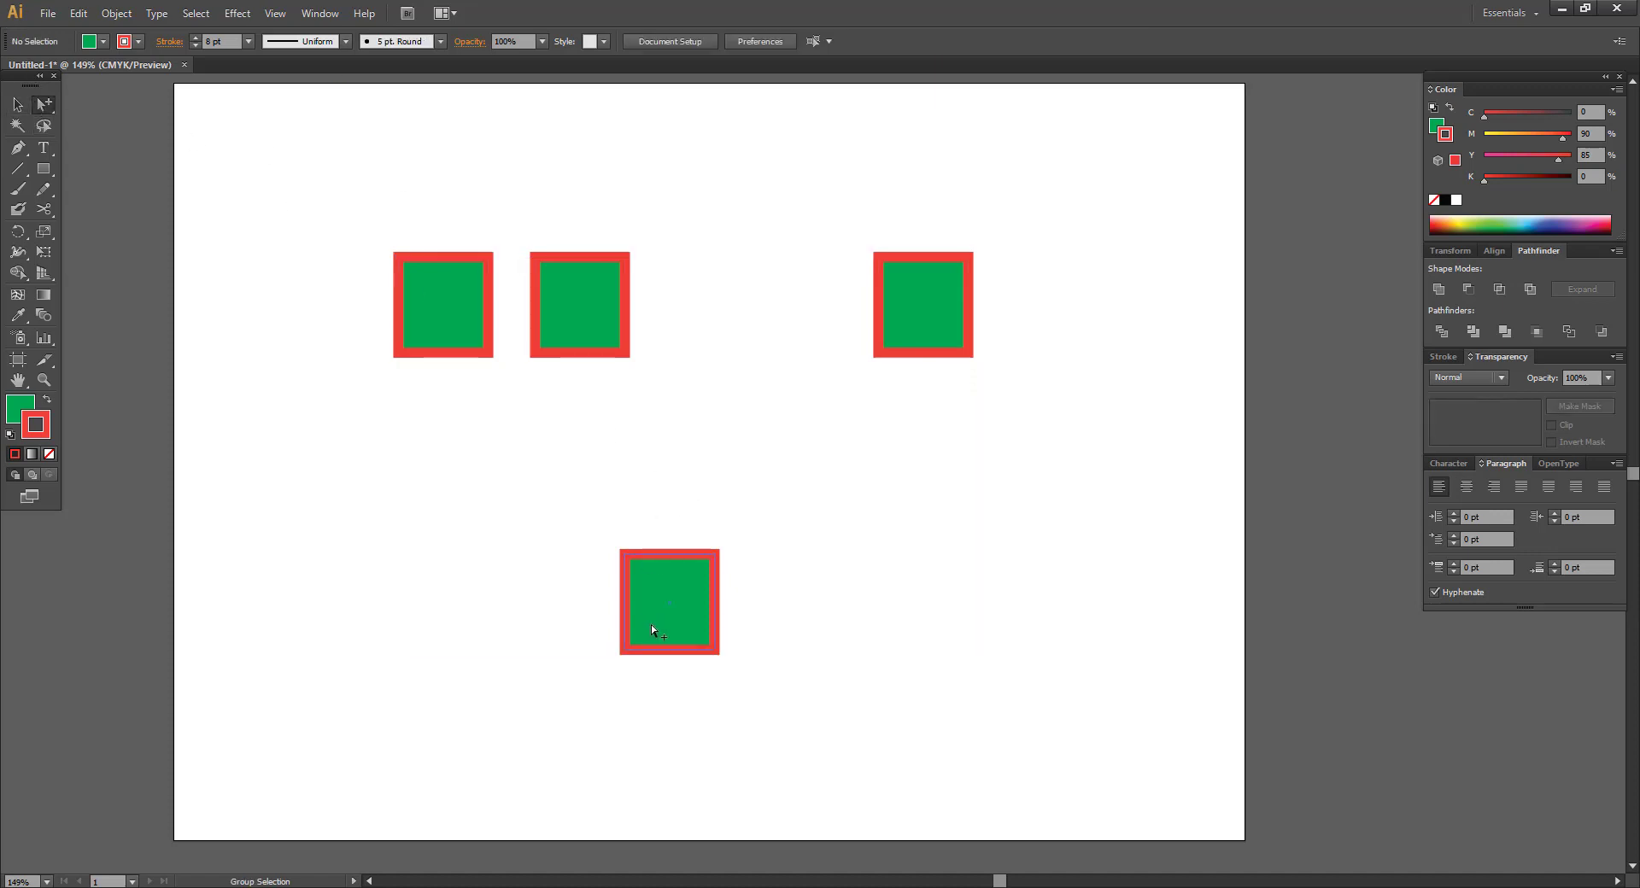
Drag the bottom square up into the gap so all four squares line up.
left_click_drag(651, 631, 728, 332)
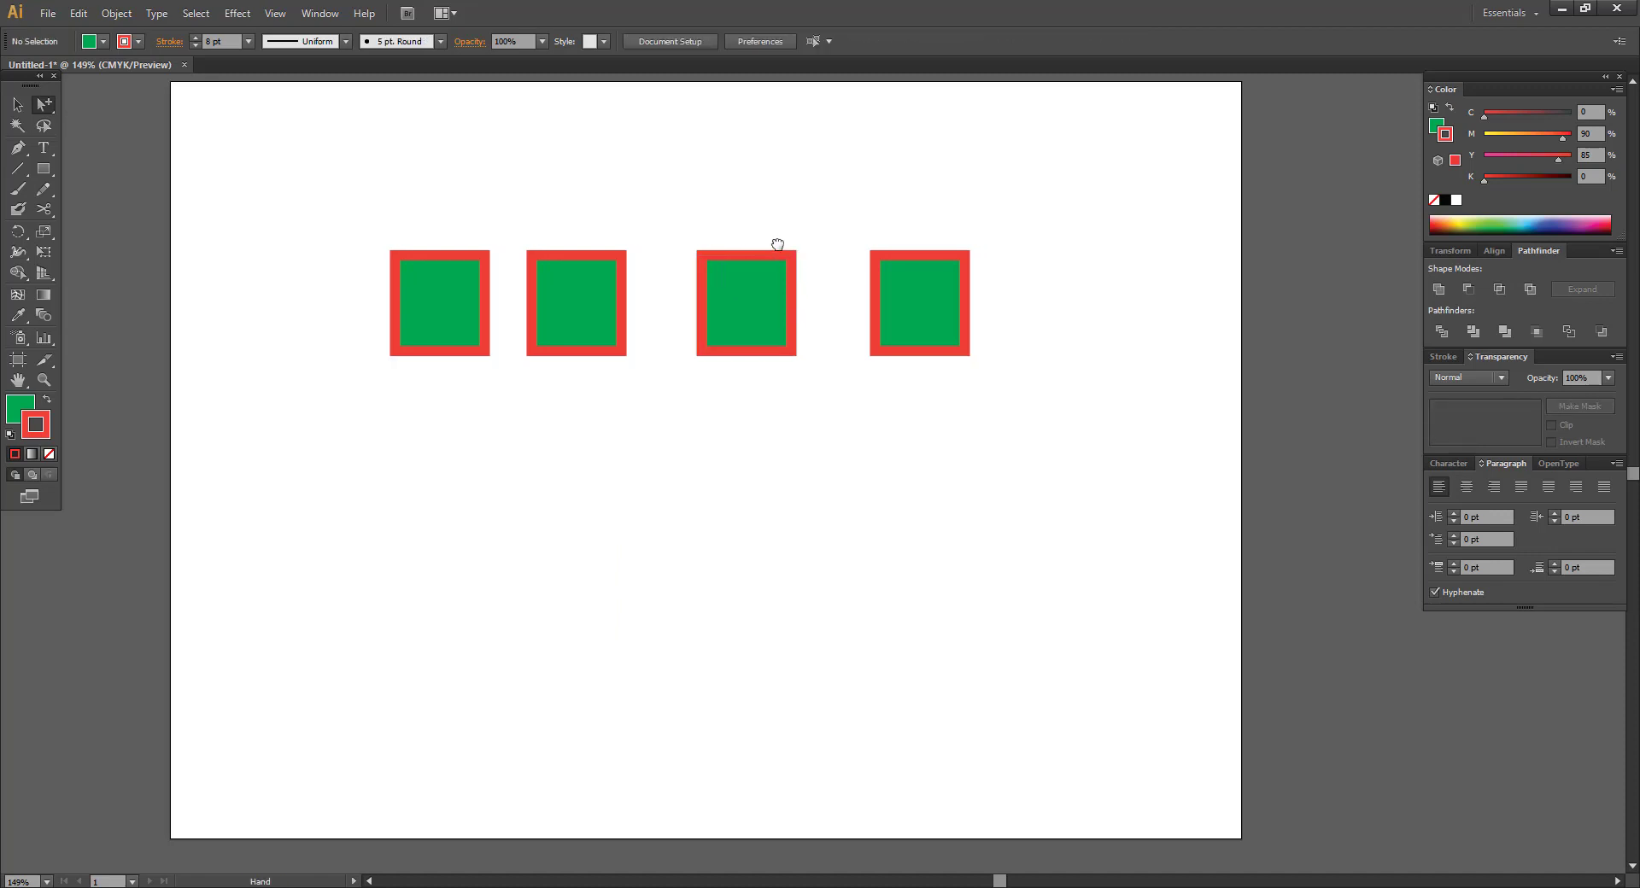
left_click_drag(777, 244, 753, 237)
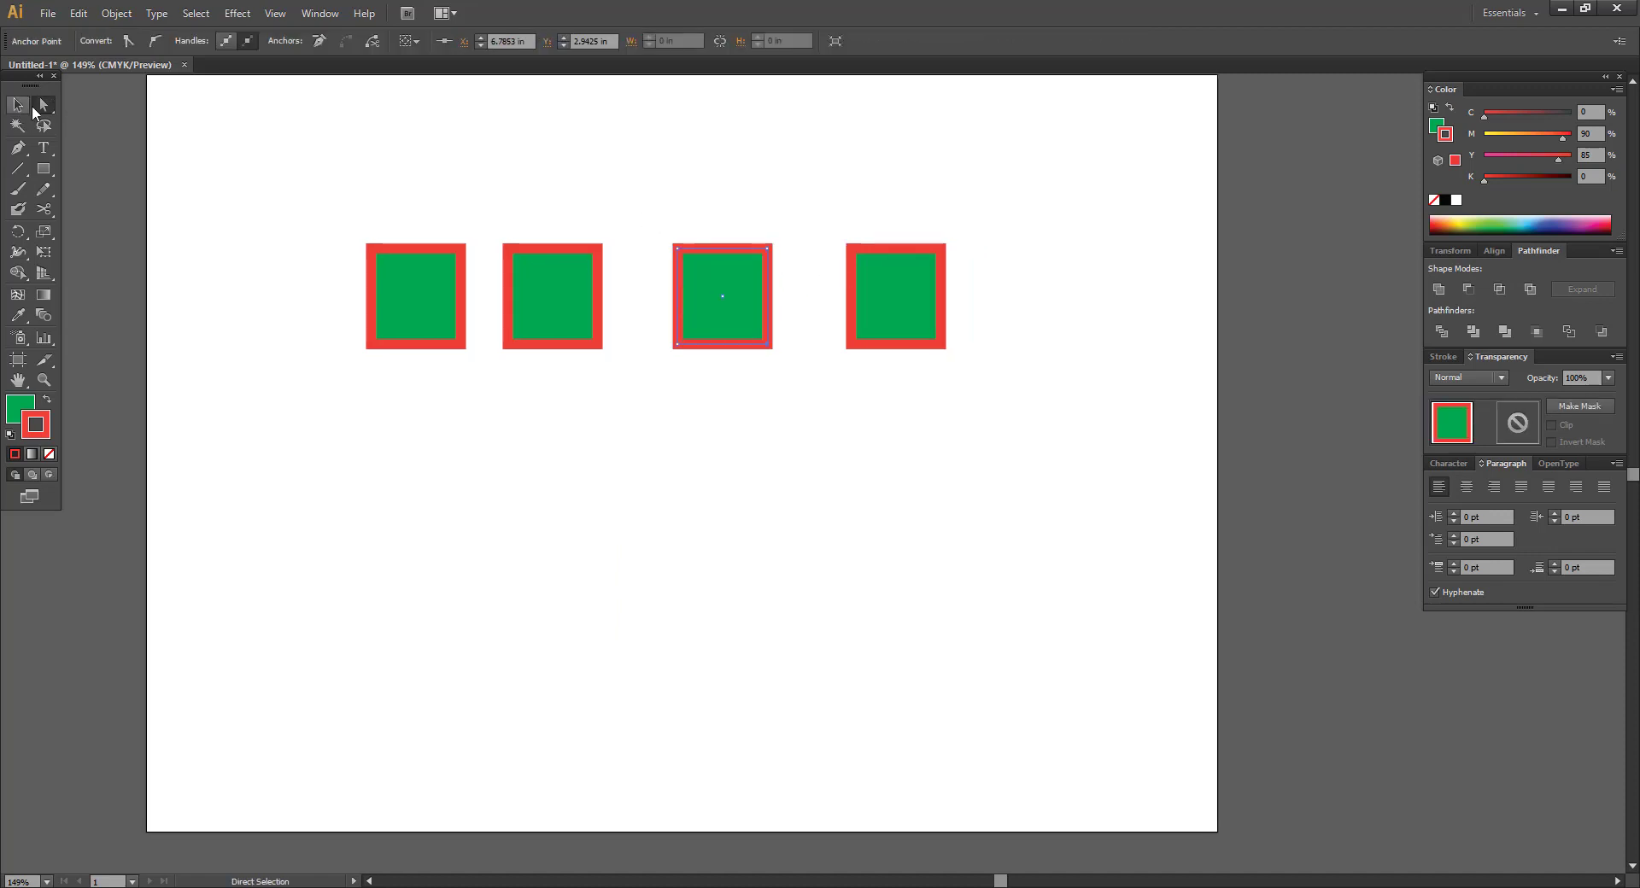
left_click_drag(41, 105, 173, 134)
left_click(840, 393)
left_click_drag(305, 194, 1127, 416)
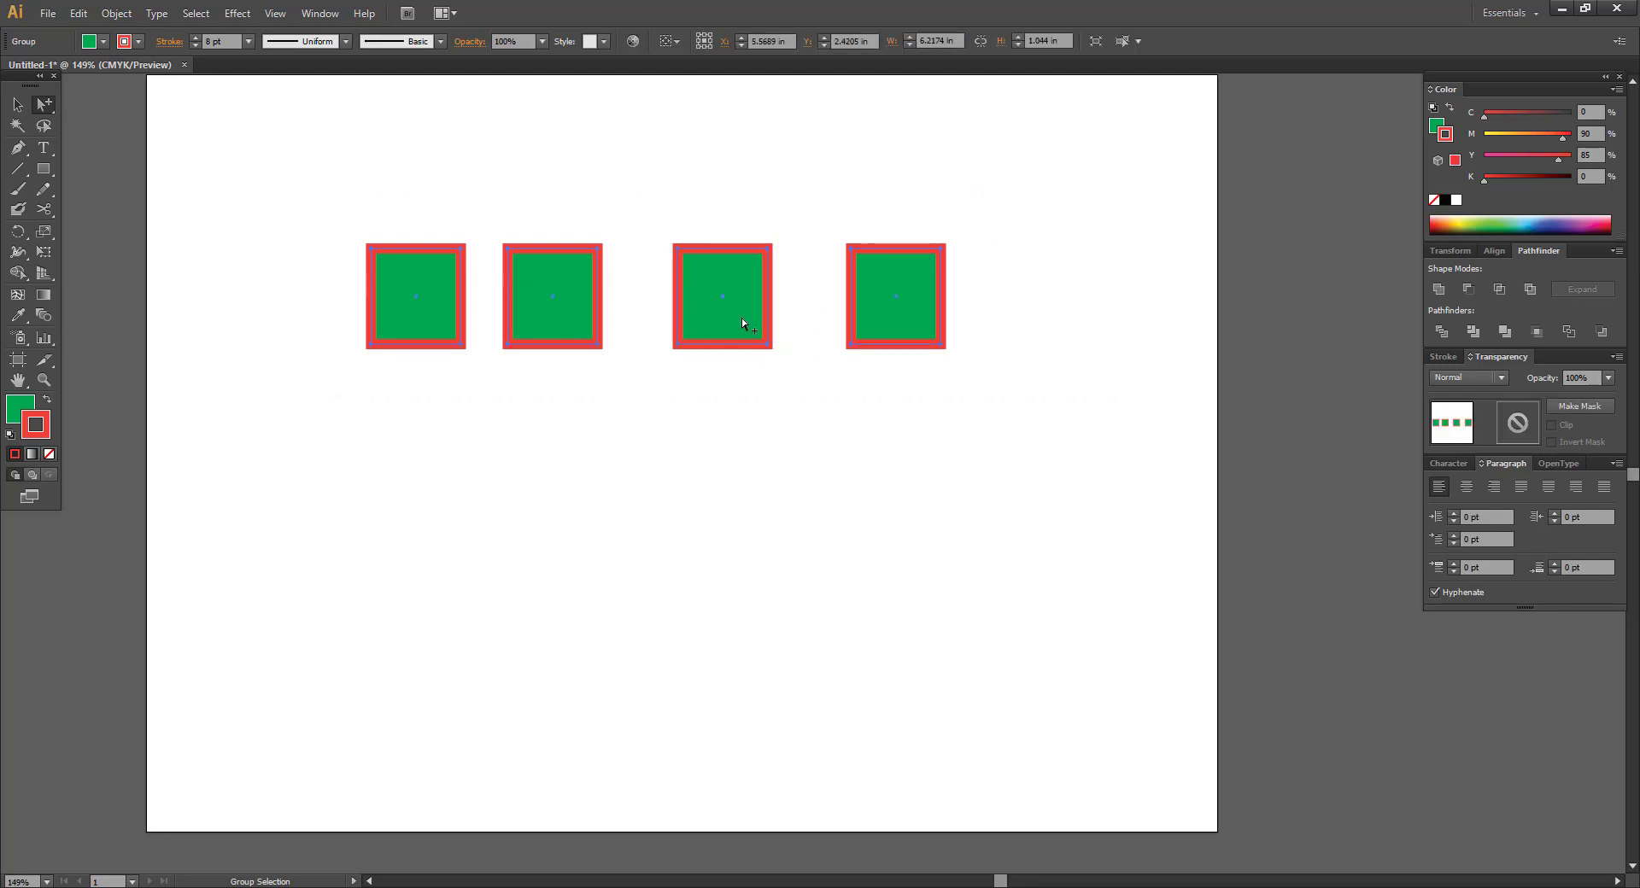
left_click(801, 233)
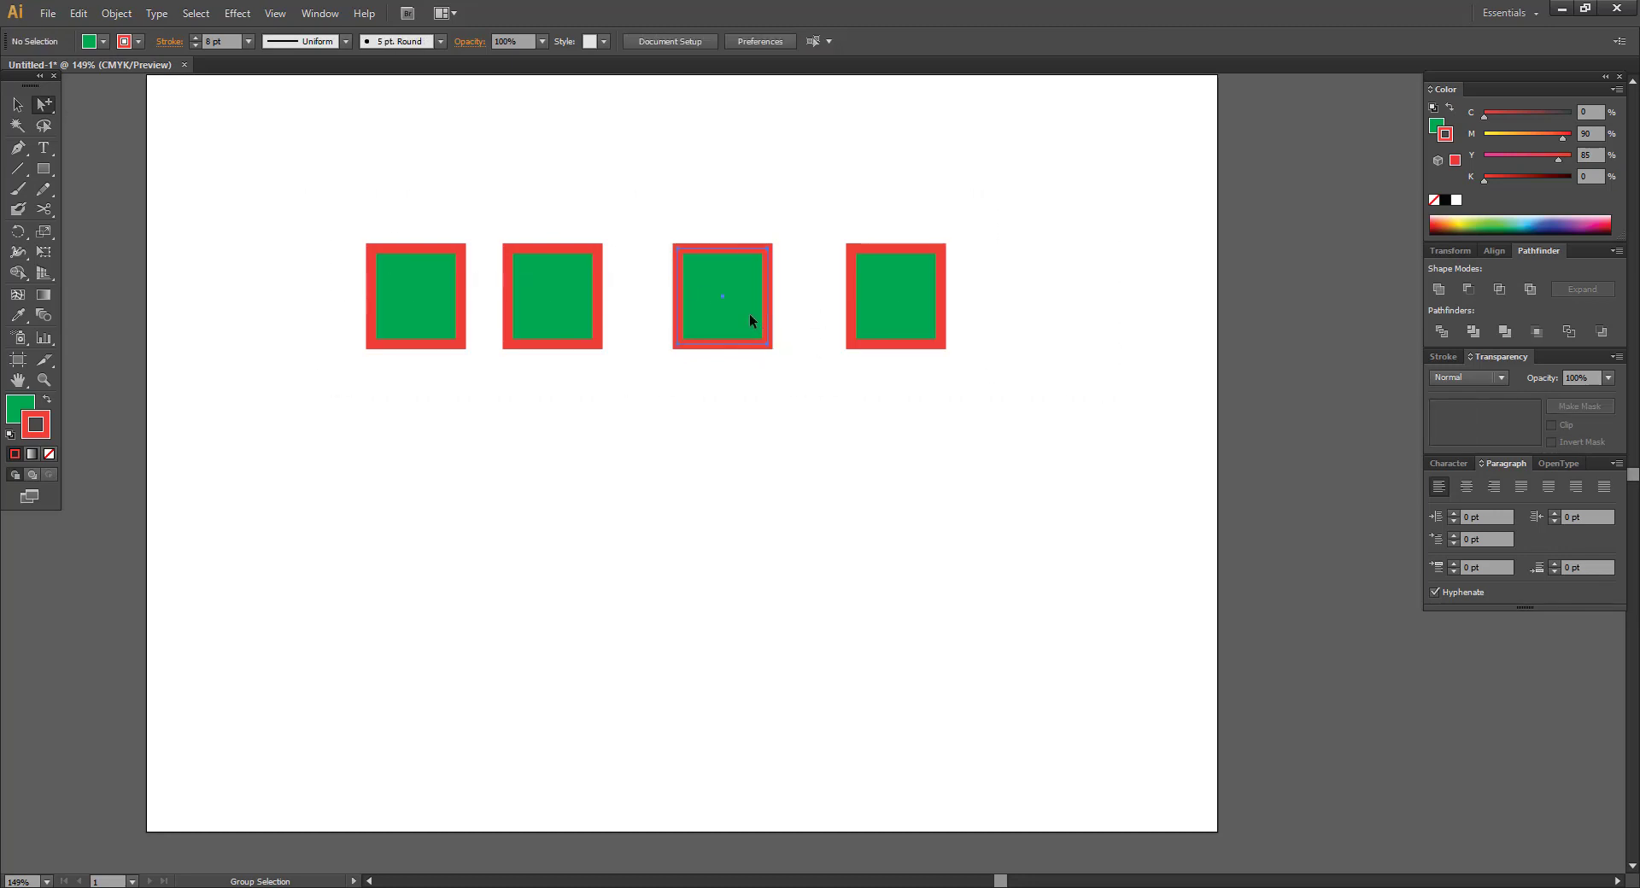
left_click_drag(750, 320, 756, 469)
key("ctrl+z")
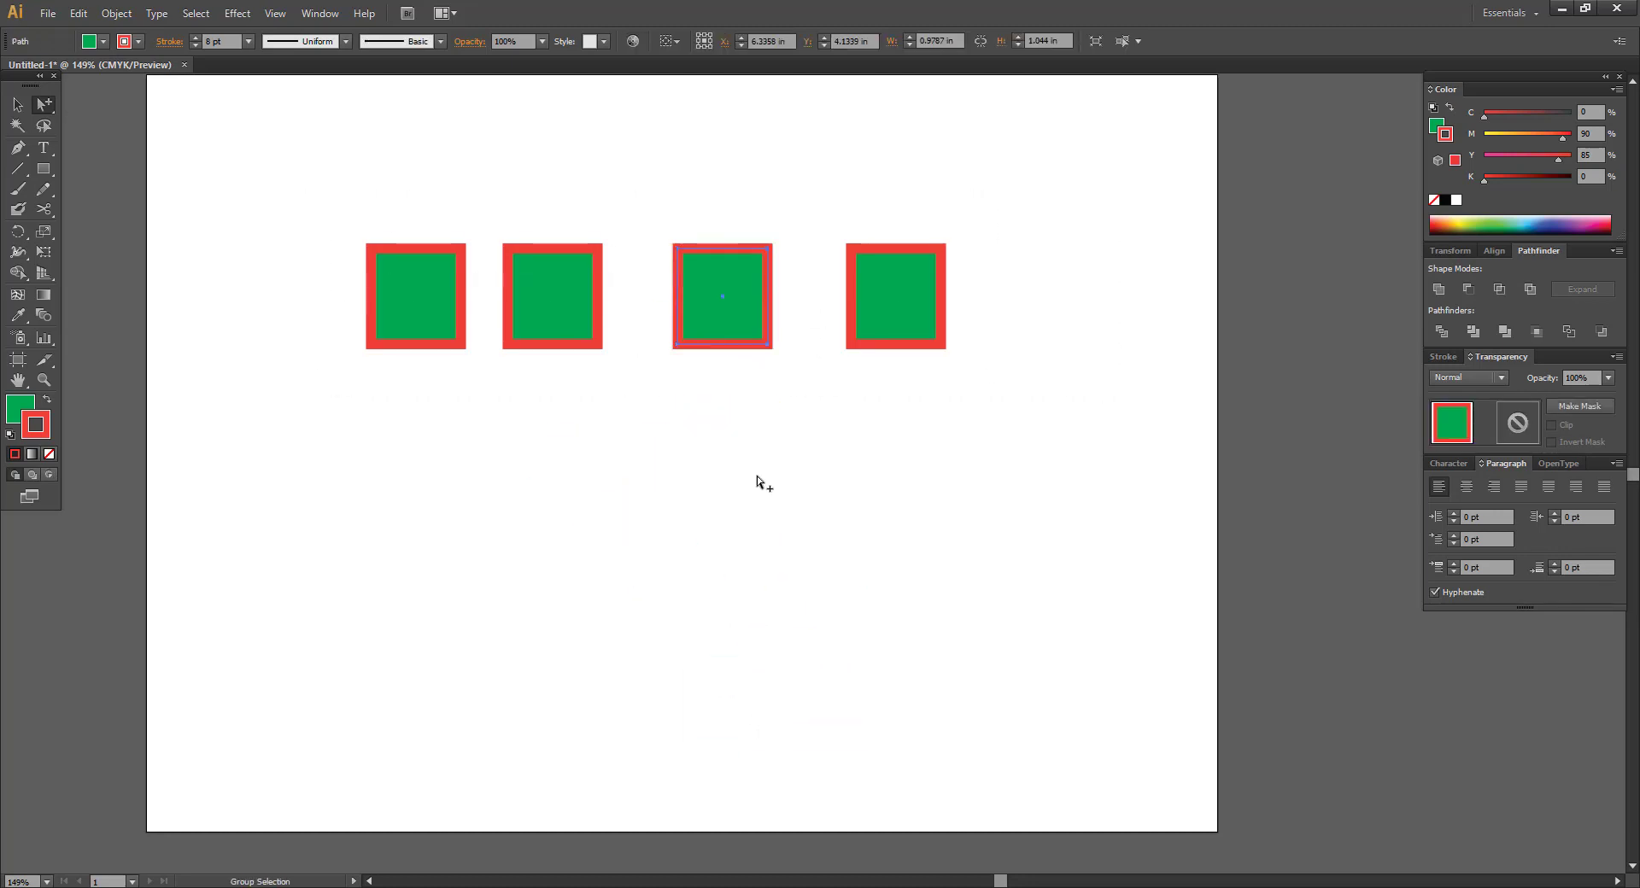
left_click(857, 507)
left_click_drag(855, 500, 878, 405)
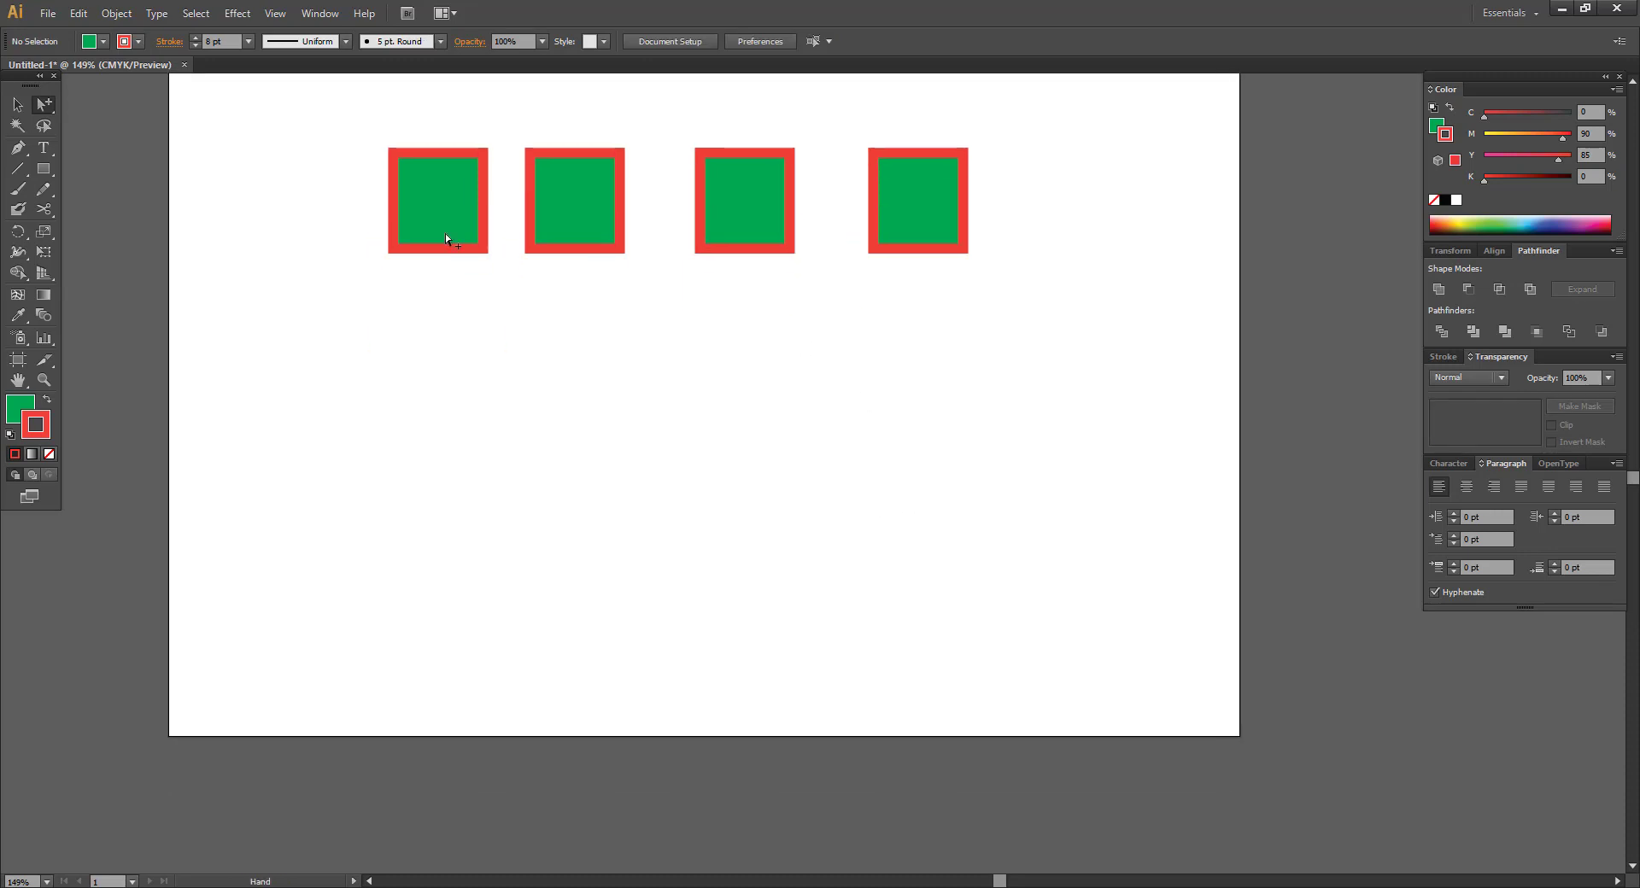
Type the channel-name title line below the row of squares.
left_click(57, 150)
left_click(692, 408)
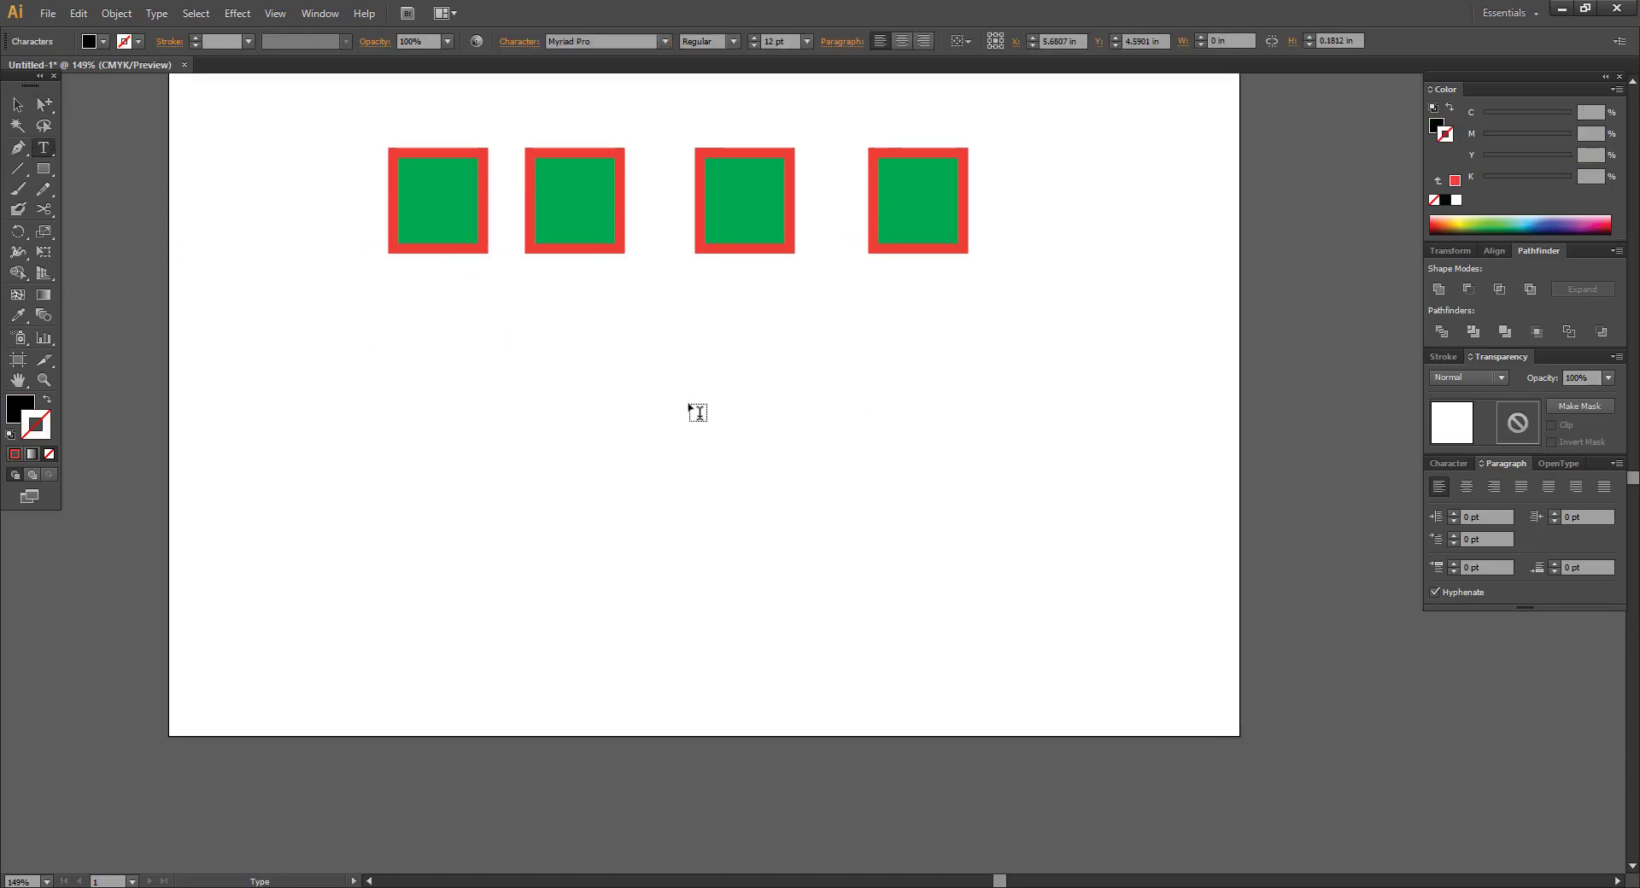
type("Learn with Biplob")
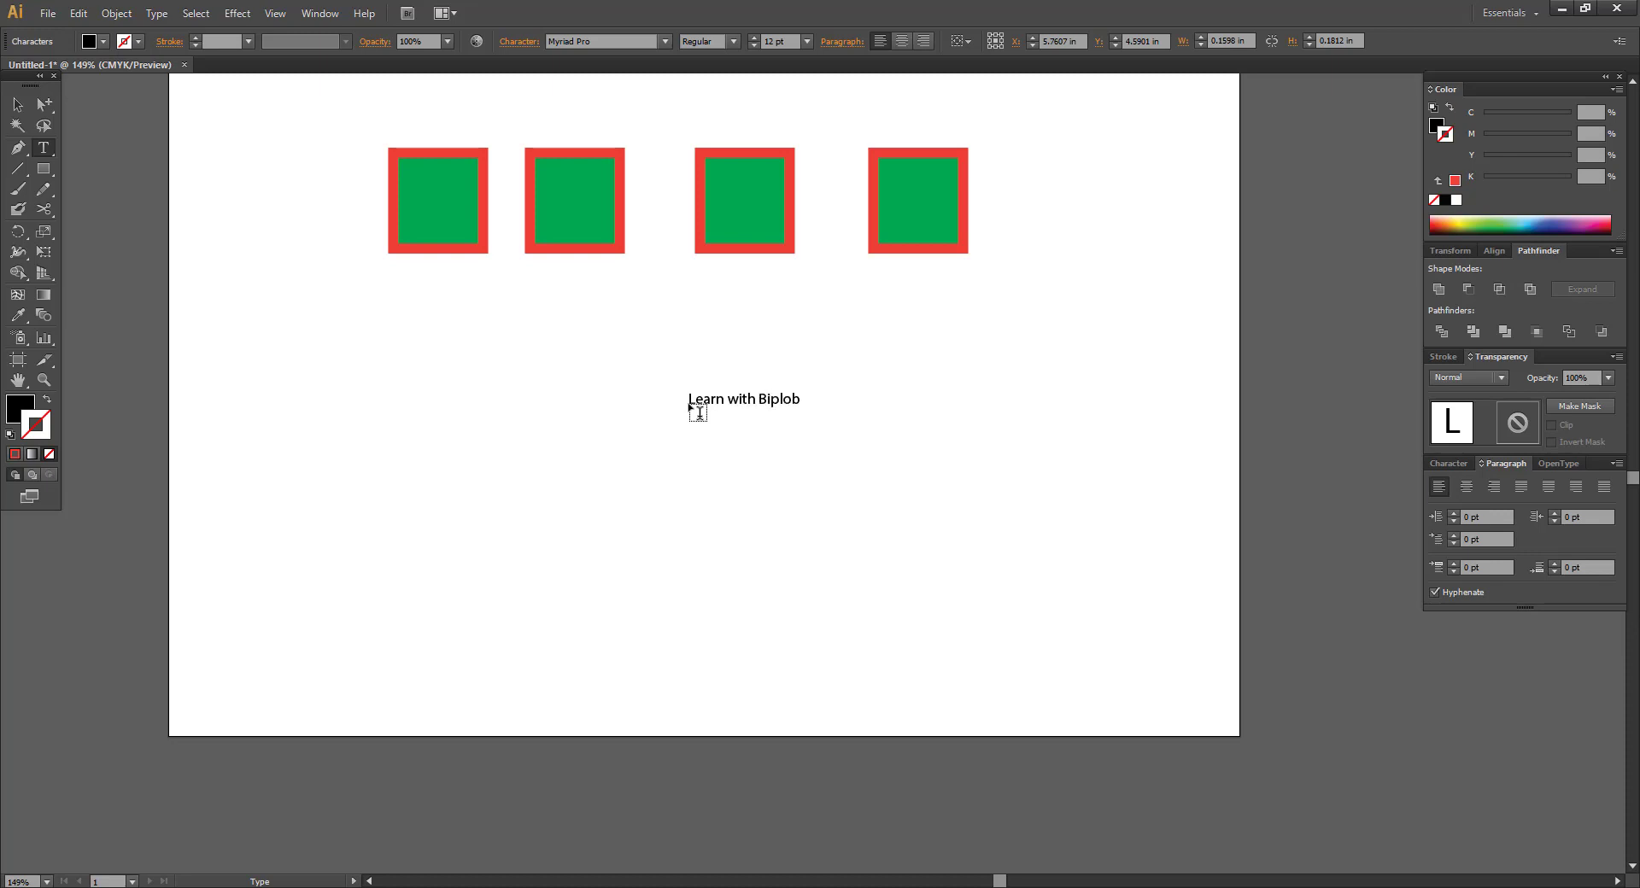
left_click(17, 105)
left_click(791, 454)
left_click_drag(791, 456, 878, 483)
left_click(727, 385)
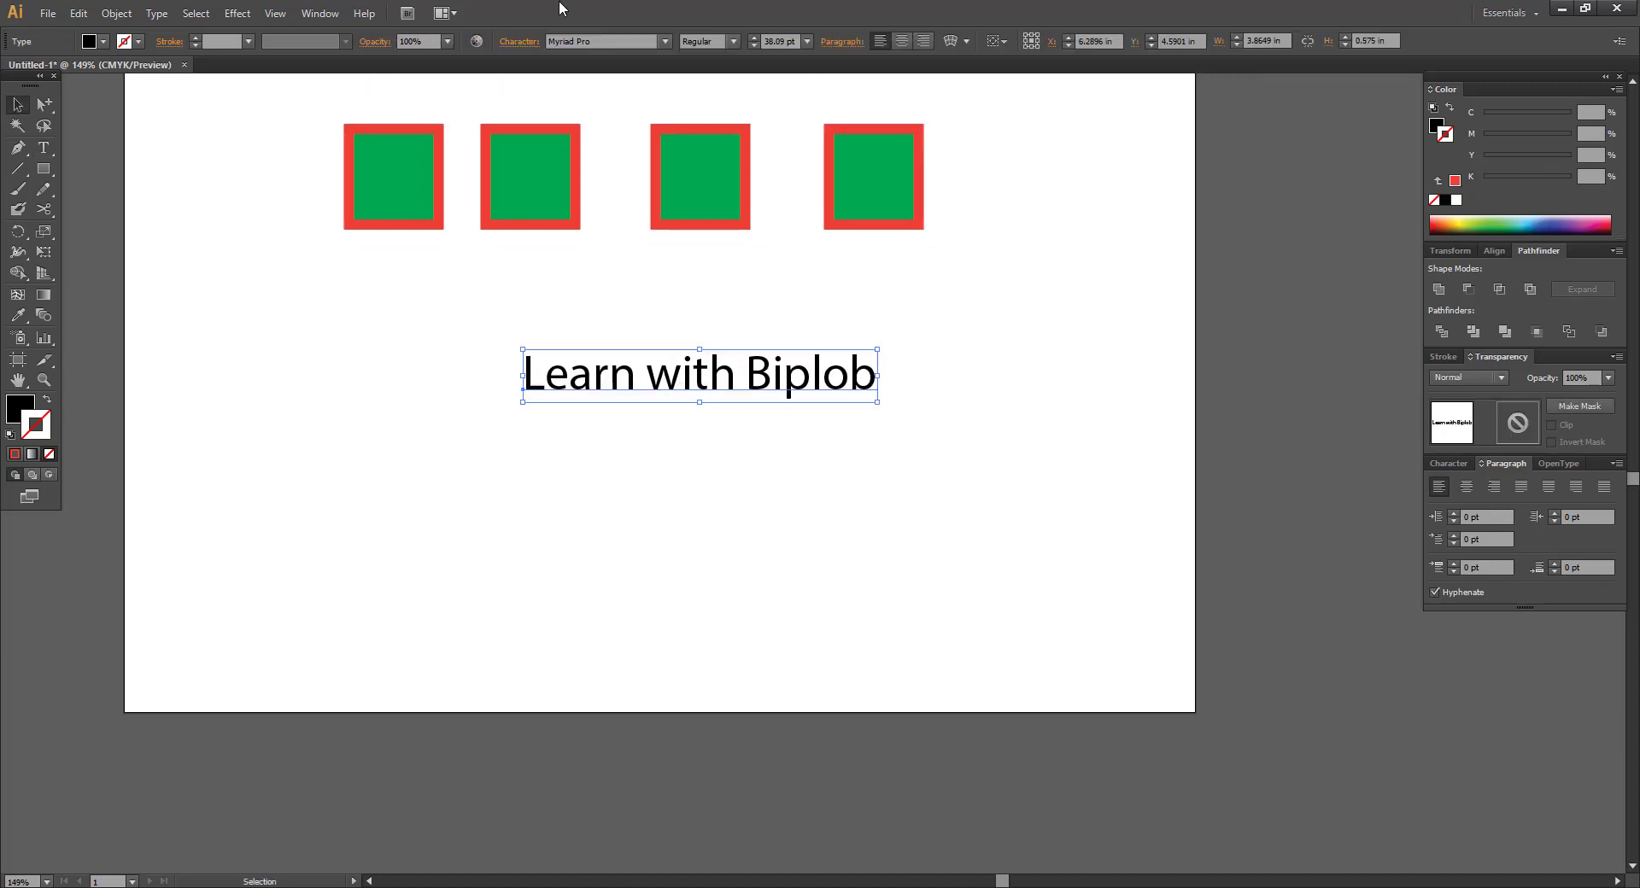
Set the title line's font to Rockwell Bold, after briefly trying Poplar Std Black.
left_click(665, 42)
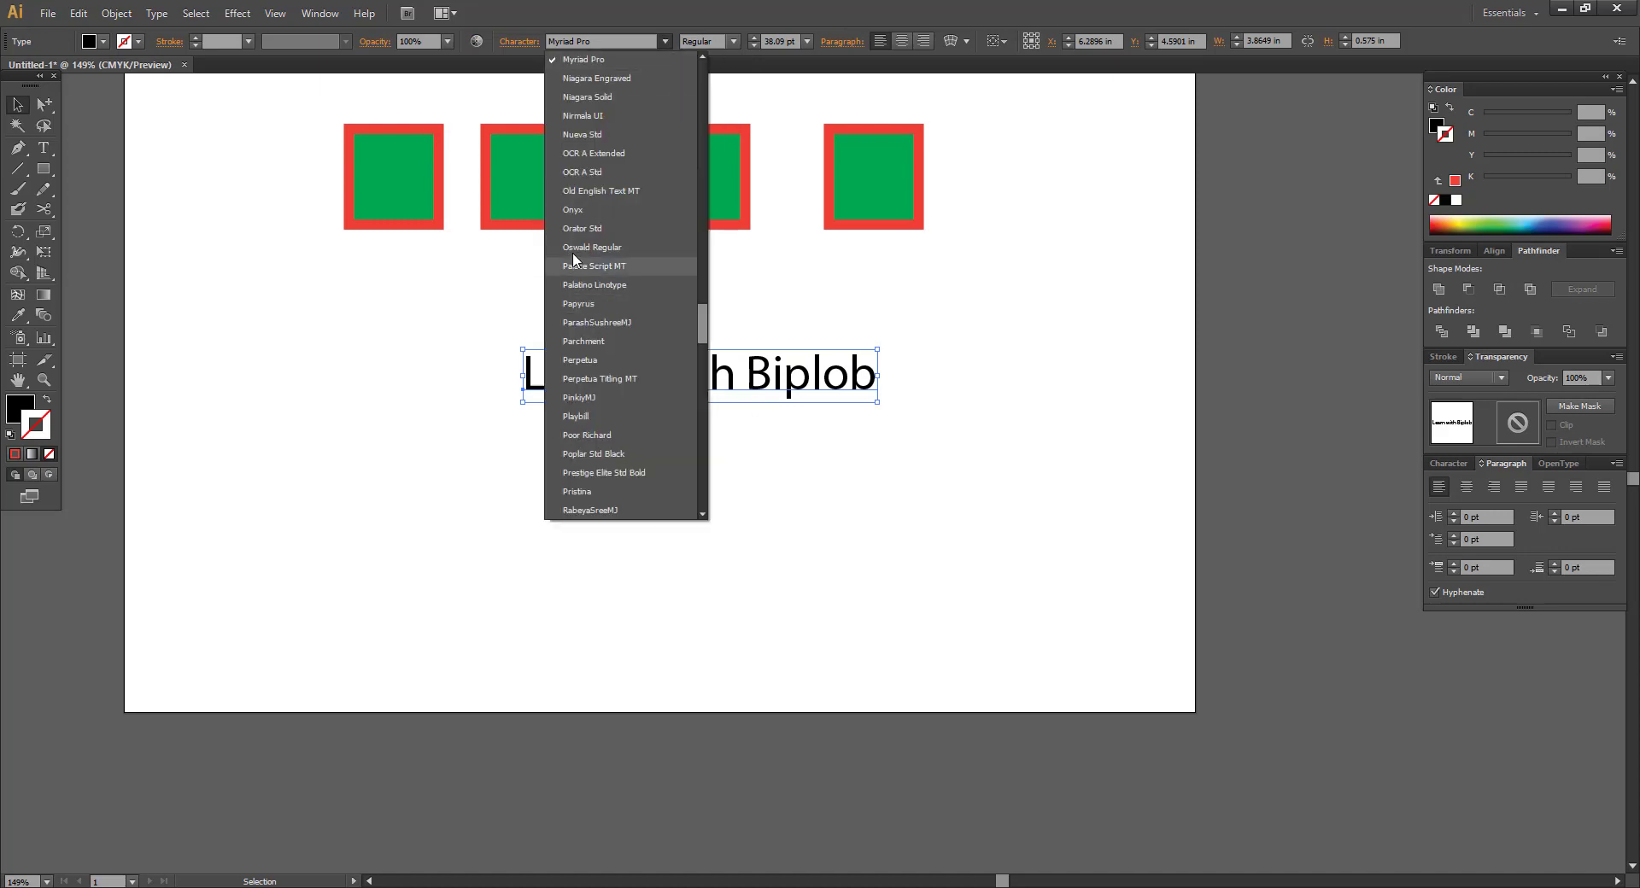
left_click(598, 453)
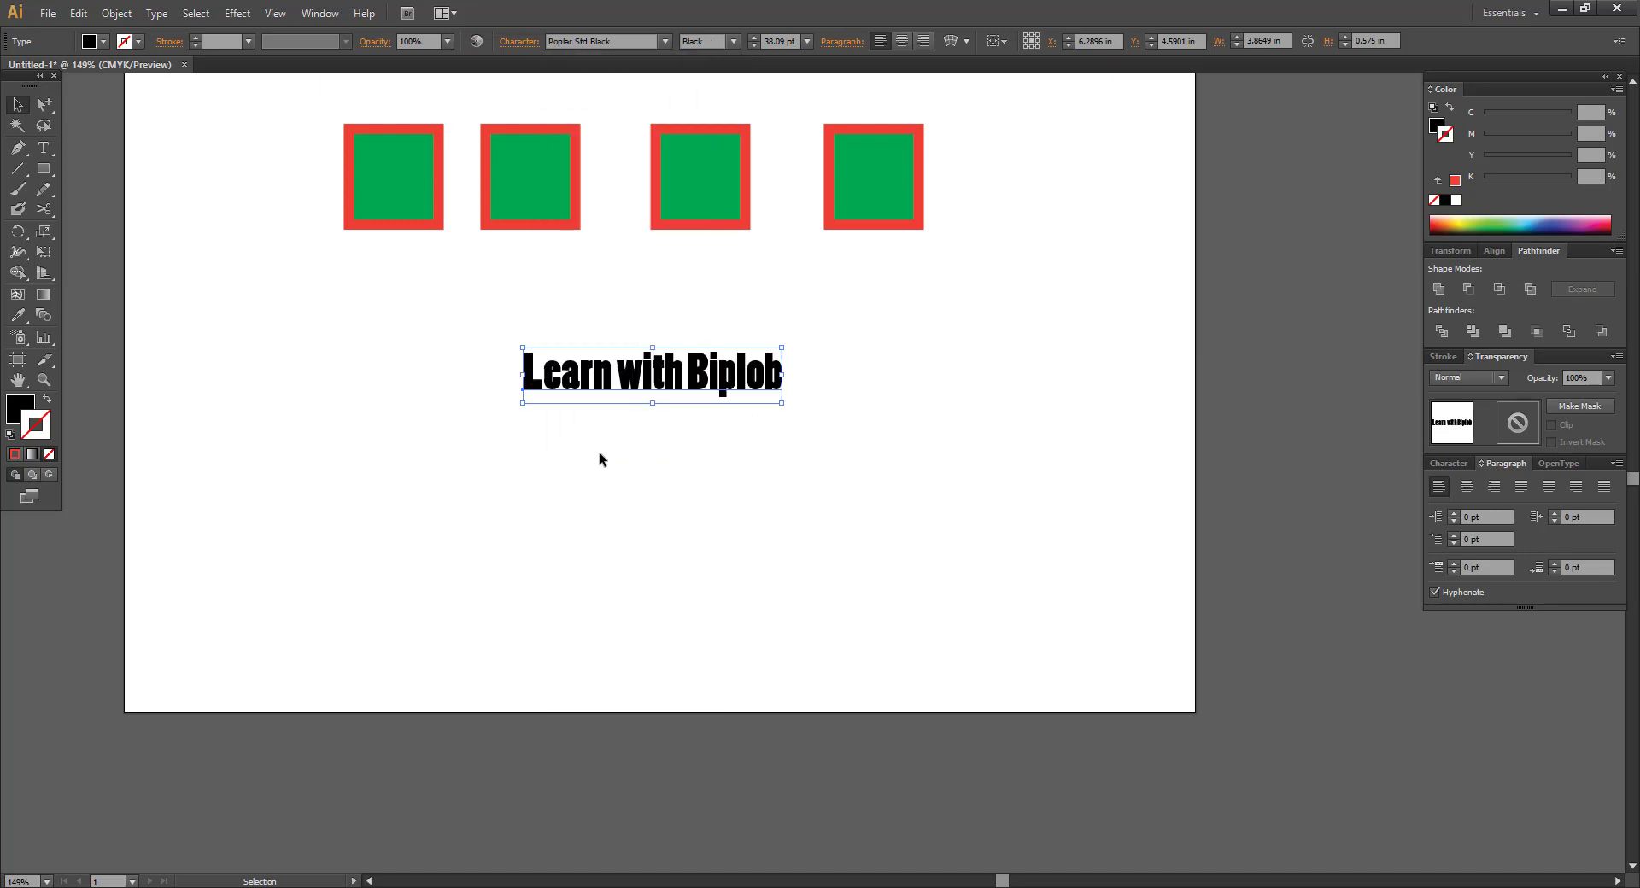
left_click(666, 42)
left_click(617, 238)
left_click_drag(549, 330, 817, 497)
left_click(866, 484)
left_click_drag(714, 486, 903, 495)
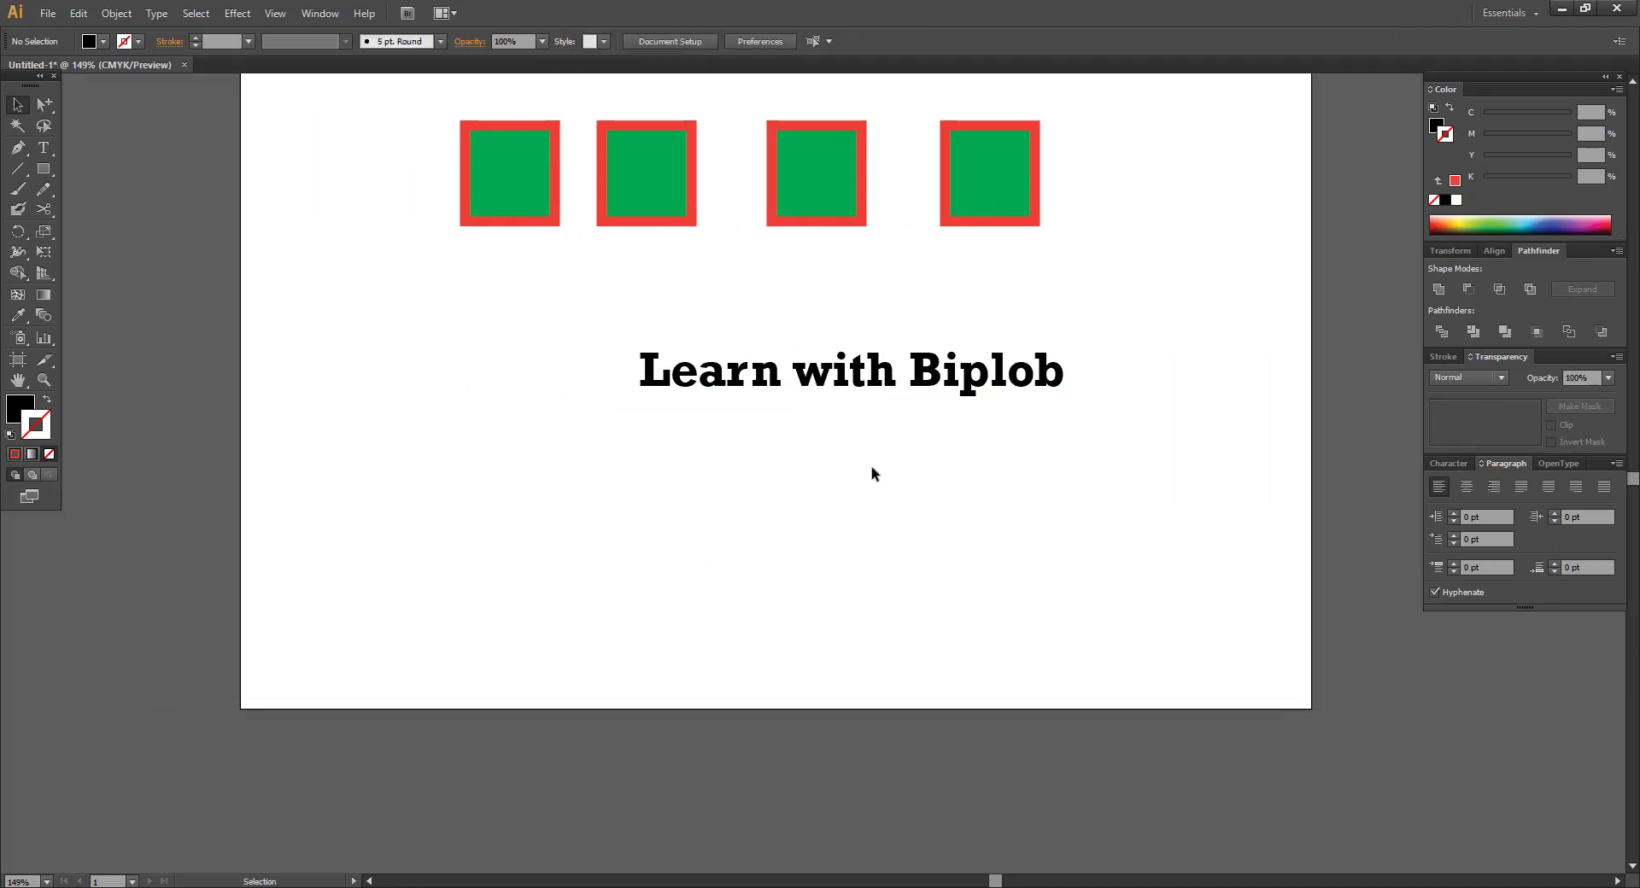
left_click(860, 383)
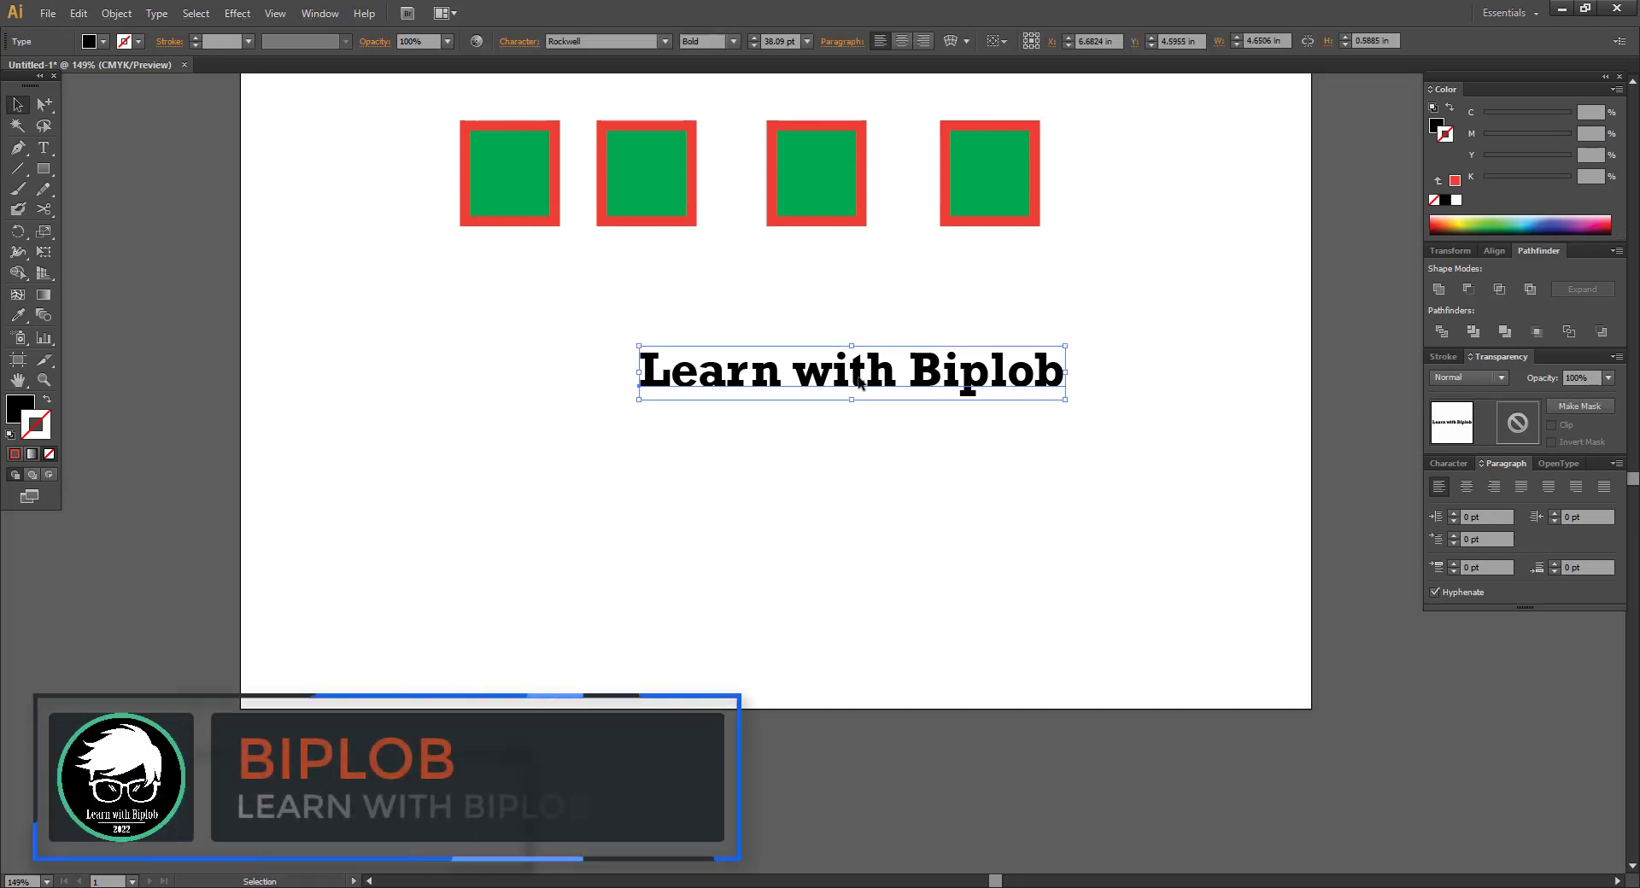
Zoom in and Alt-drag a copy of the title line just below the original.
key("ctrl")
left_click_drag(595, 318, 970, 453)
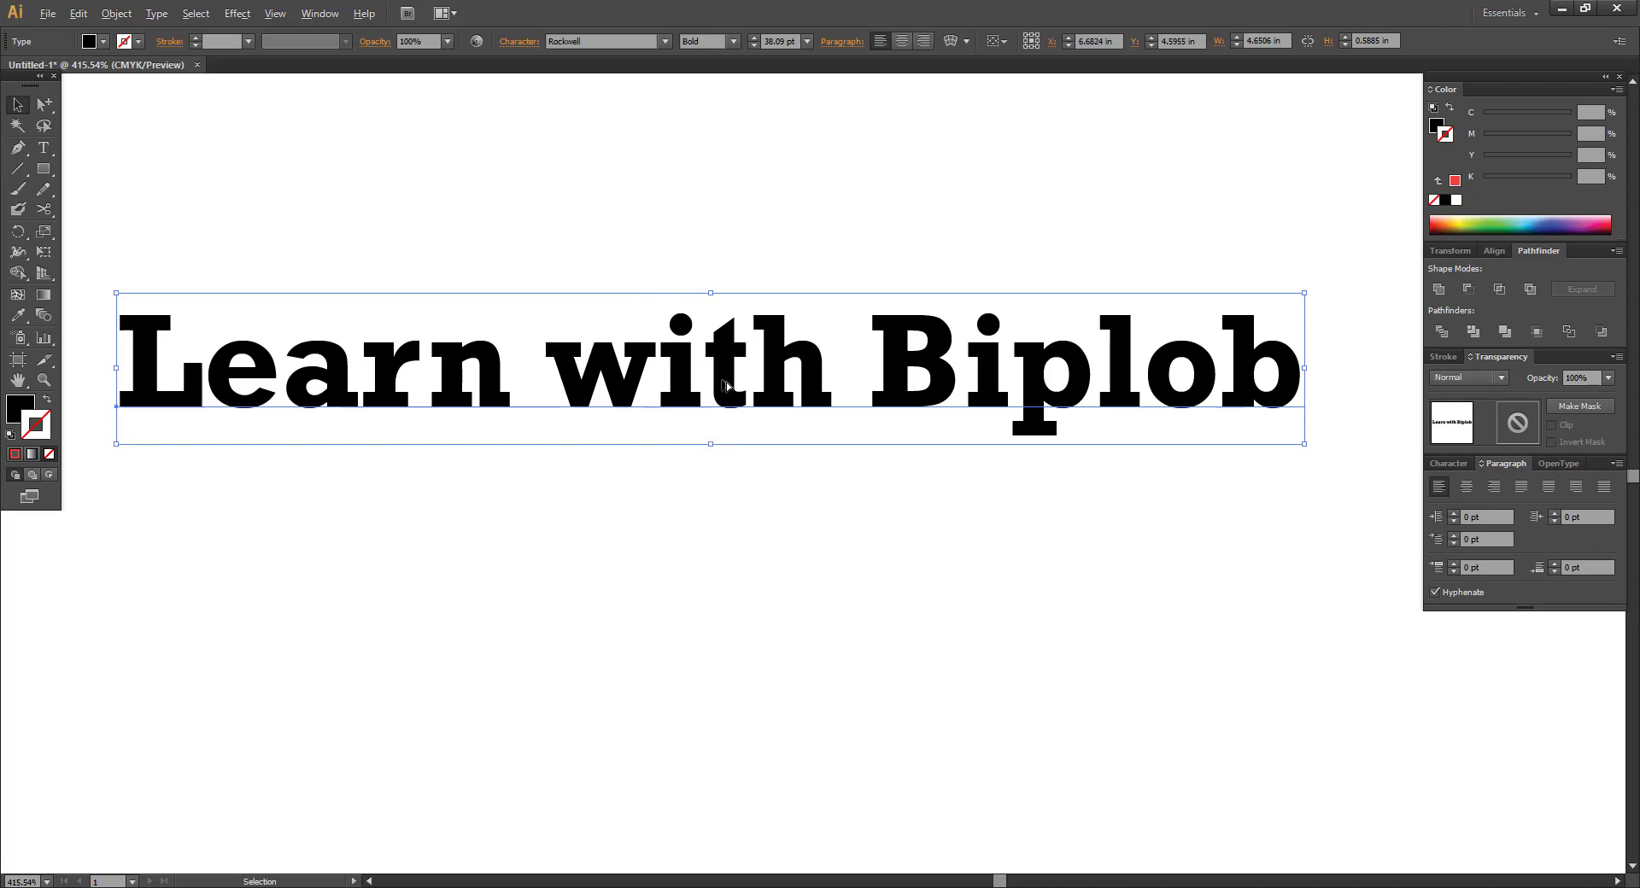
left_click_drag(726, 381, 745, 575)
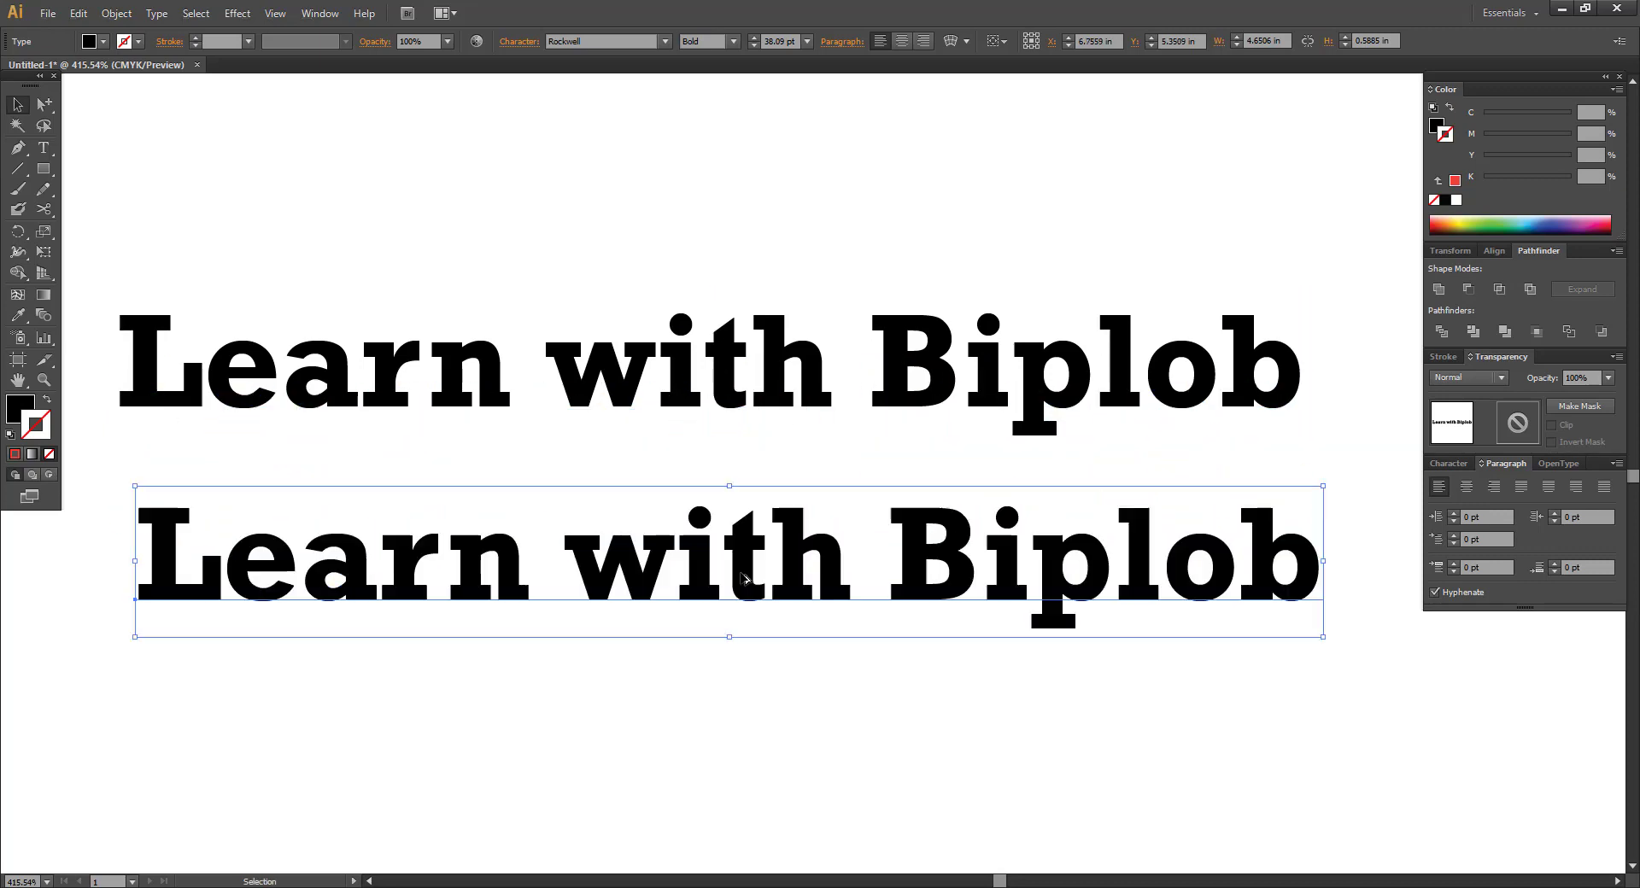
key("ctrl+z")
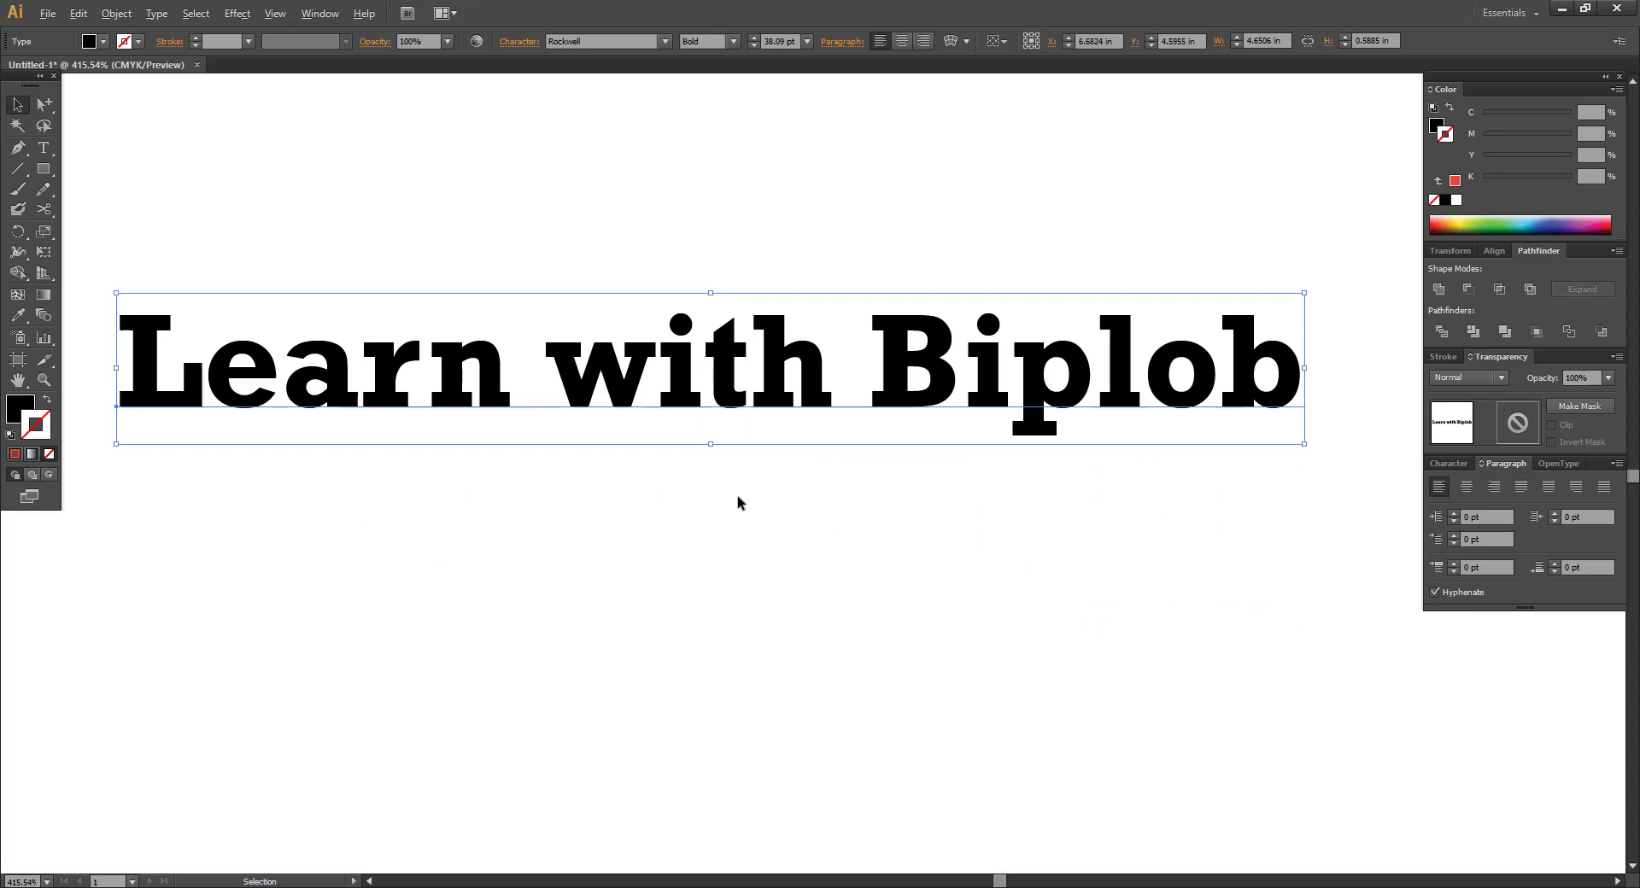
left_click(724, 384, "shift")
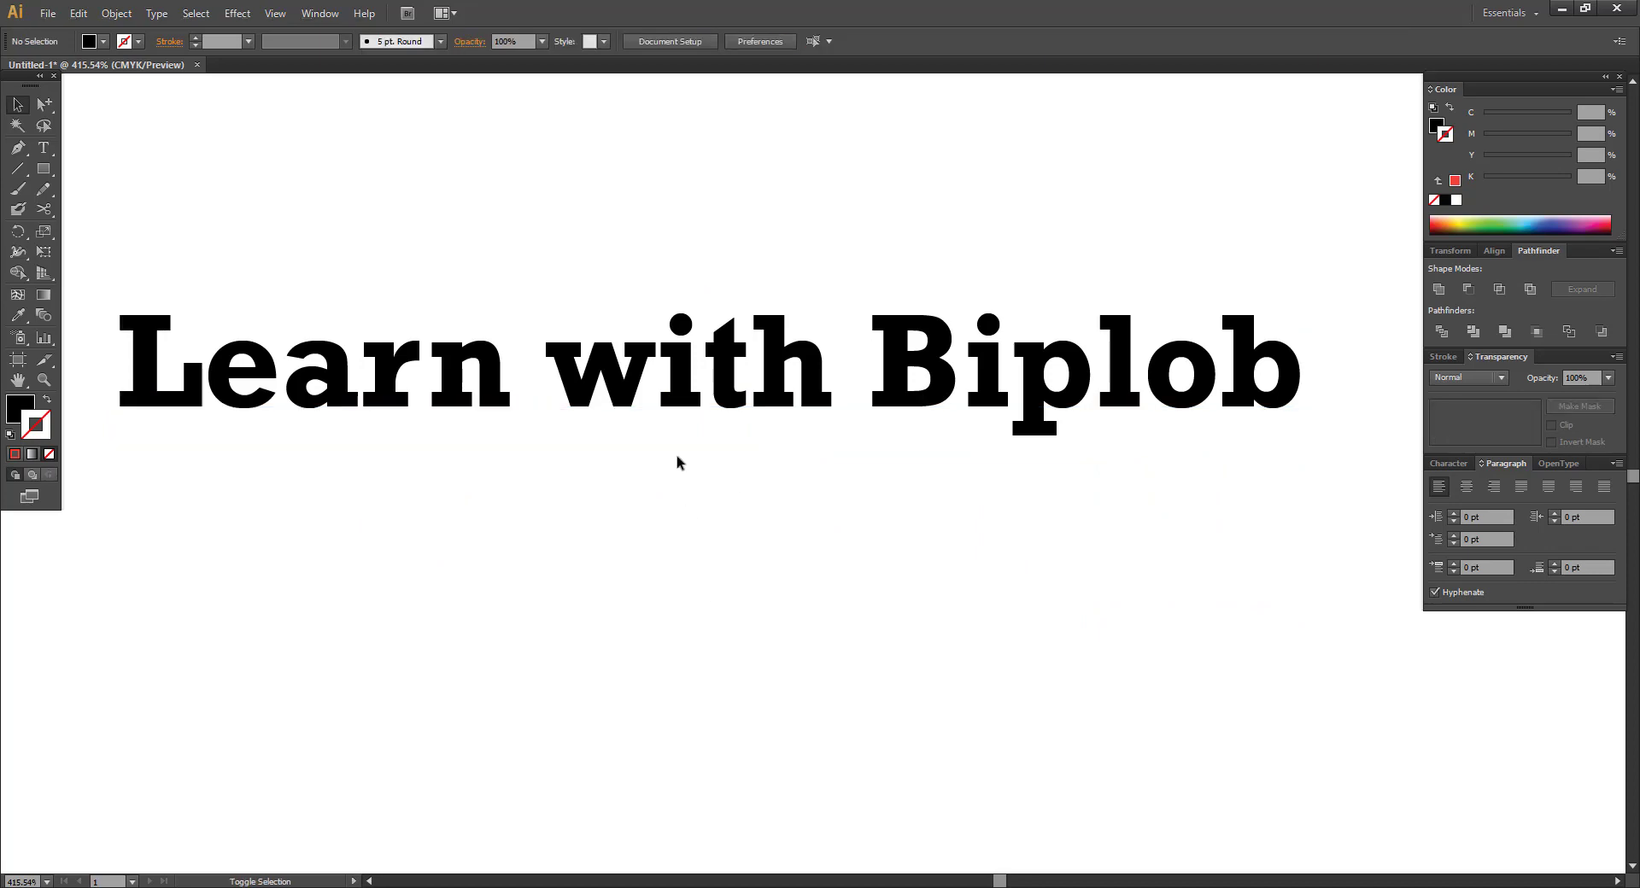
left_click_drag(683, 393, 715, 612)
left_click(791, 490)
left_click_drag(791, 490, 630, 523)
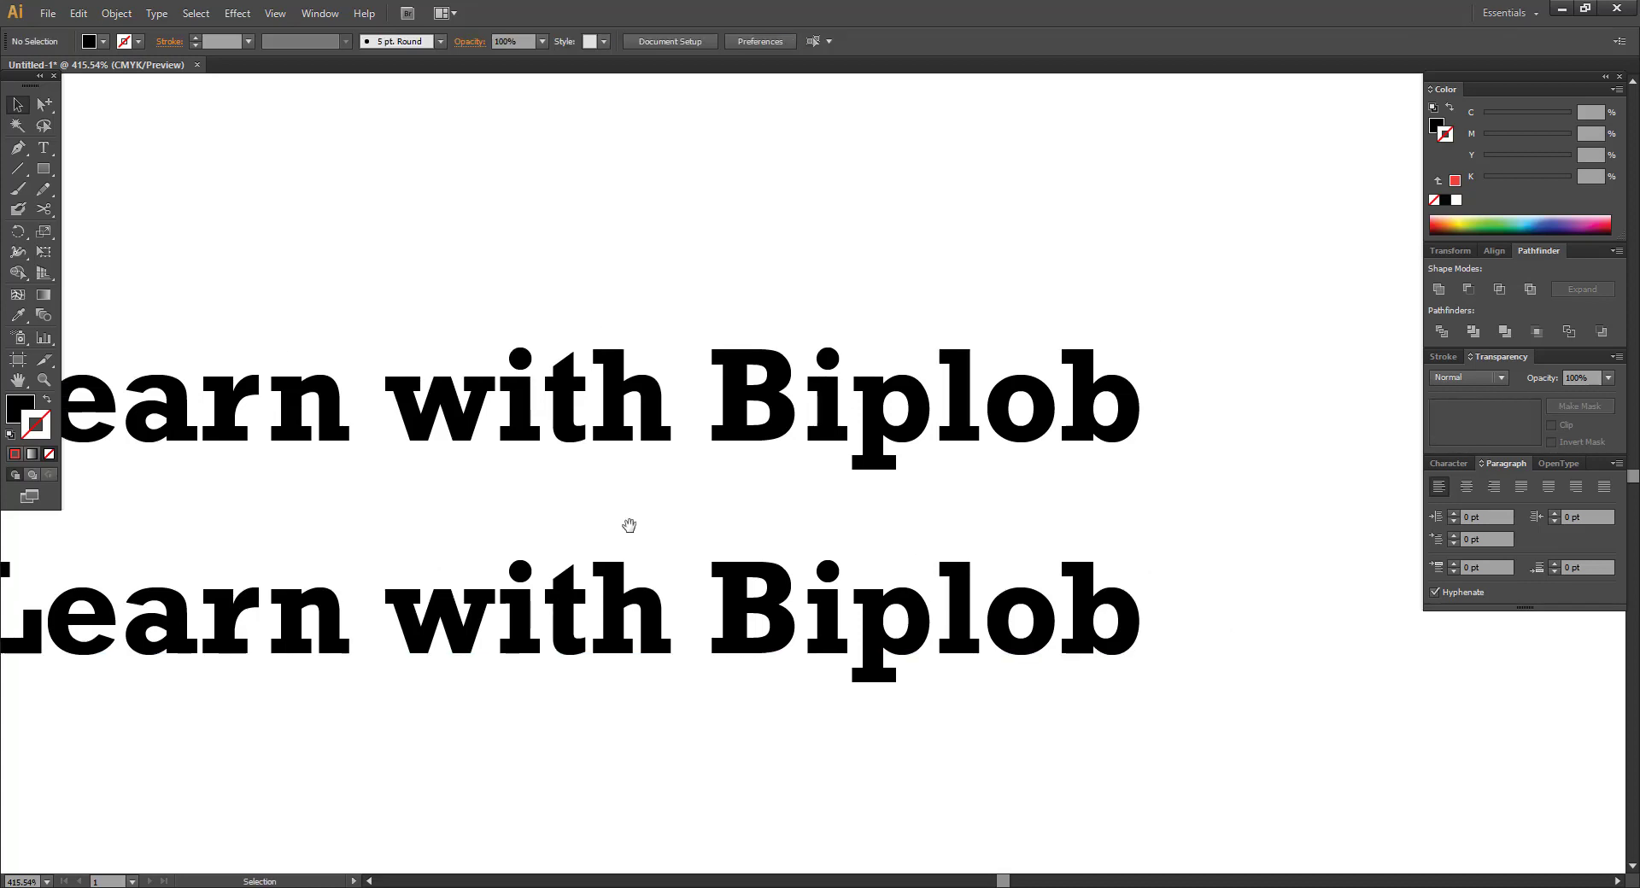
key("ctrl+minus")
key("ctrl+minus")
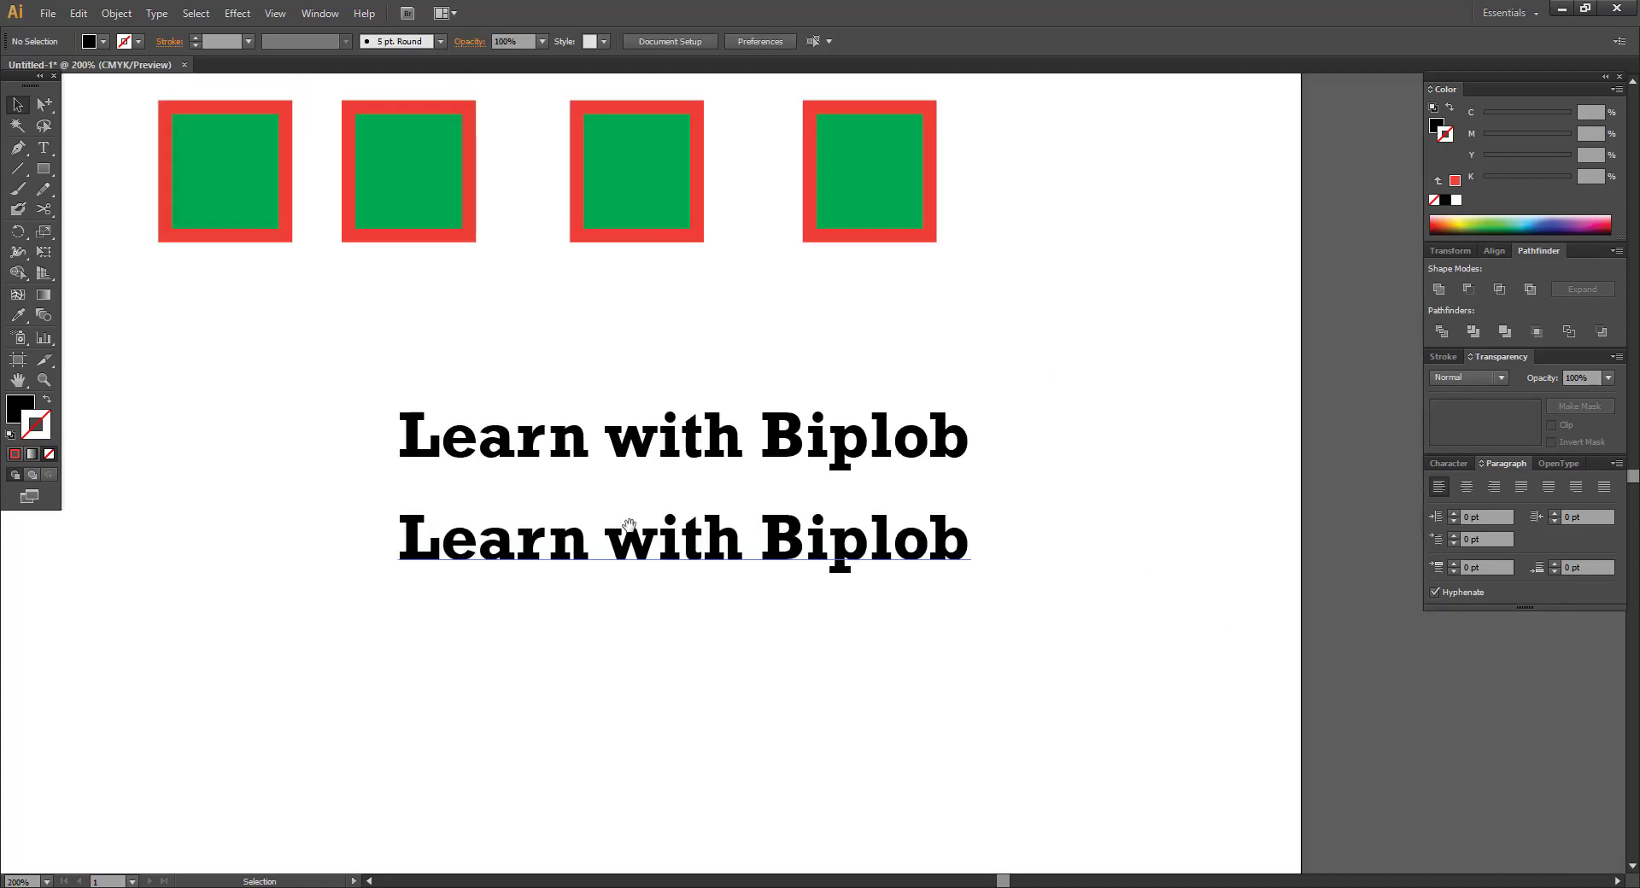
left_click_drag(780, 532, 516, 540)
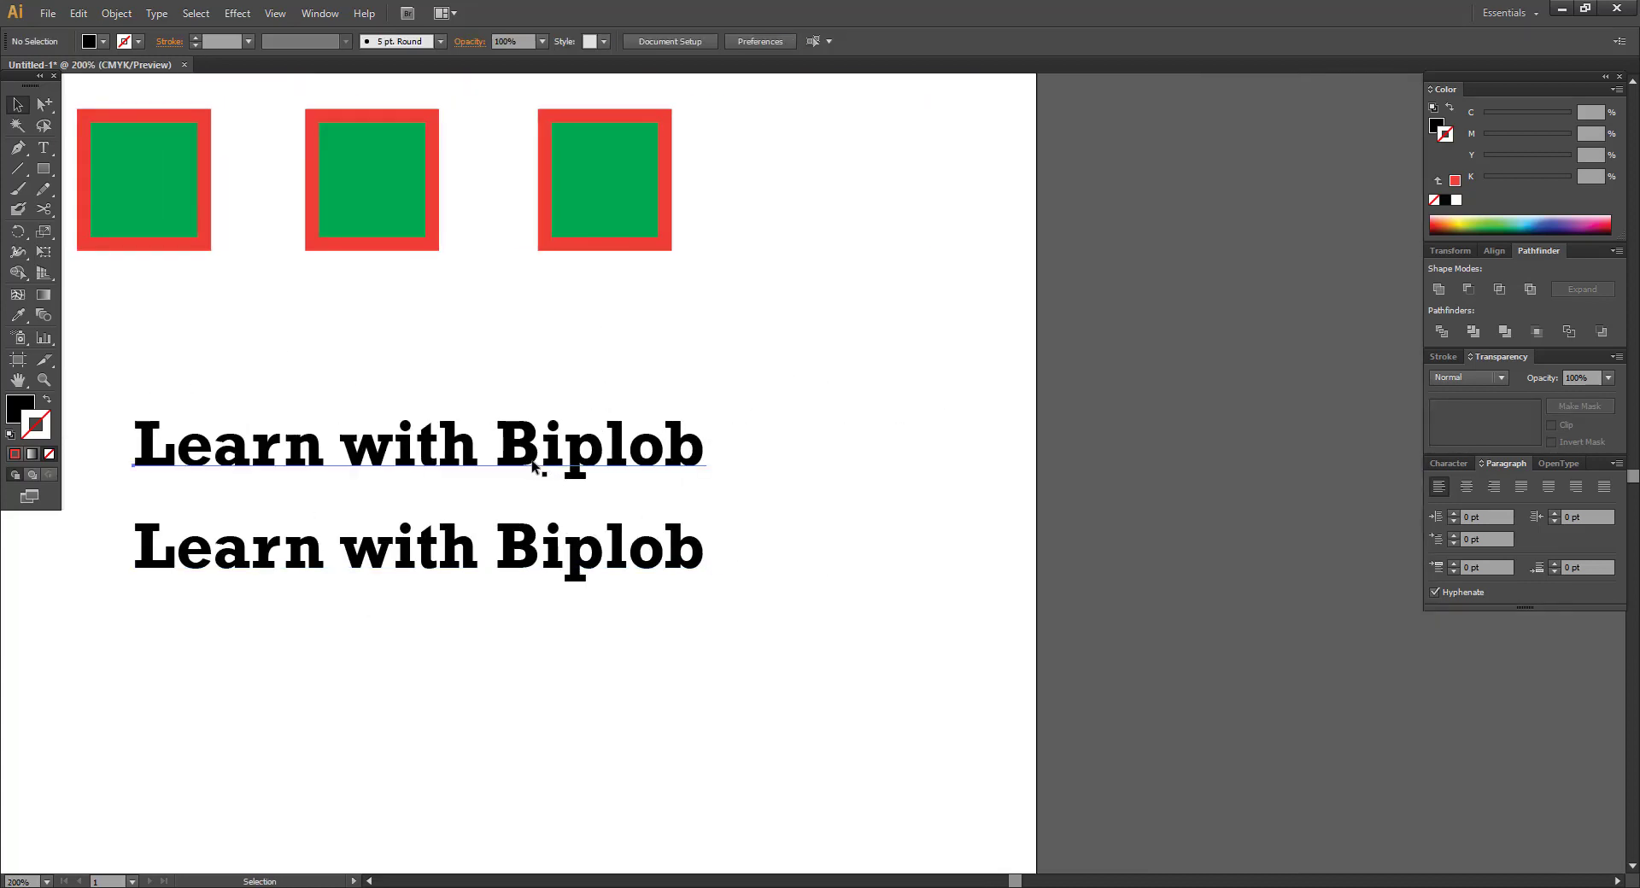
Add two more stacked copies further down and delete the stray copy on the right.
left_click_drag(532, 466, 1368, 458)
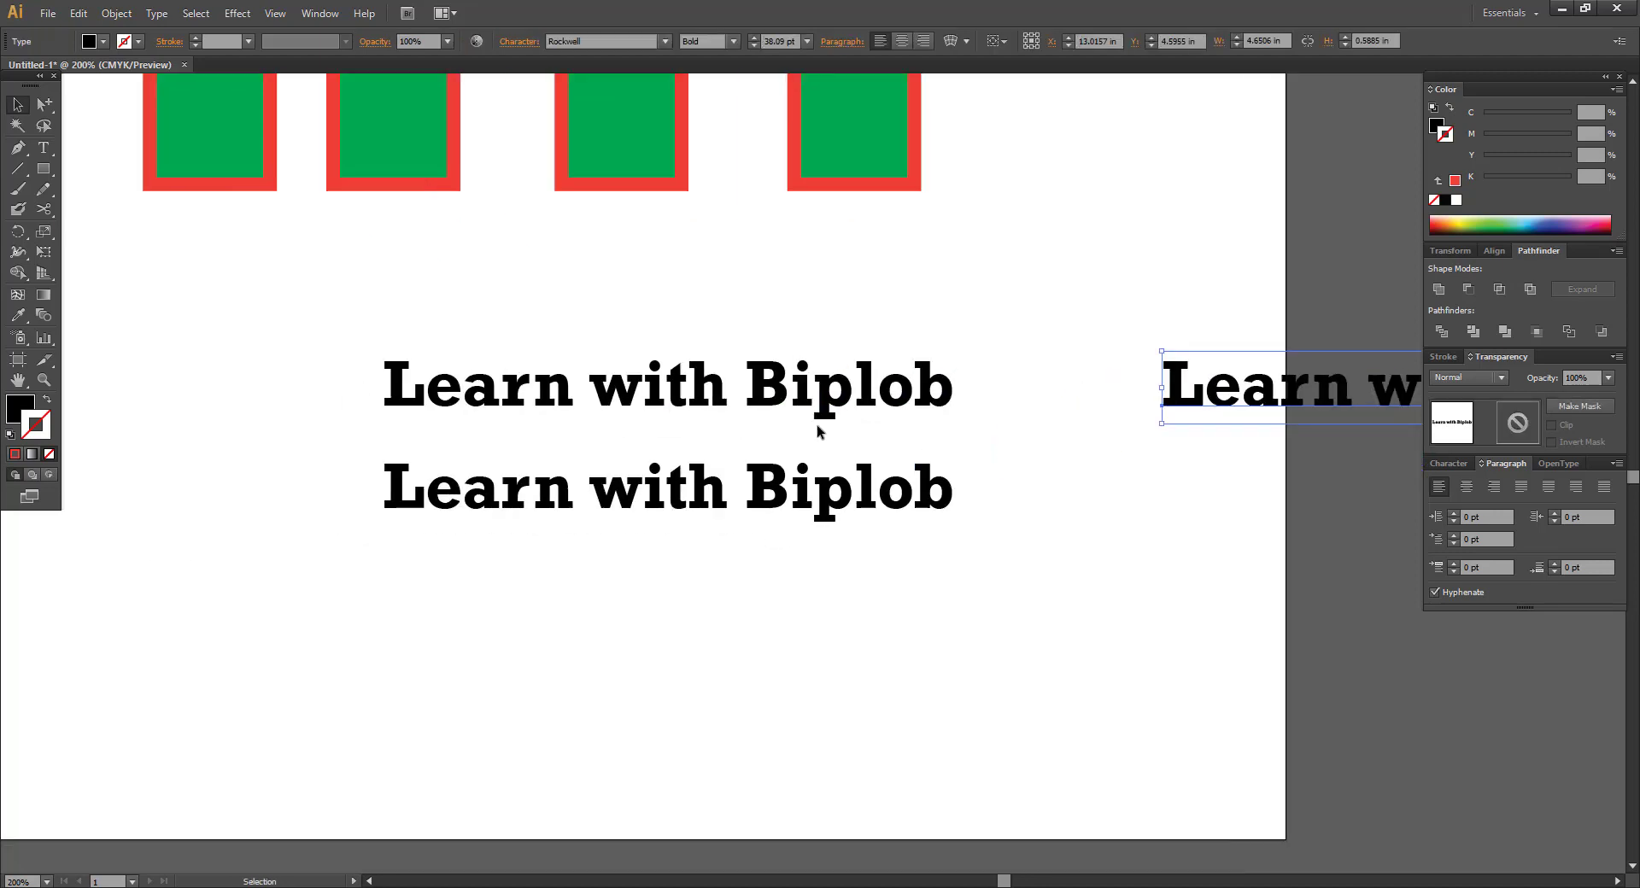
left_click_drag(749, 498, 763, 632)
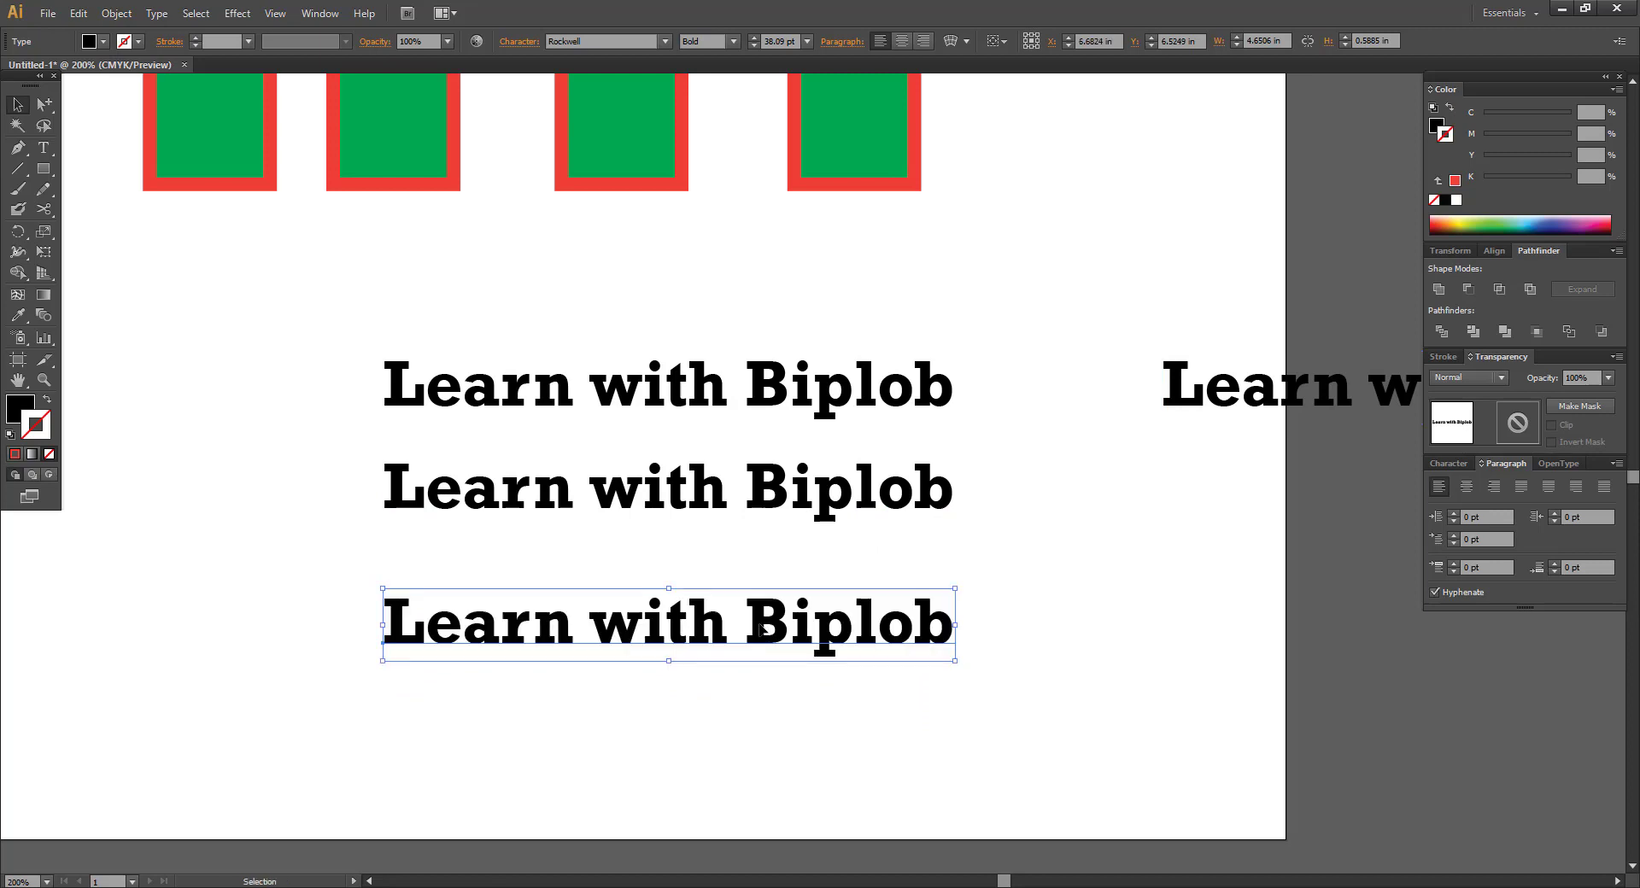
left_click_drag(760, 636, 780, 773)
left_click(897, 690)
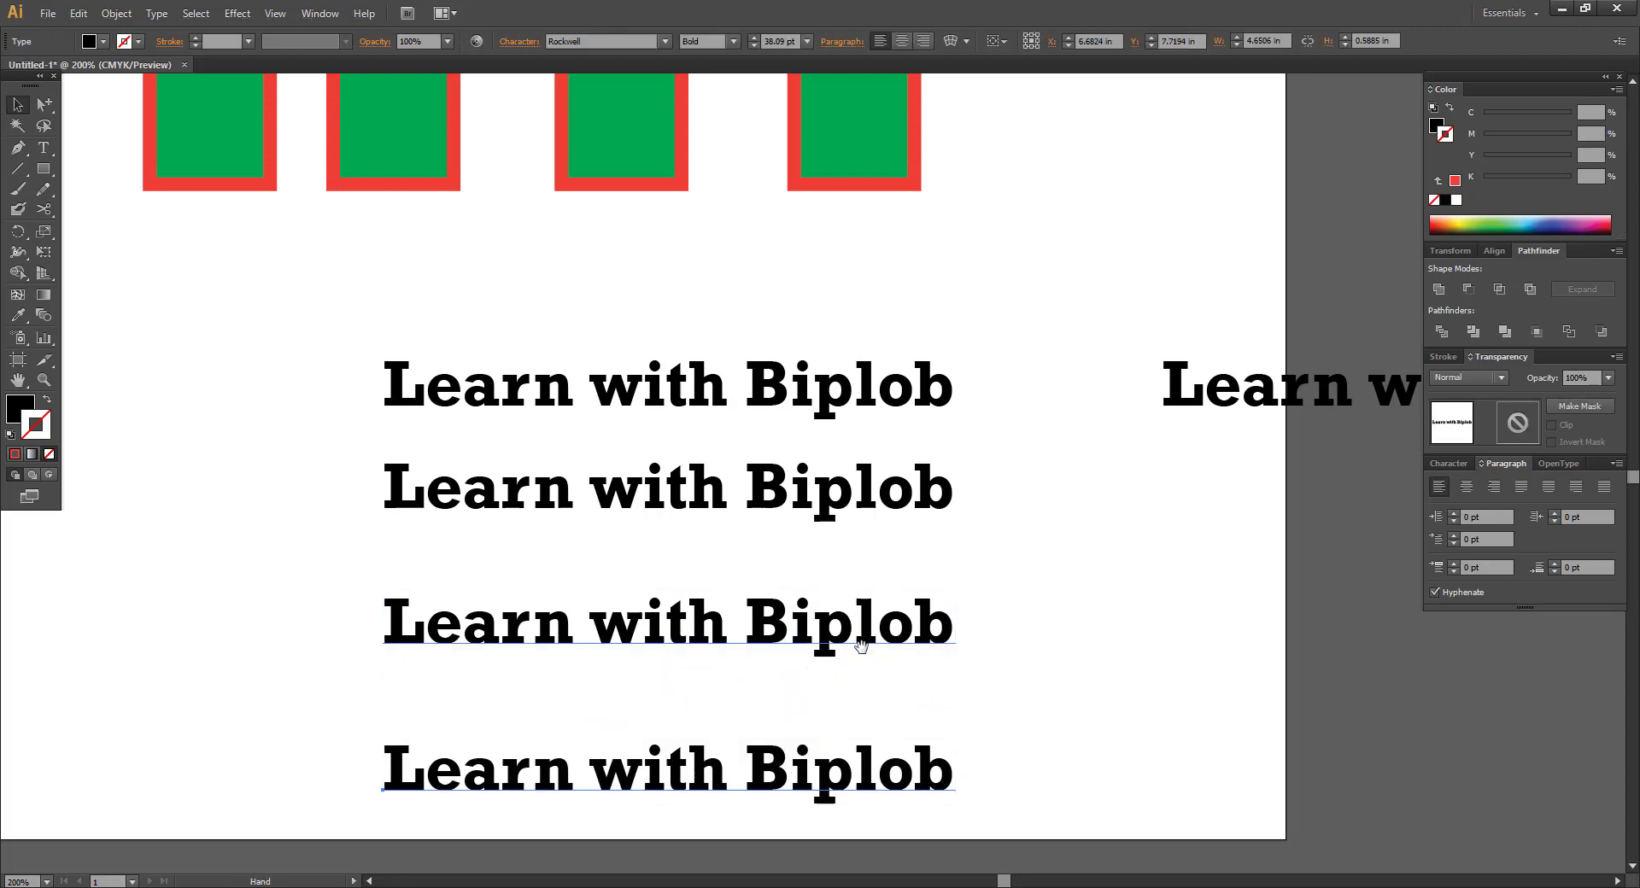
scroll(930, 549, "down", 3)
scroll(930, 549, "right", 2)
left_click(1167, 305)
key("Delete")
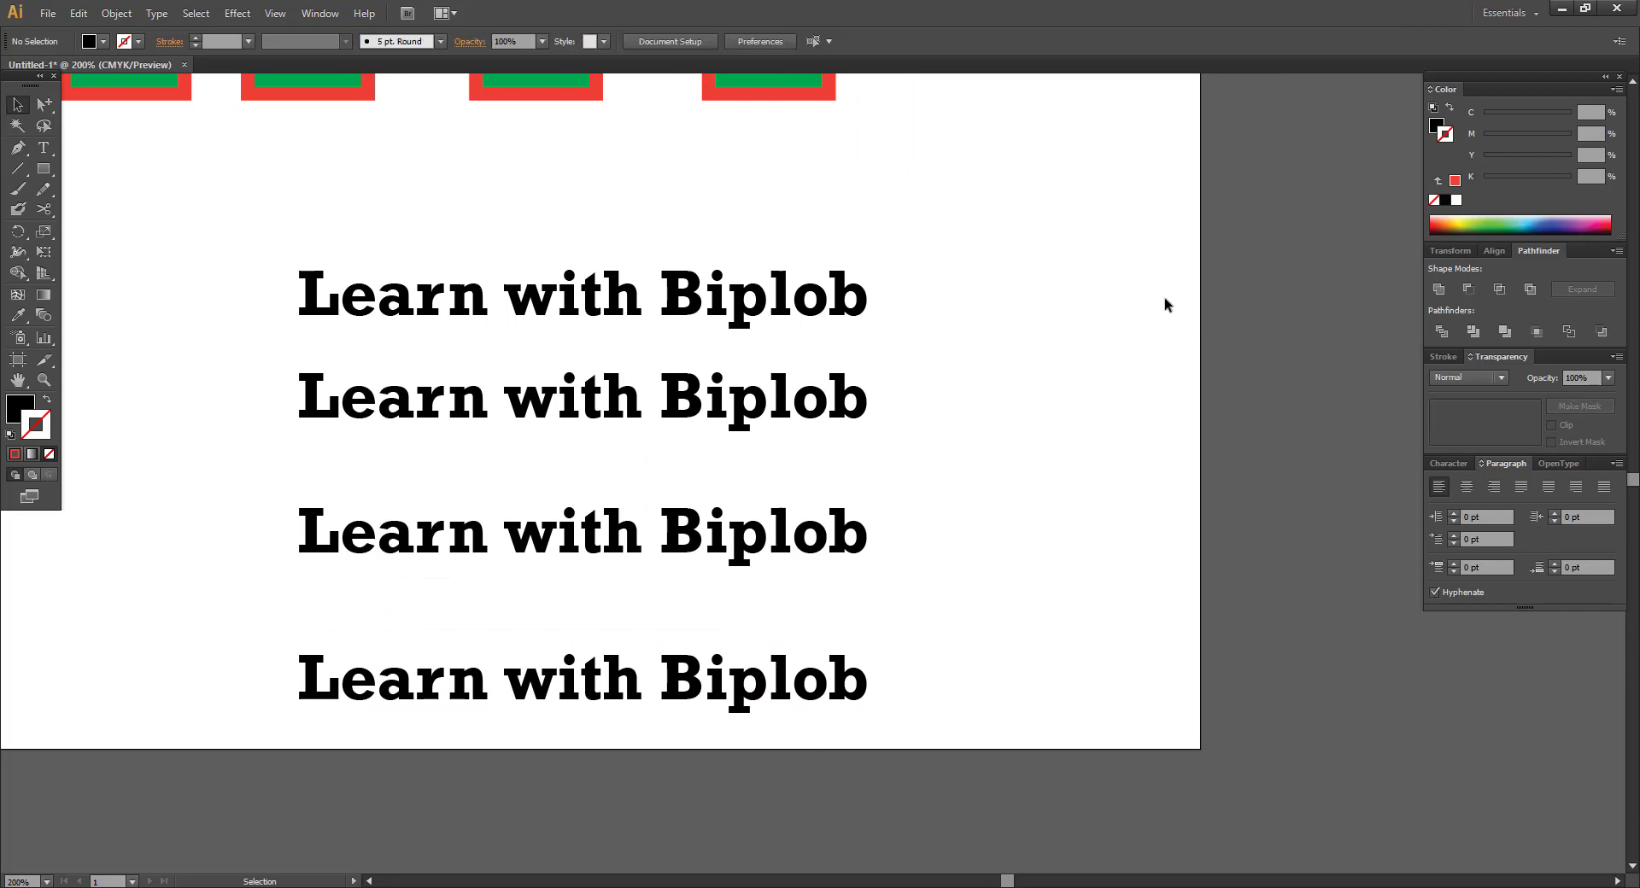
Marquee-select the four stacked text lines and group them with Ctrl+G.
left_click_drag(933, 382, 1020, 361)
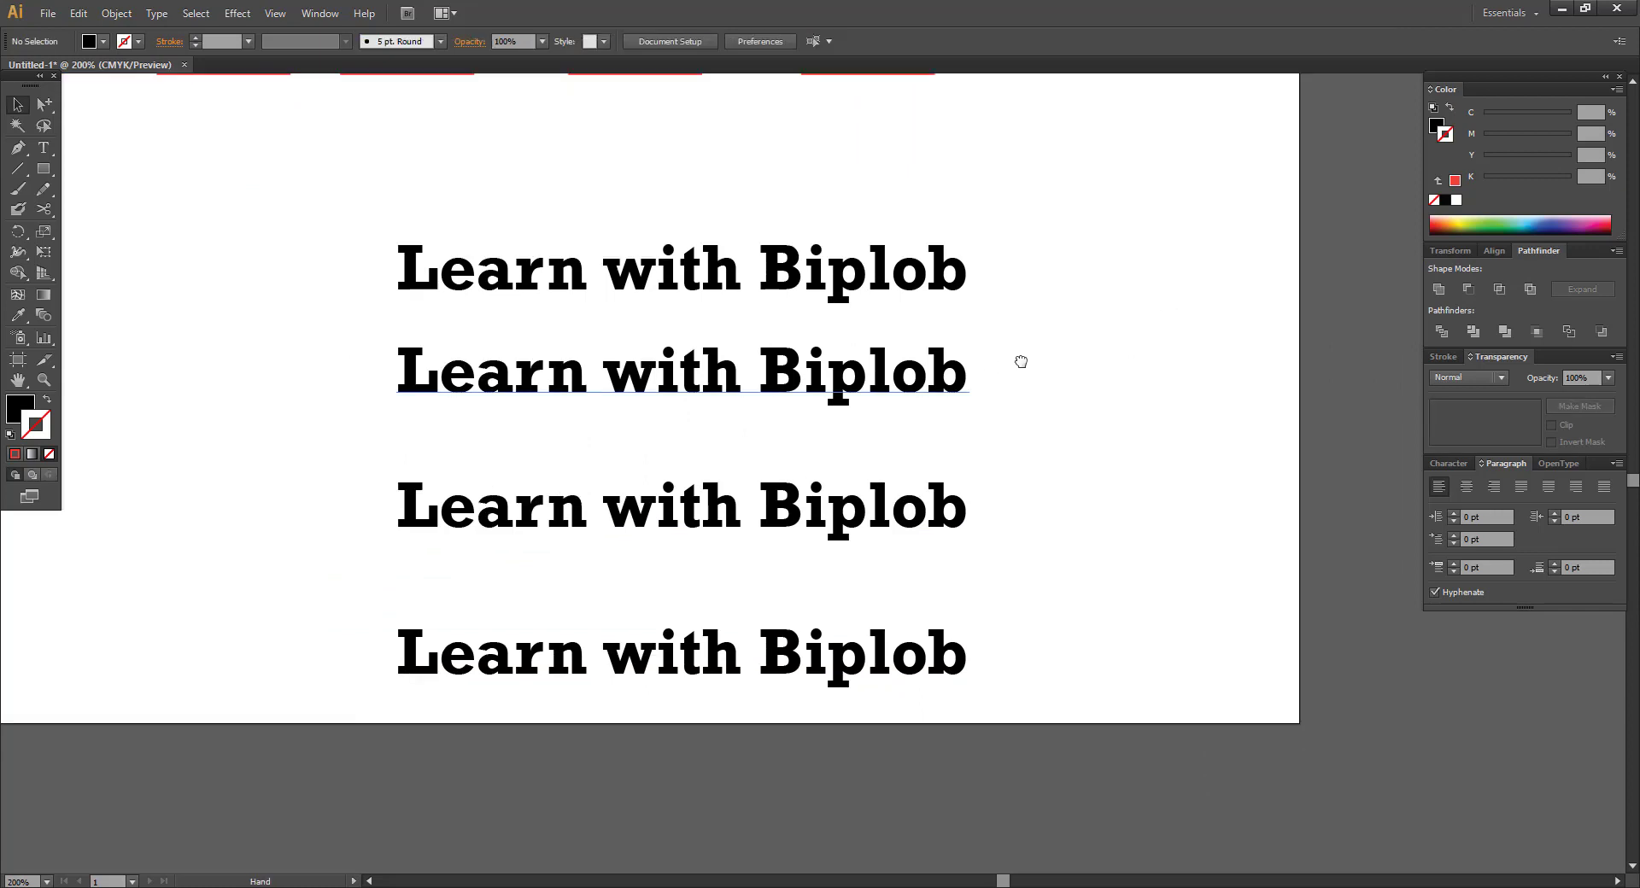
left_click(44, 104)
key("v")
left_click_drag(621, 299, 655, 217)
key("ctrl+z")
left_click(902, 393)
left_click(1083, 374)
left_click_drag(318, 169, 1059, 728)
key("ctrl")
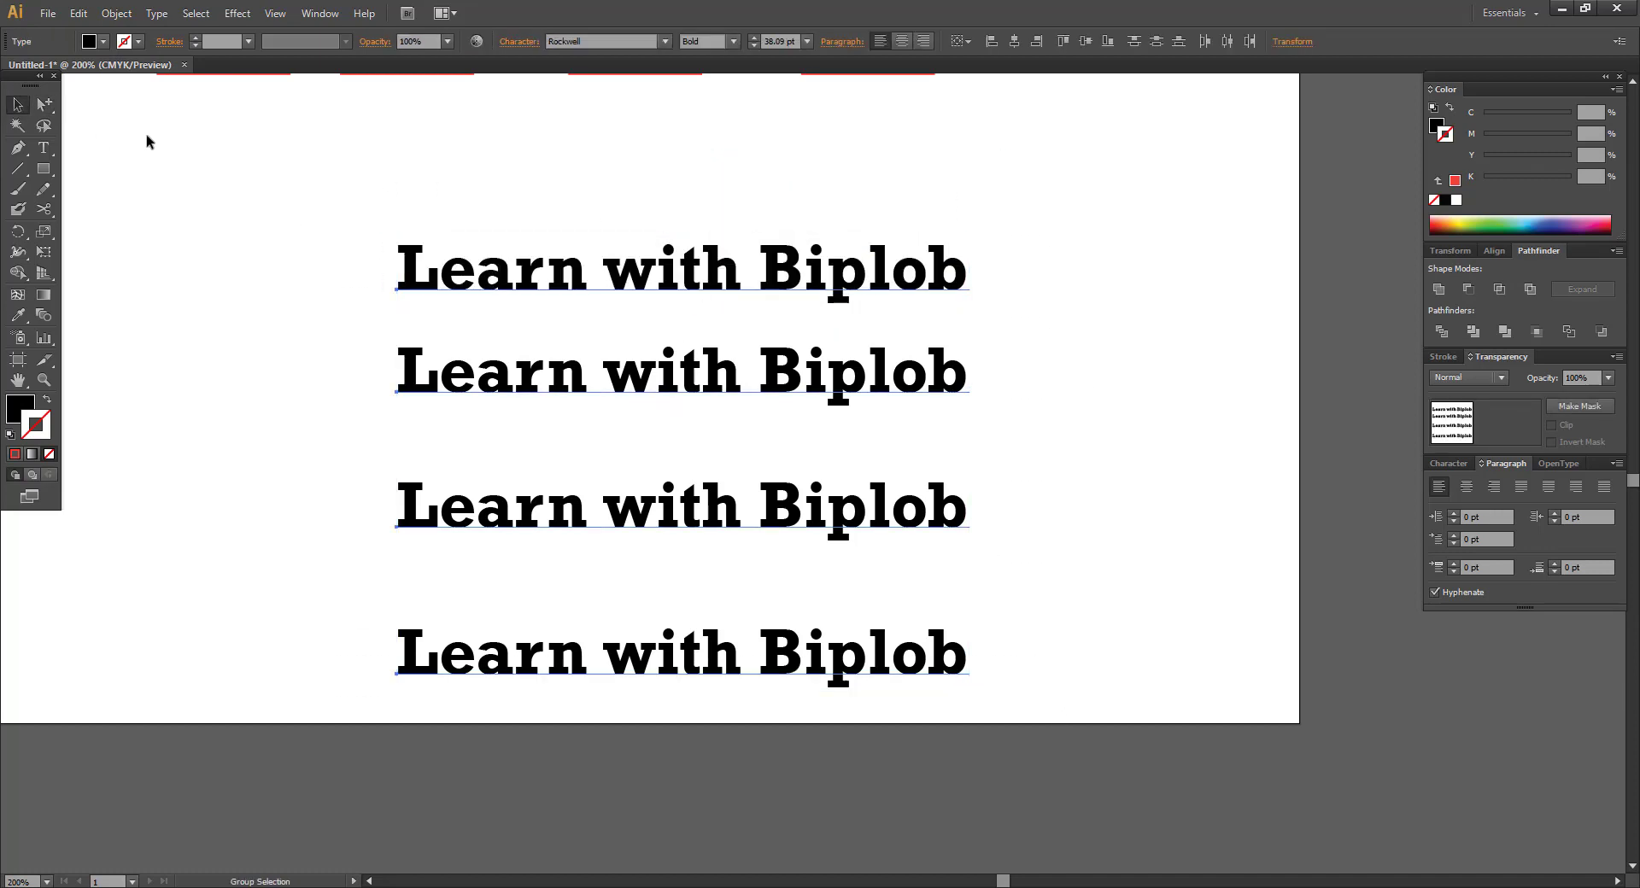
key("ctrl+g")
Deselect everything and switch to the Group Selection Tool.
left_click(441, 118)
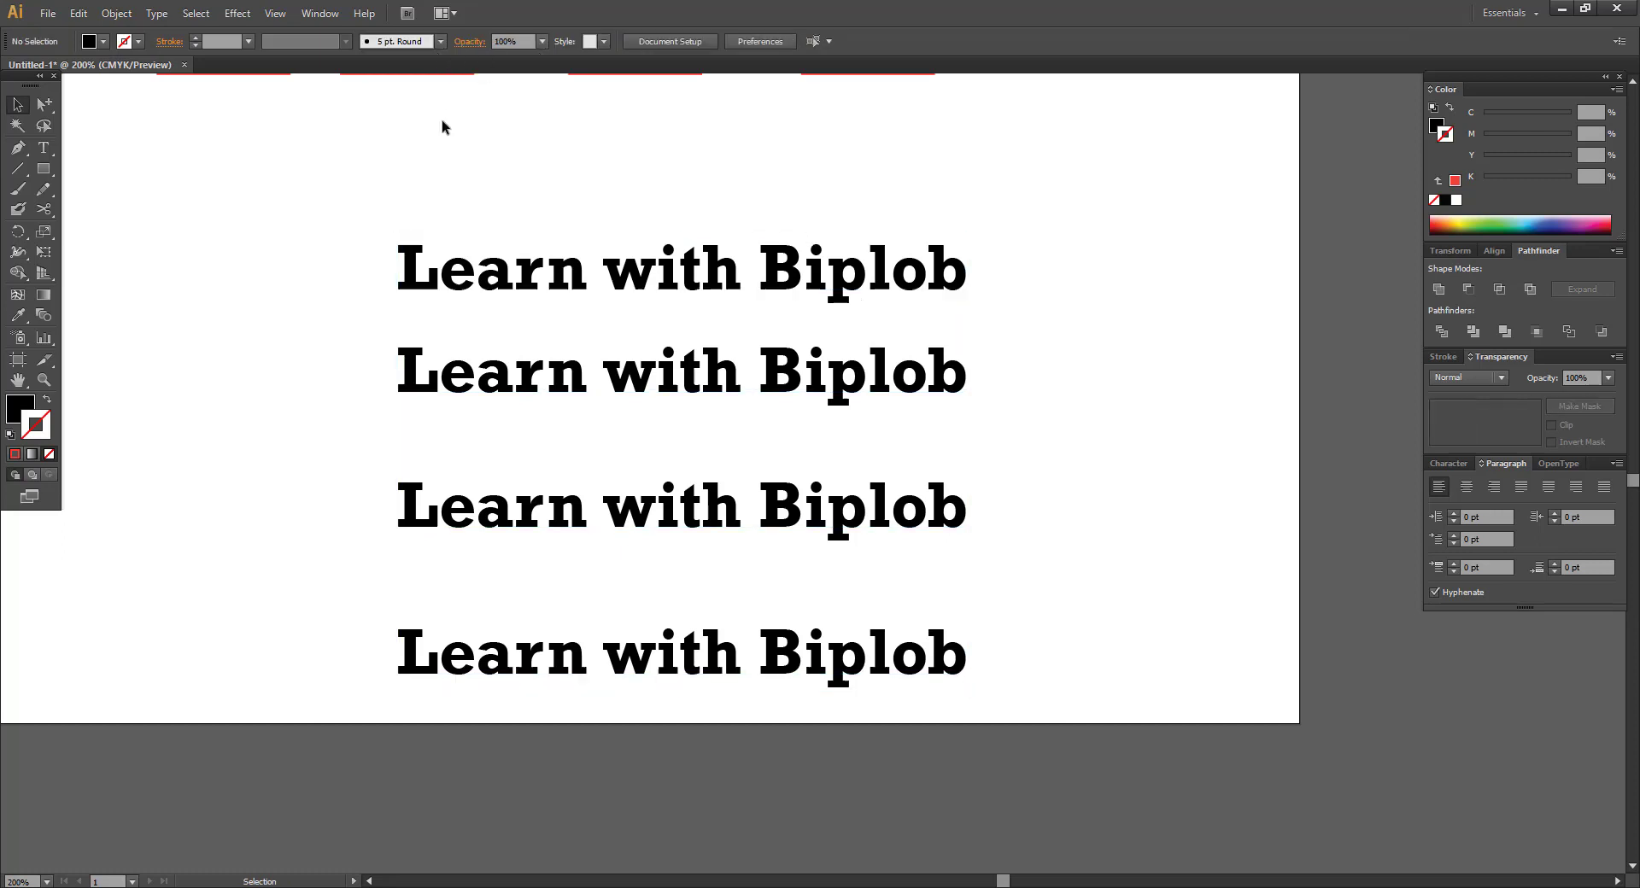
left_click(466, 274)
left_click(517, 163)
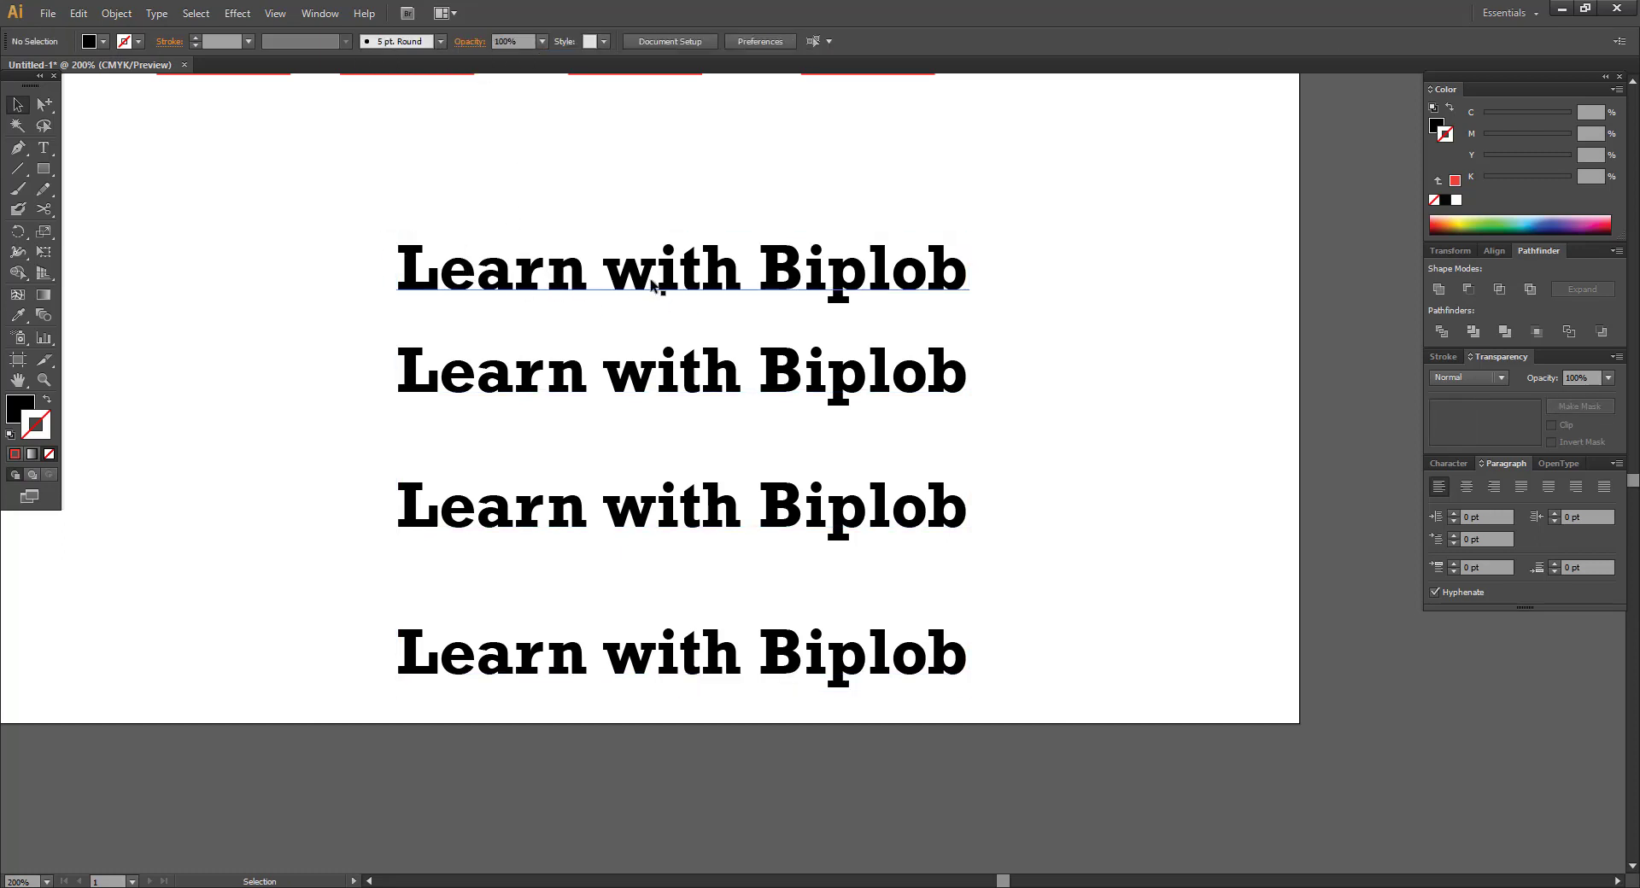
left_click(44, 103)
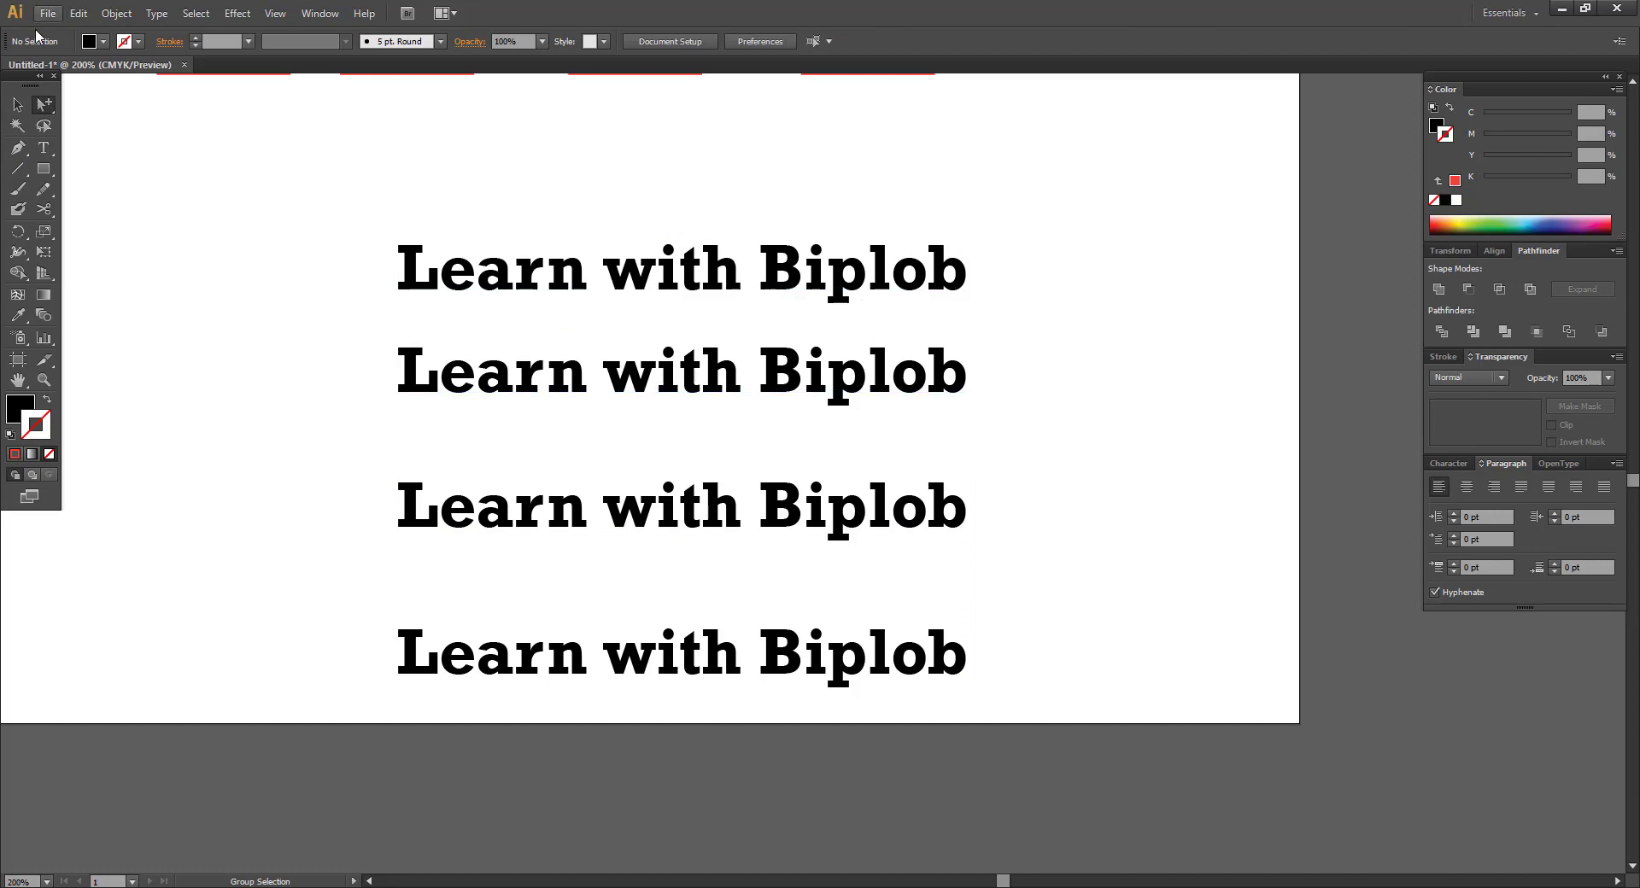
left_click(683, 390)
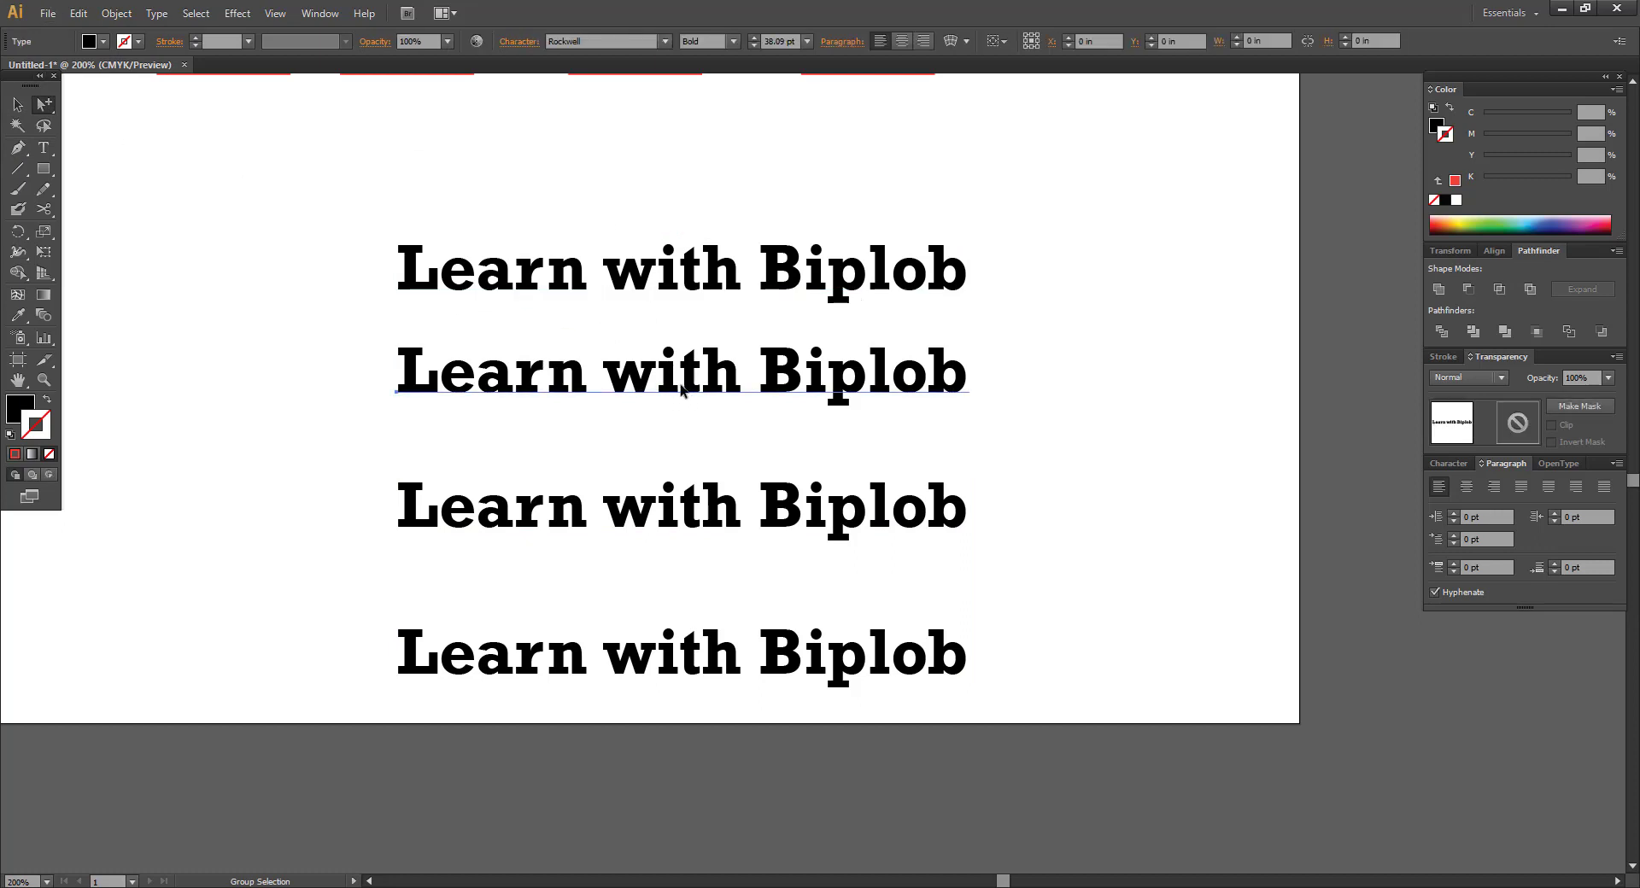
key("ctrl+f")
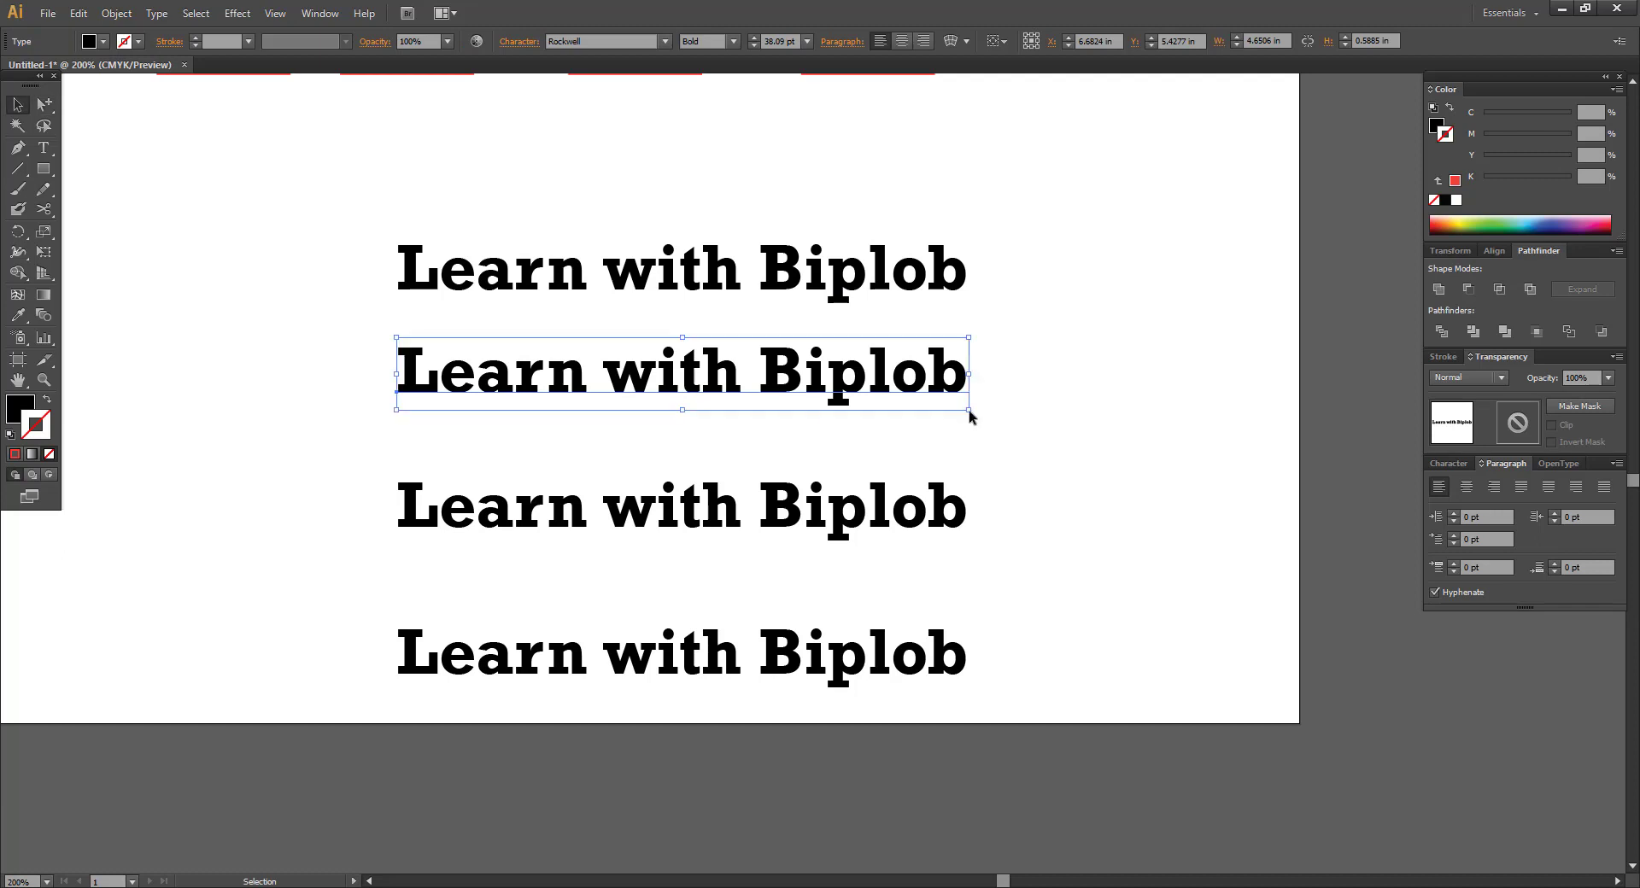
left_click_drag(969, 412, 1107, 466)
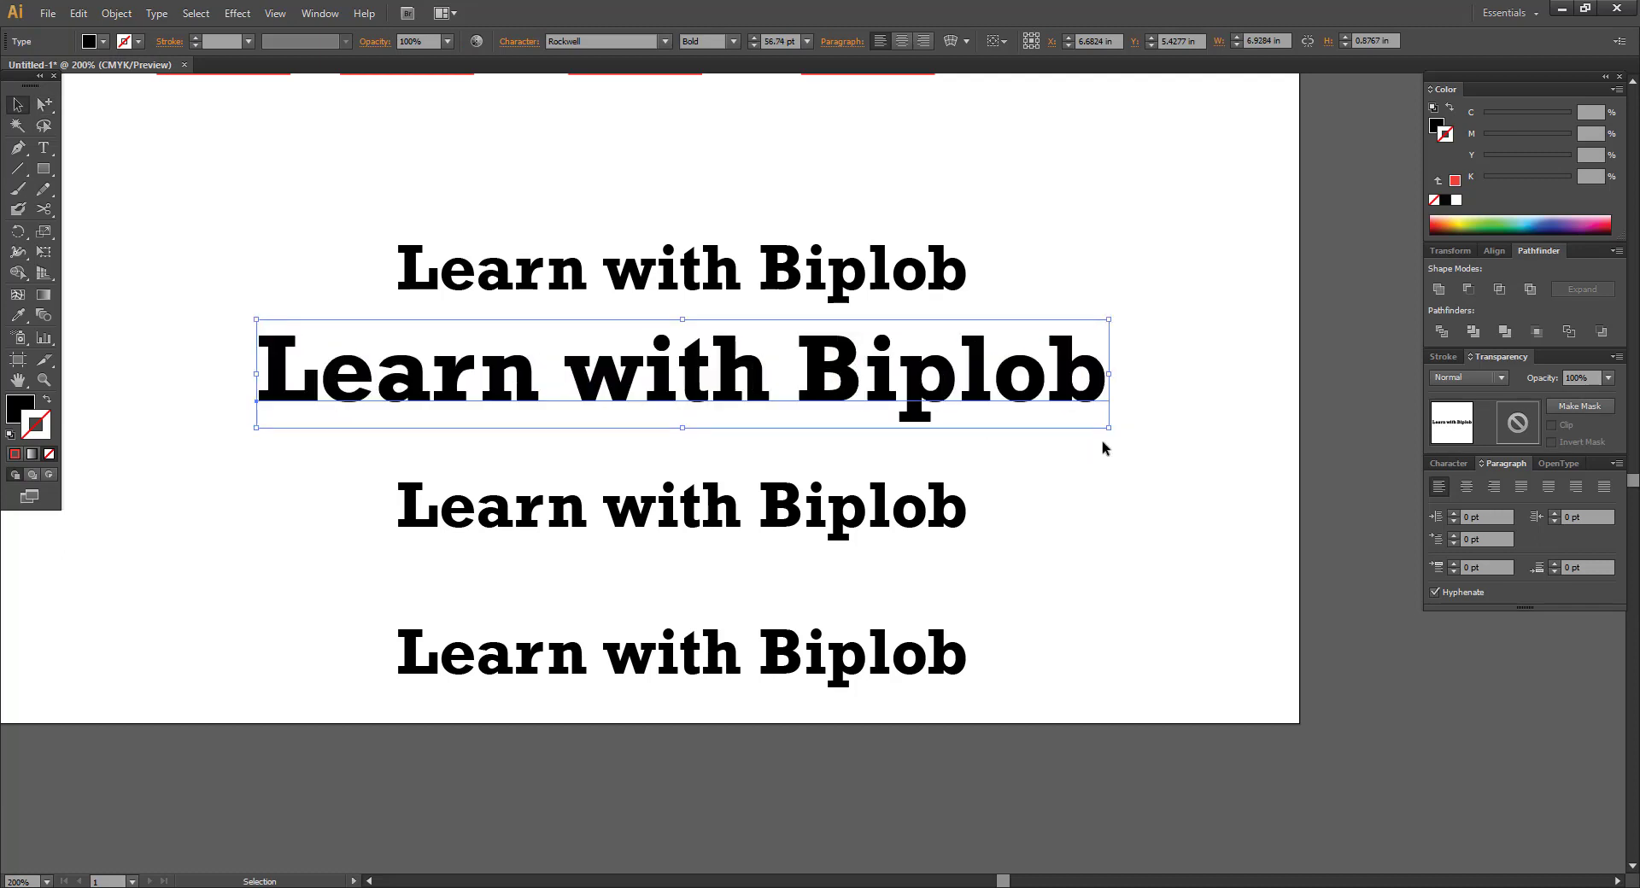
key("ctrl+z")
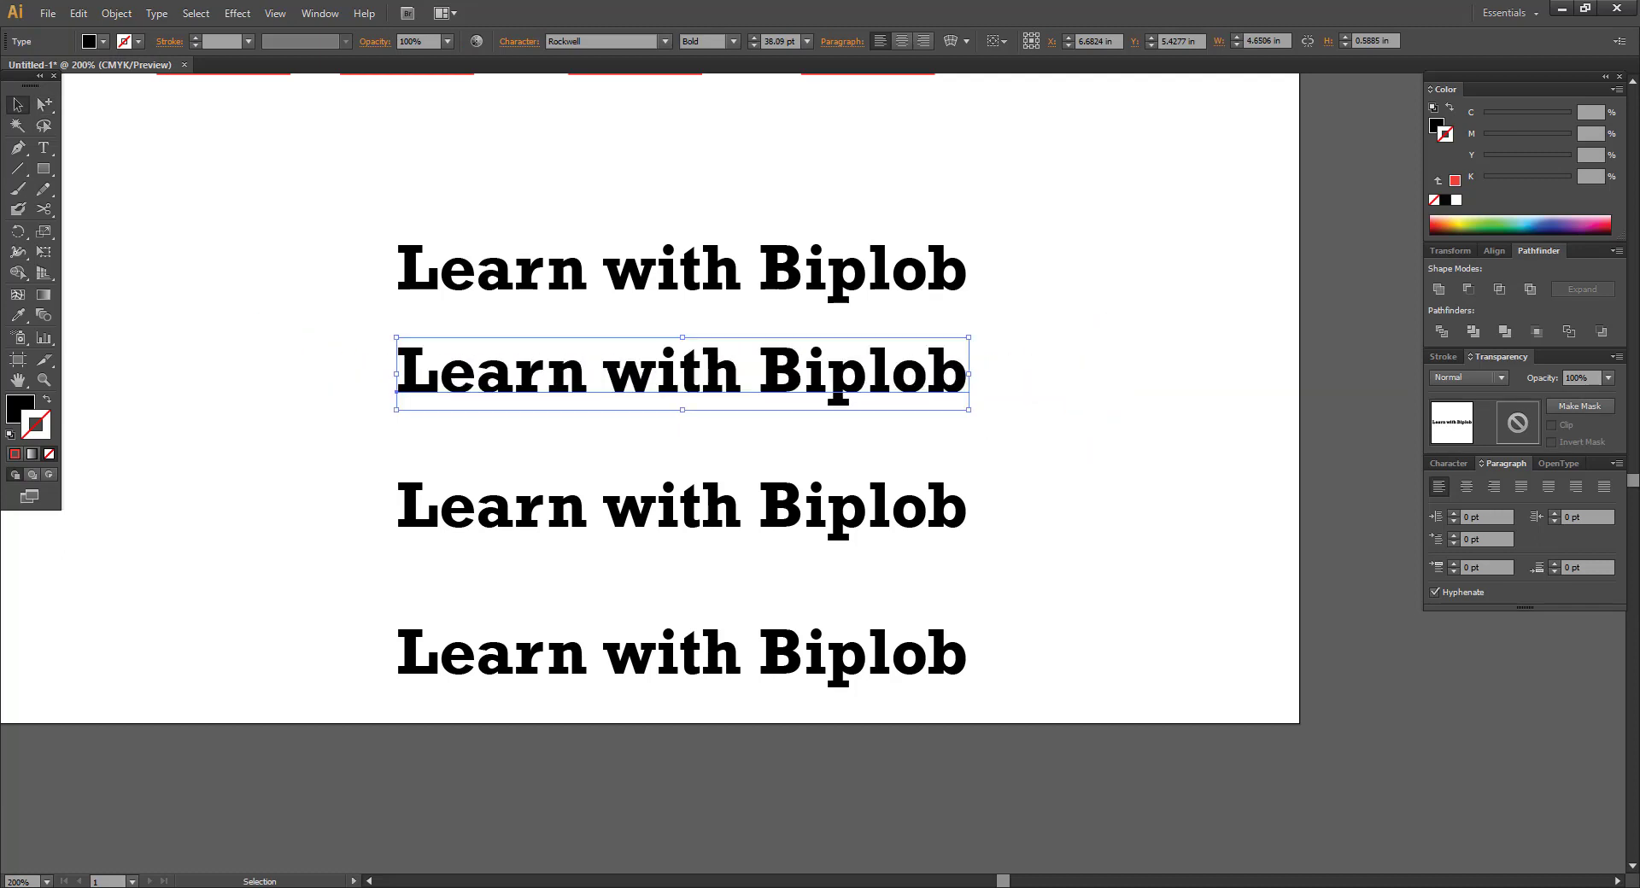
left_click(416, 156)
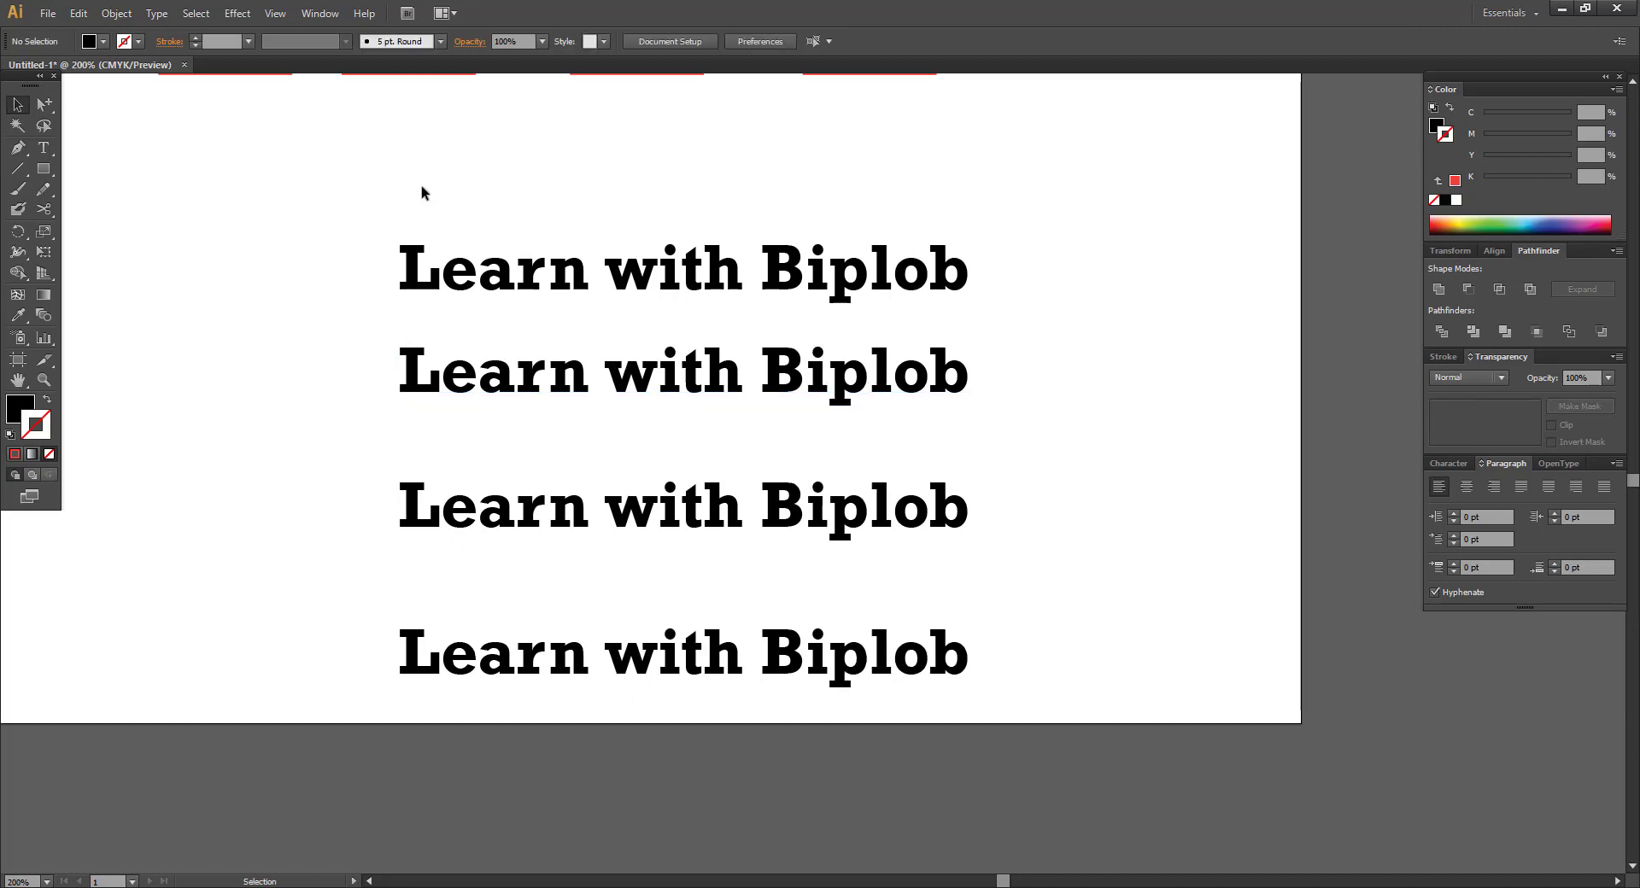
left_click(38, 104)
left_click(639, 351)
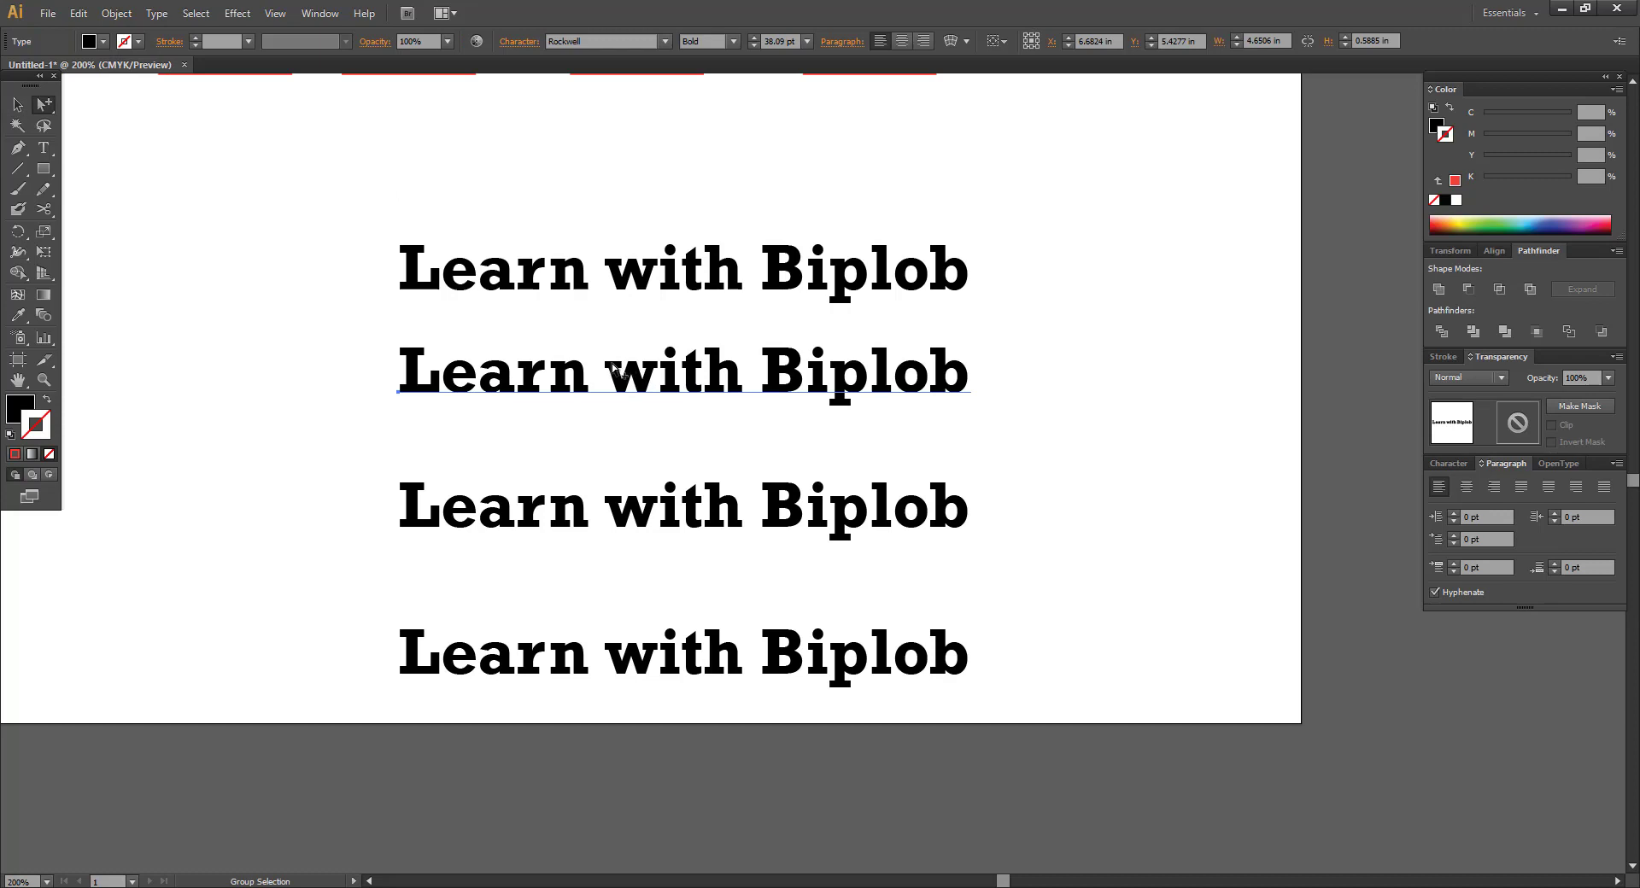
left_click(1190, 469)
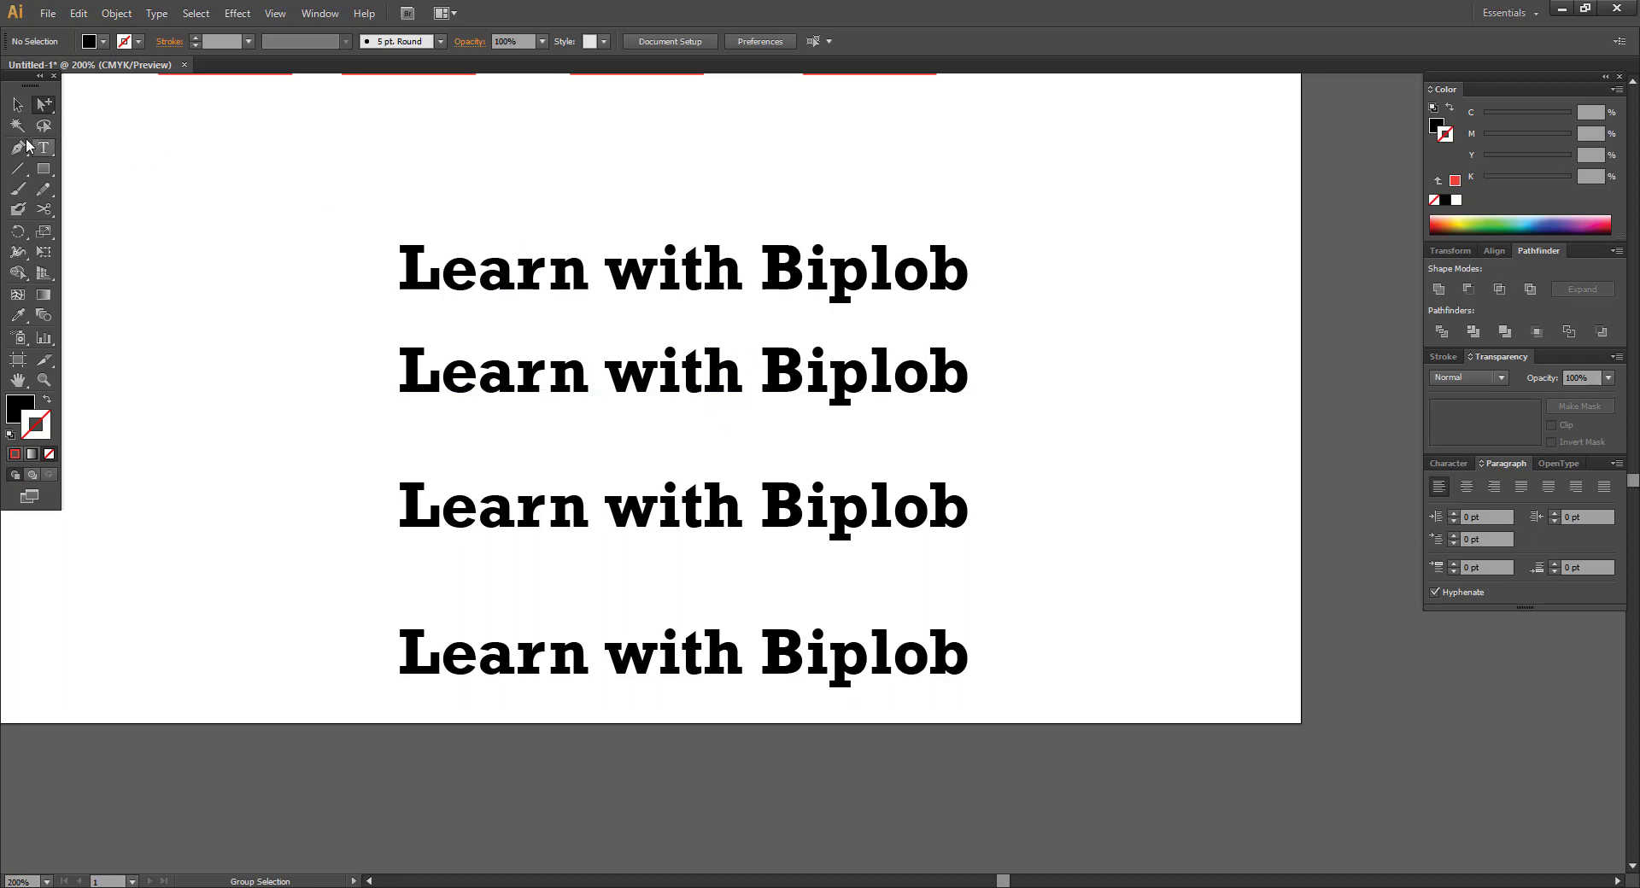
left_click(586, 380)
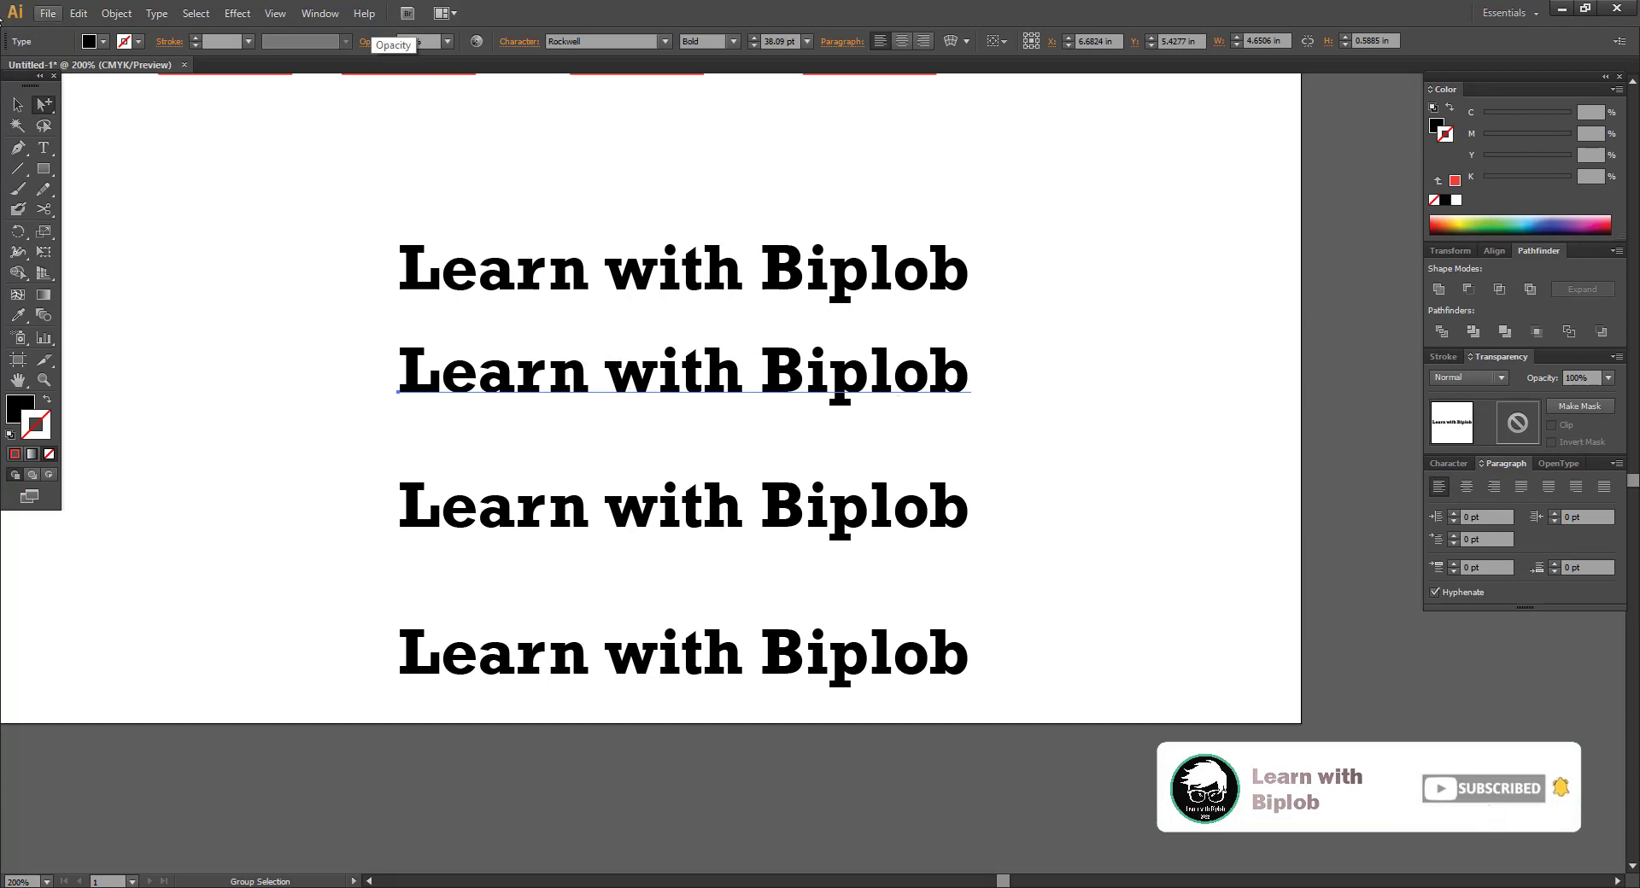
left_click(17, 107)
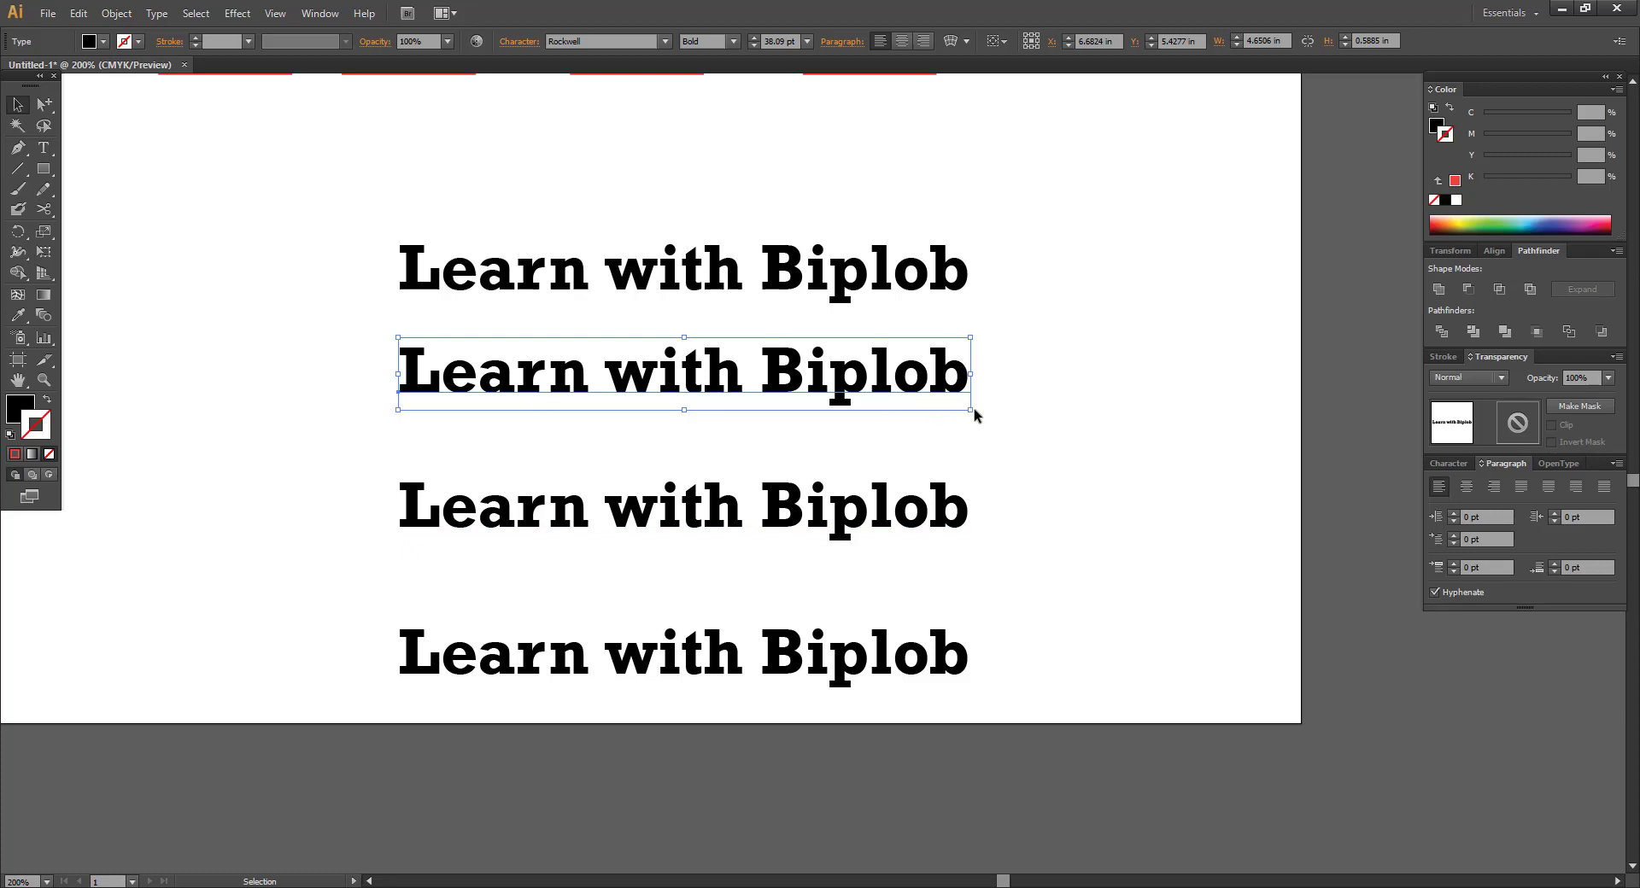
Shift-drag the second title line's corner handle to enlarge it to about 63.84 pt.
left_click_drag(971, 410, 1132, 513)
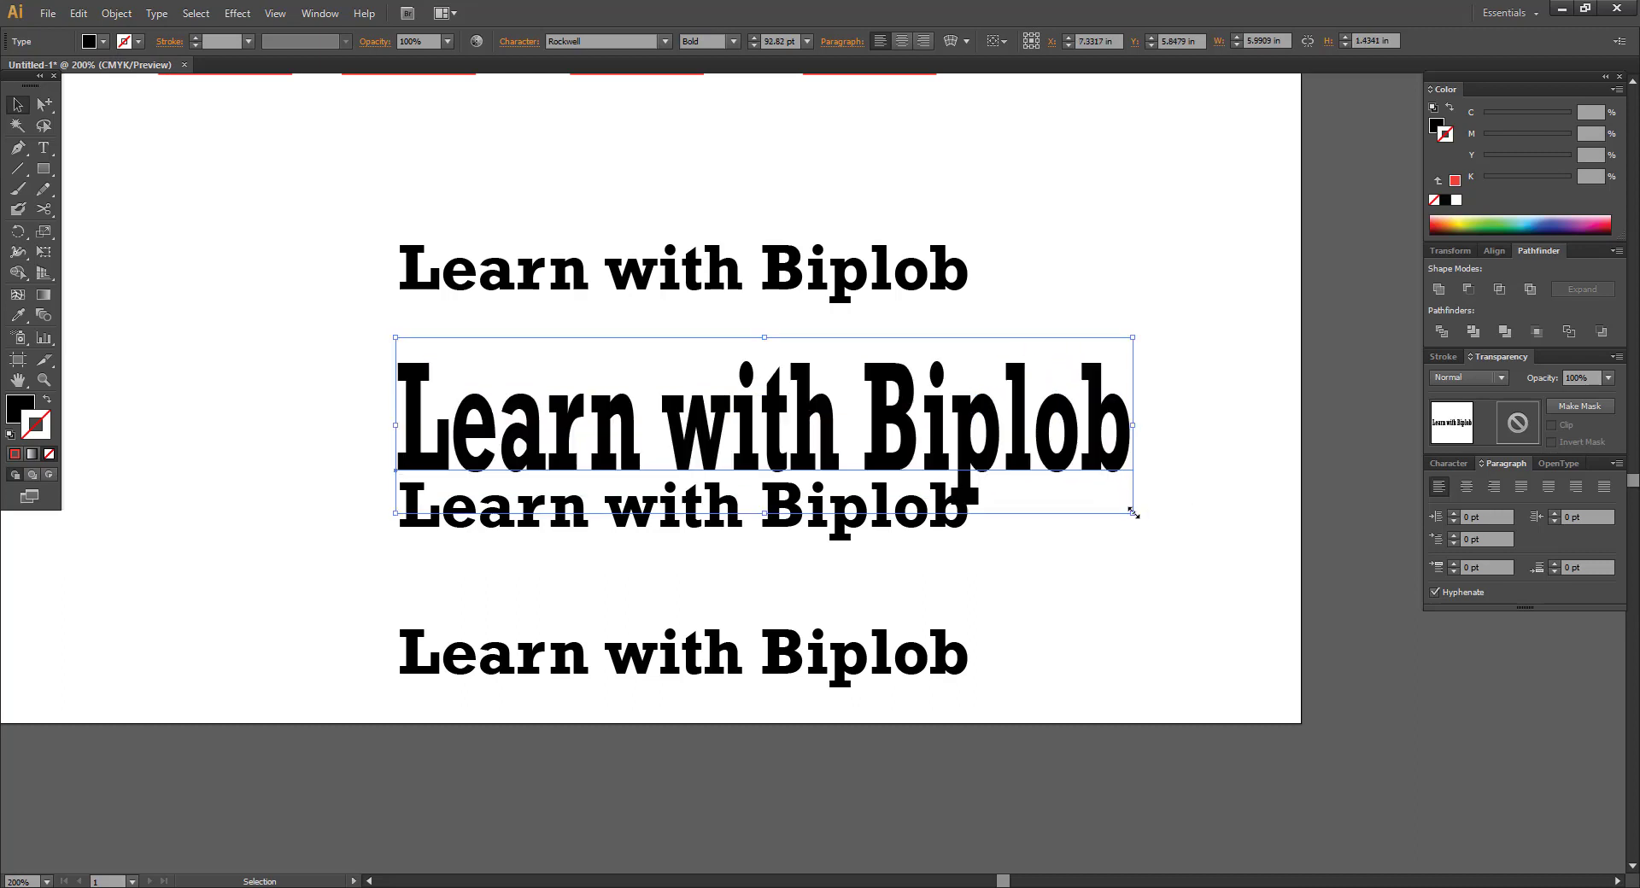
key("ctrl+z")
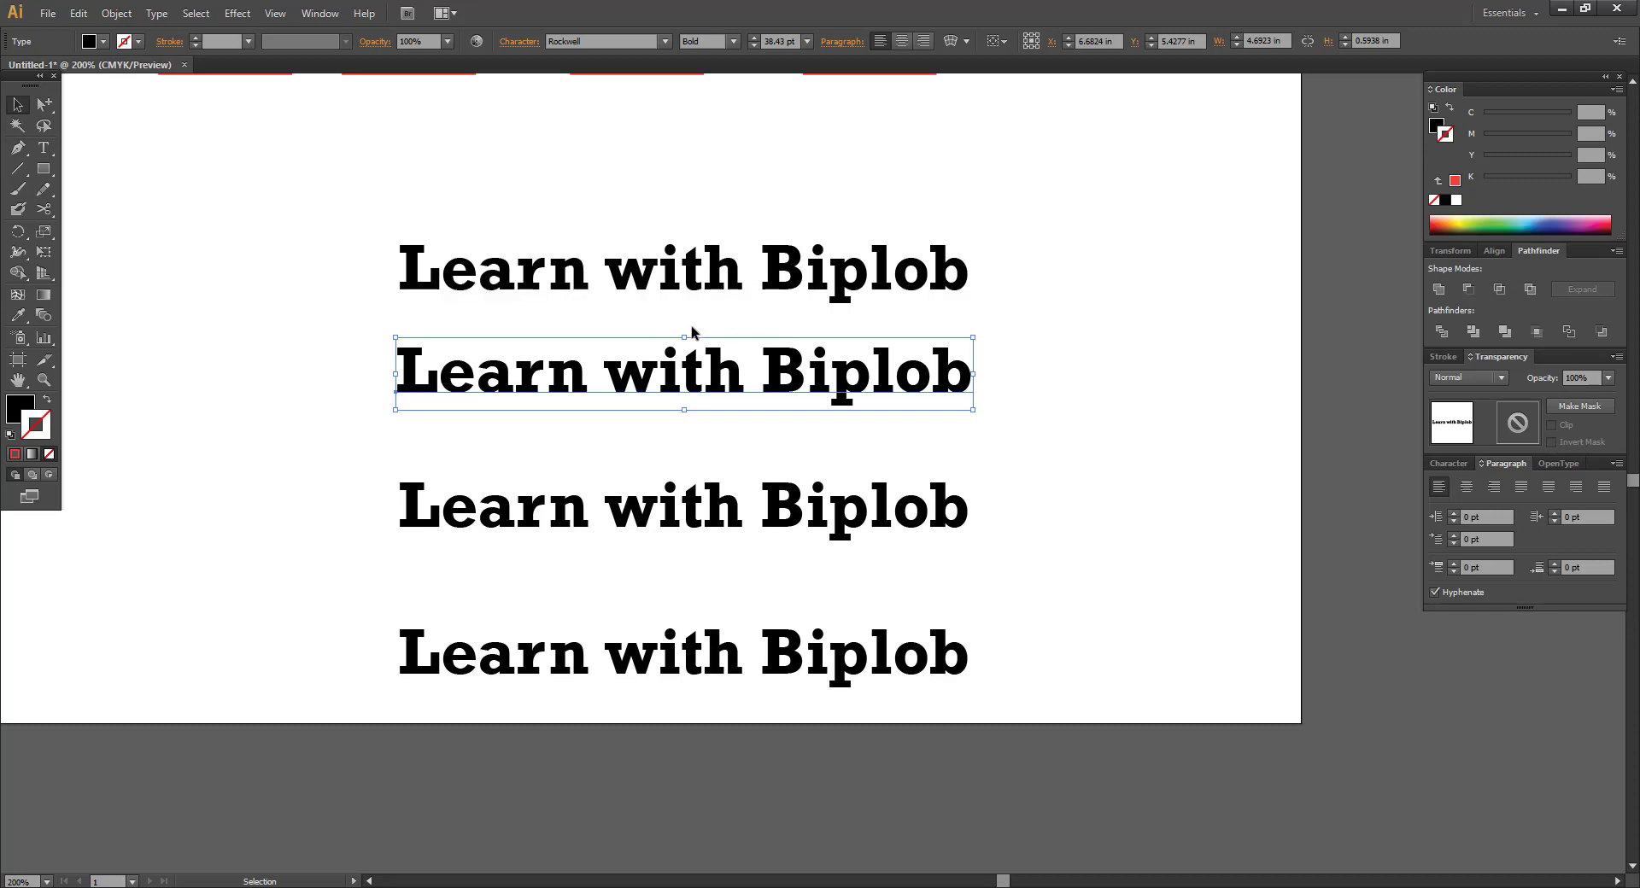
key("shift")
key("shift")
left_click_drag(972, 411, 1109, 519)
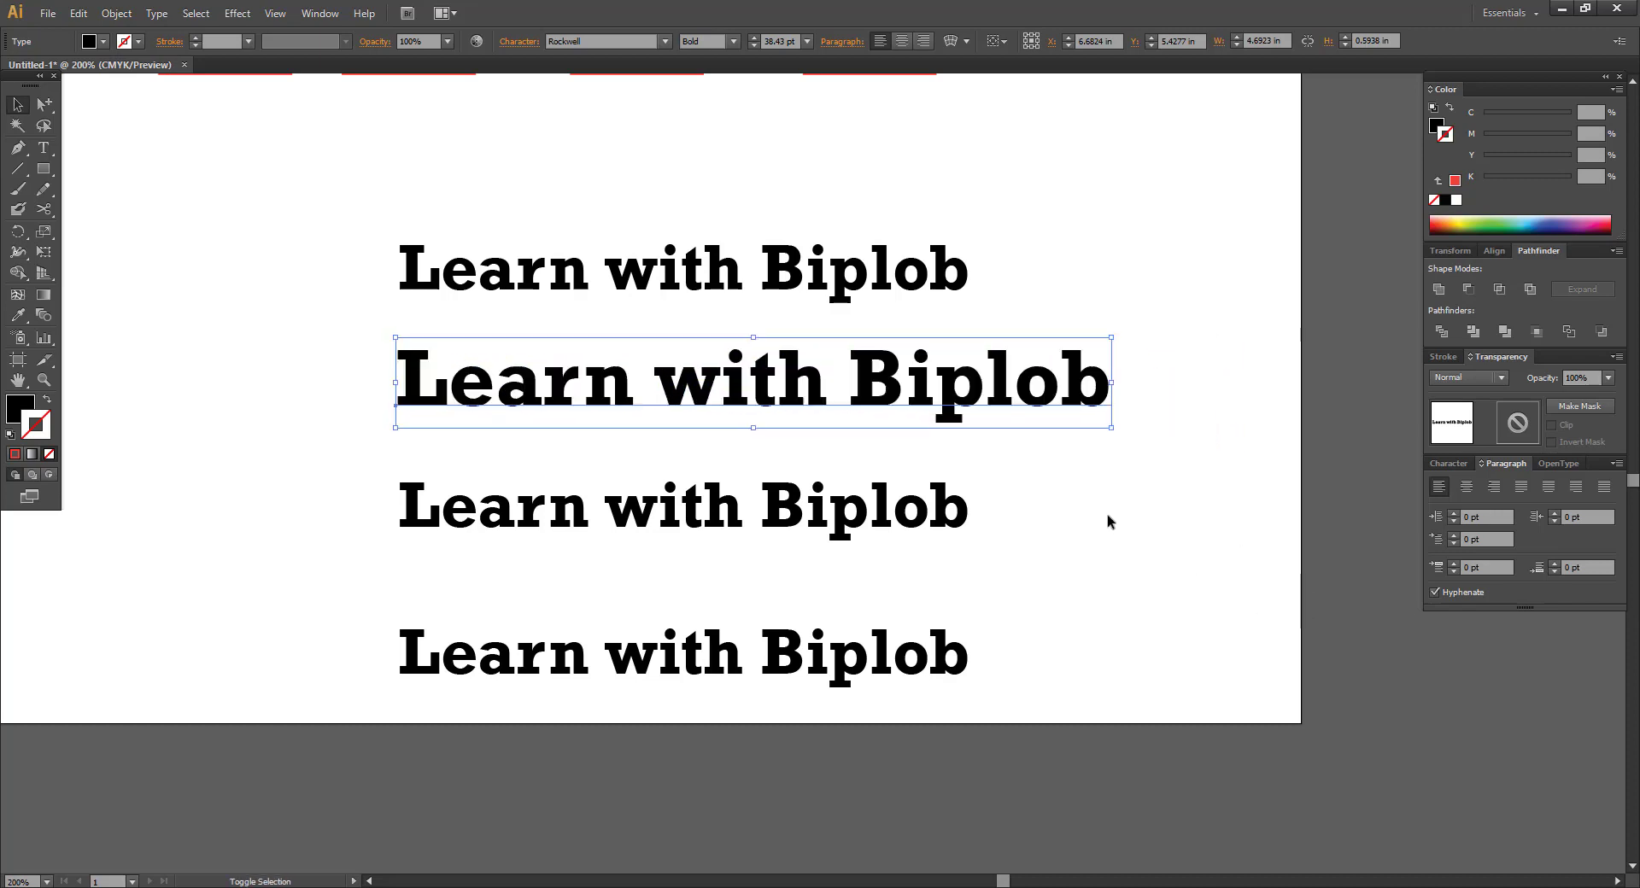
key("ctrl+z")
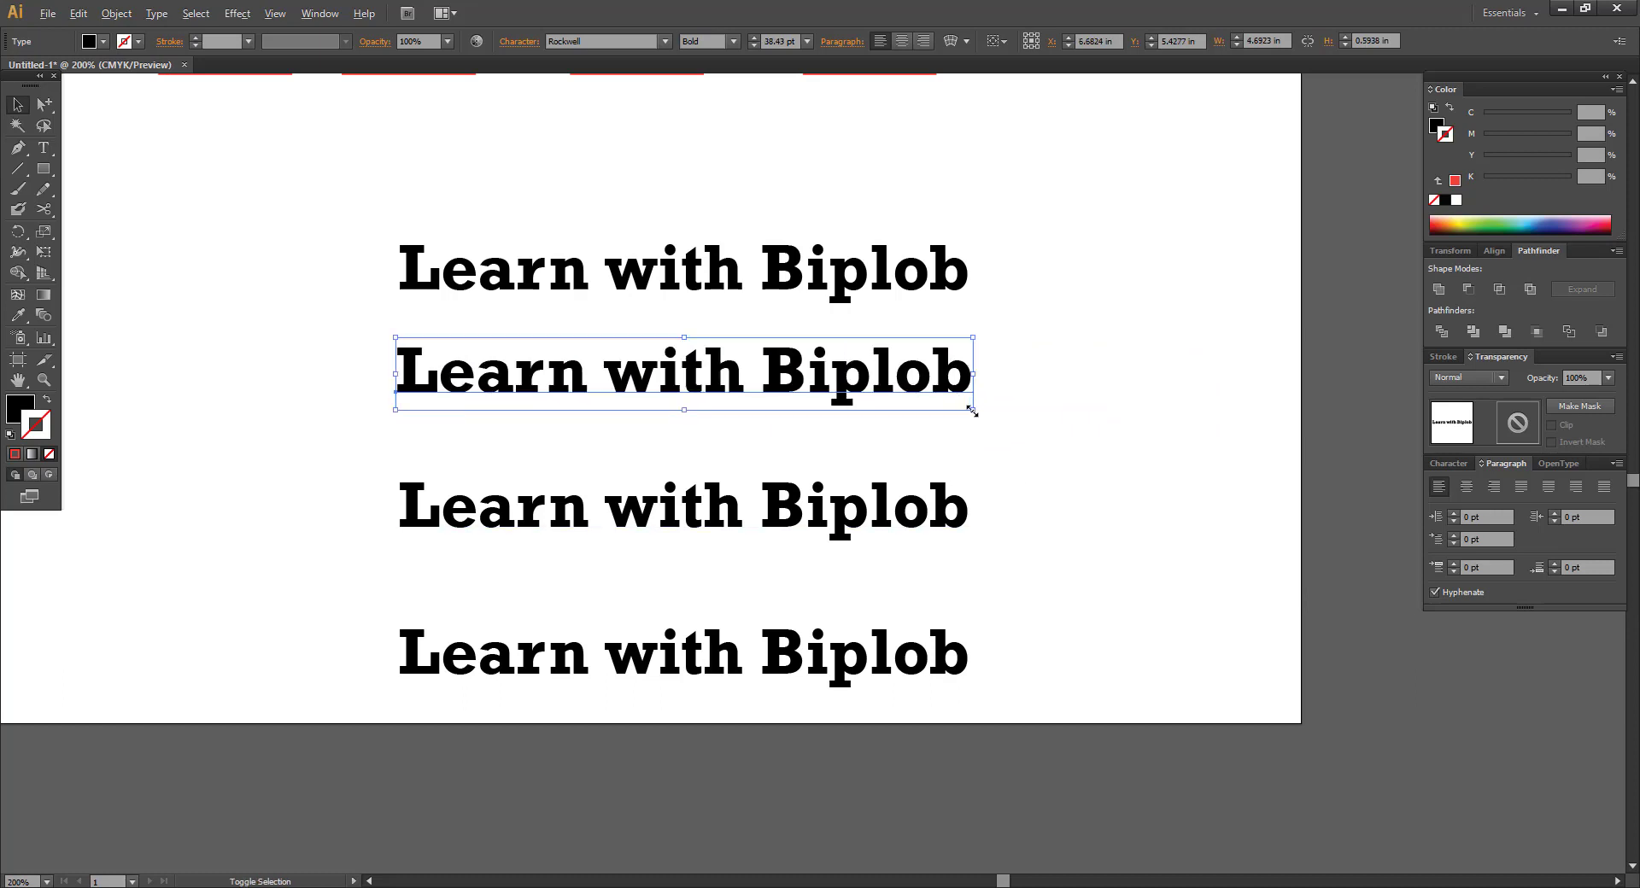
left_click_drag(972, 411, 1118, 546)
key("ctrl+z")
left_click_drag(976, 416, 1245, 594)
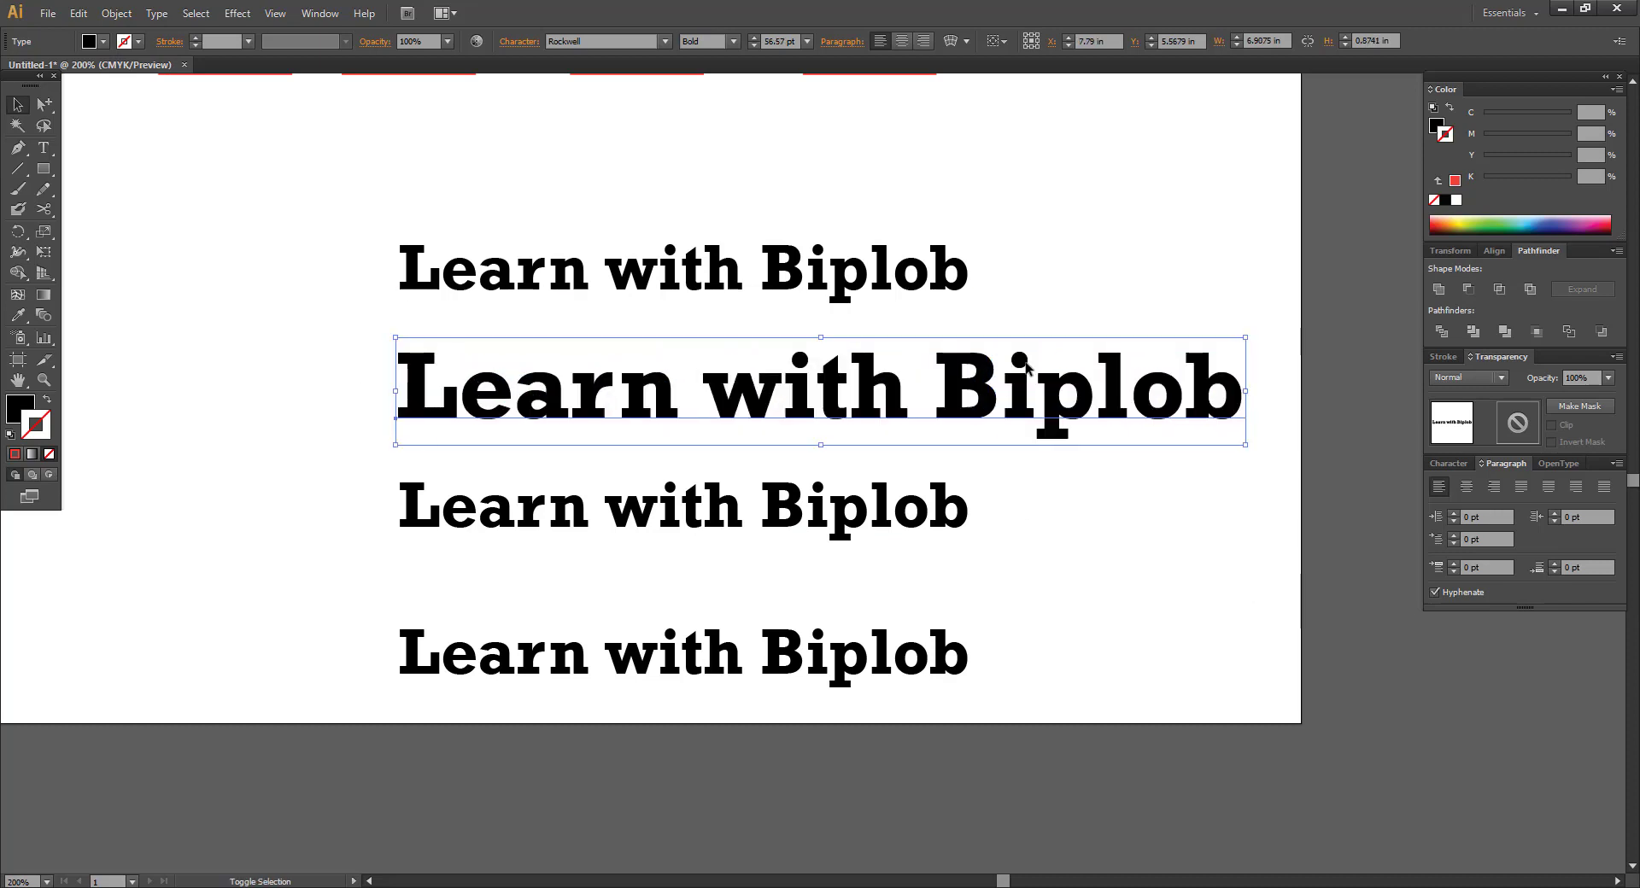
left_click_drag(1246, 445, 1057, 420)
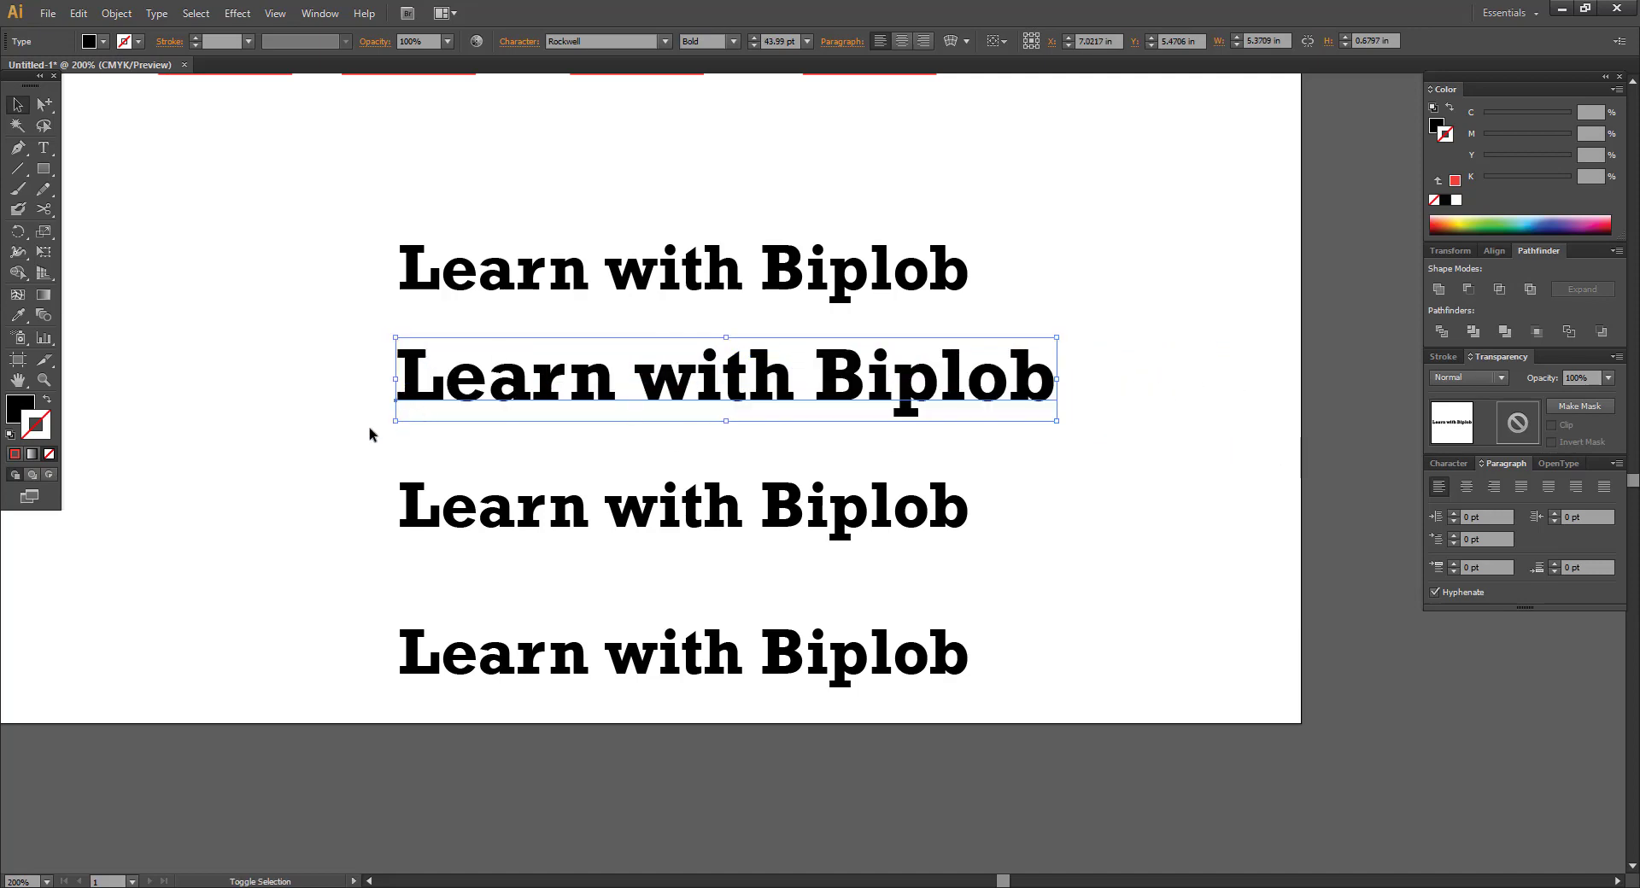
left_click_drag(394, 420, 97, 461)
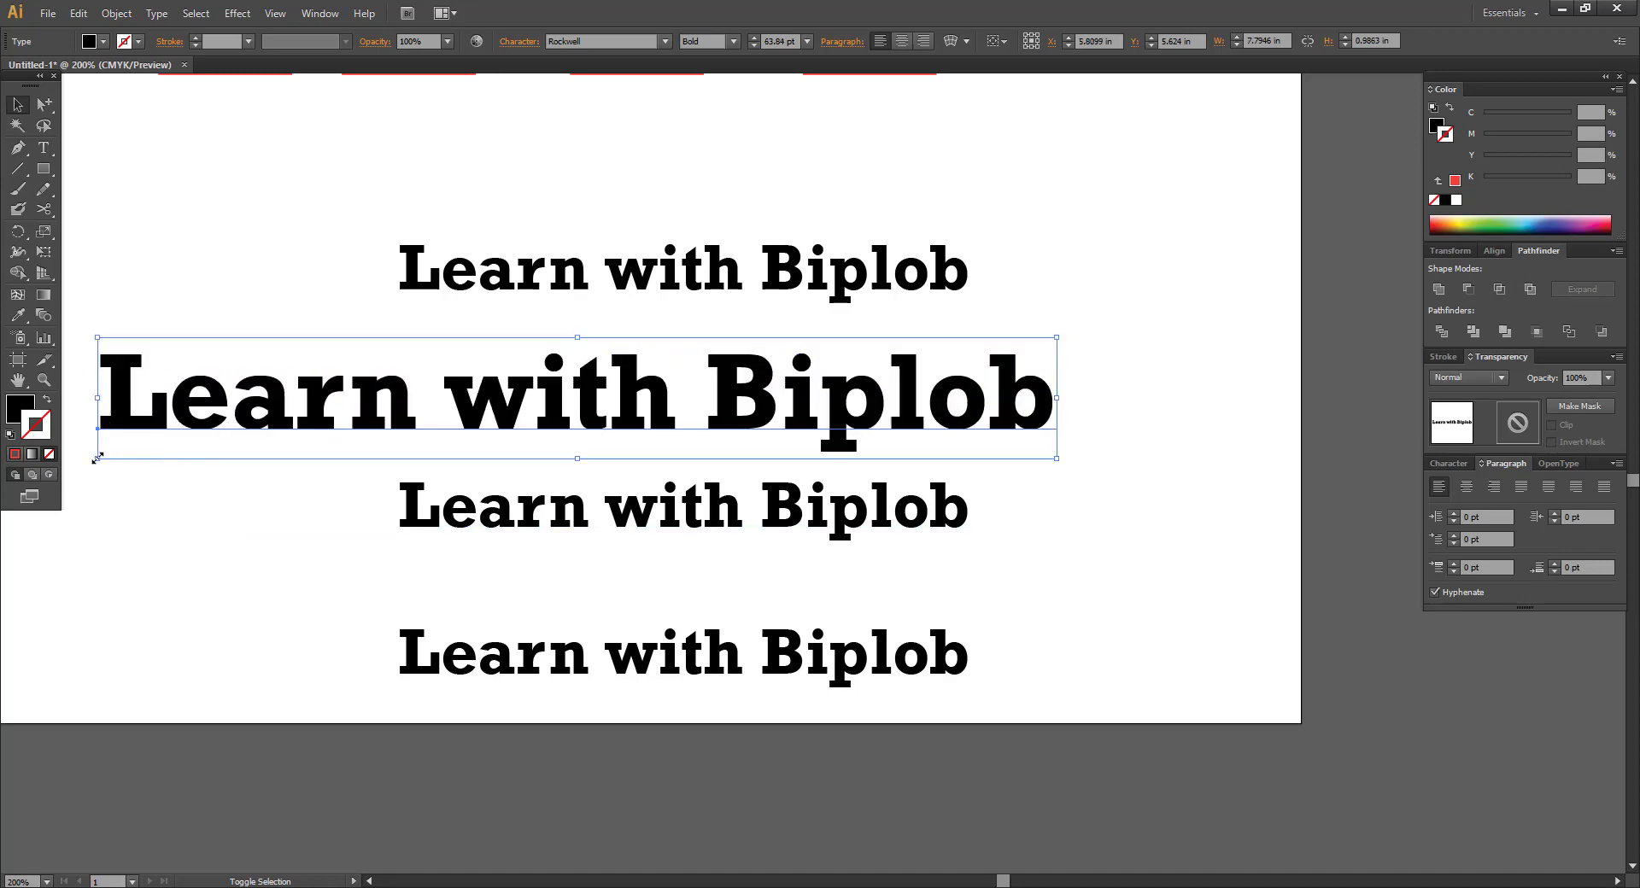
left_click_drag(97, 458, 421, 439)
Deselect, zoom to 100% with Ctrl+1, and centre the artboard showing squares and text.
left_click(205, 413)
left_click_drag(525, 431, 522, 410)
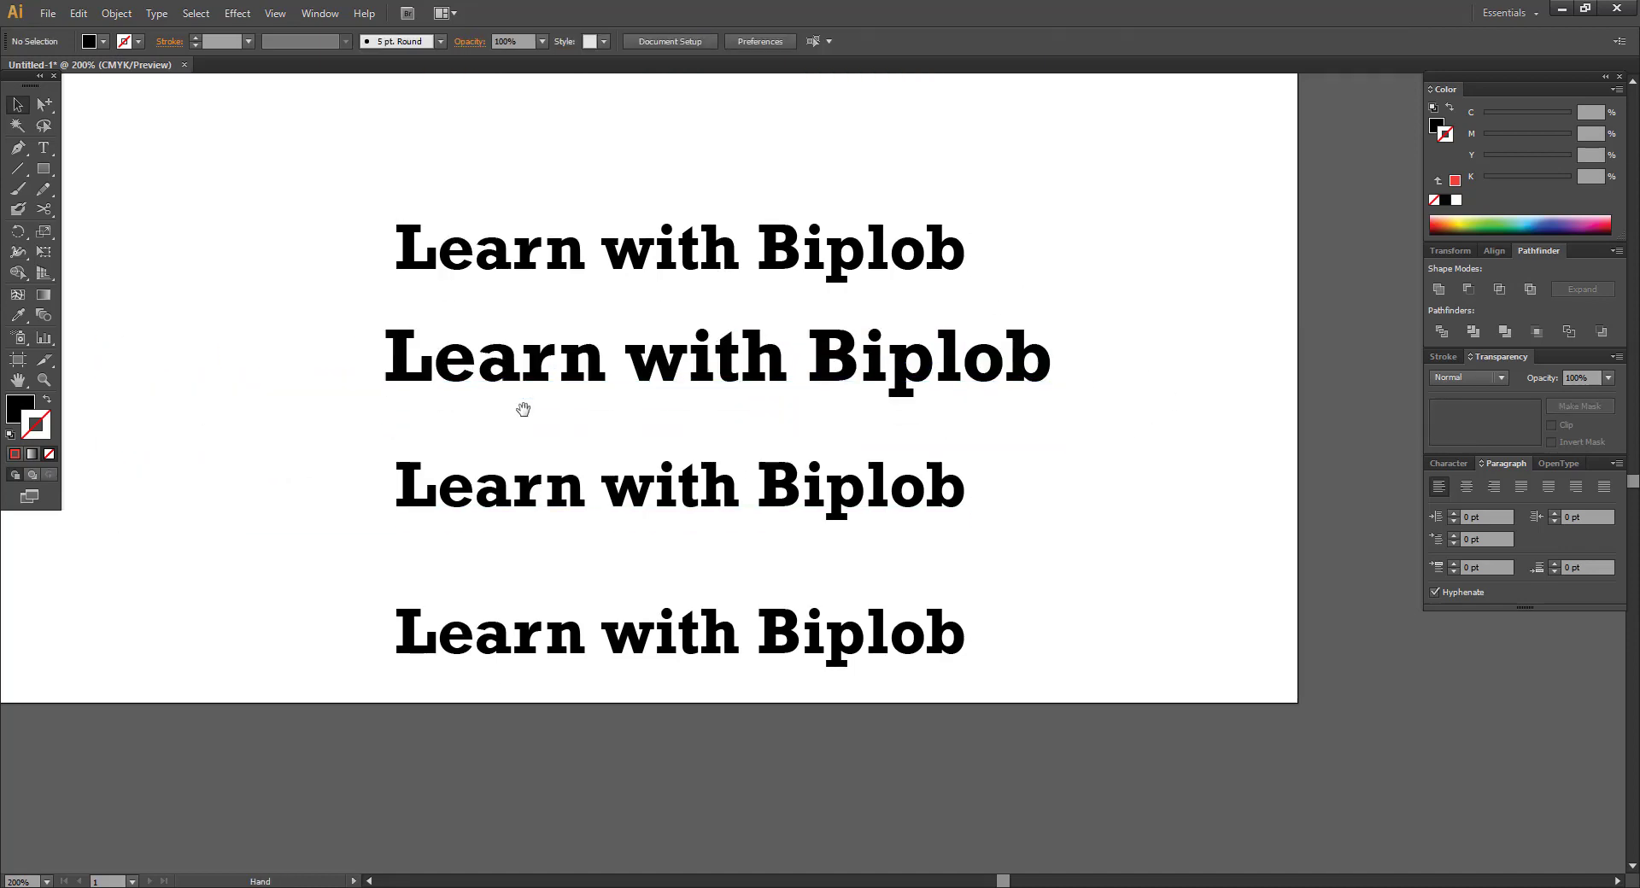
left_click_drag(606, 374, 601, 387)
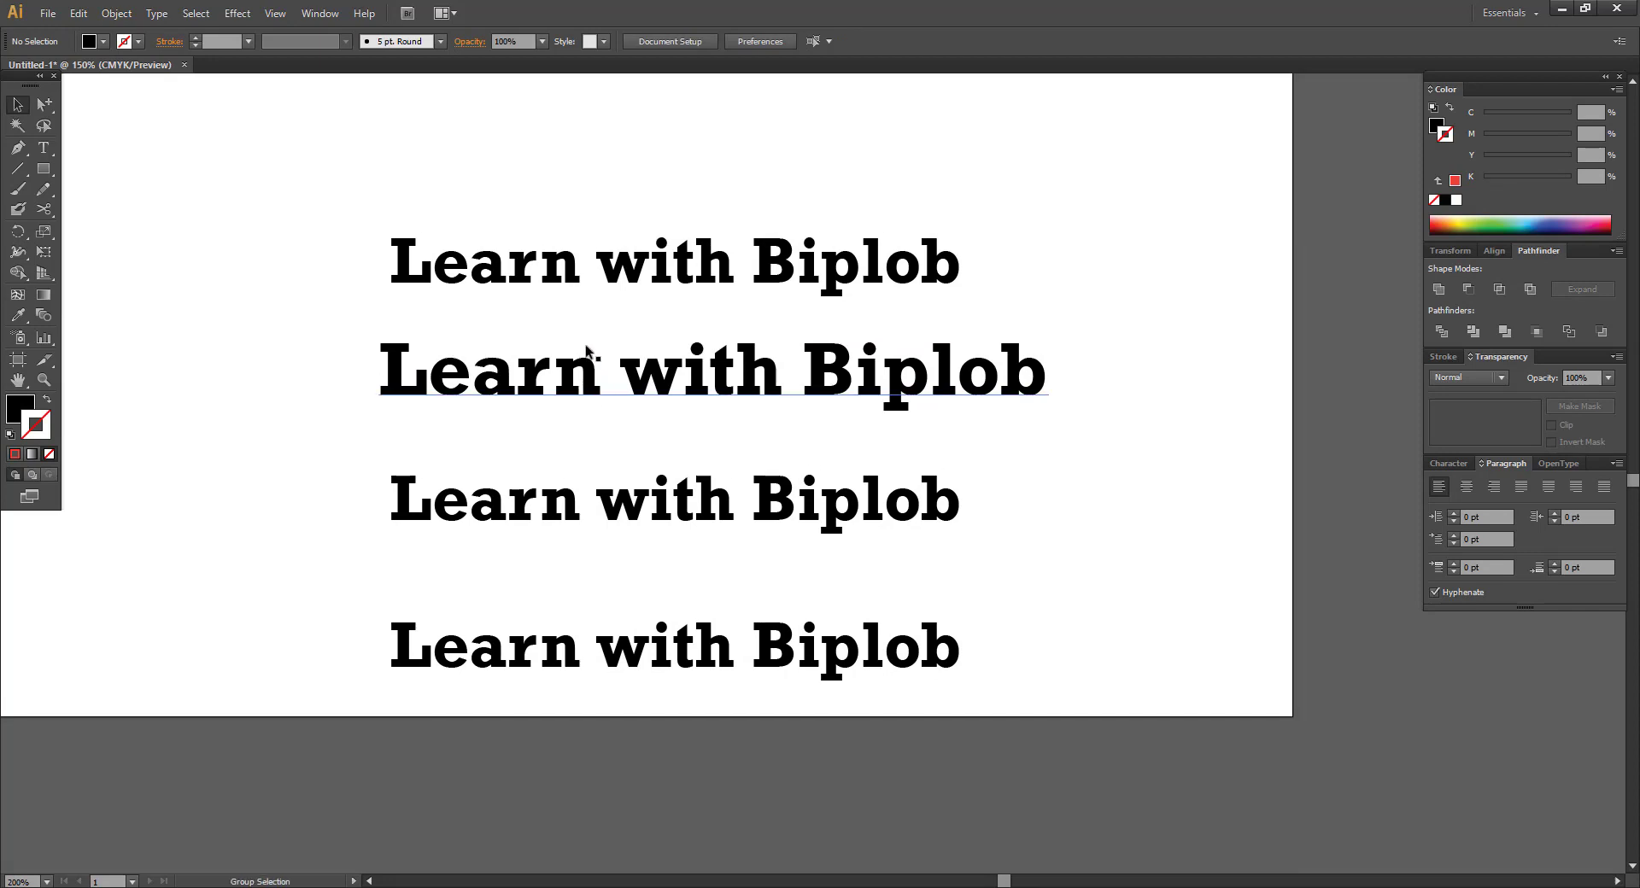
key("ctrl+1")
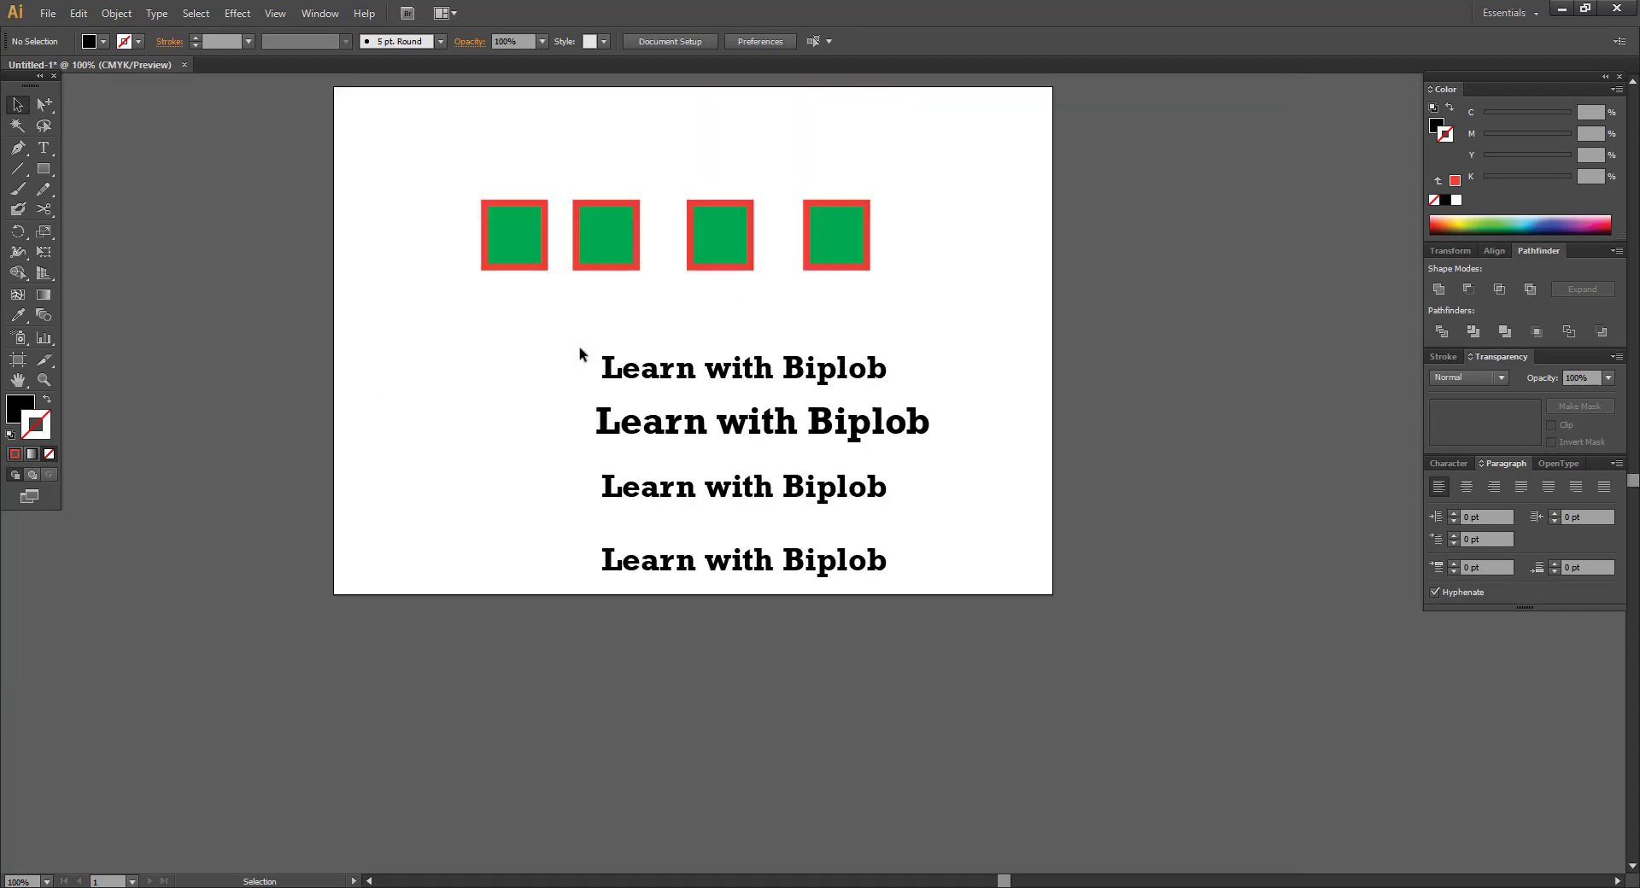
left_click_drag(578, 350, 508, 311)
left_click_drag(392, 131, 426, 164)
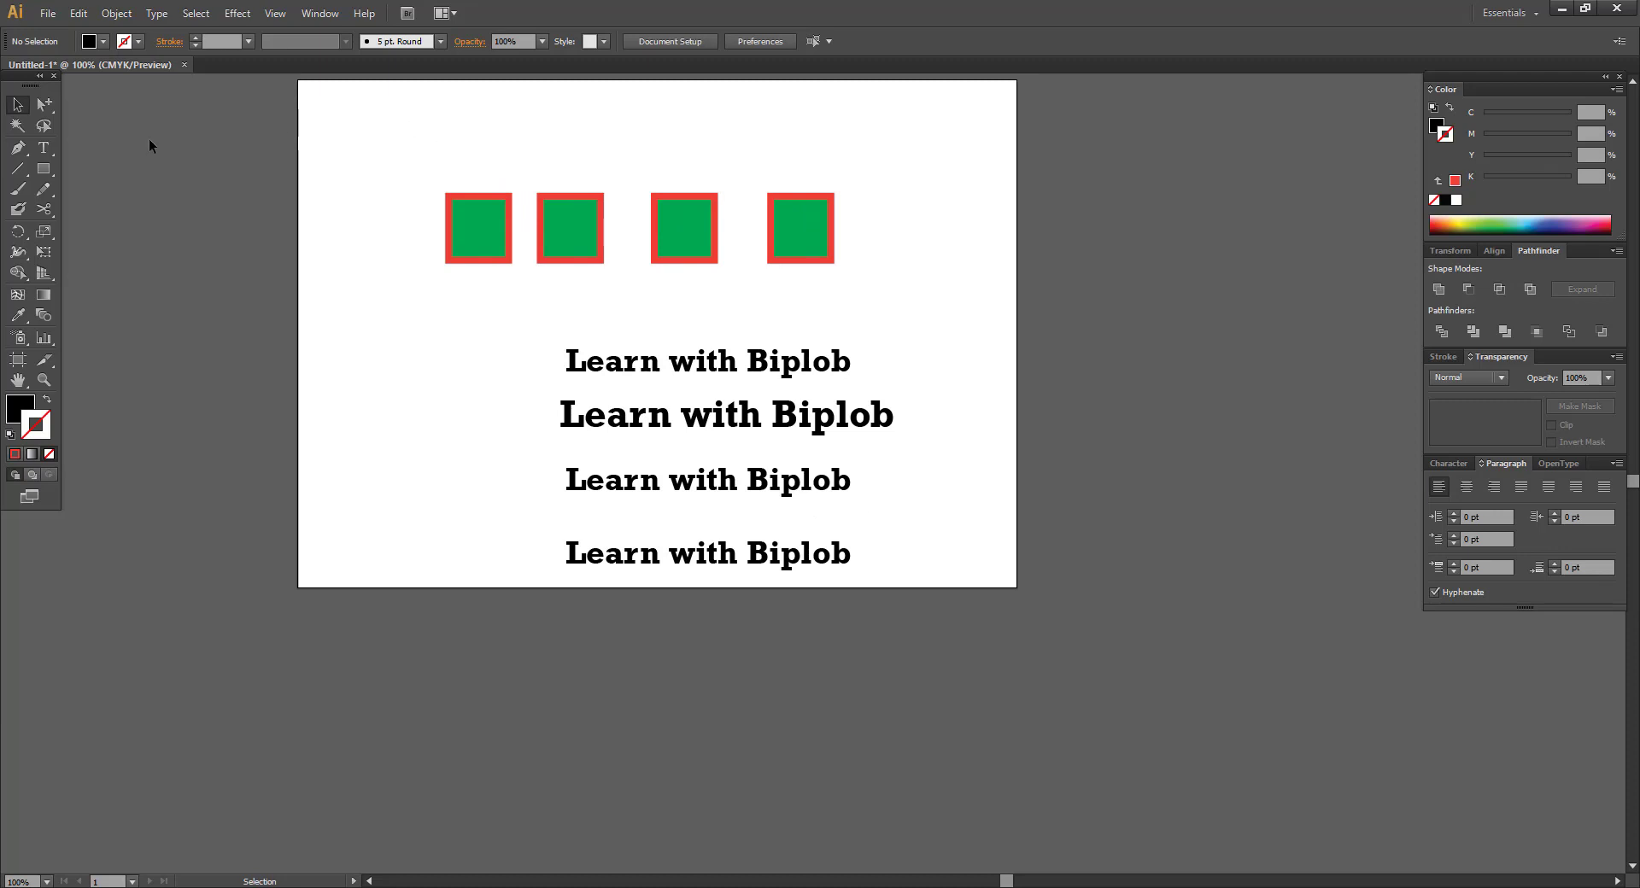
left_click_drag(44, 105, 132, 125)
Marquee-select all squares and text lines with the Group Selection Tool and delete them.
left_click(508, 209)
left_click_drag(541, 181, 565, 171)
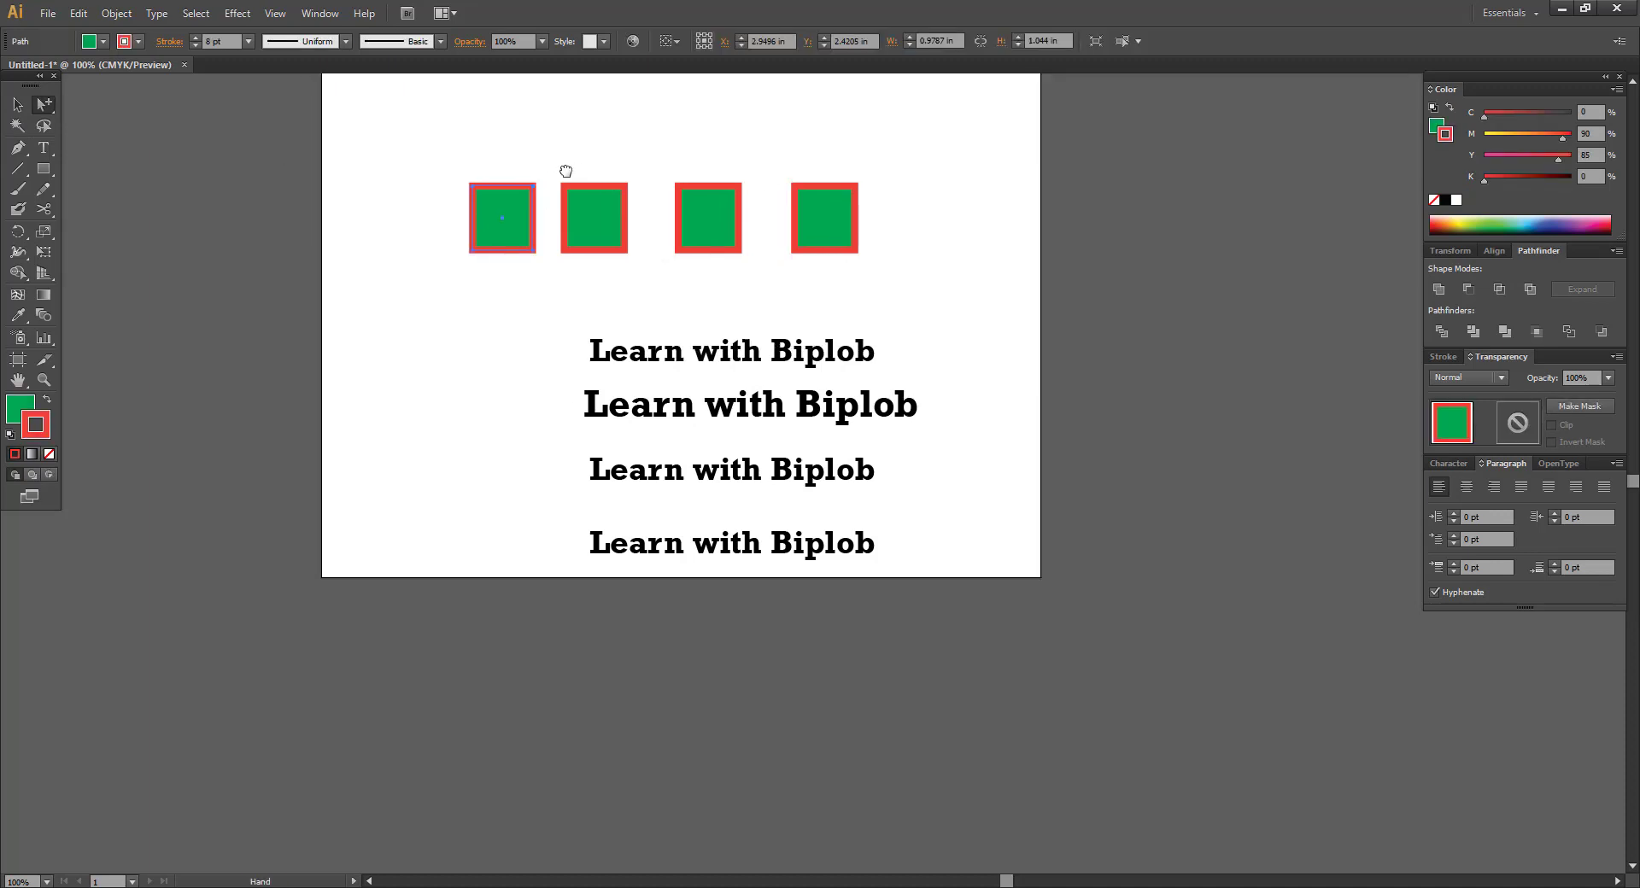
left_click_drag(448, 155, 916, 551)
key("Delete")
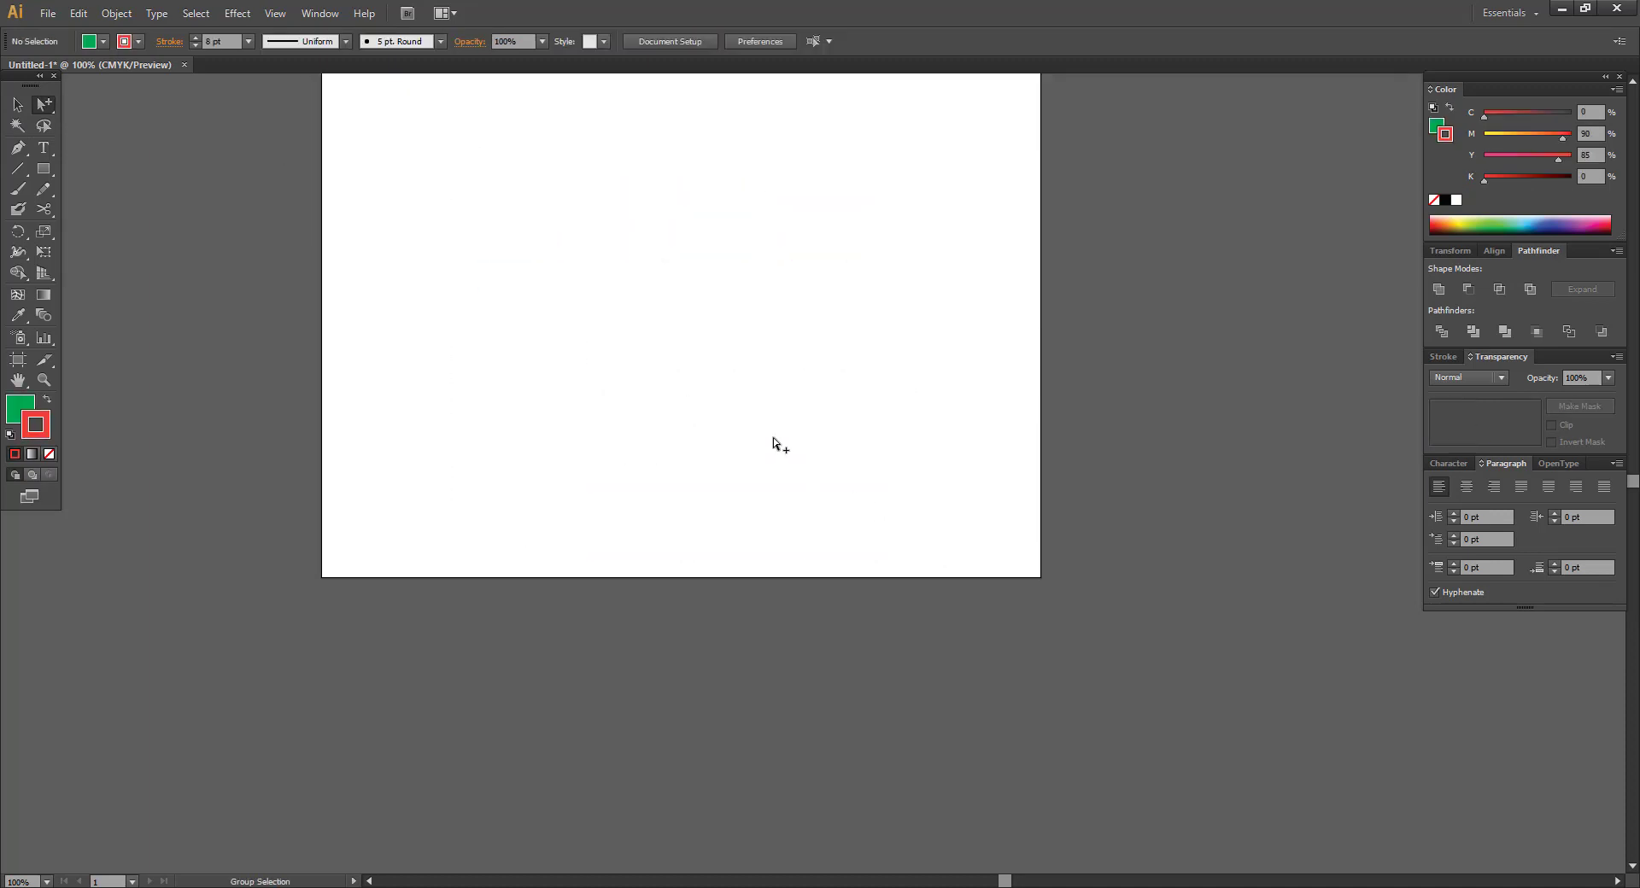
left_click_drag(816, 234, 843, 351)
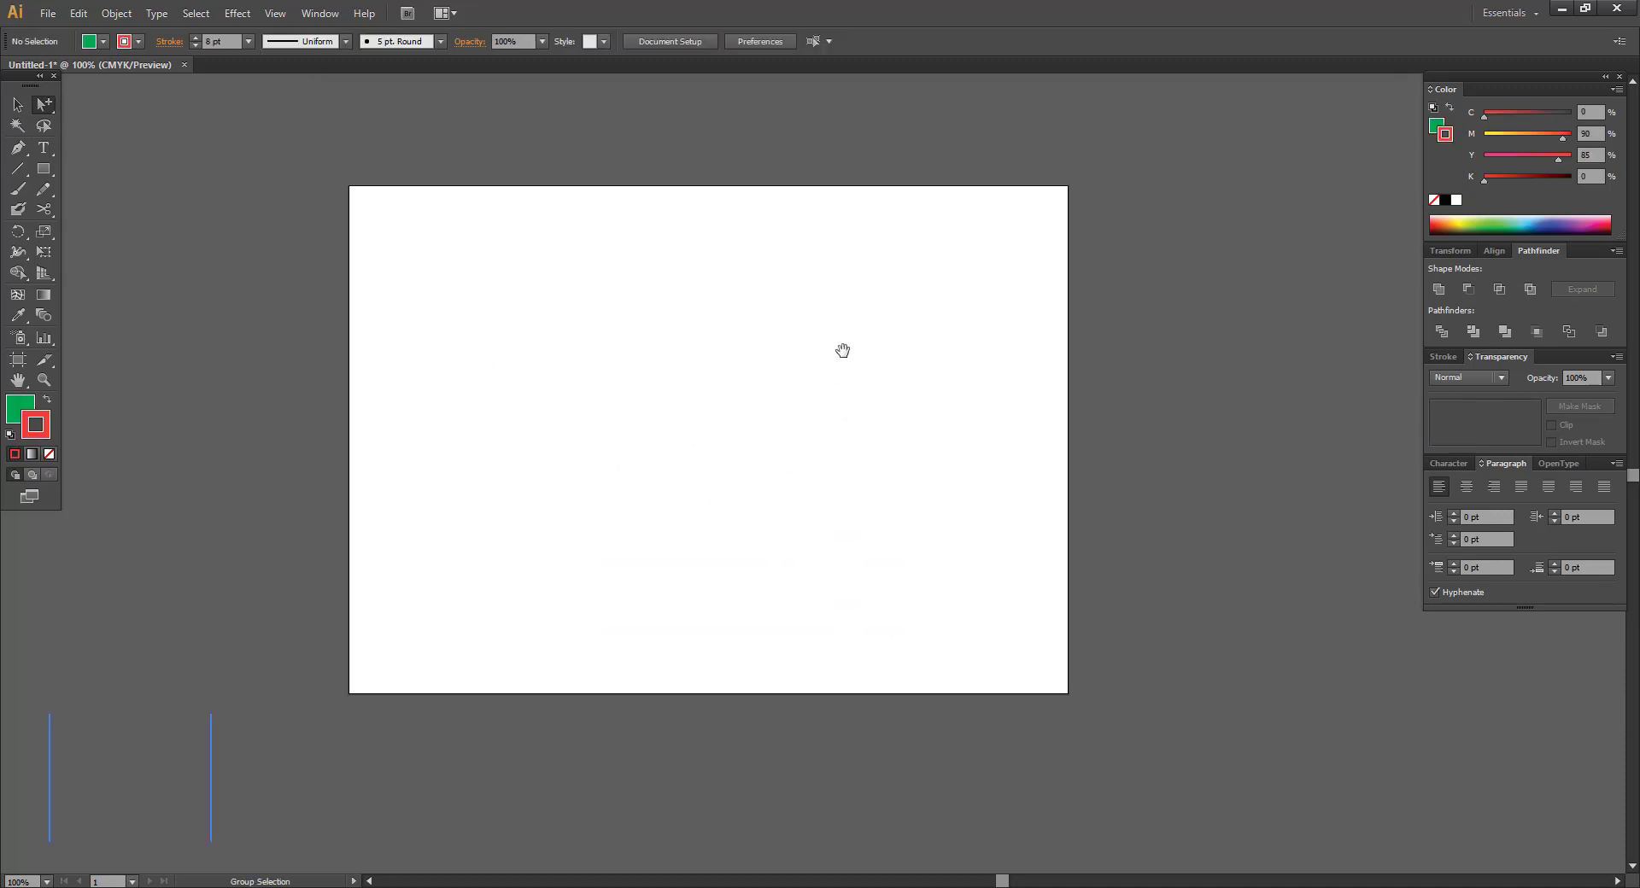
mouse_move(734, 313)
left_mouse_down()
mouse_move(842, 351)
mouse_move(735, 310)
left_mouse_up()
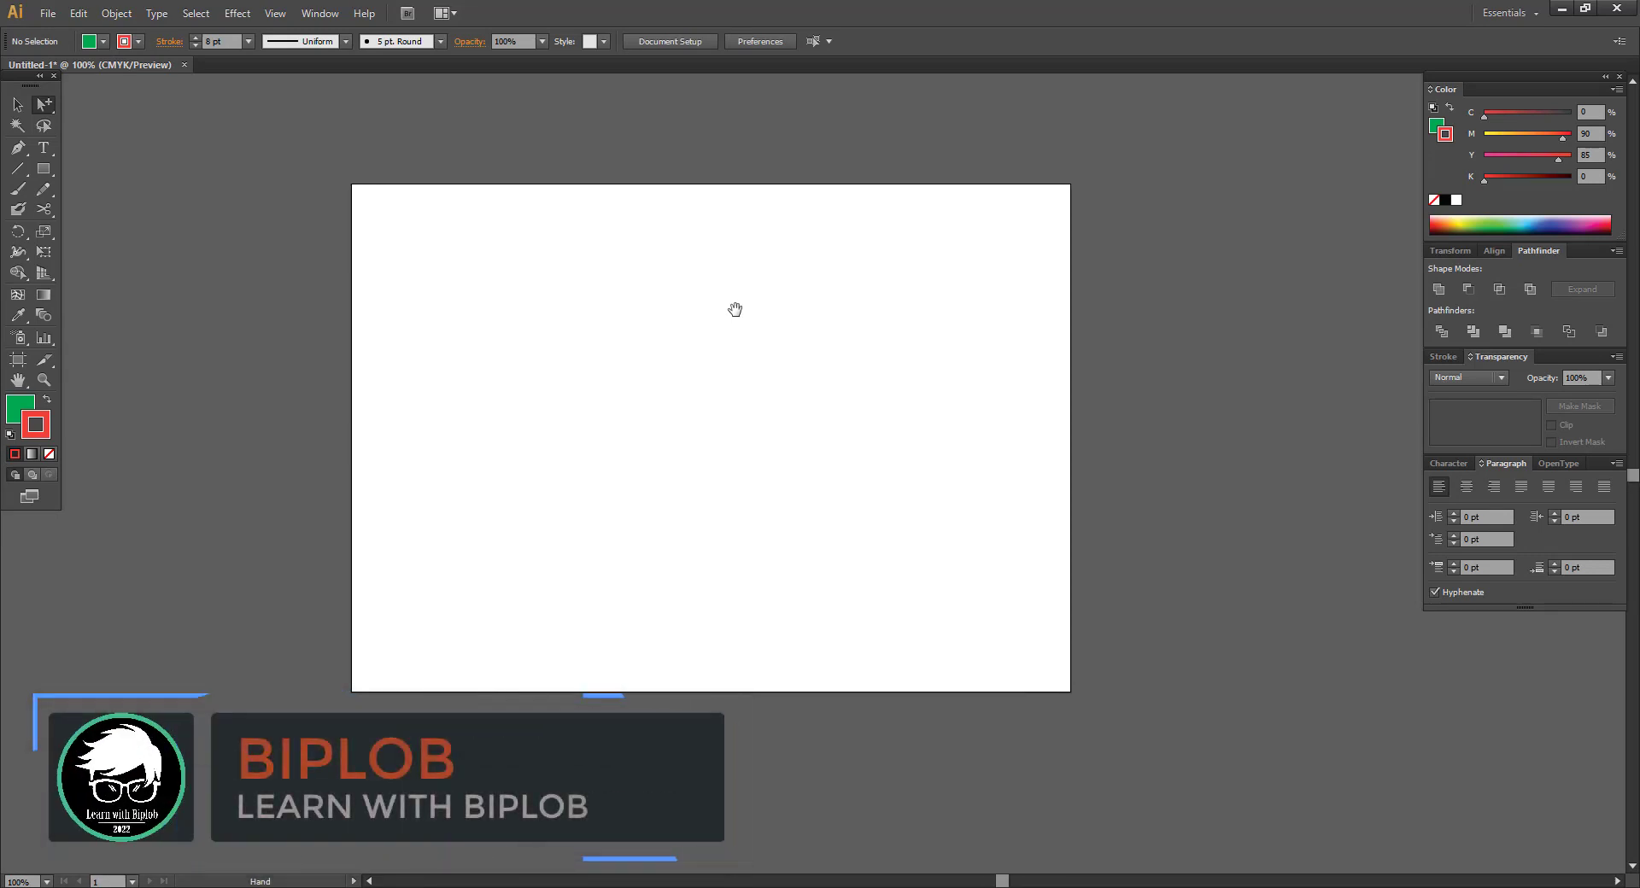